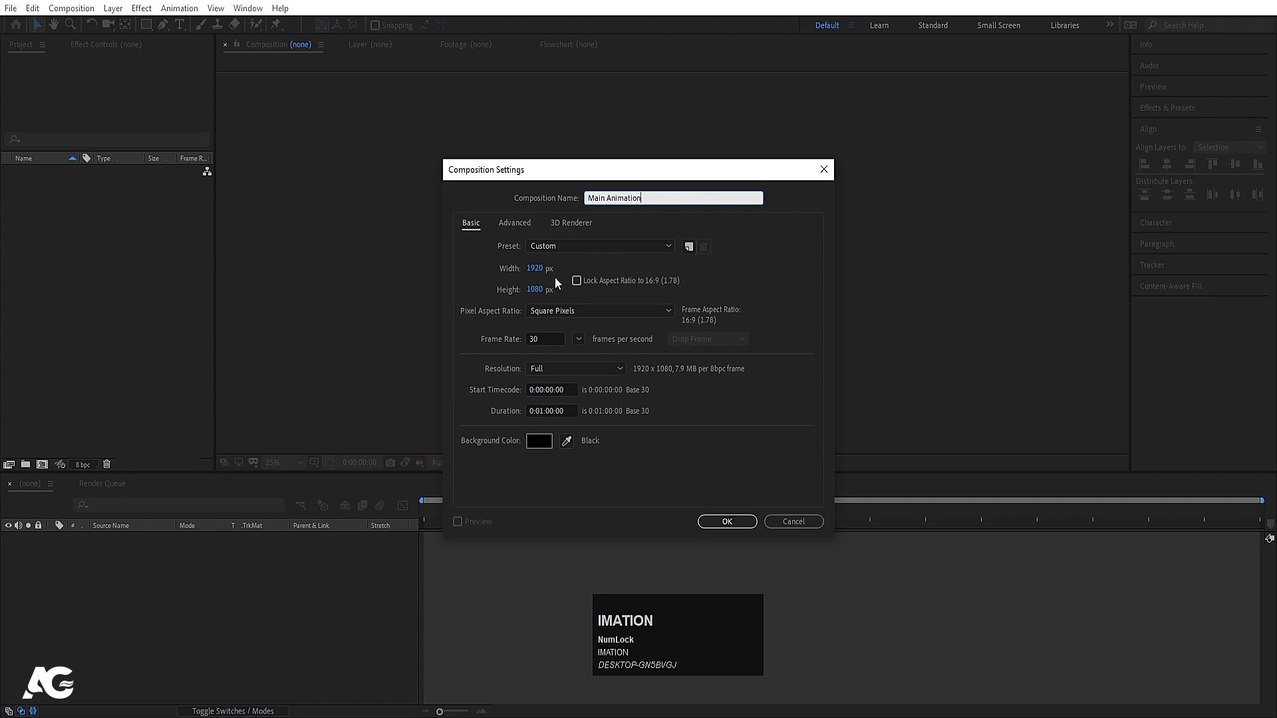
Keep the new composition at 1920 x 1080 px and 30 fps, and set its duration to 0:00:10:00.
left_click(540, 269)
left_click(537, 291)
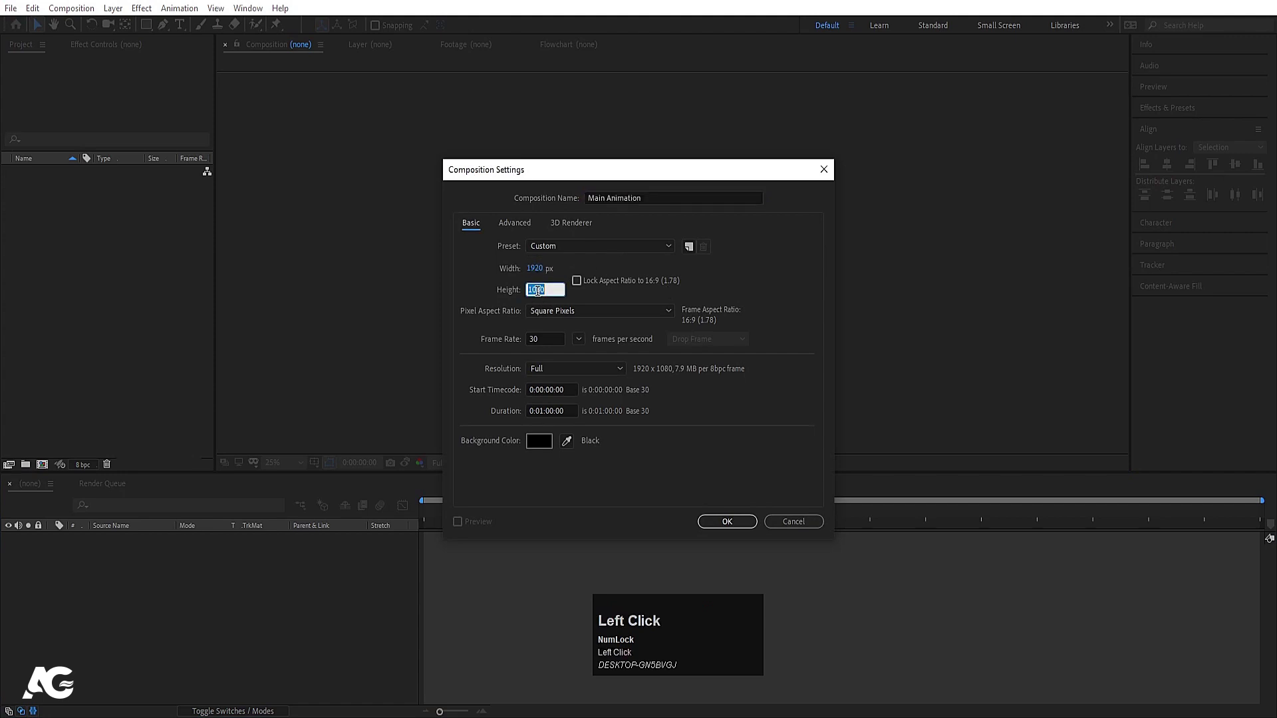
left_click(554, 340)
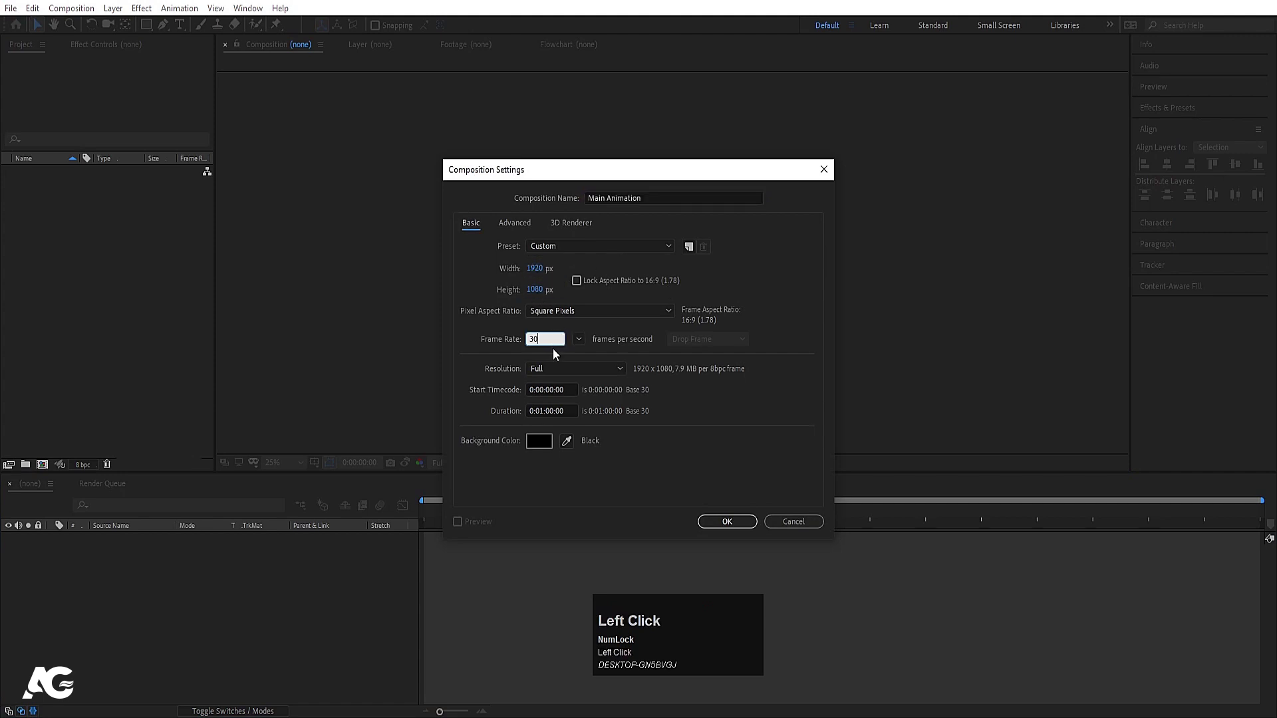
left_click(544, 409)
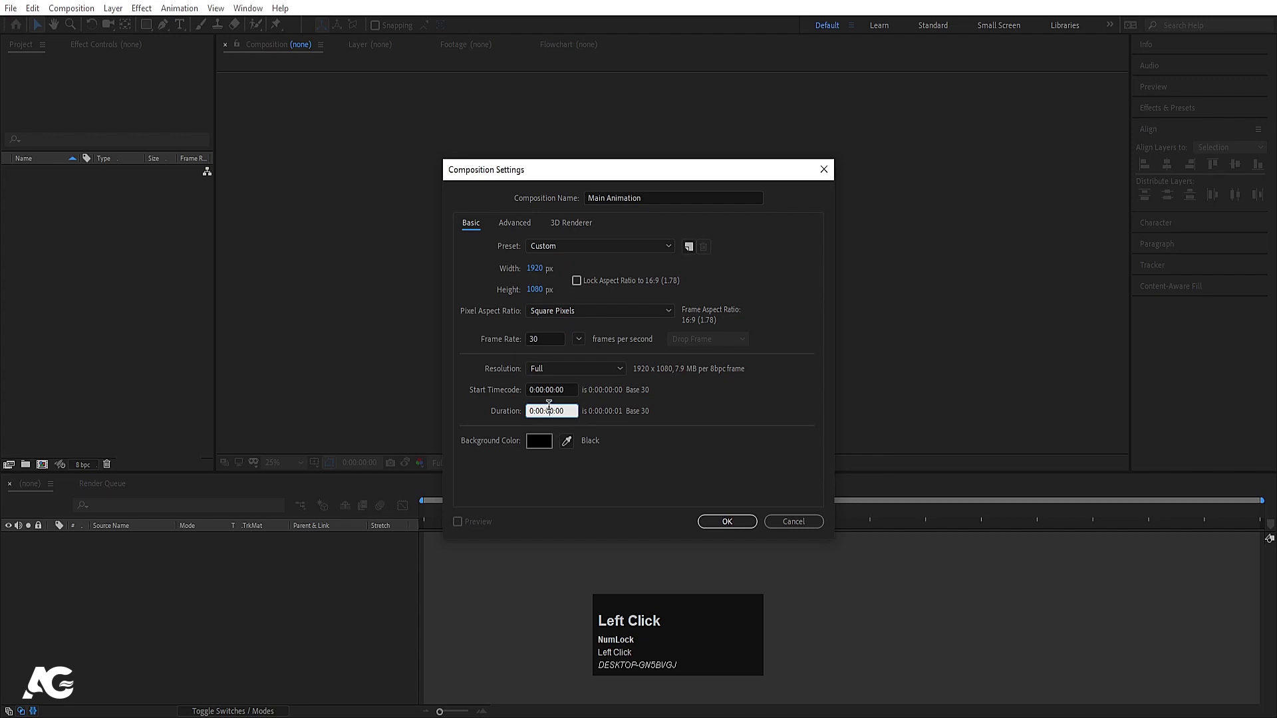
left_click(609, 413)
Set the composition's background color to white and create the Main Animation composition.
left_click(539, 442)
left_click(188, 260)
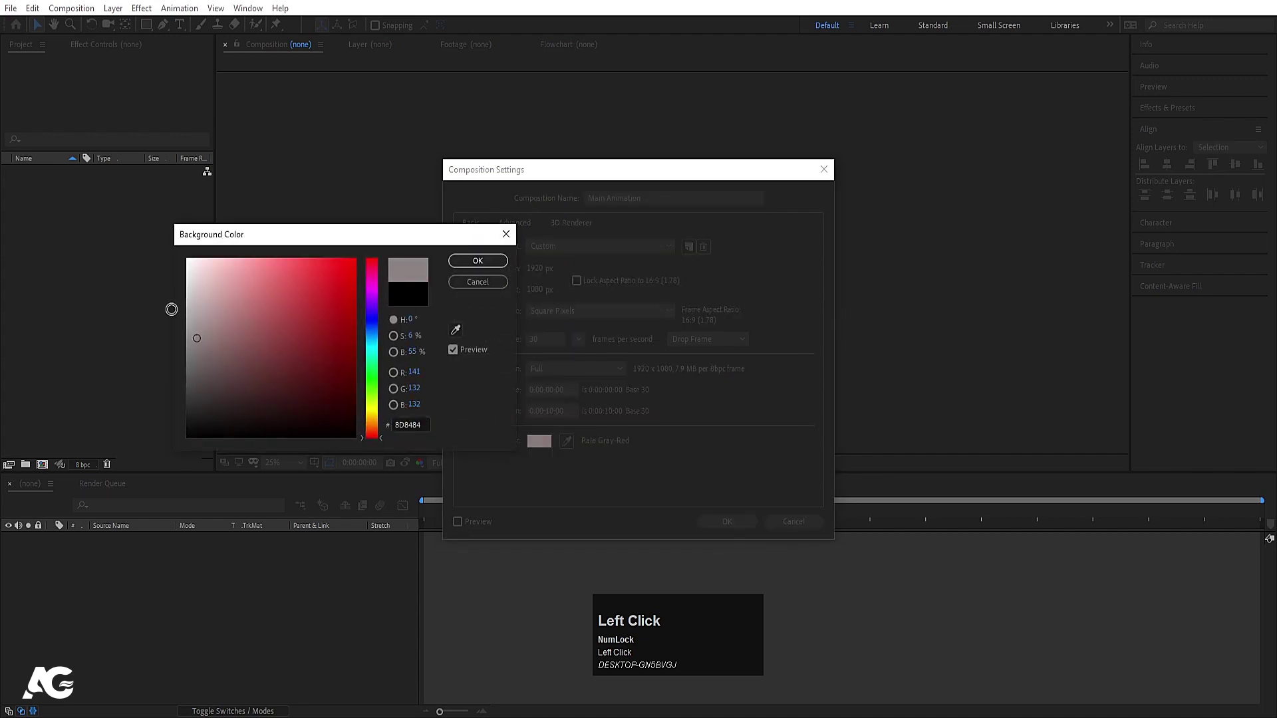
left_click(459, 263)
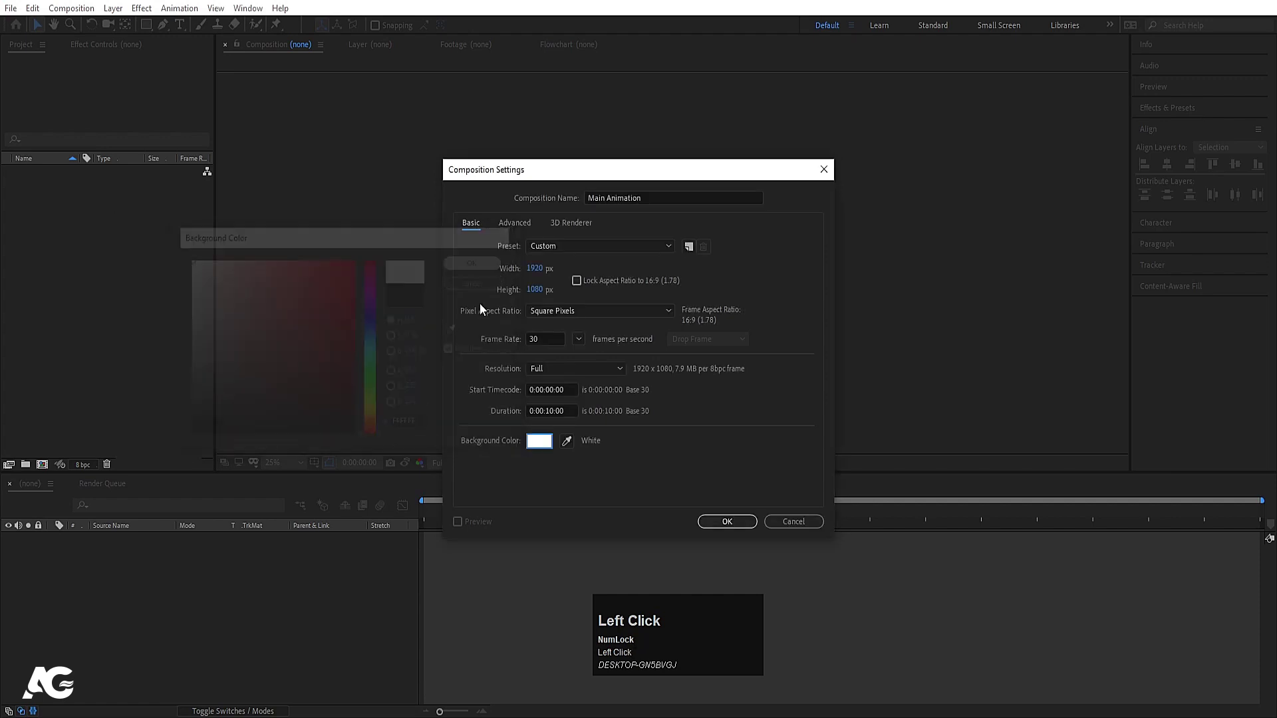
left_click(727, 521)
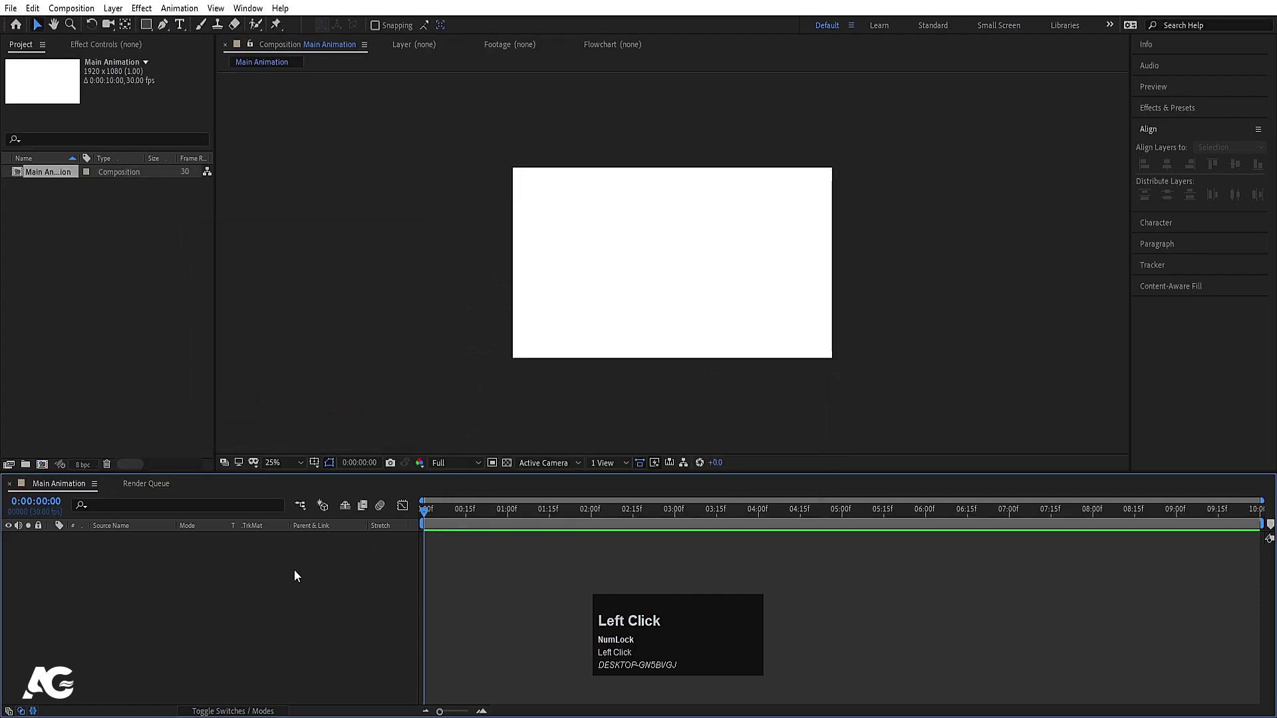
Create a white 1920 x 1080 px solid named "Bg" and lock its layer.
left_click(282, 462)
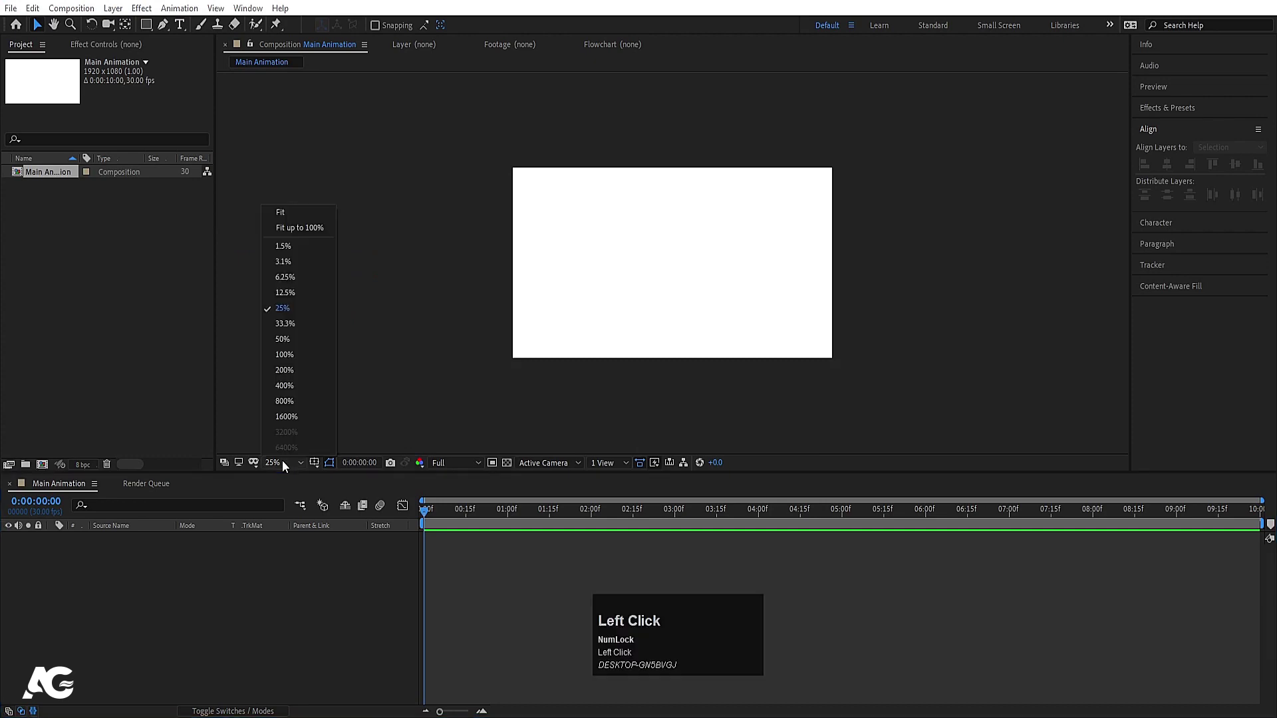
left_click(290, 213)
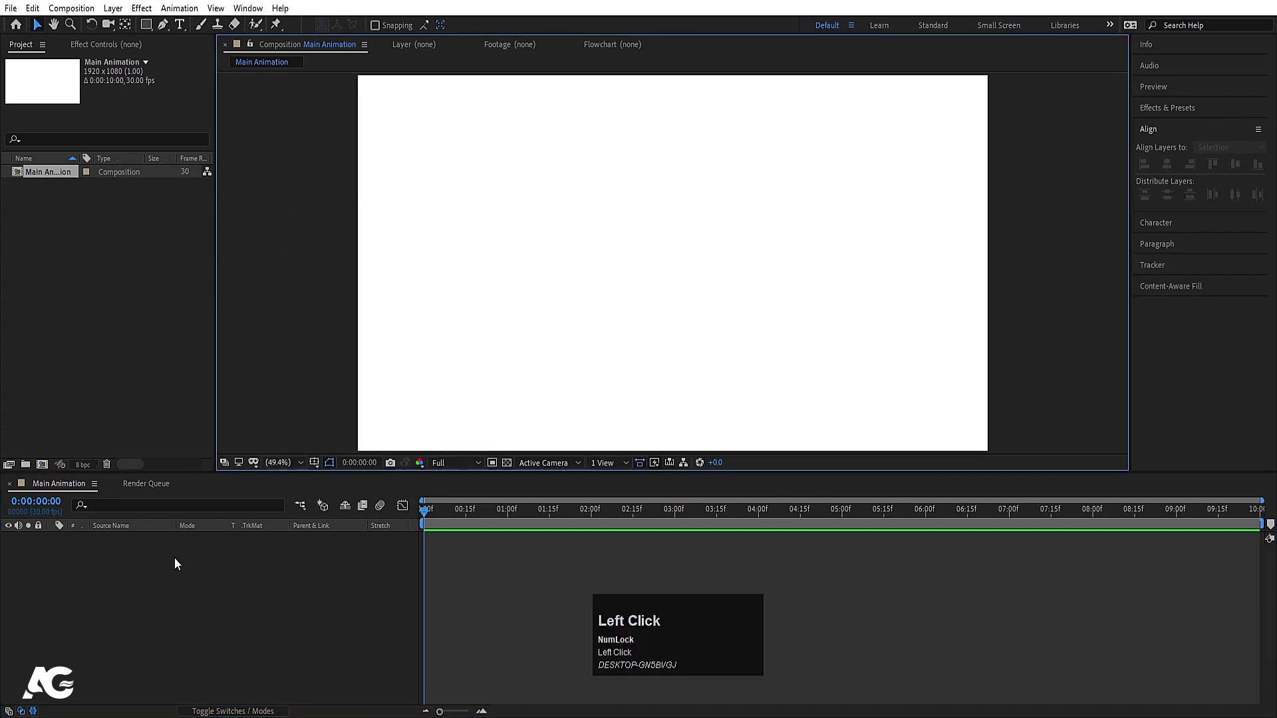
key("ctrl+y")
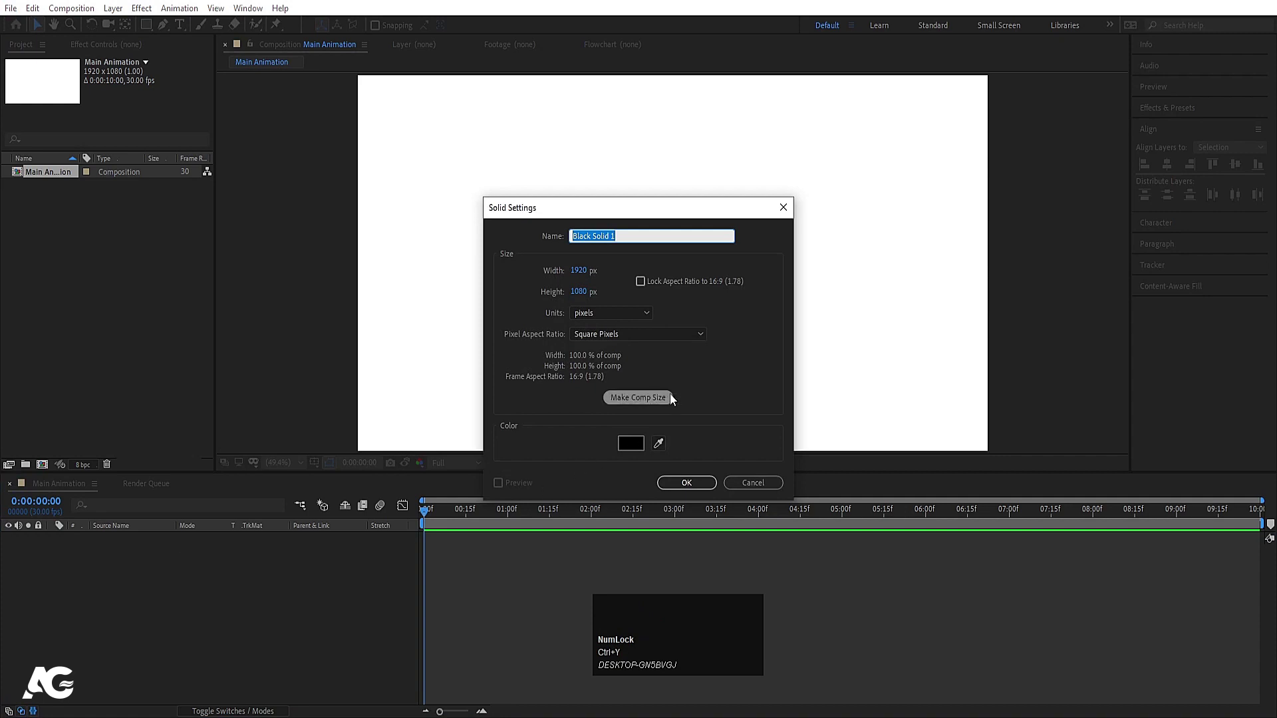
type("Bg")
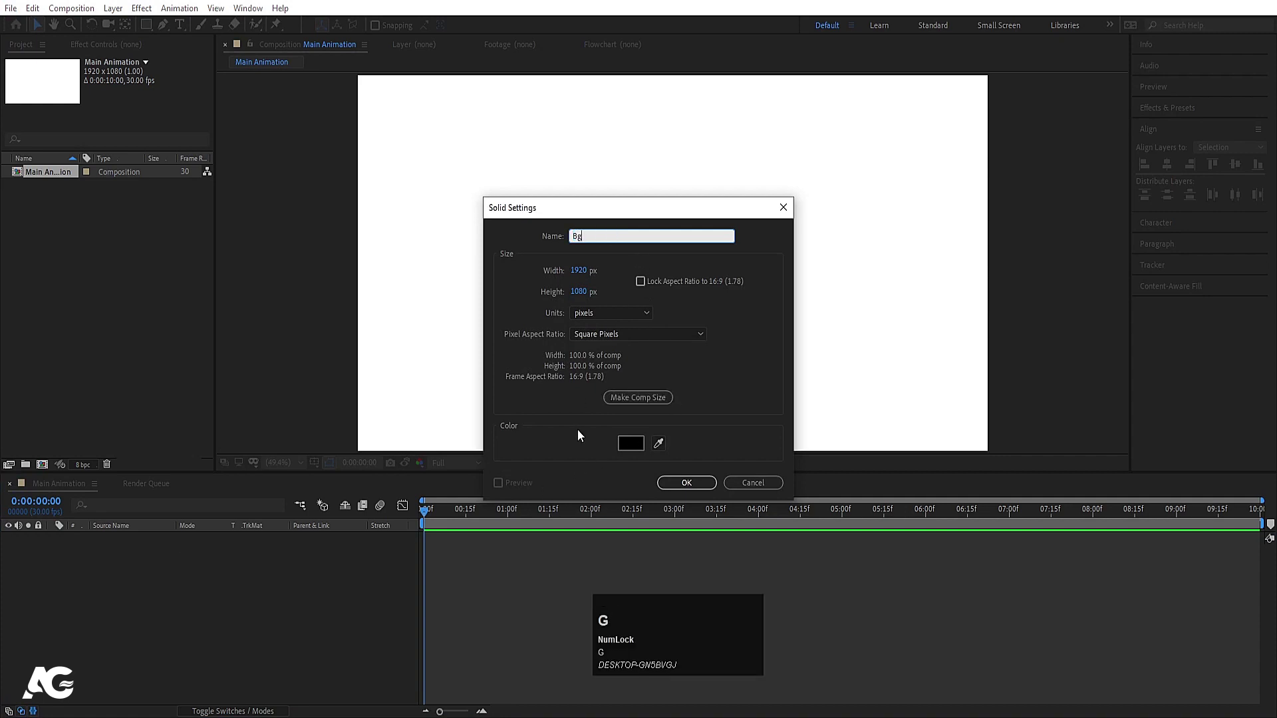
left_click(630, 444)
left_click(188, 260)
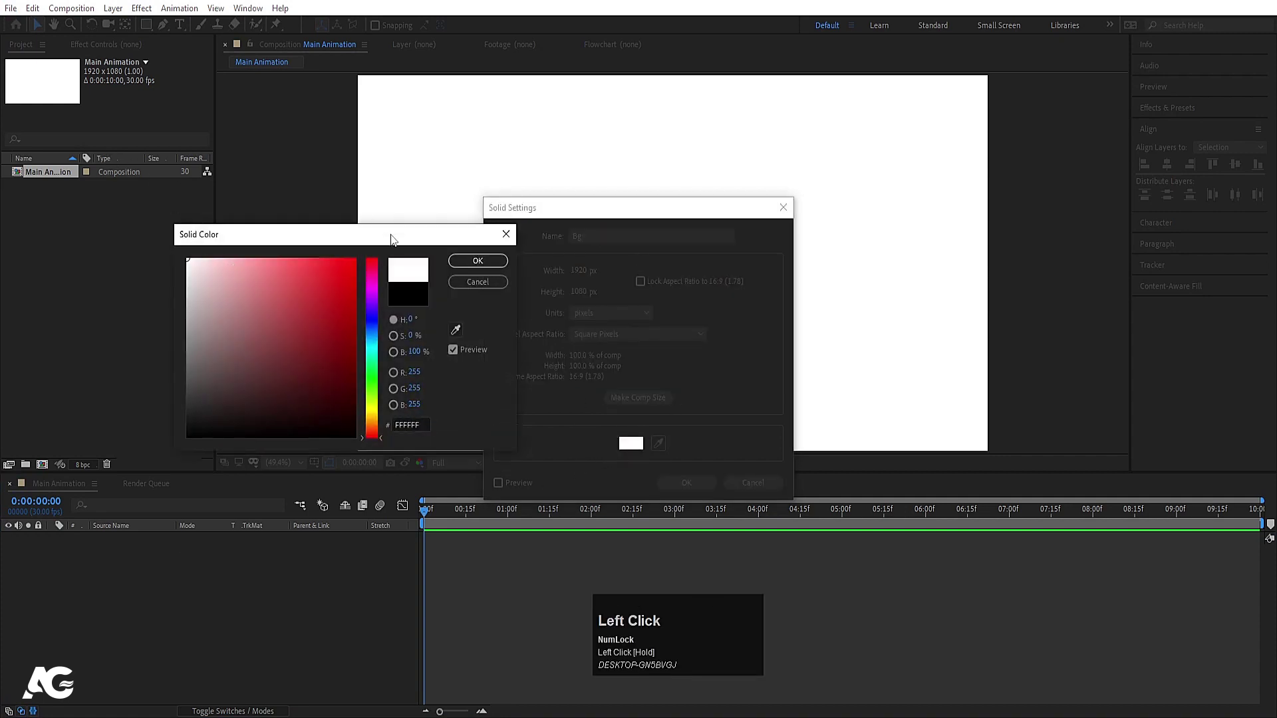
left_click(455, 260)
left_click(687, 483)
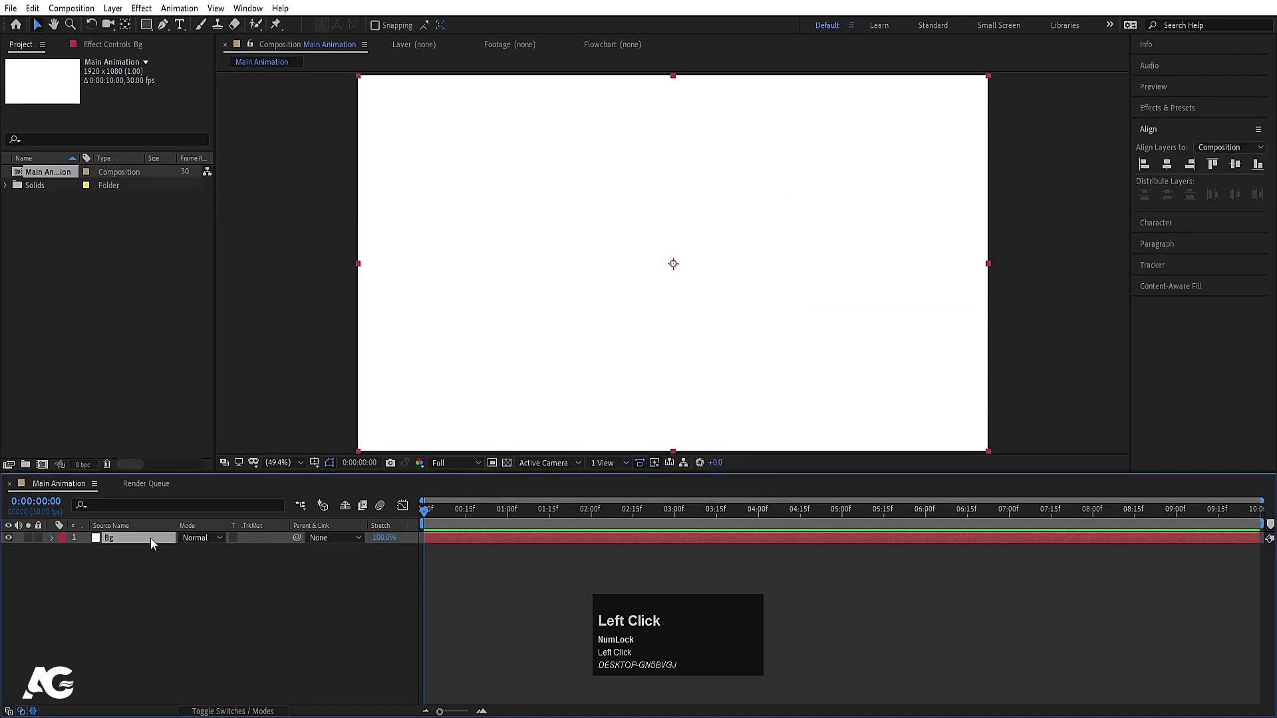
left_click(38, 537)
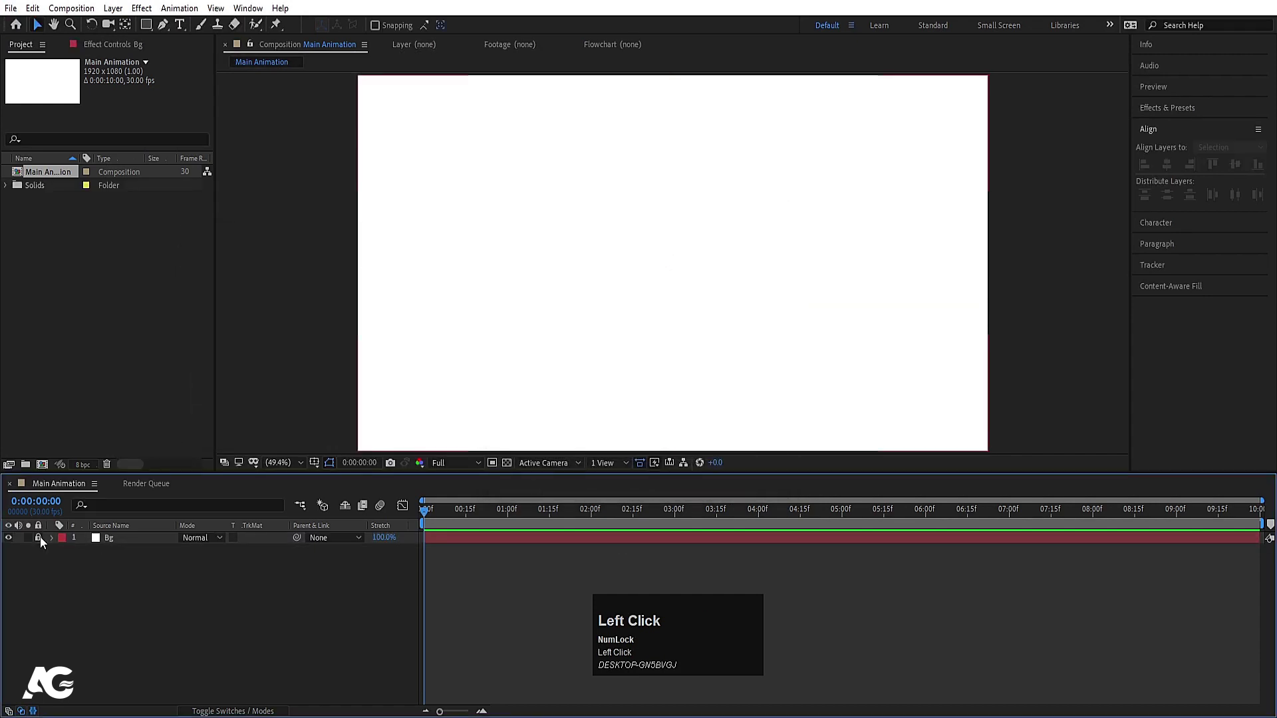
Activate the Pen tool and show the Title/Action Safe guides over the composition.
left_click(162, 28)
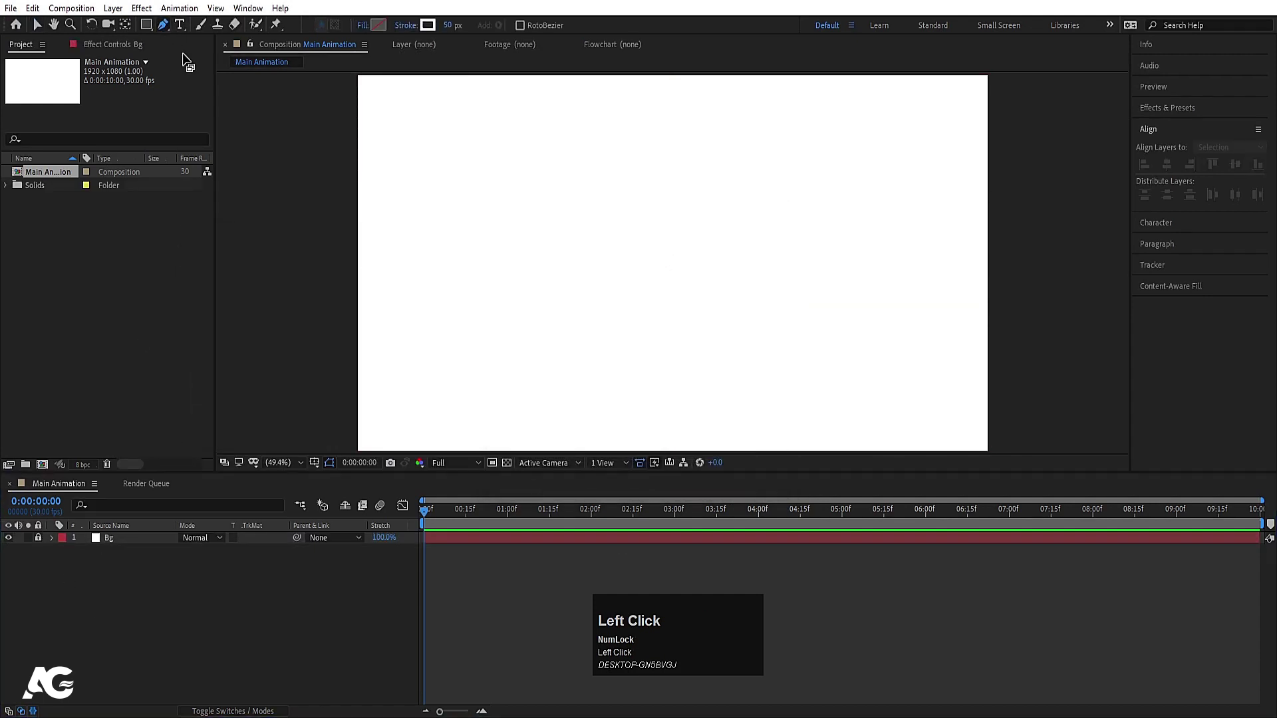
left_click(315, 463)
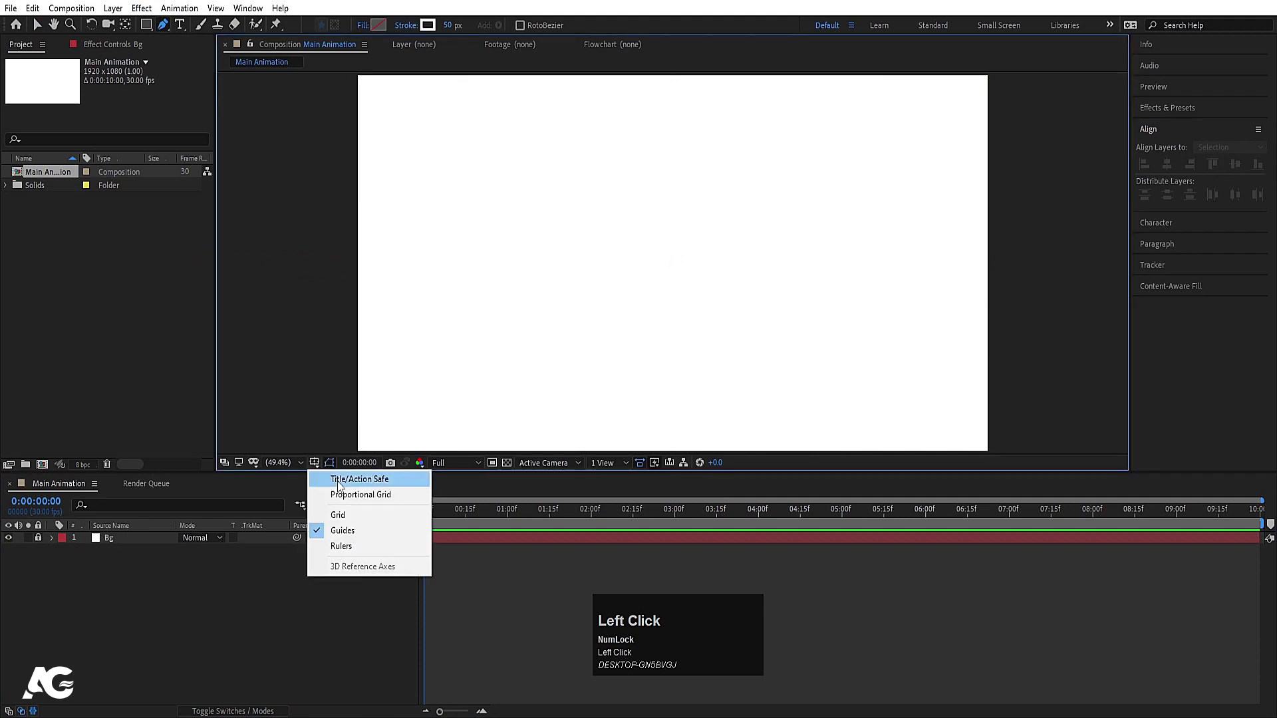
left_click(340, 480)
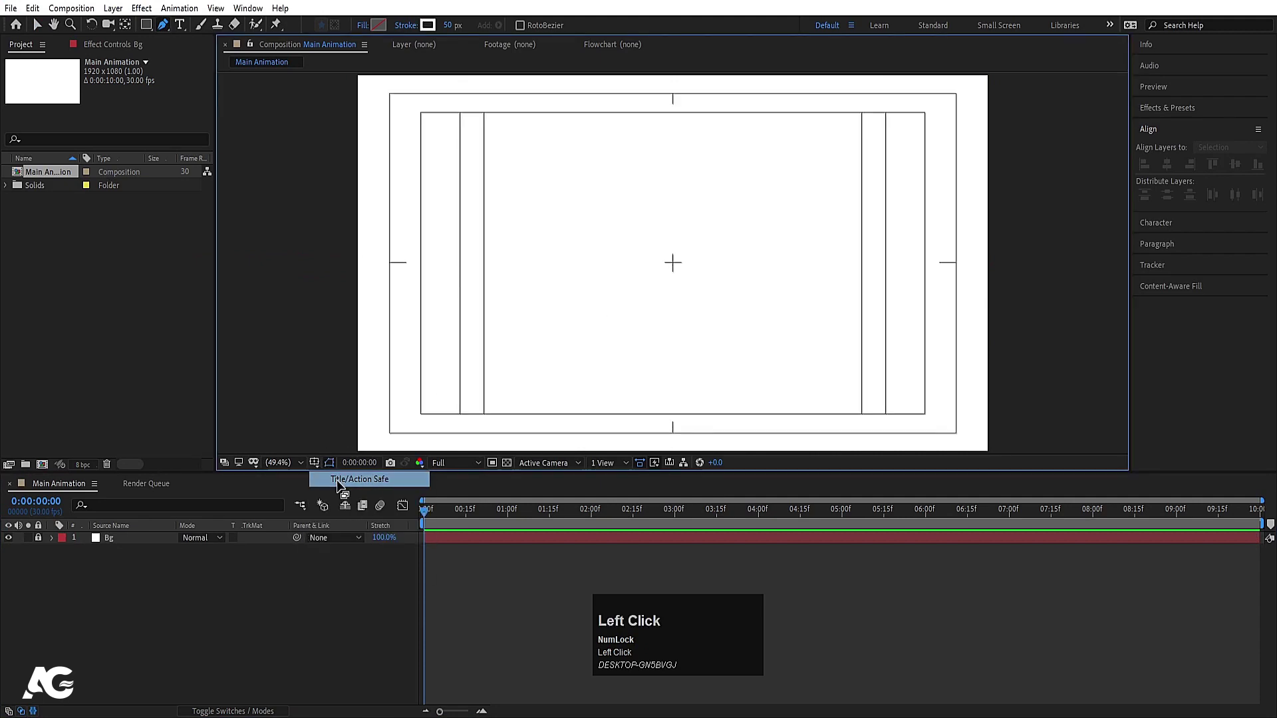
Draw a straight horizontal line below the composition's center with a black stroke 5 px wide.
left_click(426, 27)
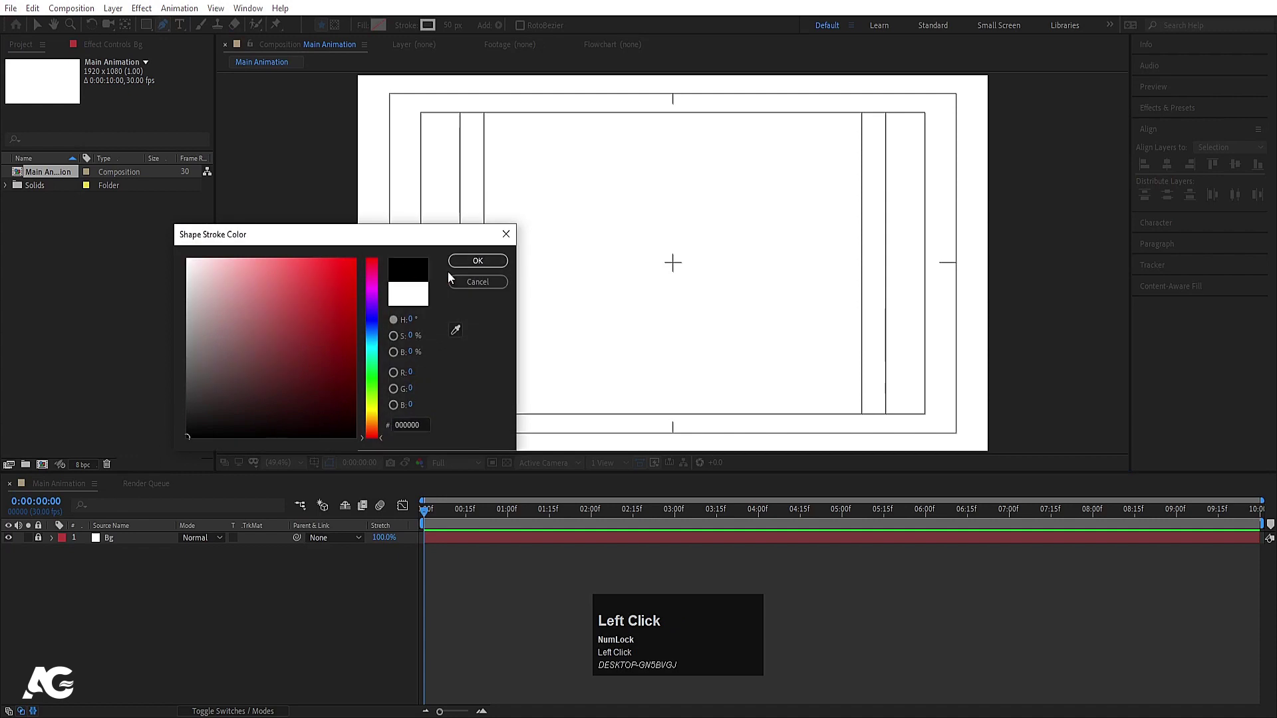
left_click(476, 262)
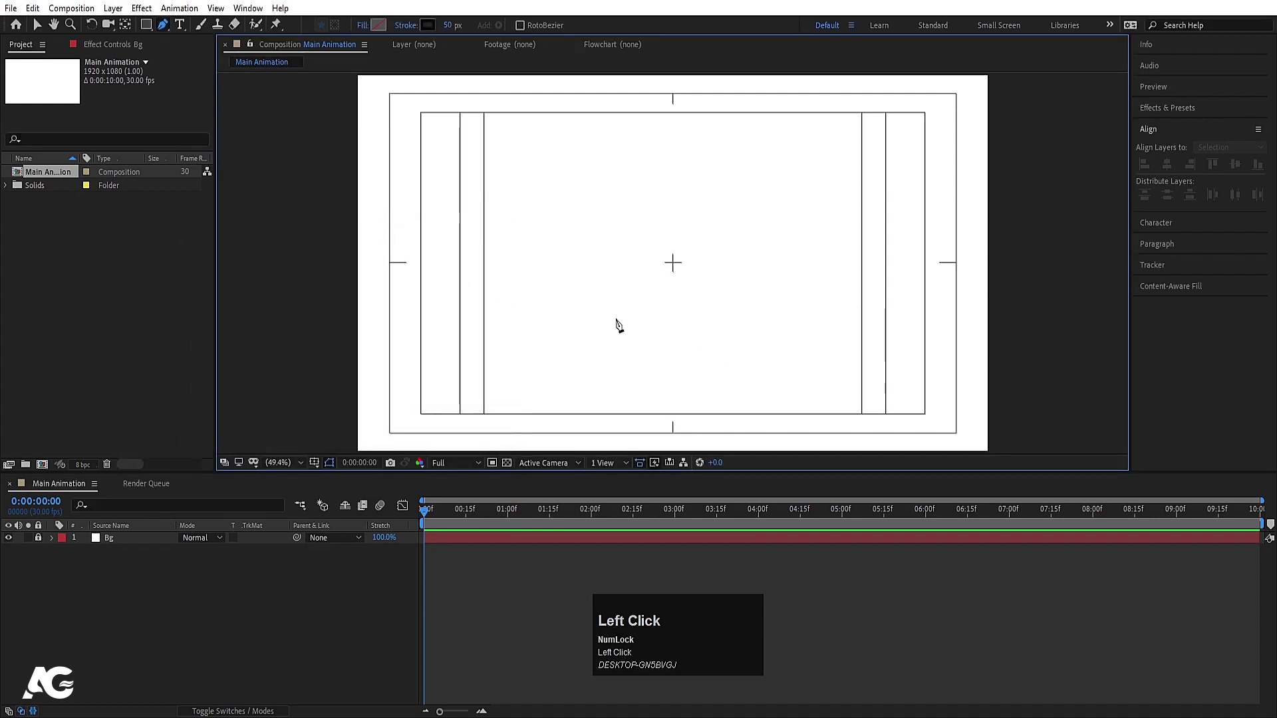
left_click(593, 318)
left_click(787, 318, "shift")
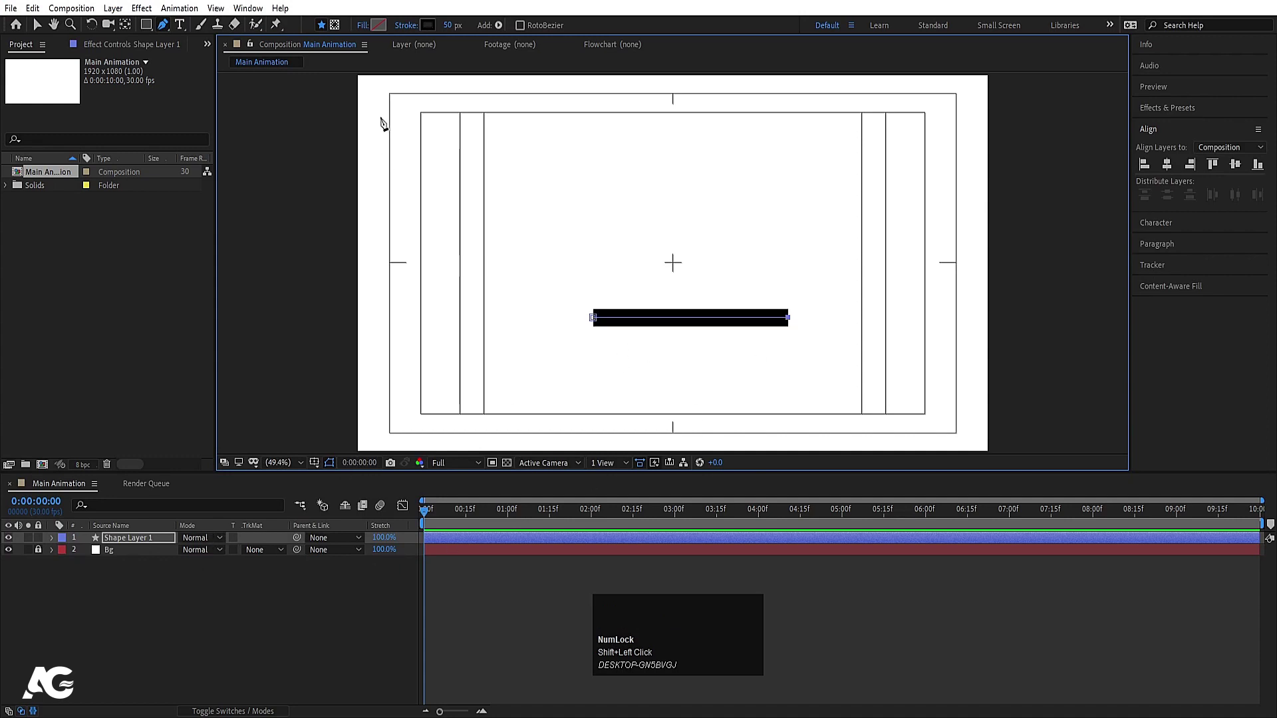
left_click(447, 26)
type("5")
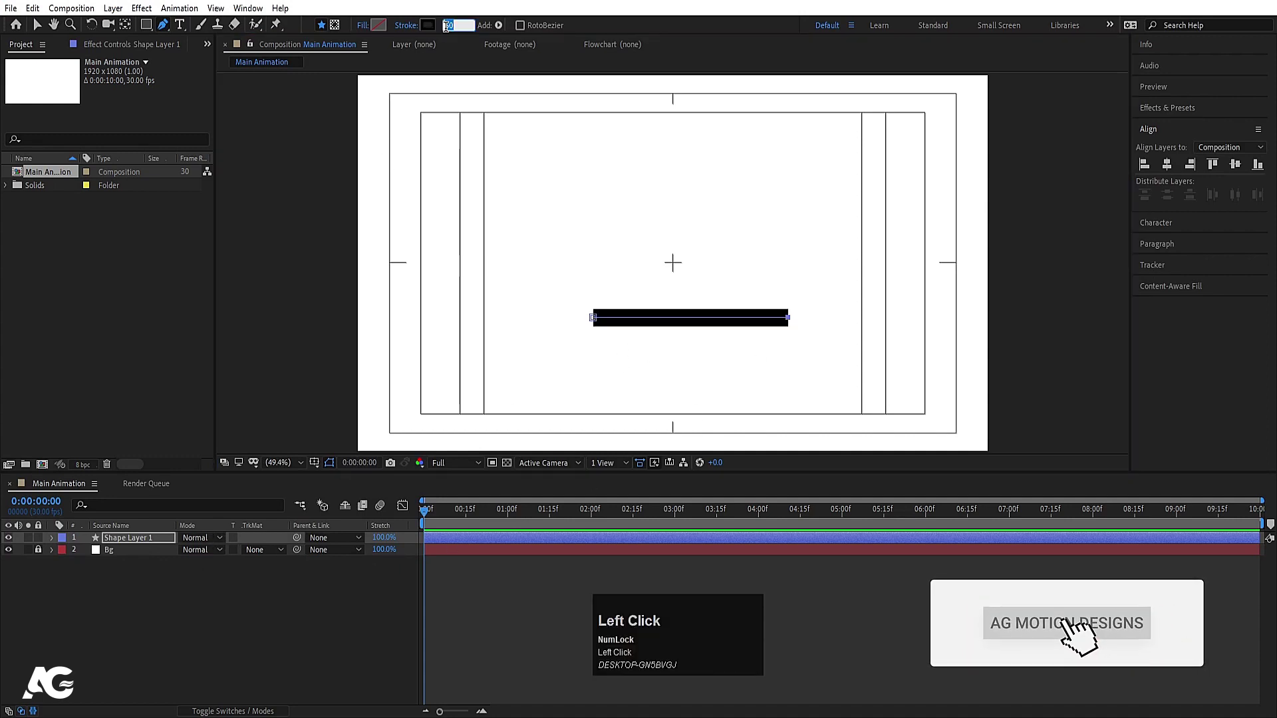
key("Return")
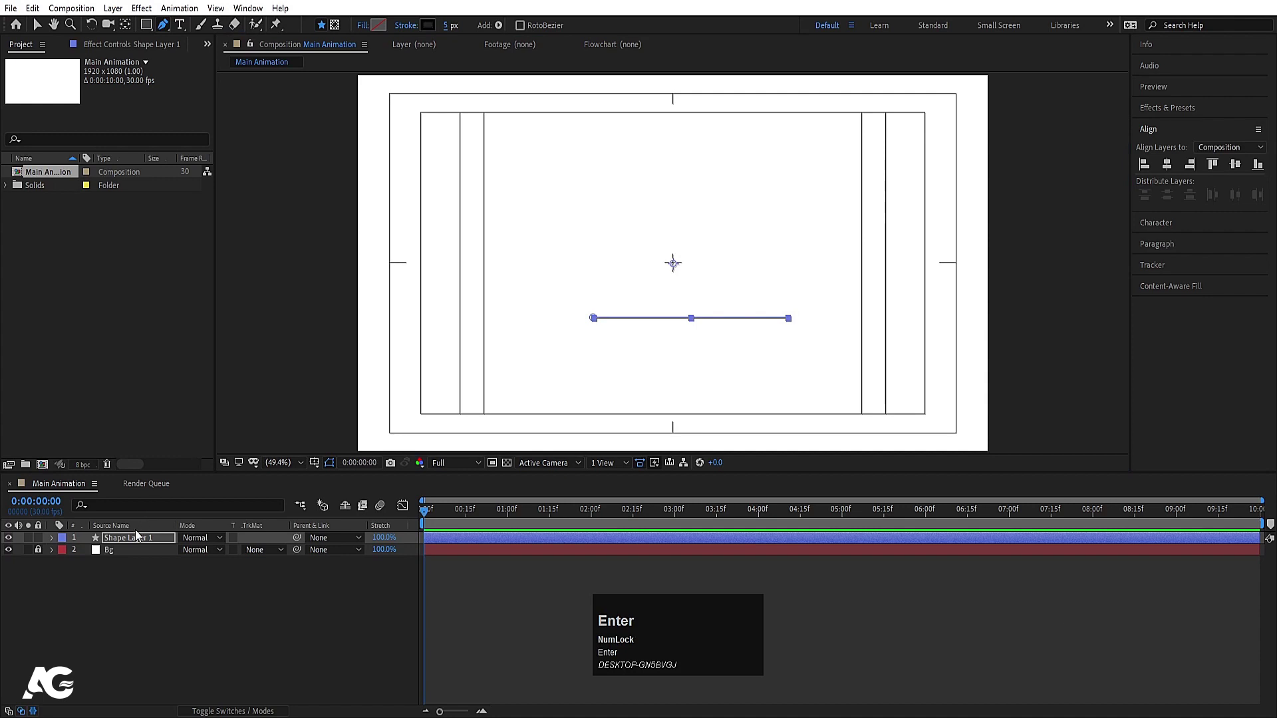
Center the line layer's anchor point on its content and align the layer horizontally to the composition's center.
left_click(134, 538)
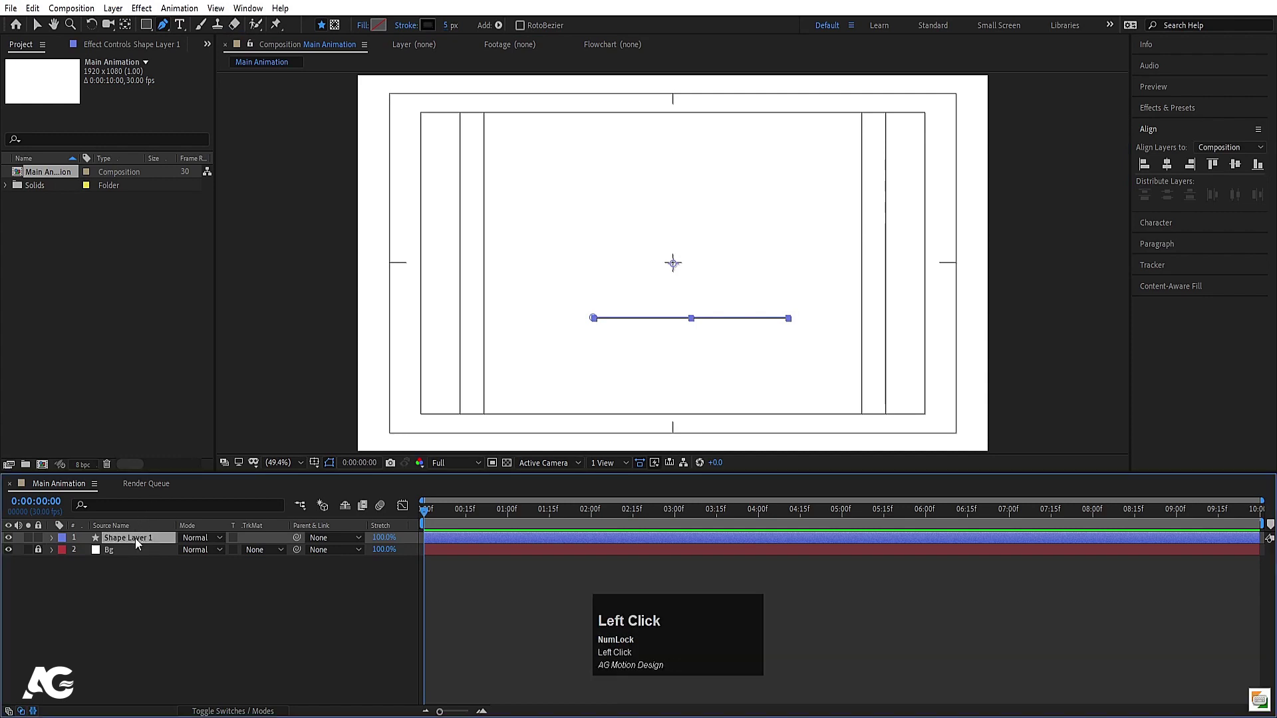
key("ctrl+alt+Home")
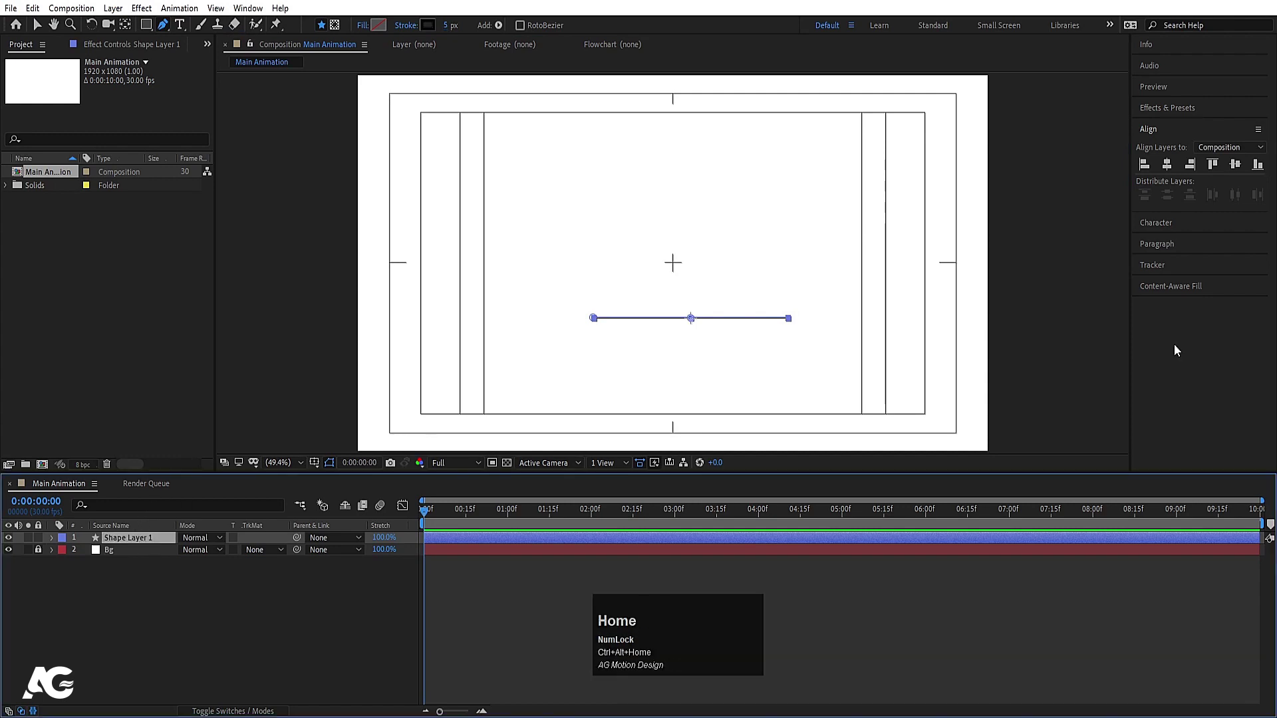
left_click(1167, 164)
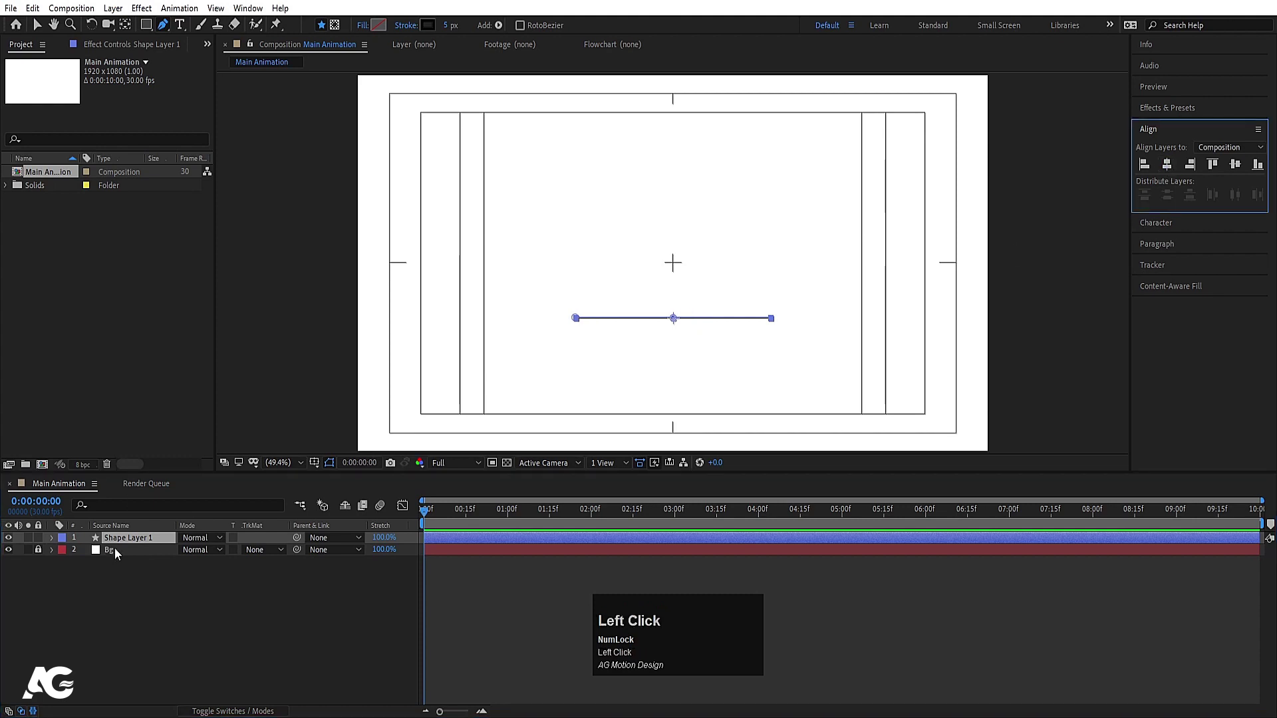
Unlink the line layer's scale proportions and keyframe its horizontal scale at 0% at 0:00:00:00.
left_click(56, 543)
key("s")
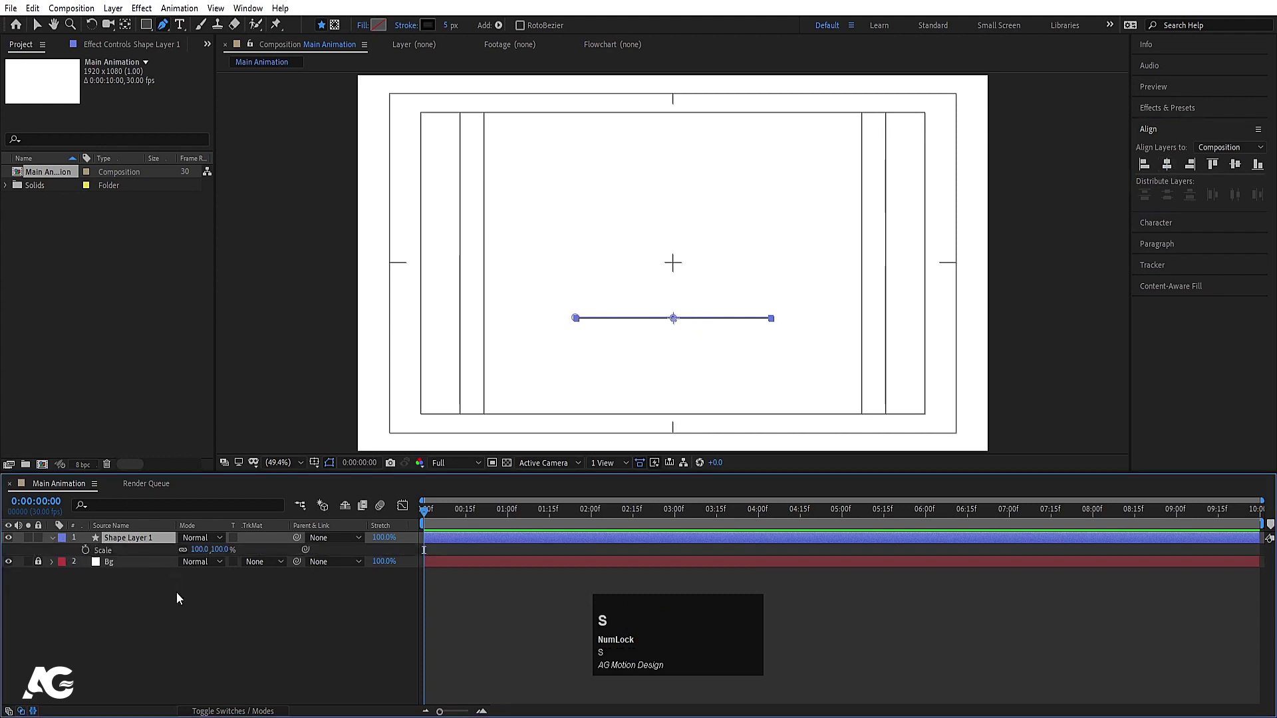
left_click(200, 551)
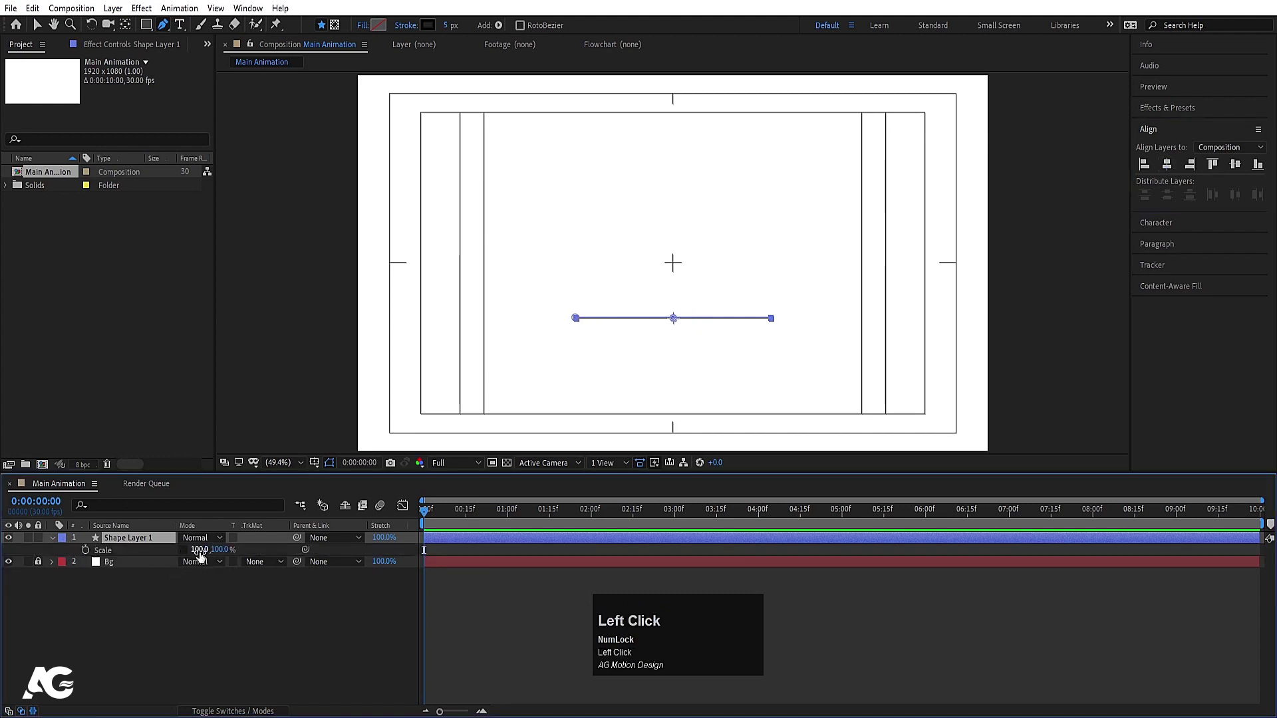
type("0")
key("Return")
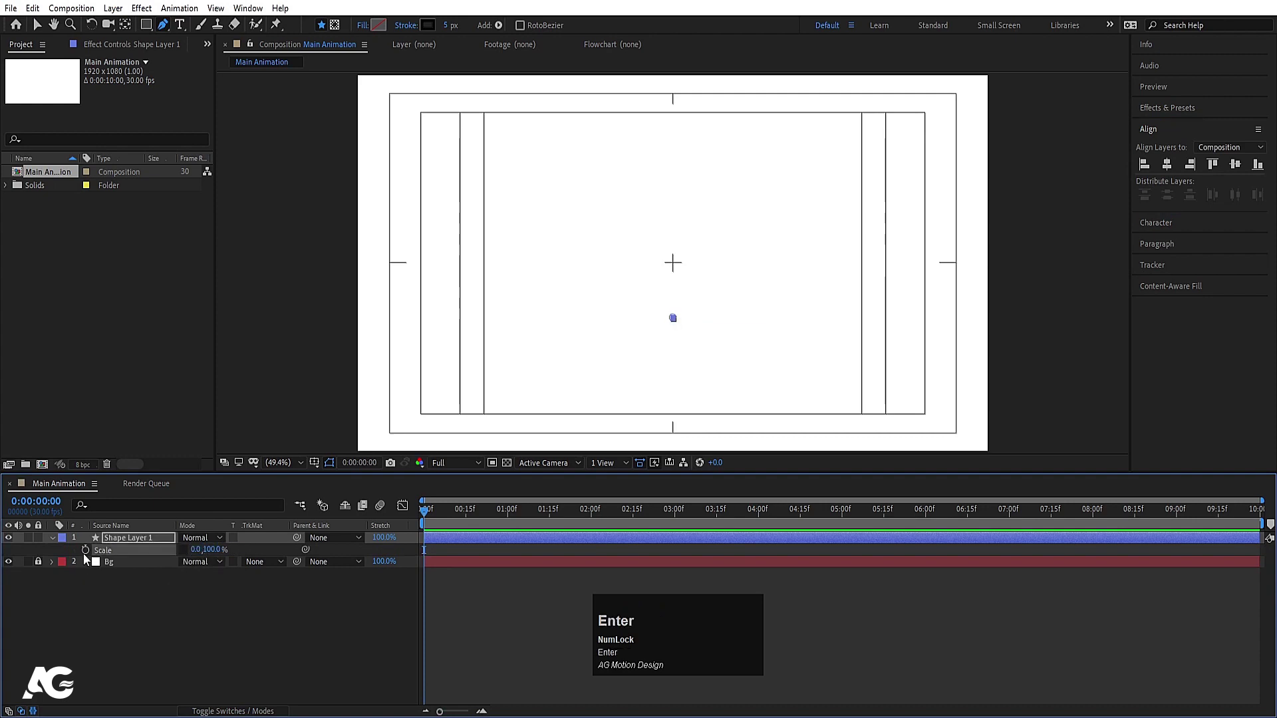
left_click(85, 551)
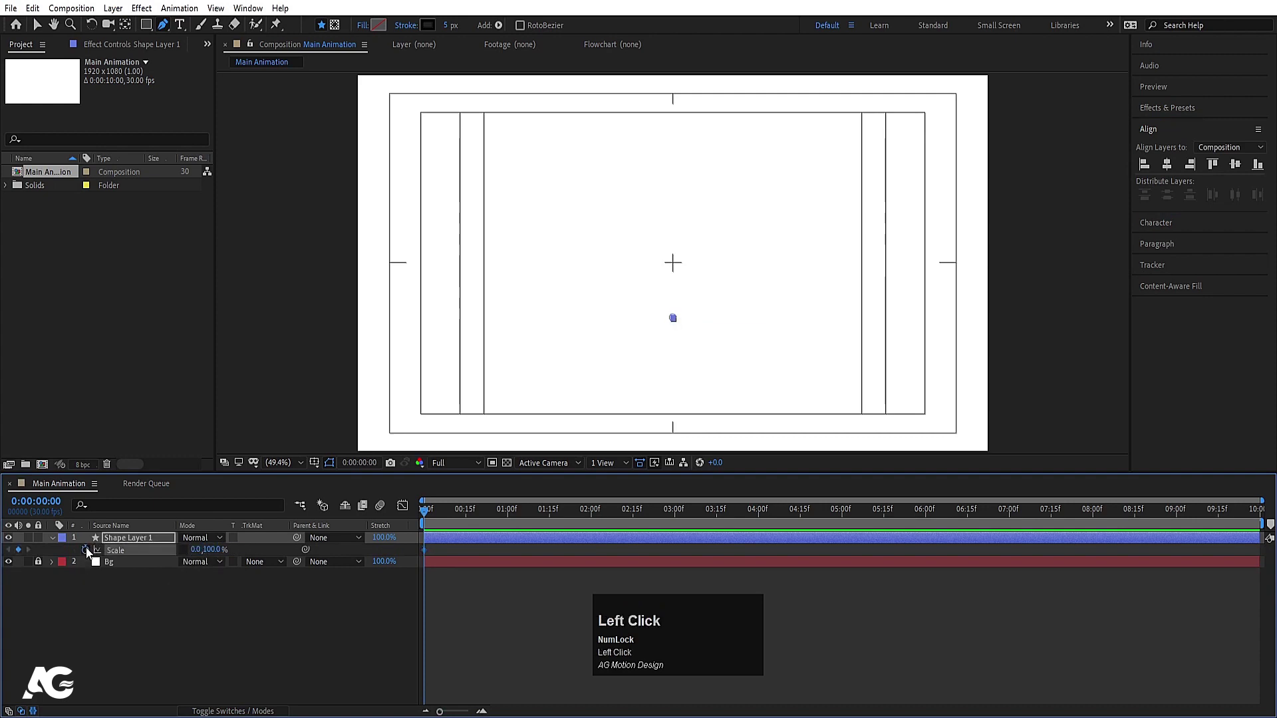
Keyframe the line's horizontal scale at 100% at 0:00:01:14 and hold it with another keyframe at 0:00:02:15.
left_click(546, 517)
left_click(203, 550)
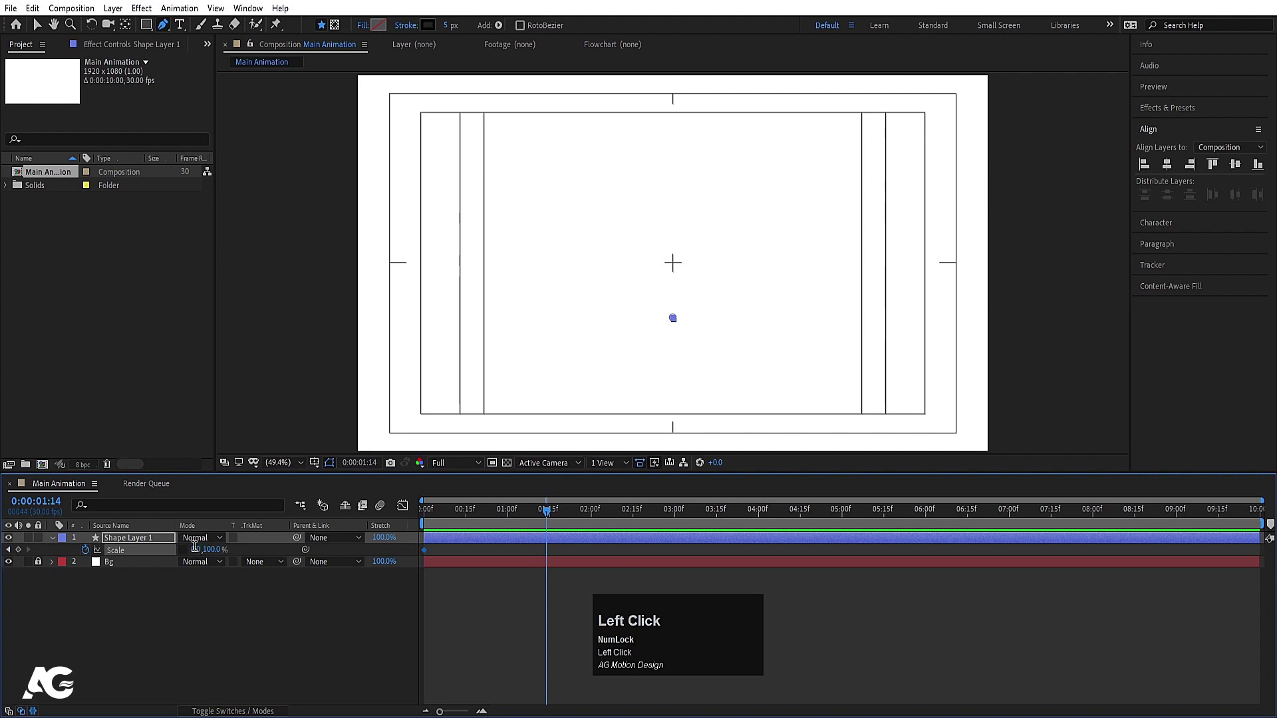
type("100")
key("Return")
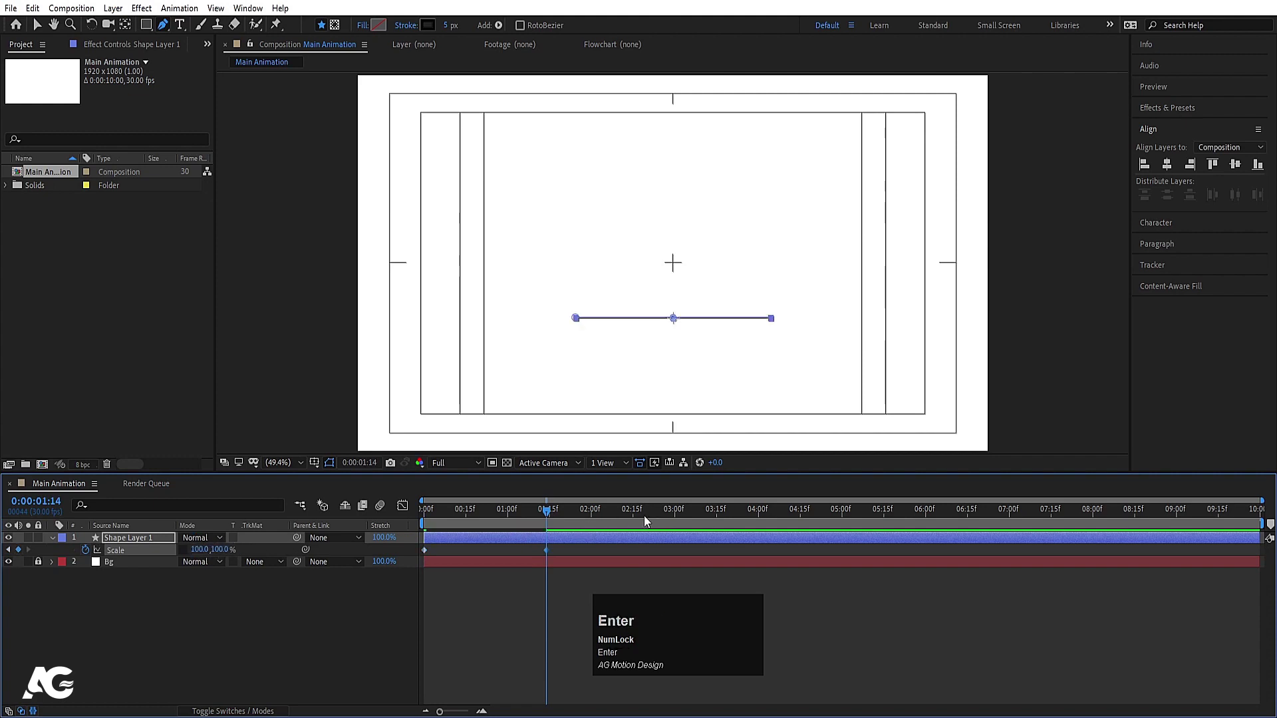
left_click(634, 519)
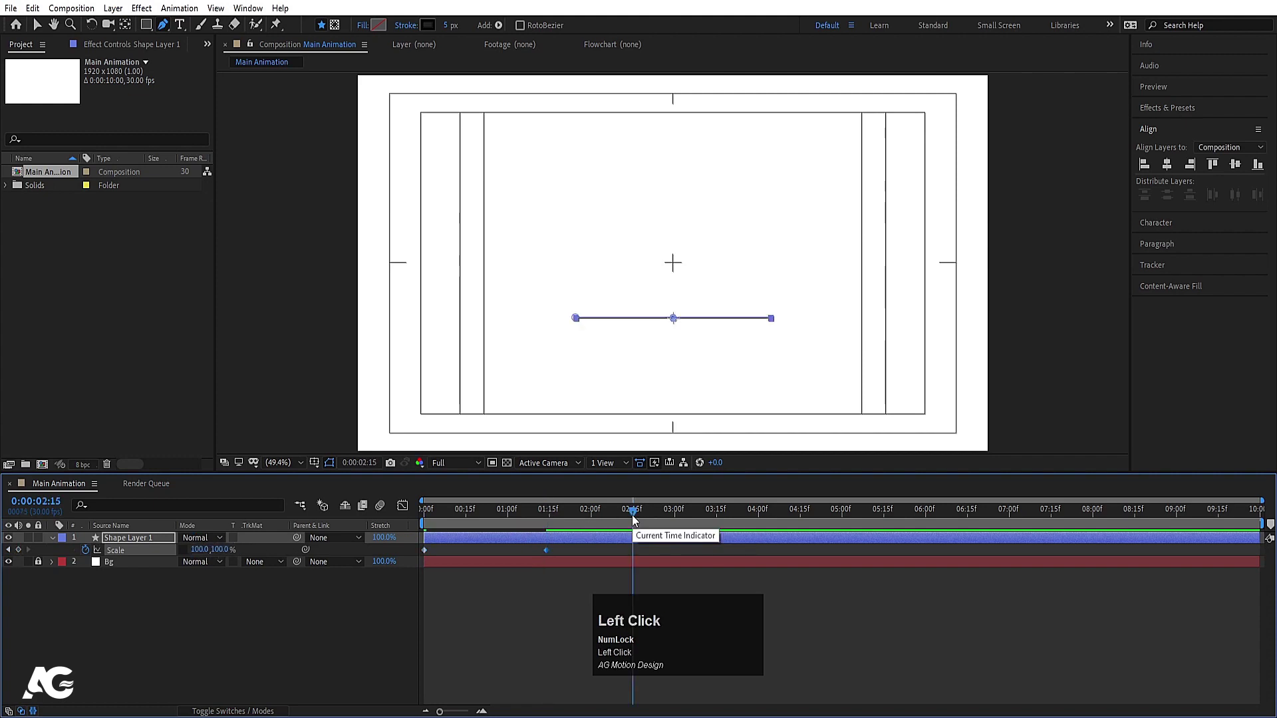
left_click(18, 550)
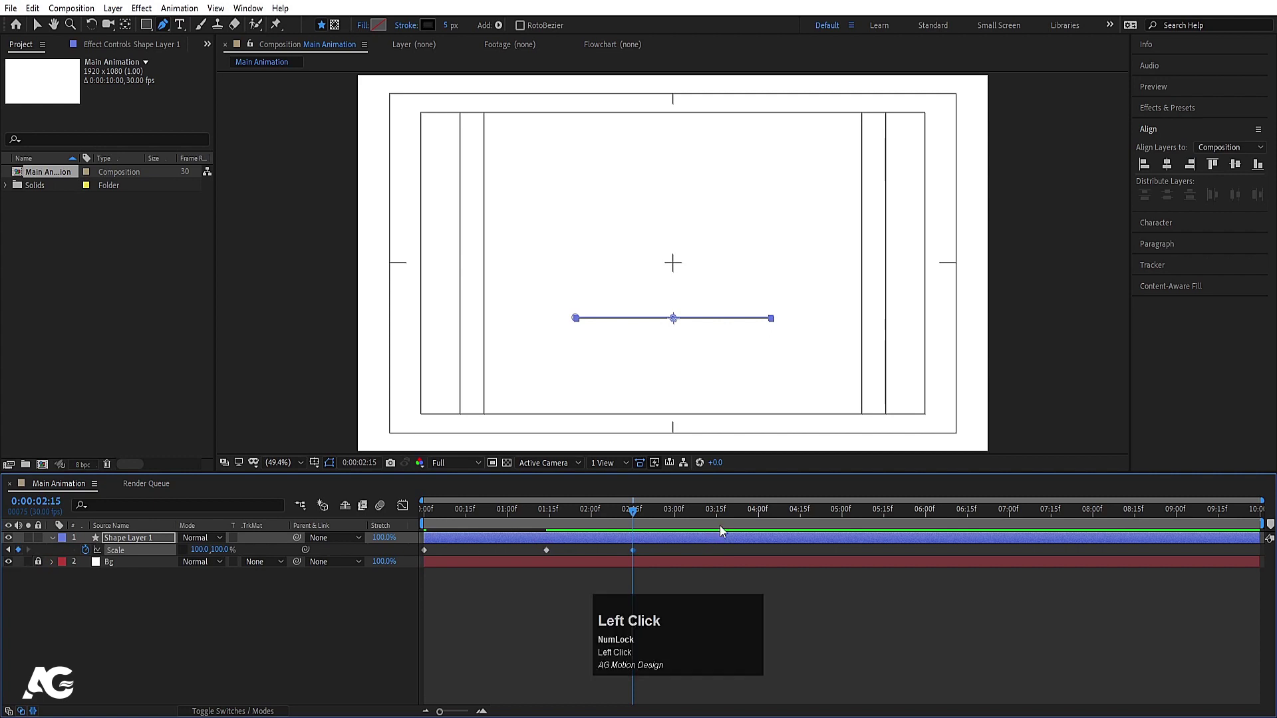
Keyframe the line's horizontal scale at 0% at 0:00:03:29 and preview the animation from the start.
left_click_drag(723, 515, 756, 521)
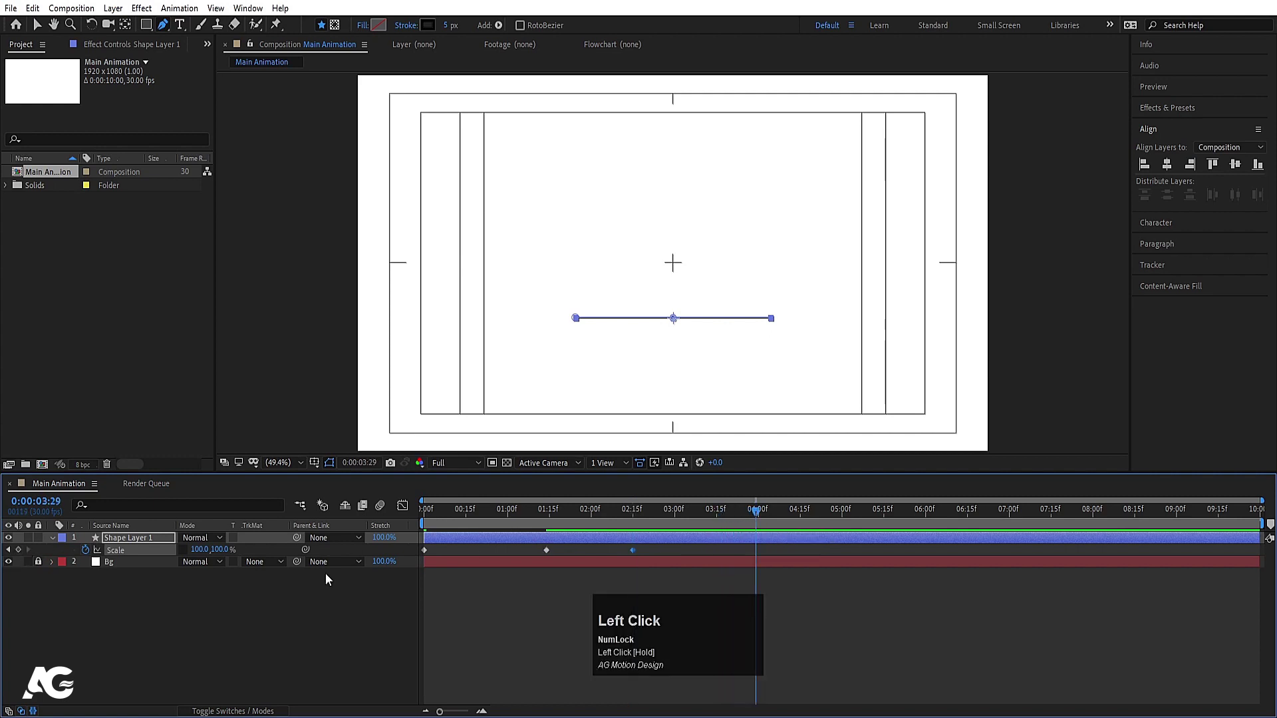
left_click(220, 549)
type("0")
key("Return")
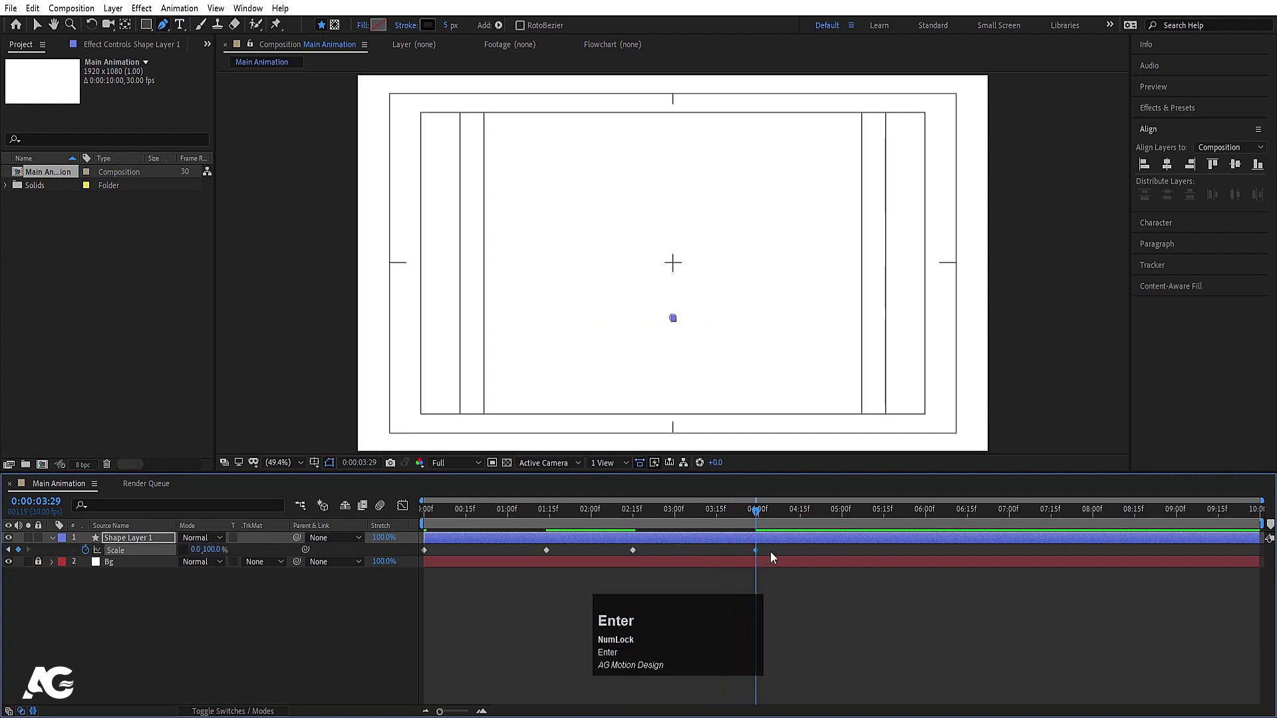
left_click(318, 524)
key("space")
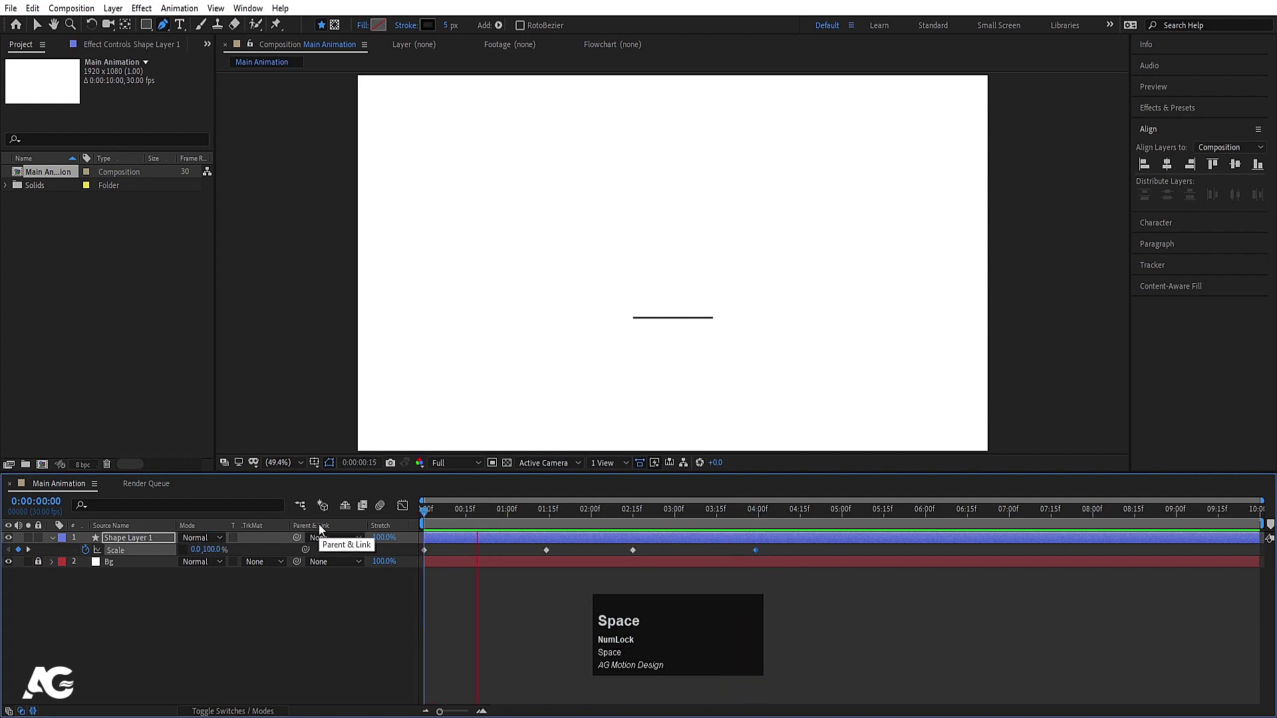
Stop the preview and apply Easy Ease to all four of the line's scale keyframes.
key("space")
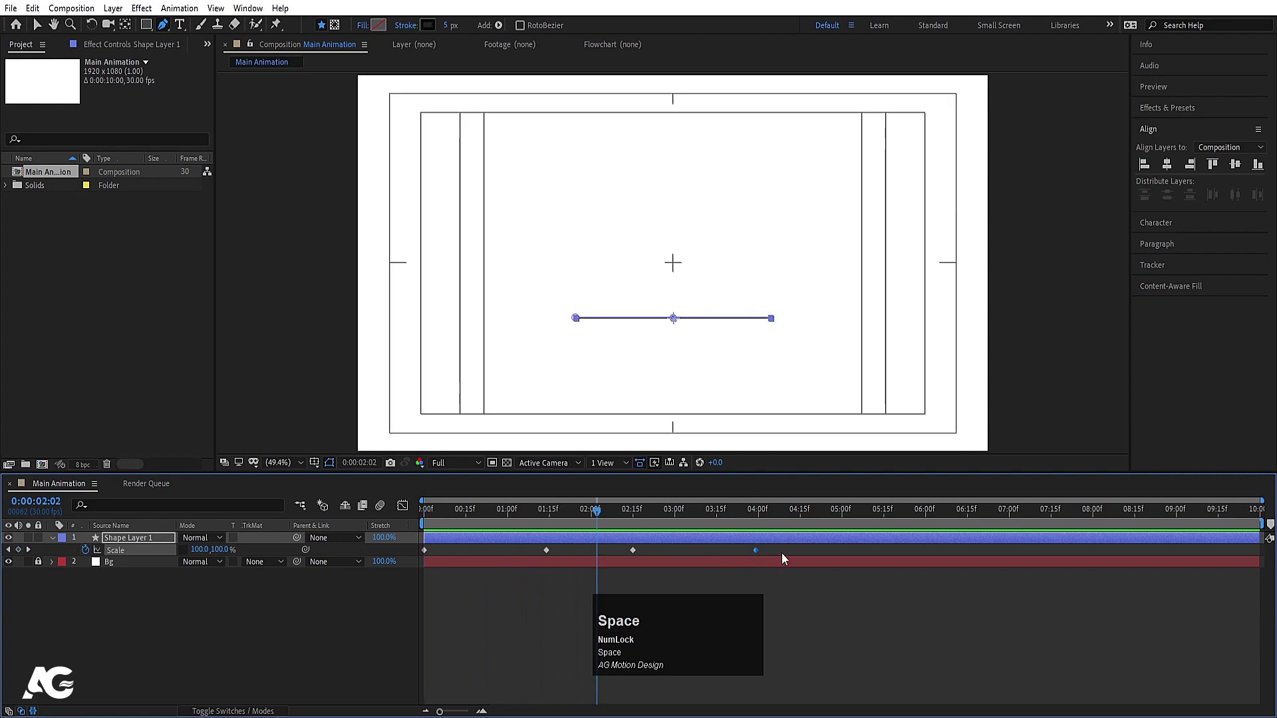
left_click_drag(781, 553, 400, 504)
key("F9")
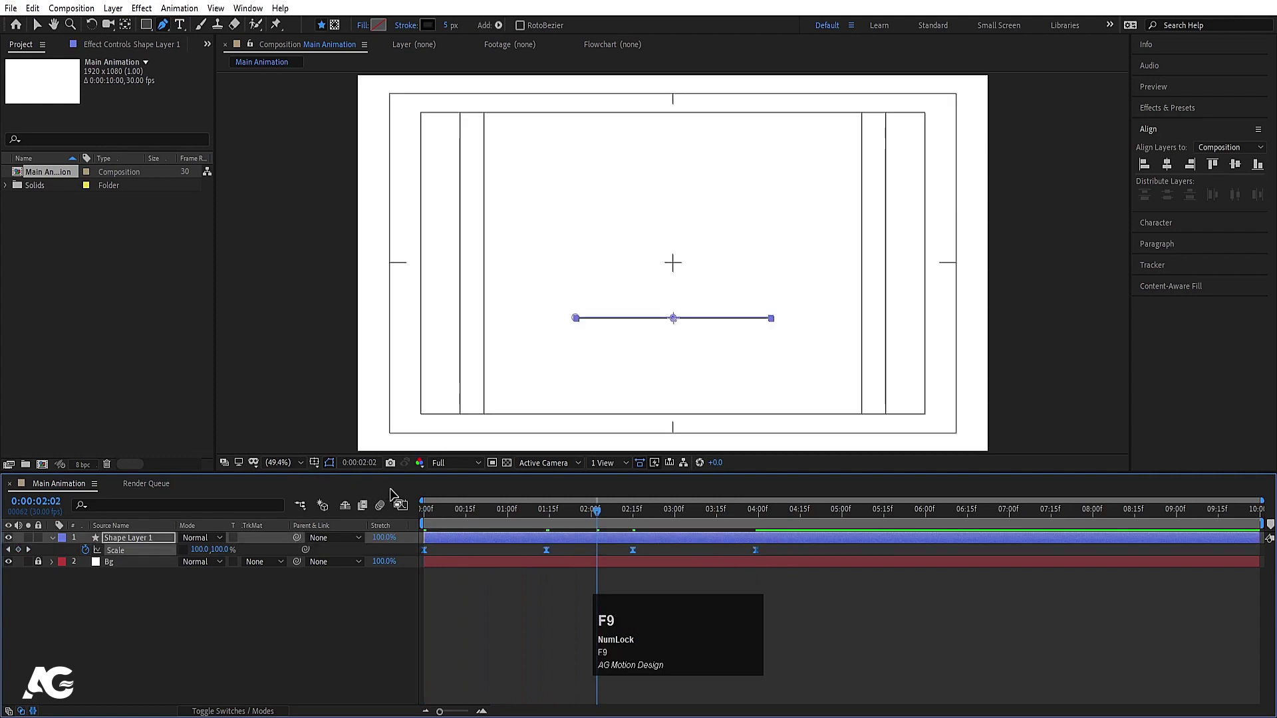
Lengthen the incoming ease of the line's scale keyframes in the graph editor and preview the animation from the start.
left_click(403, 507)
left_click_drag(840, 599, 406, 618)
left_click_drag(509, 608, 466, 611)
left_click(402, 507)
left_click_drag(466, 516, 386, 508)
key("space")
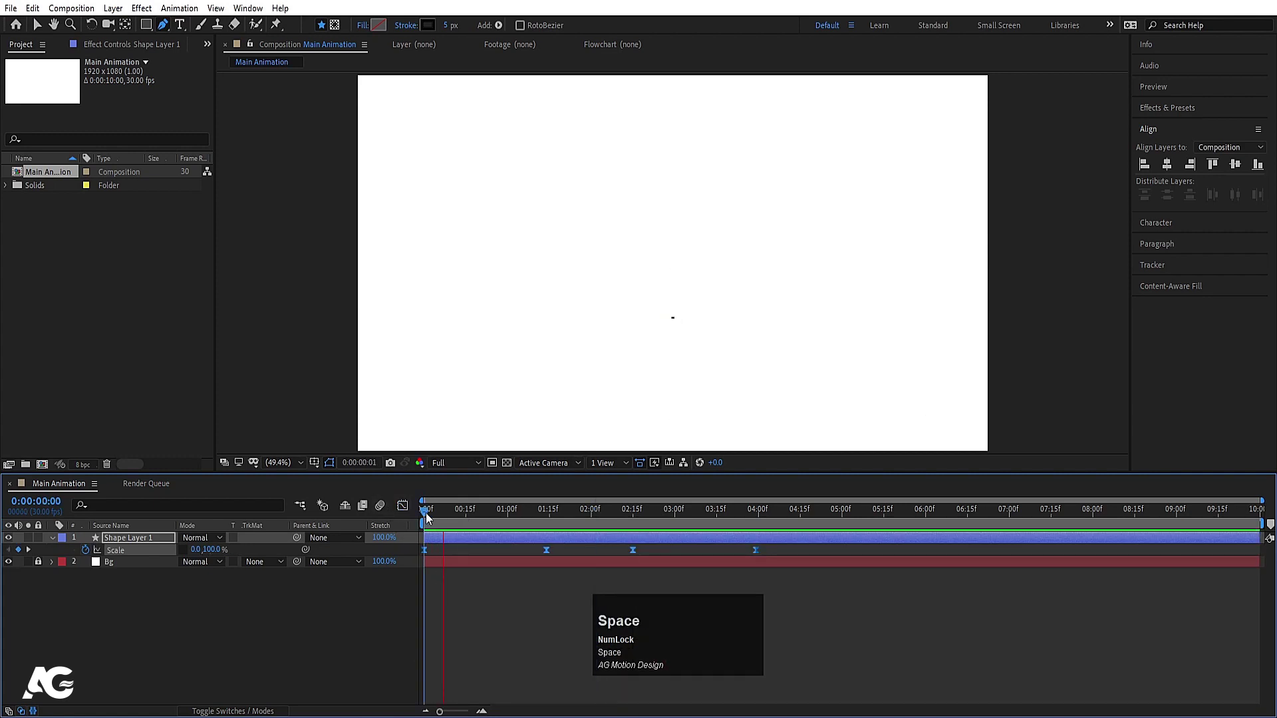
key("space")
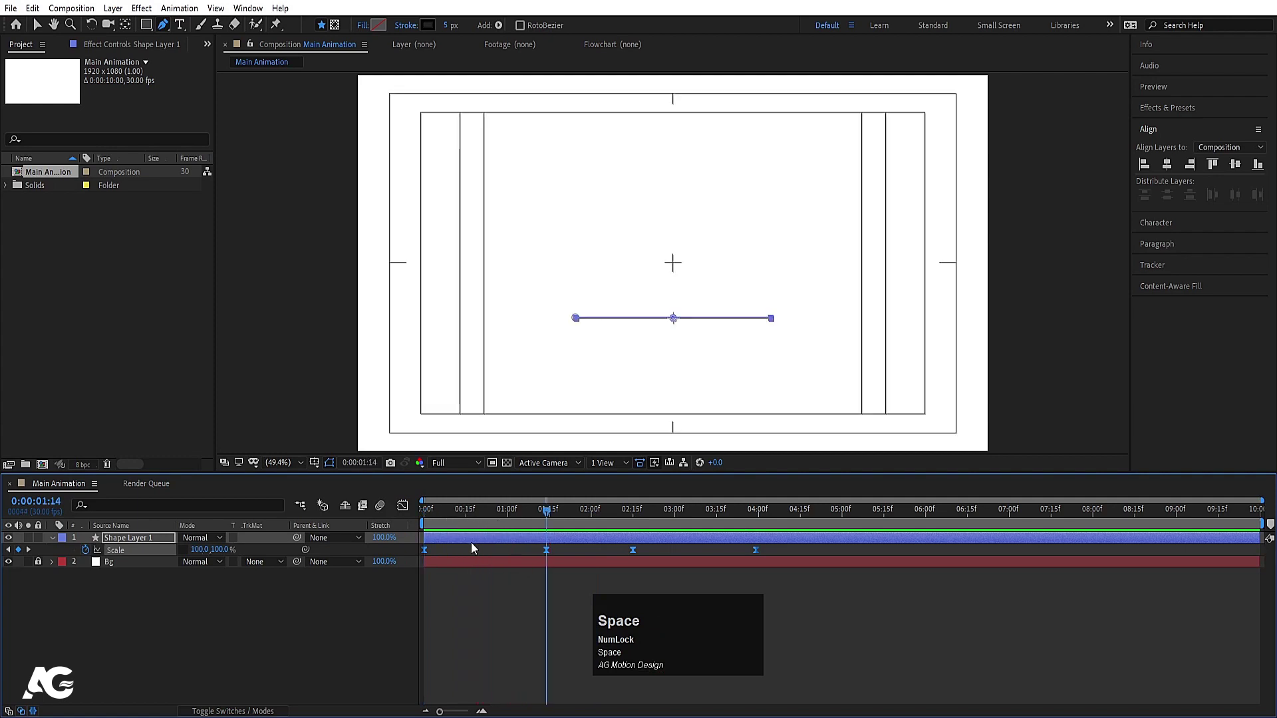
With no layer selected, draw a circle just above the line using the Ellipse tool with fill 000000 and no stroke.
left_click(218, 637)
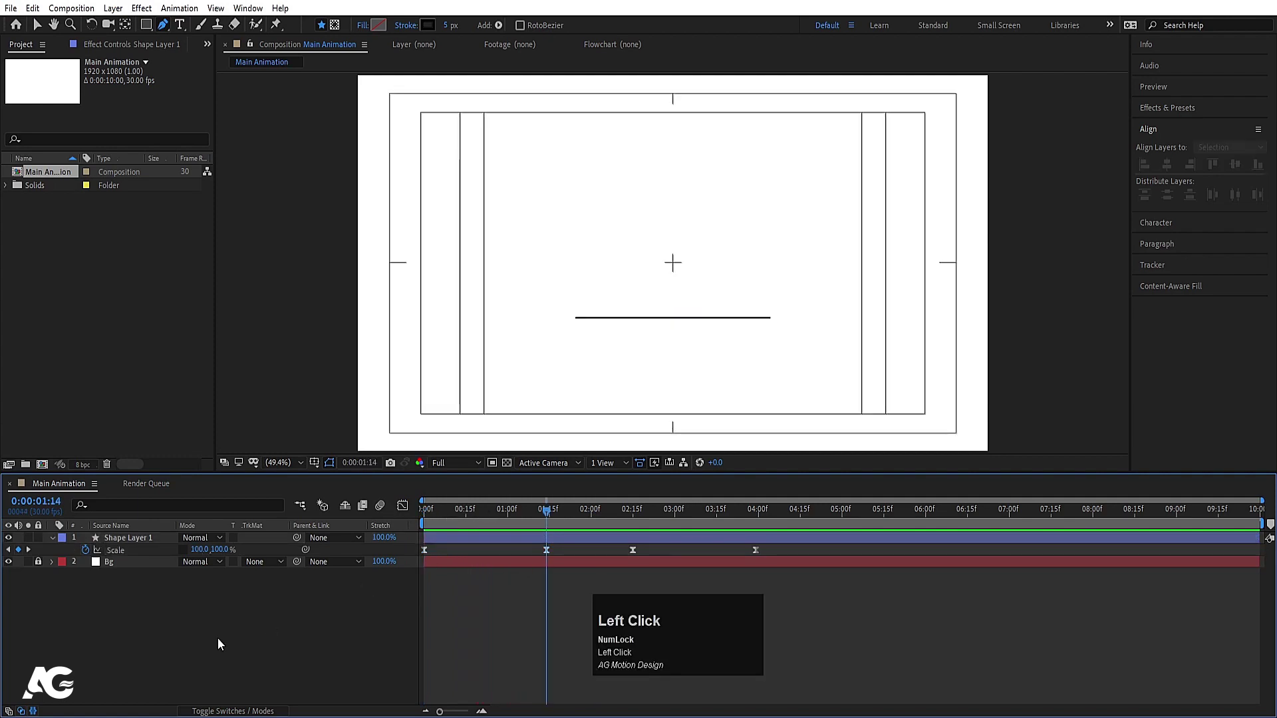
left_click(147, 25)
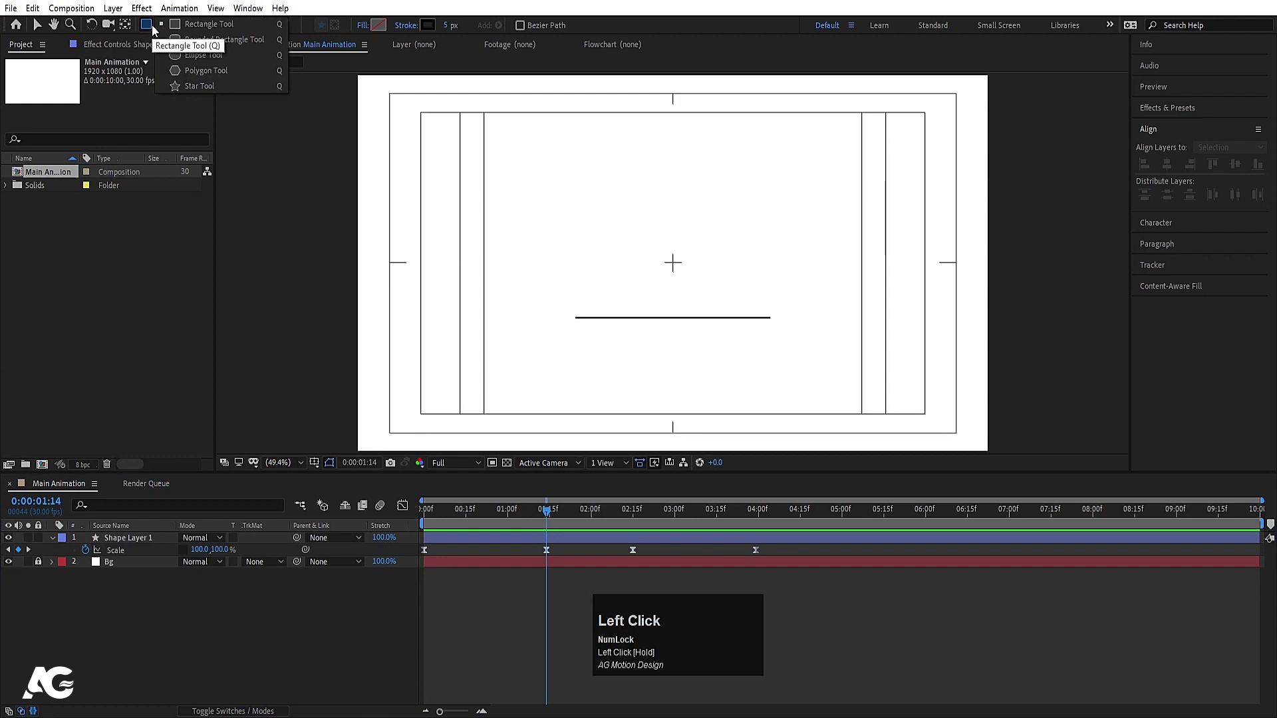
left_click(202, 55)
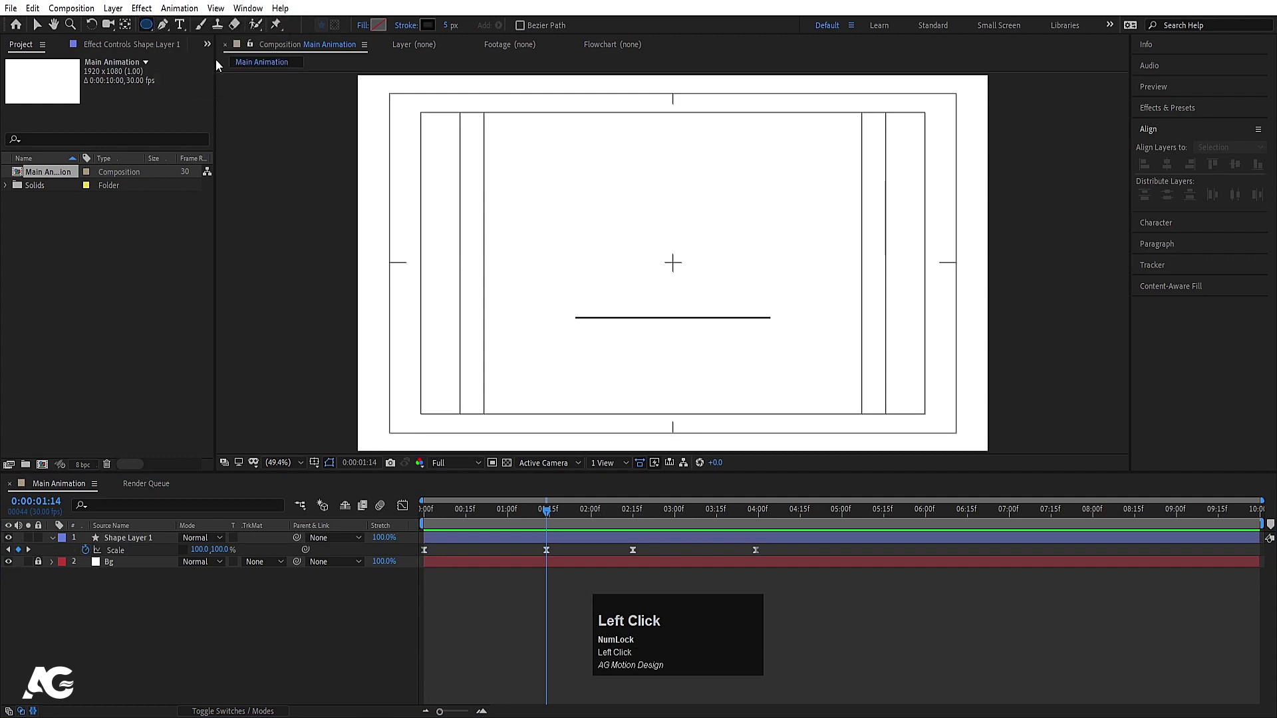
left_click(378, 25)
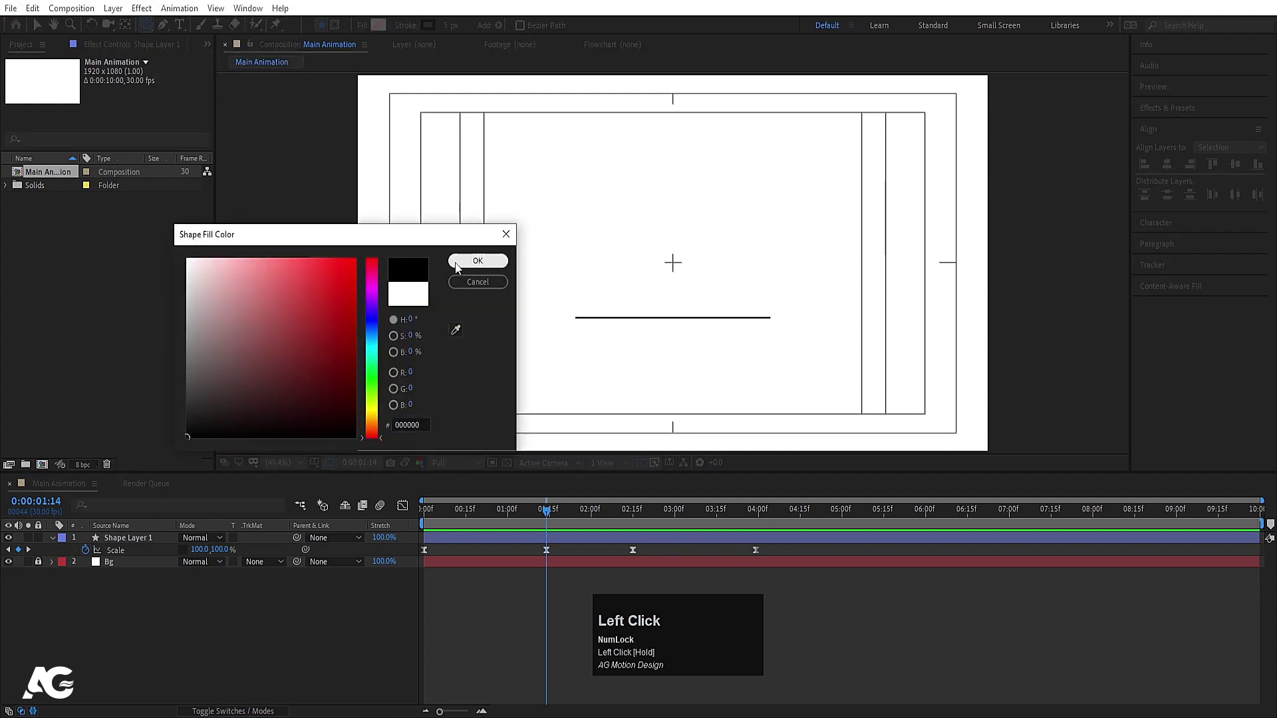
left_click(478, 261)
left_click(408, 25)
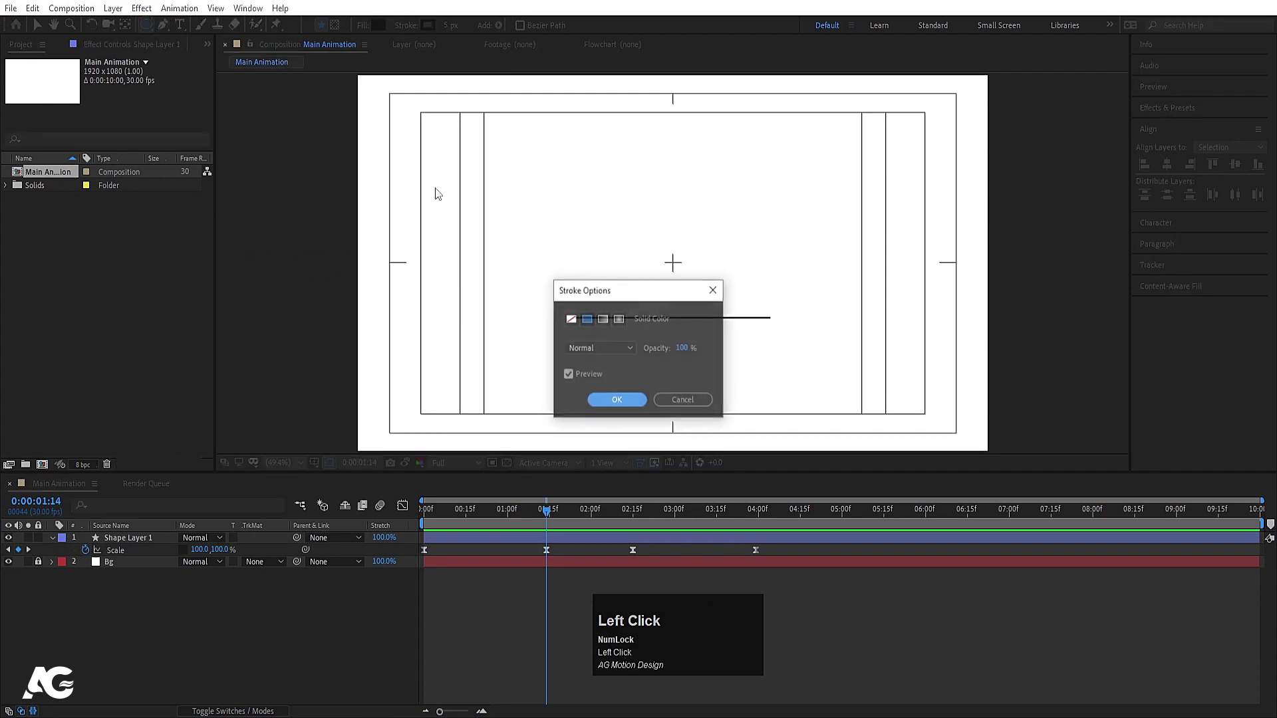
left_click(571, 320)
left_click(603, 399)
left_click_drag(611, 193, 721, 308)
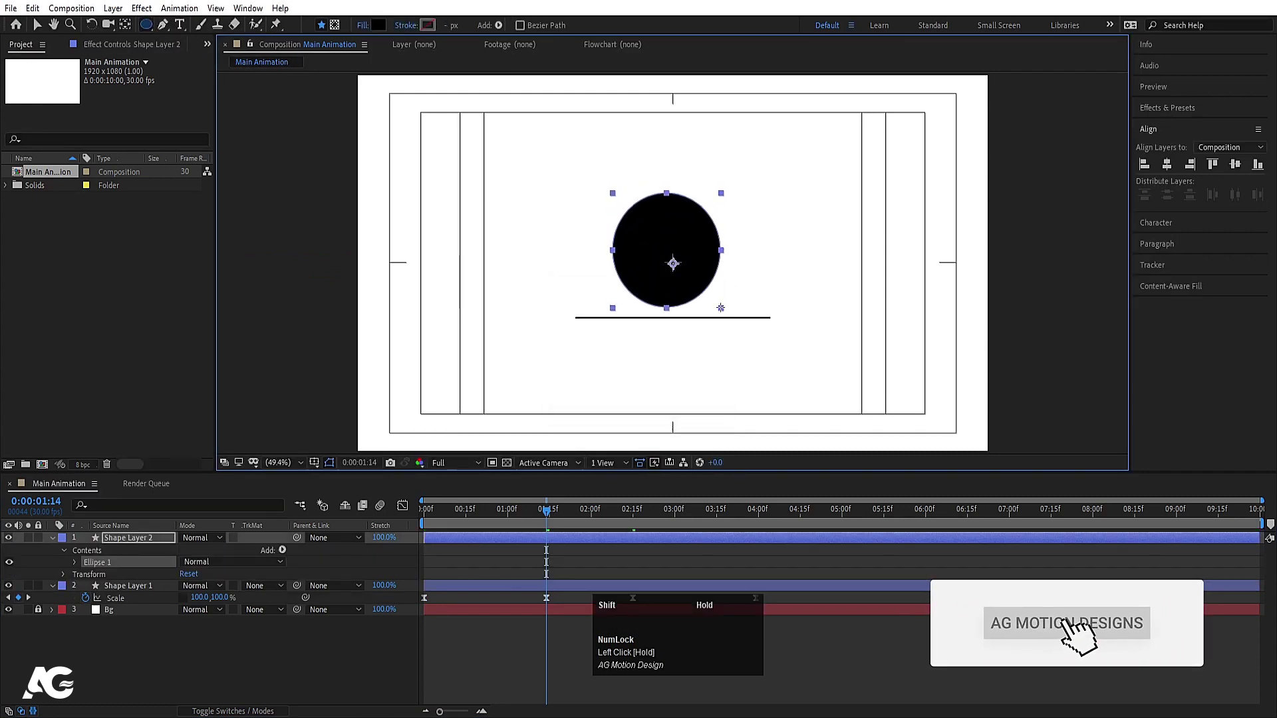
Center the circle layer's anchor point on its content and align the layer to the composition's horizontal and vertical center.
left_click(113, 540)
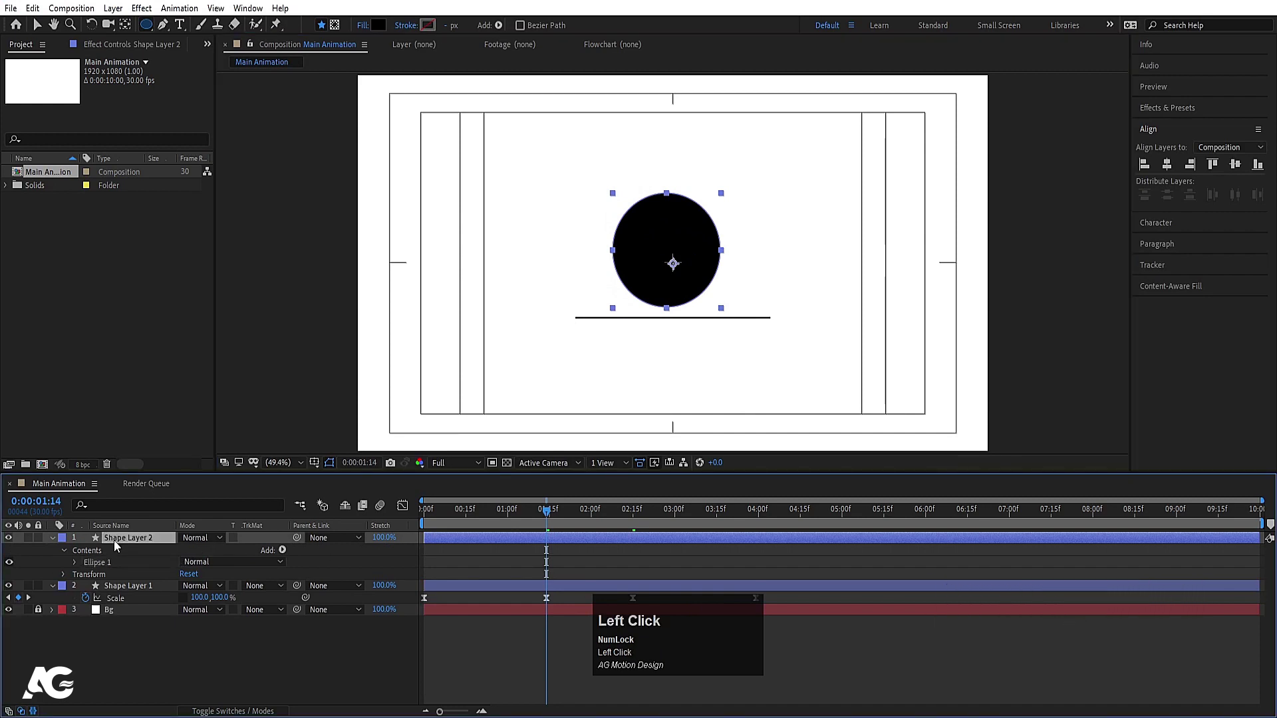
key("ctrl+alt+Home")
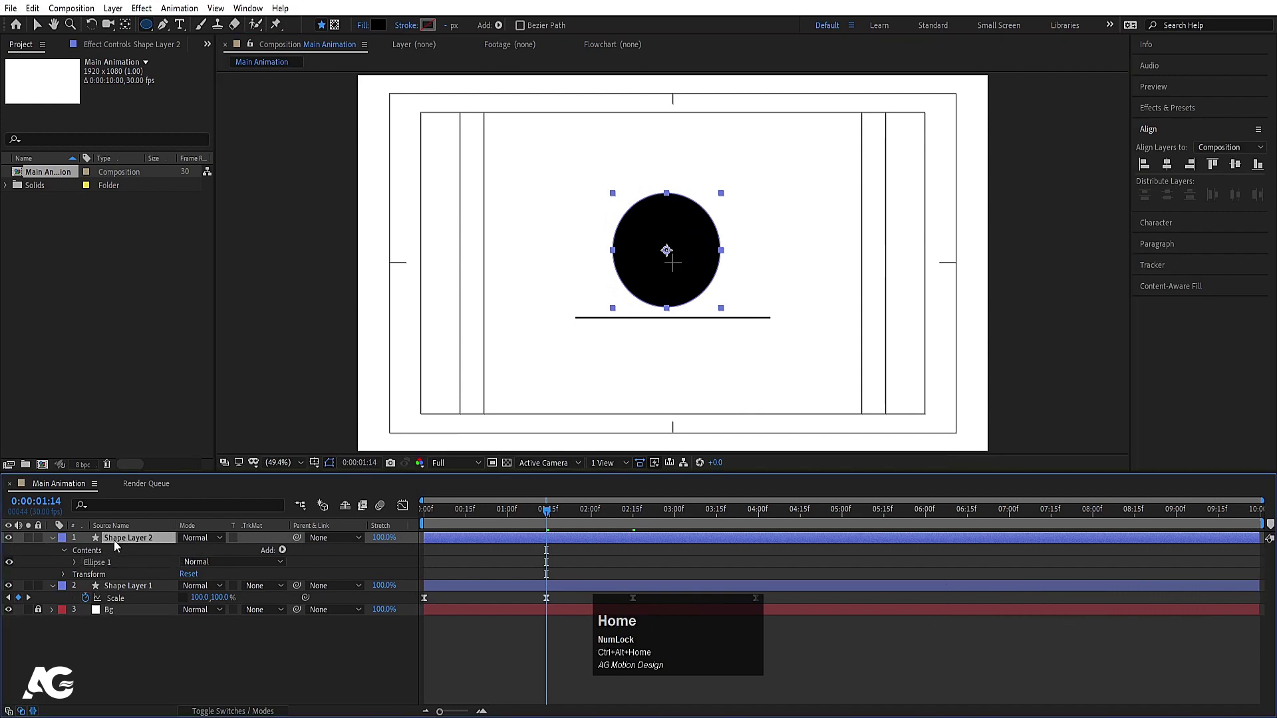
left_click(1167, 165)
left_click(1235, 164)
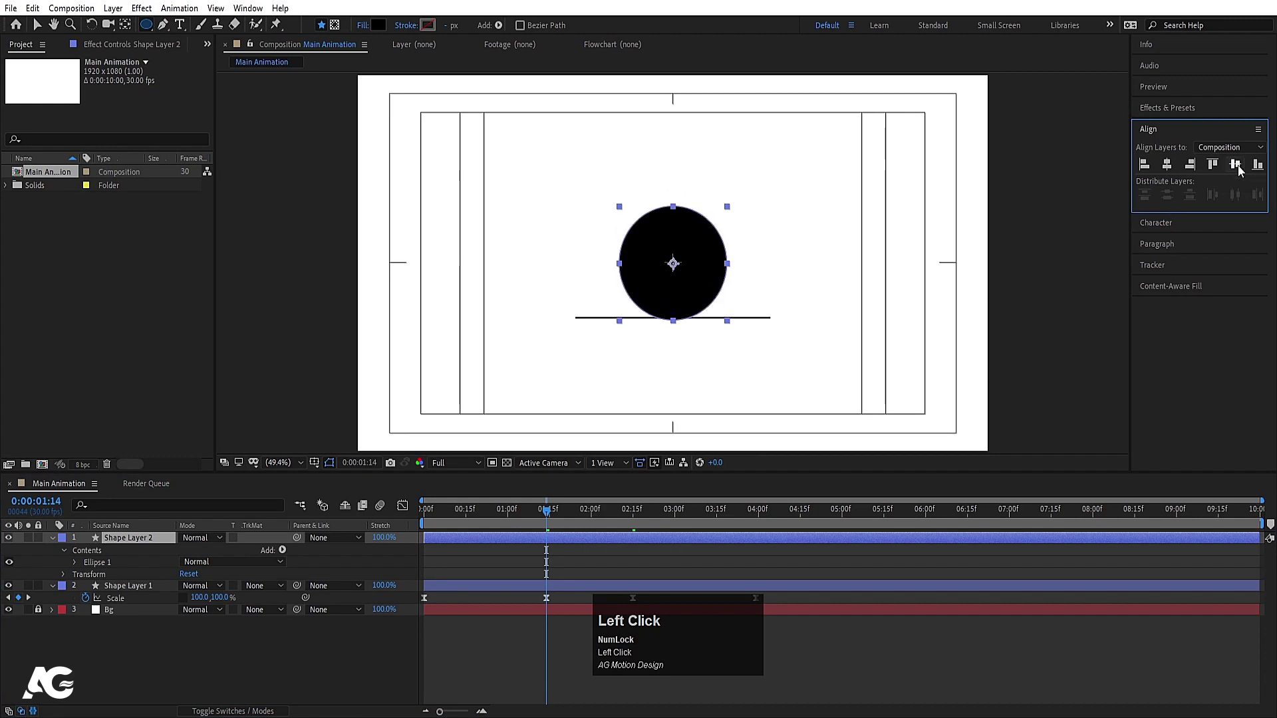
Move the line layer down to position 960, 743 so it sits clear below the circle.
left_click(125, 588)
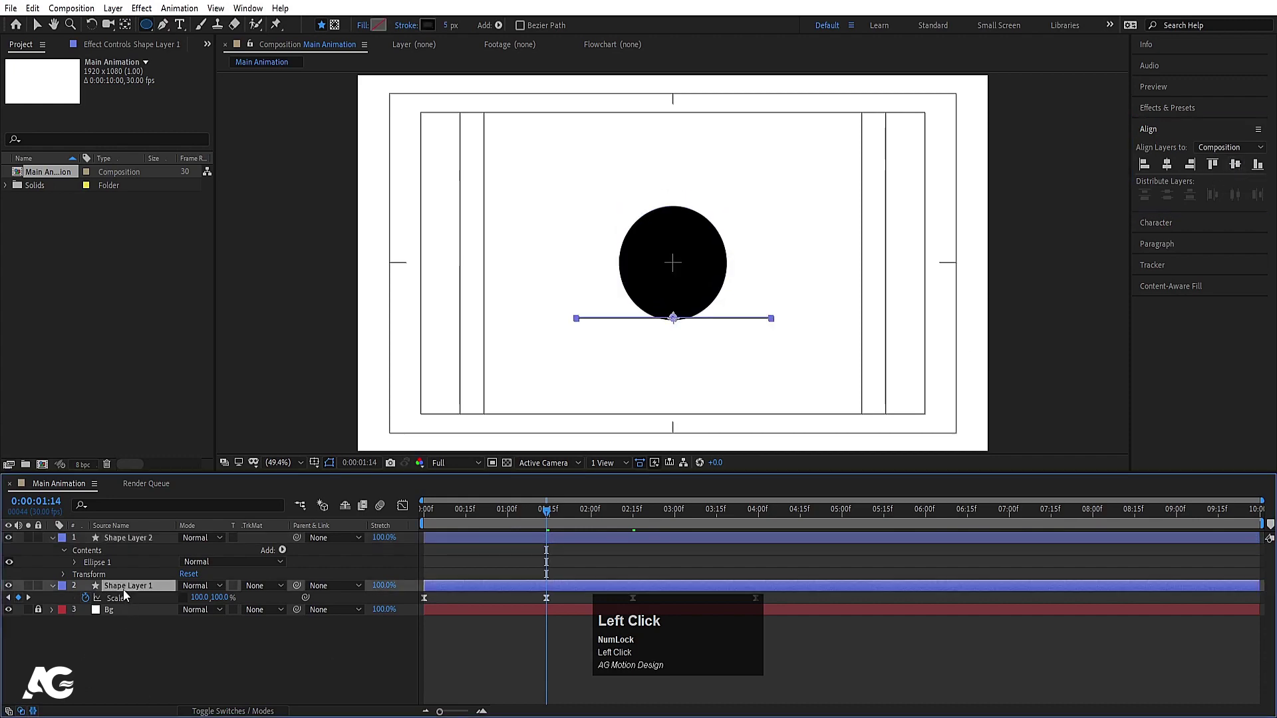
key("p")
left_click_drag(212, 599, 242, 605)
left_click(289, 650)
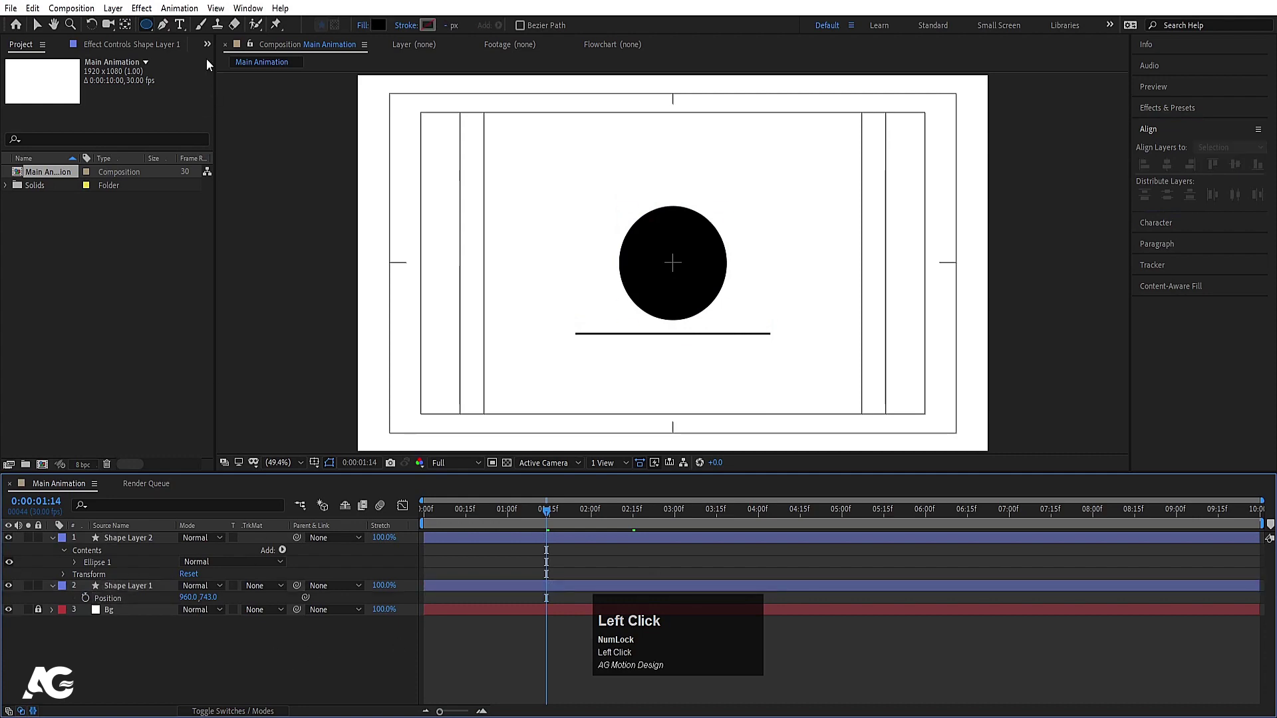
Draw a black rectangle on its own layer that covers the whole circle and ends at the line.
left_click(148, 25)
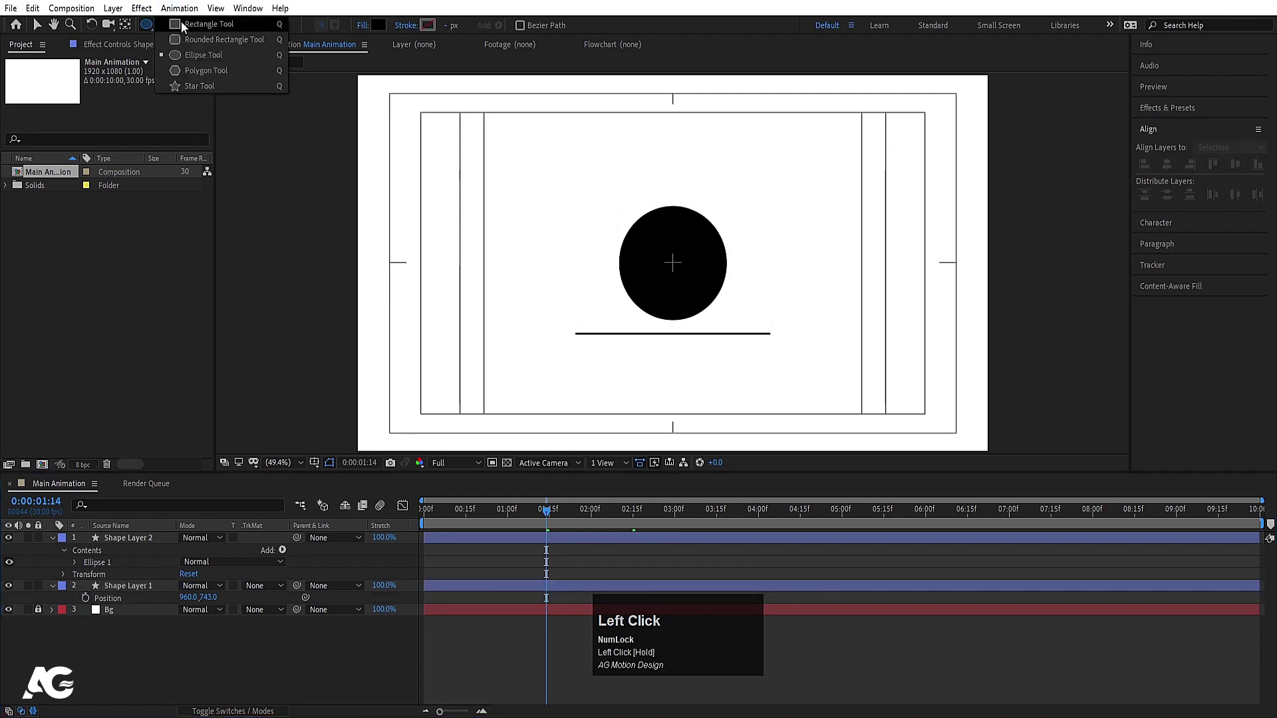
left_click(203, 24)
left_click_drag(565, 165, 780, 334)
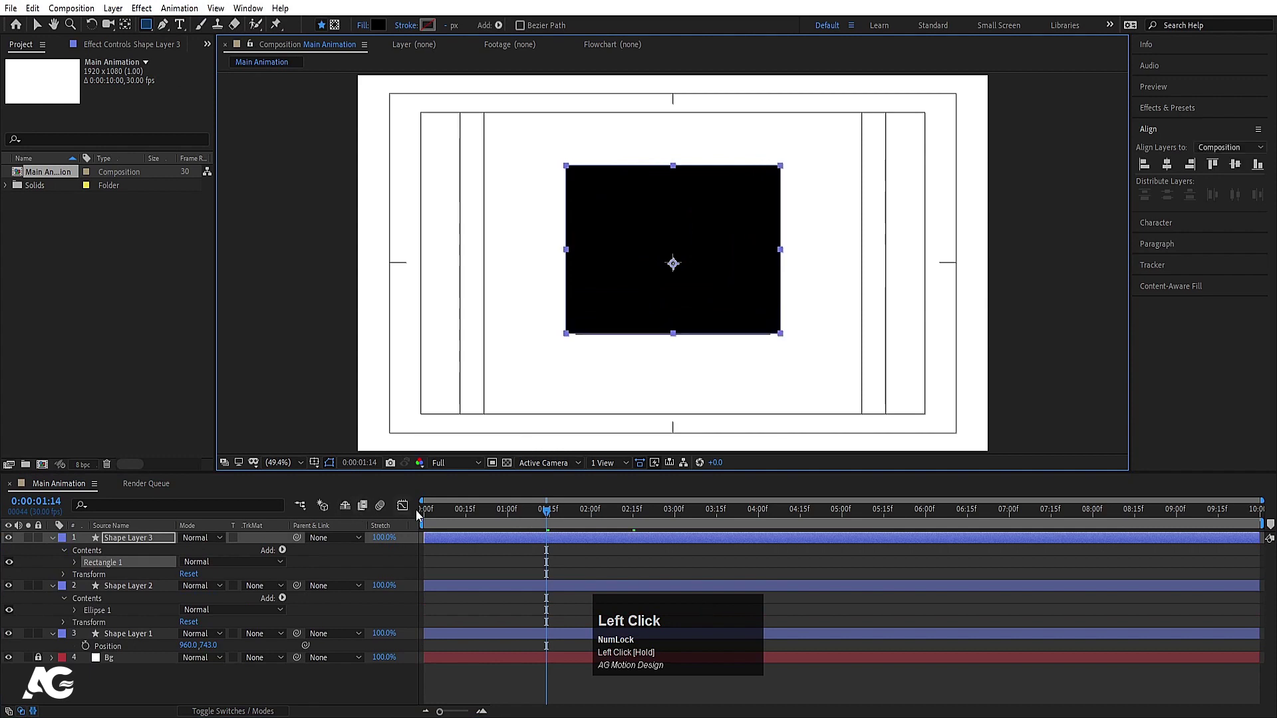
Reduce the expanded layers to their keyframed properties and rename the rectangle layer as mask\.
key("u")
left_click(126, 542)
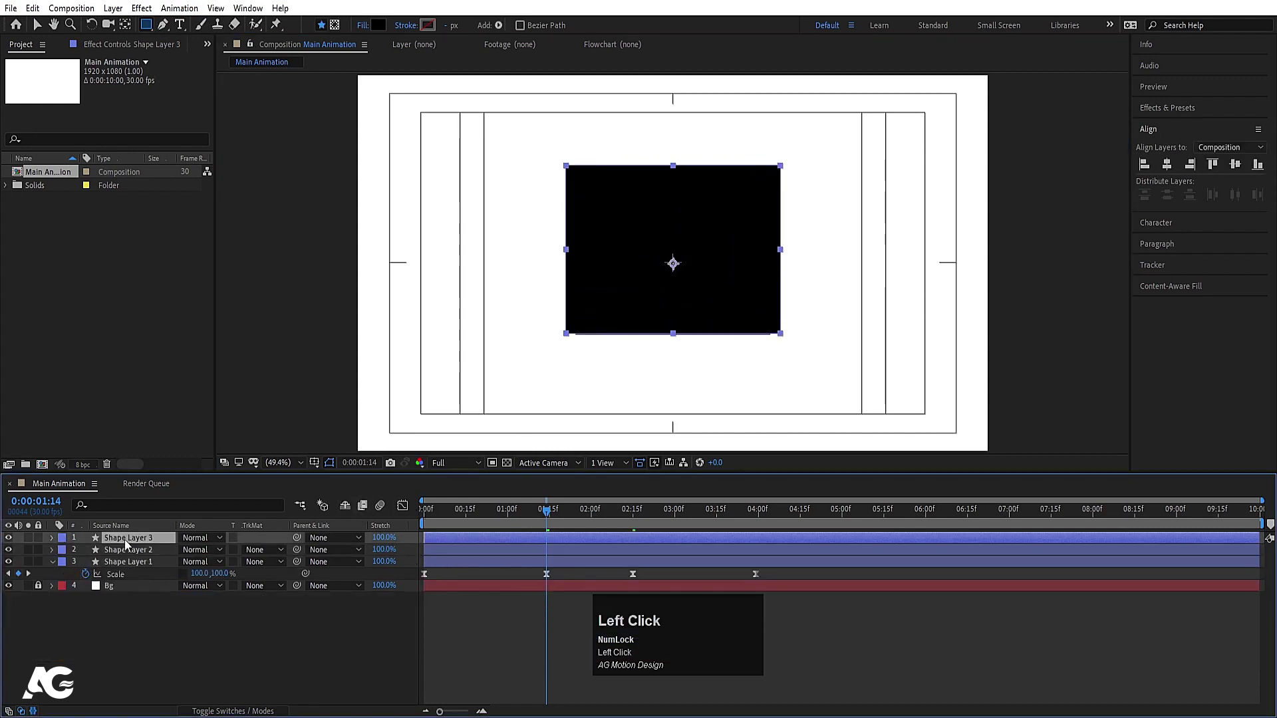
key("Return")
type("ma")
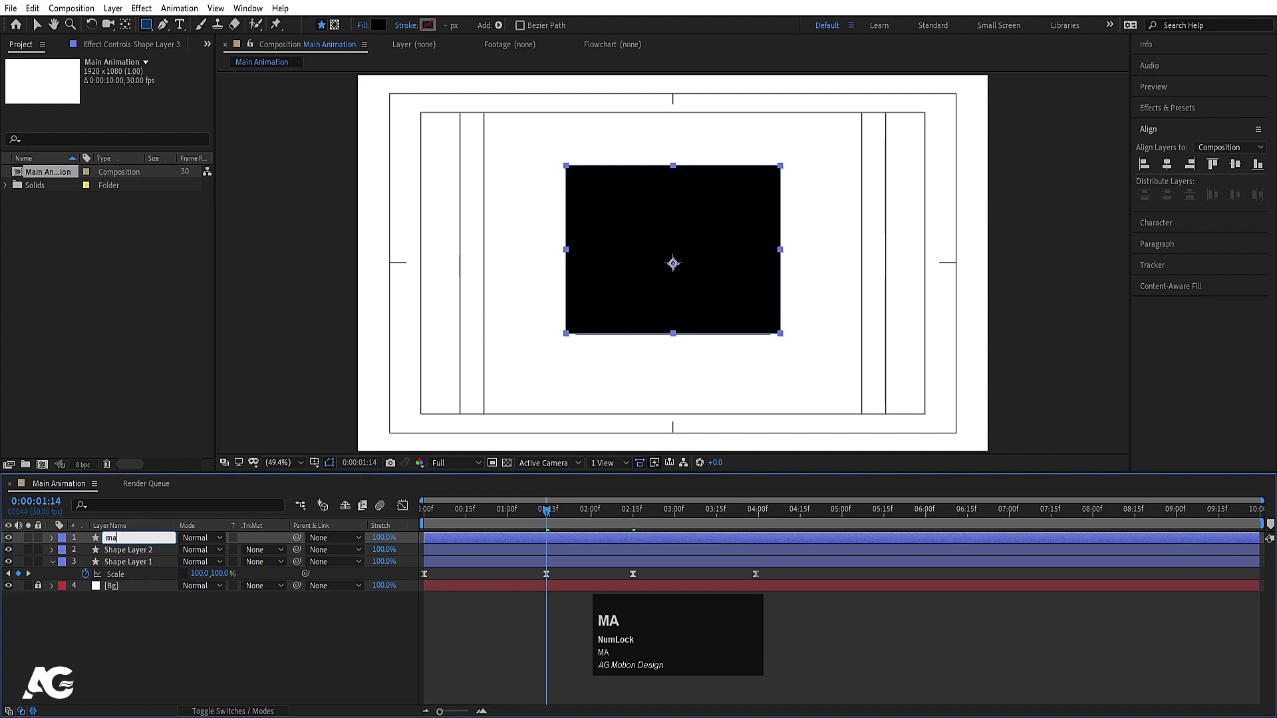
type("sk")
key("Return")
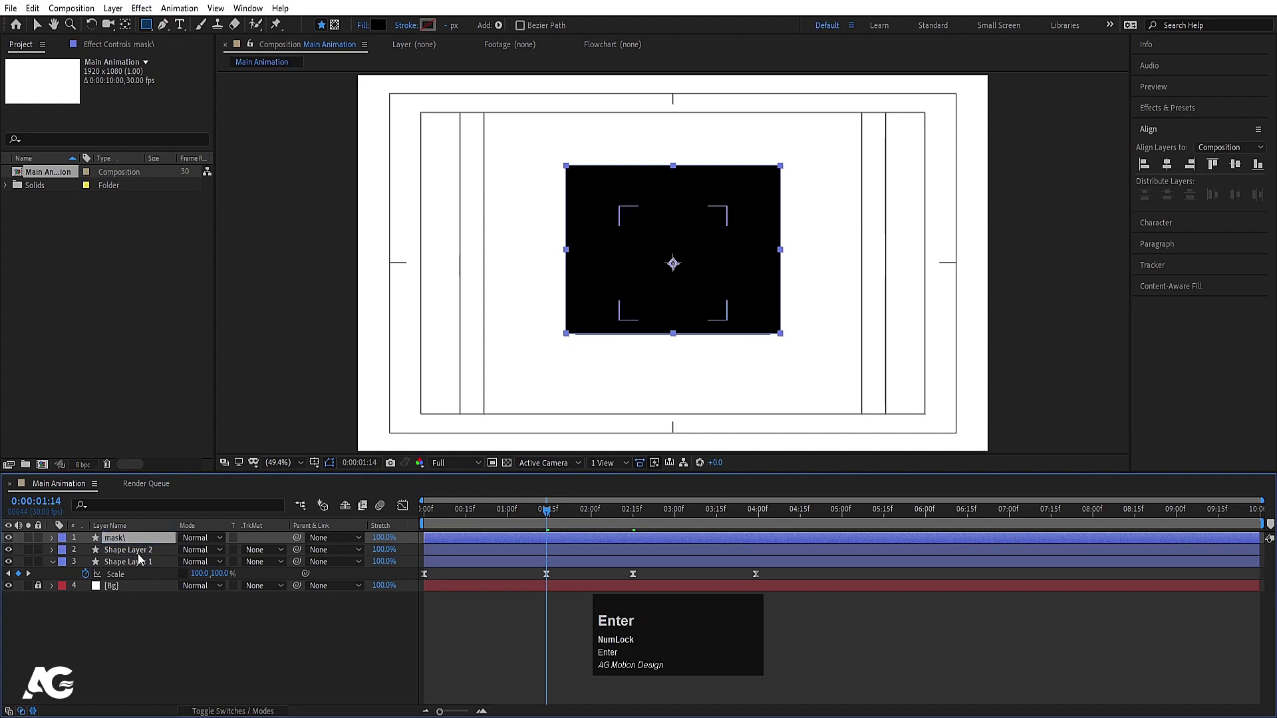
Rename the ellipse shape layer as circle and the line's shape layer as line.
left_click(136, 551)
key("Return")
type("circle")
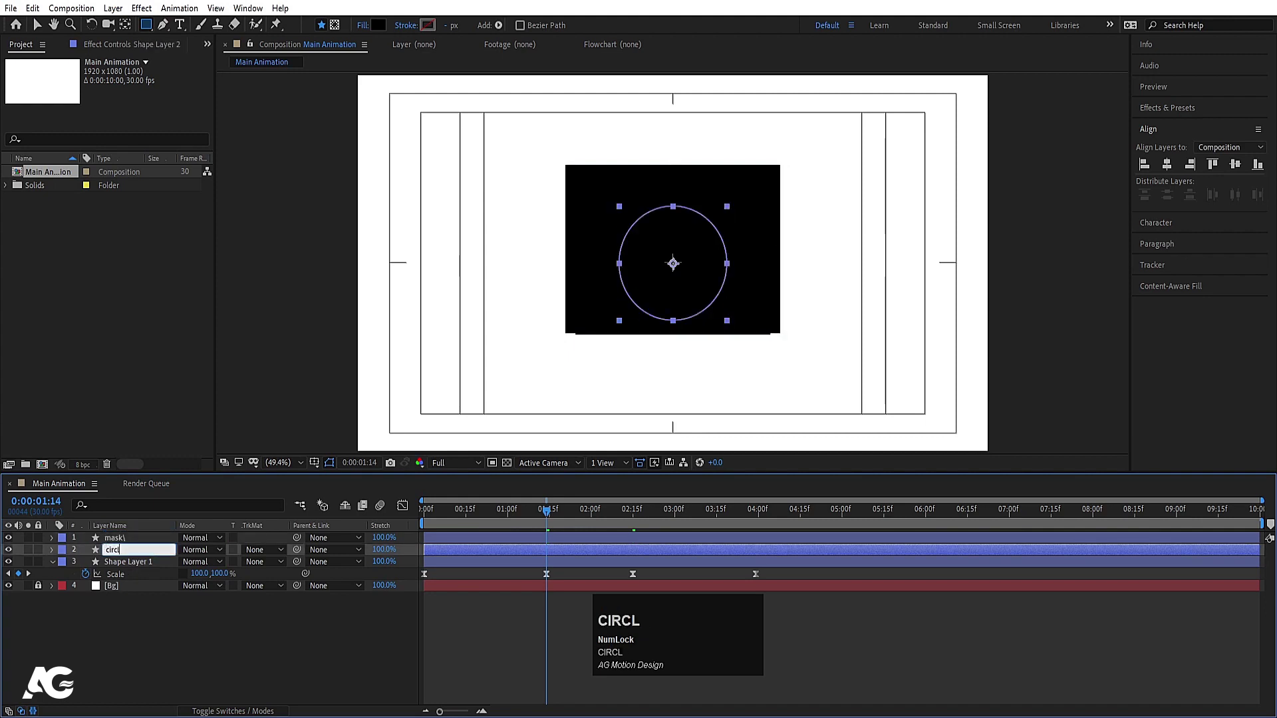
key("Return")
left_click(138, 561)
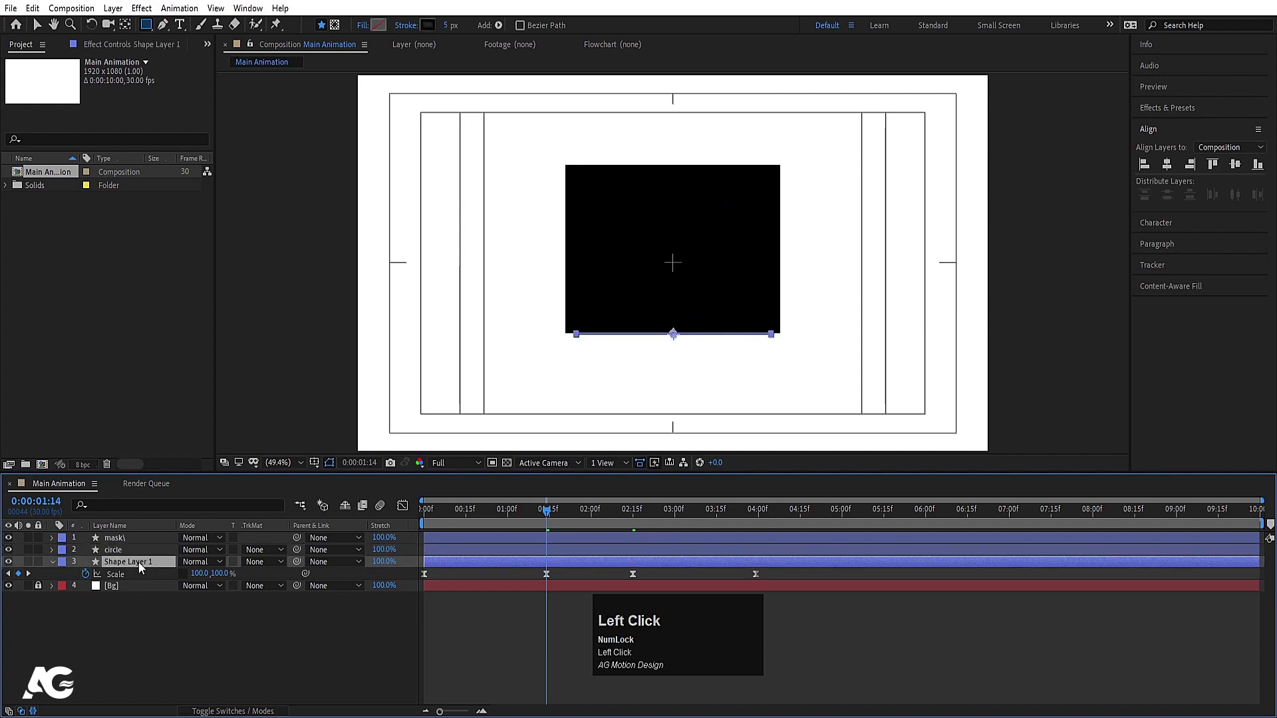
key("Return")
type("lines")
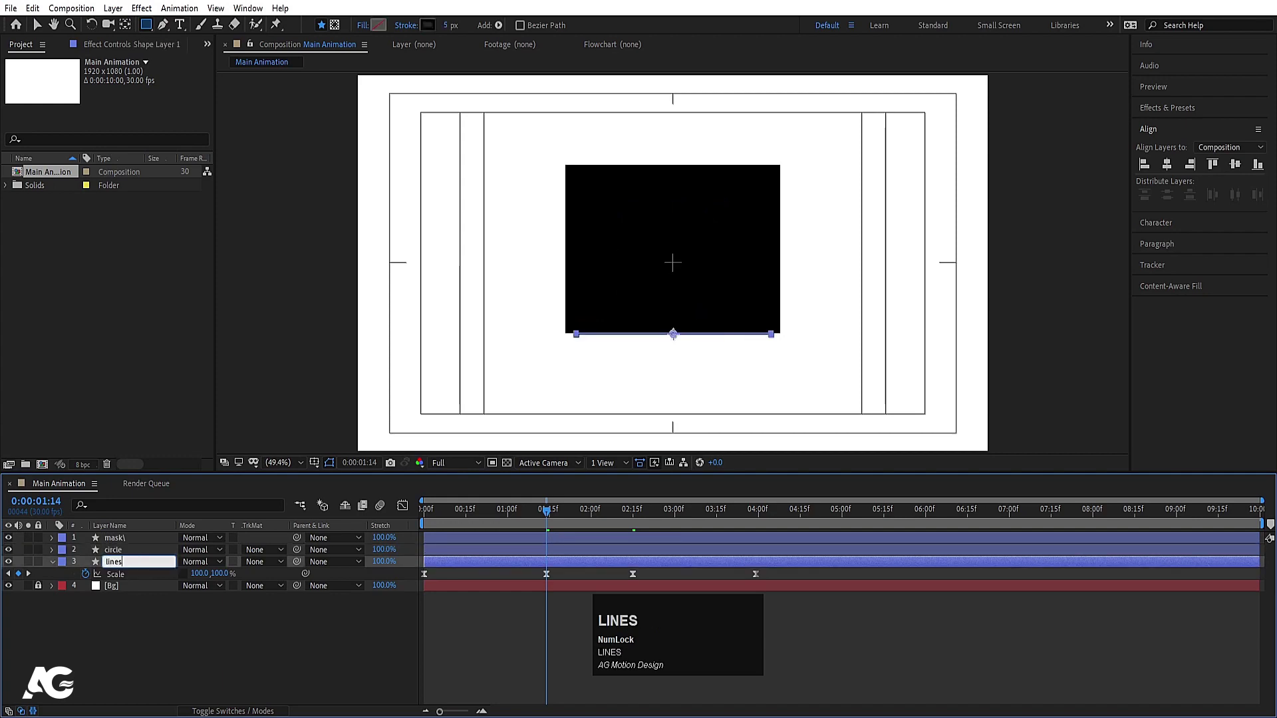
key("Return")
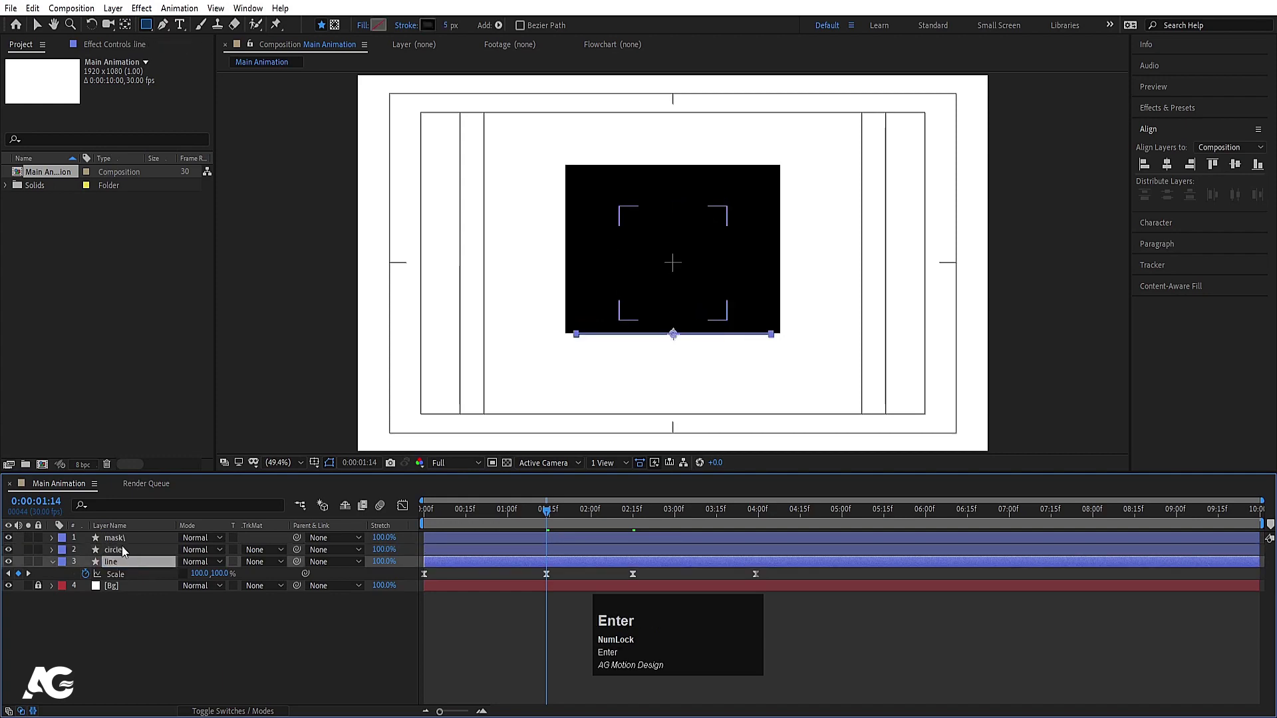
Set the circle layer's track matte to Alpha Matte "mask\" and preview the animation from the start.
left_click(130, 550)
left_click(276, 550)
left_click(286, 586)
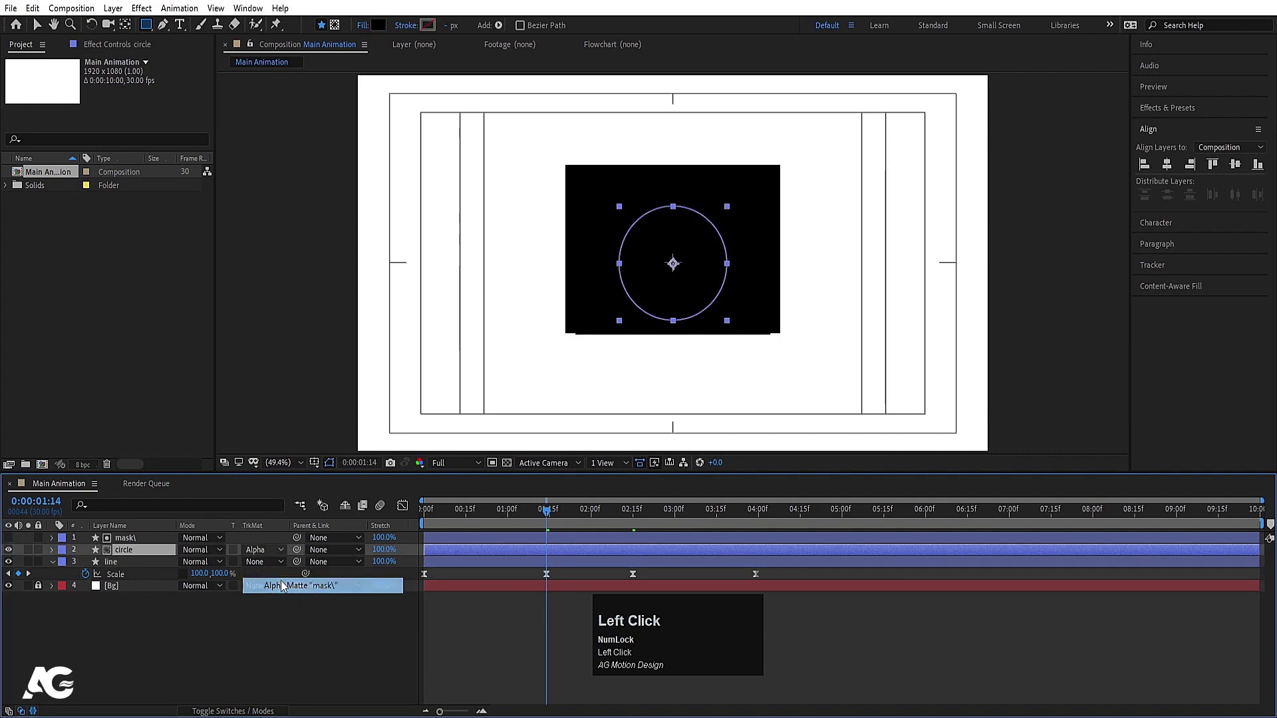
left_click(426, 509)
key("space")
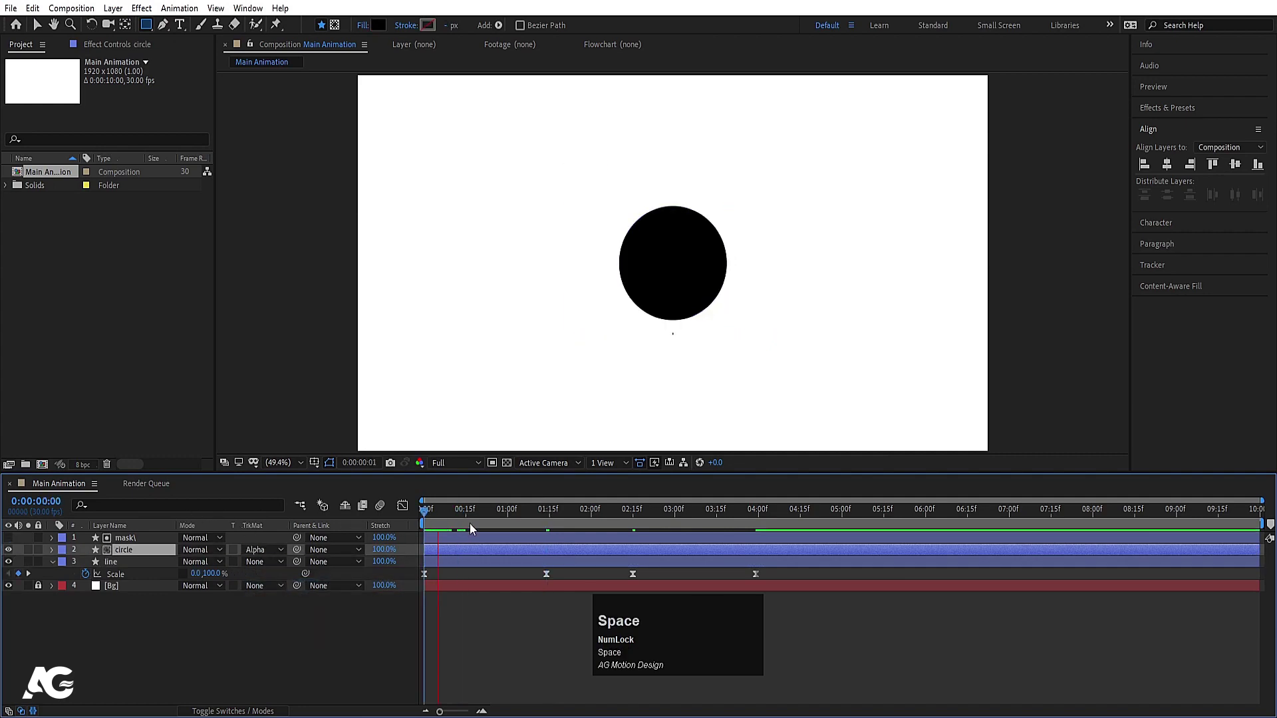
key("space")
Shift the circle and mask layers so both start at 0:00:00:22.
left_click_drag(494, 512, 486, 516)
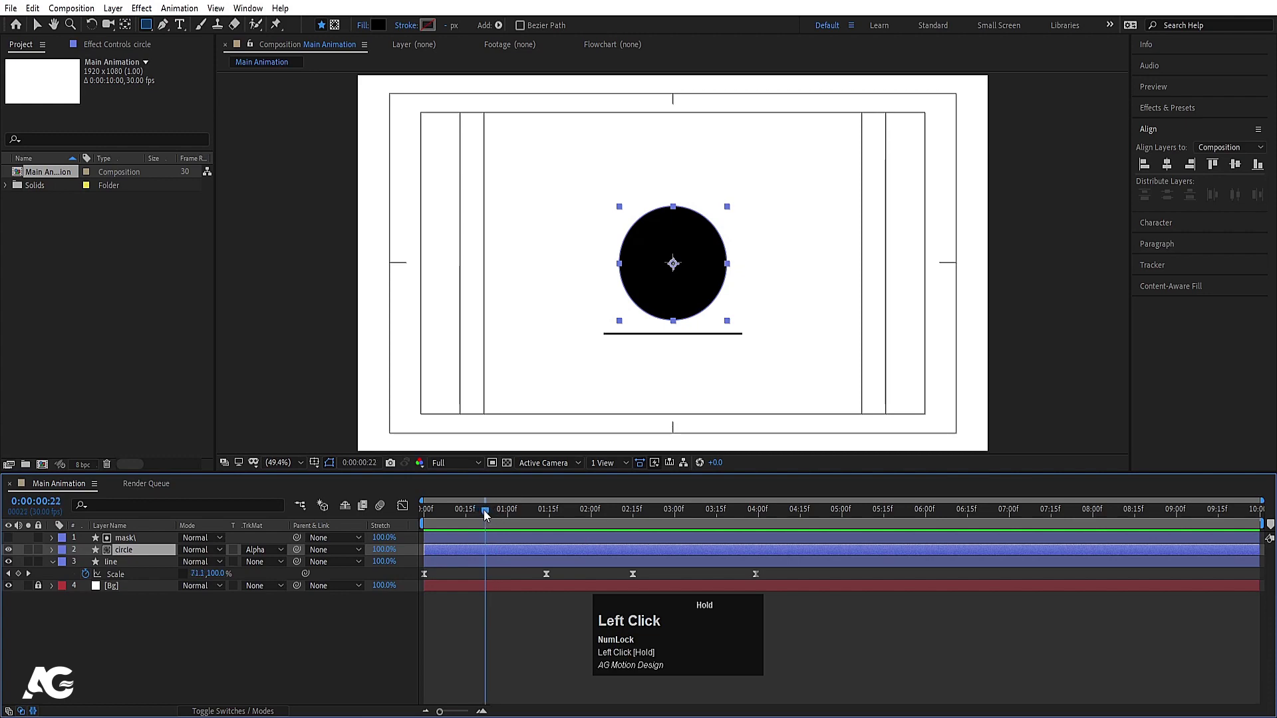
left_click(124, 538, "shift")
Keyframe the circle's position at 960, 921 at 0:00:00:22 and at 960, 540 at 0:00:01:29.
left_click(125, 550)
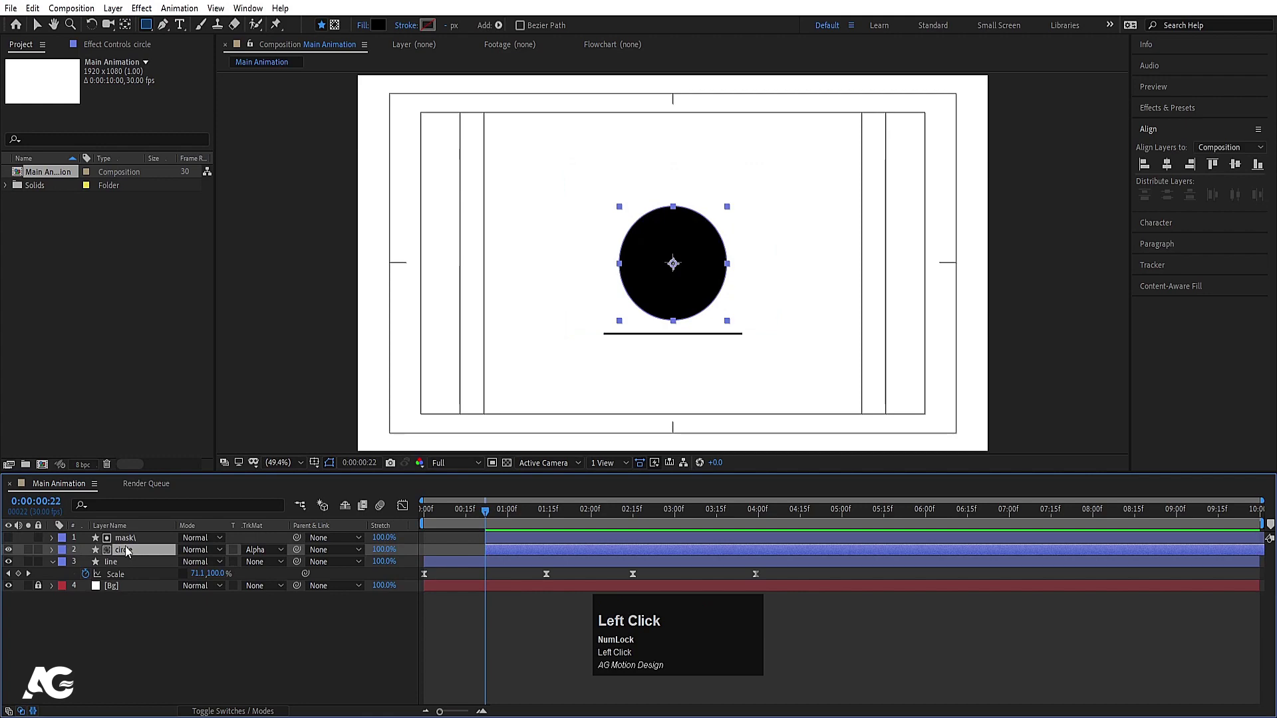
key("p")
left_click(85, 562)
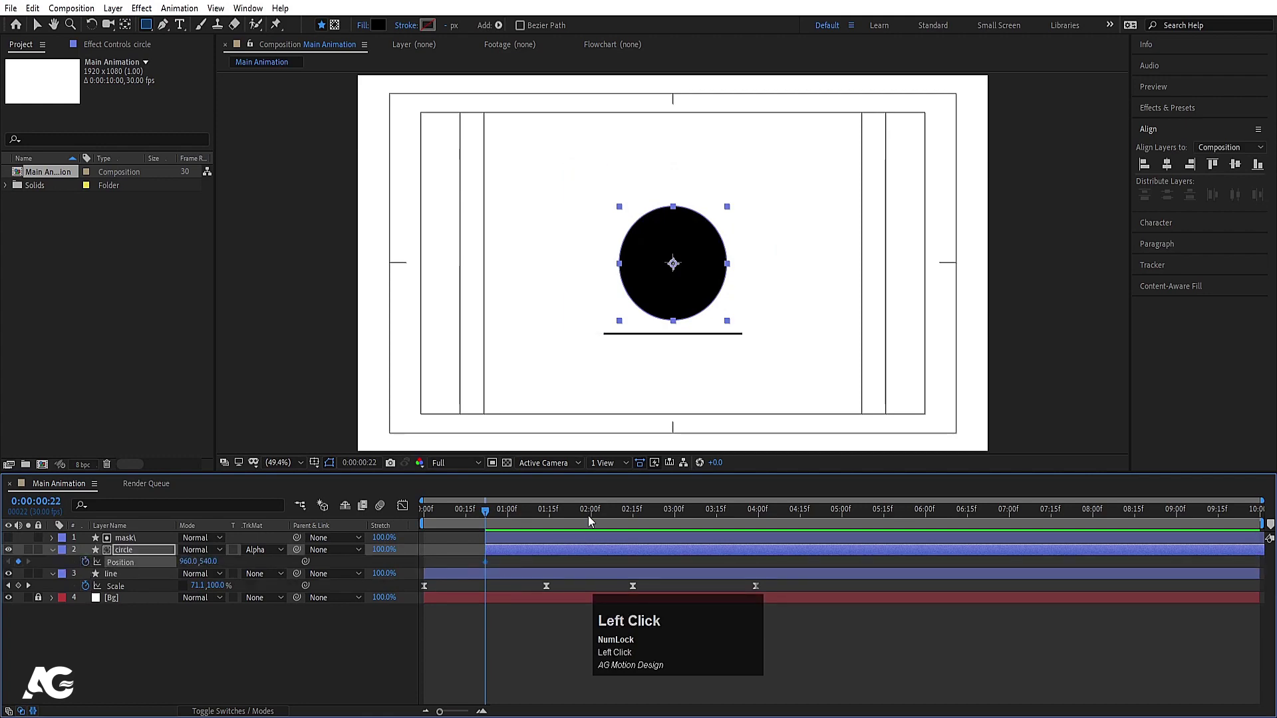
left_click(588, 516)
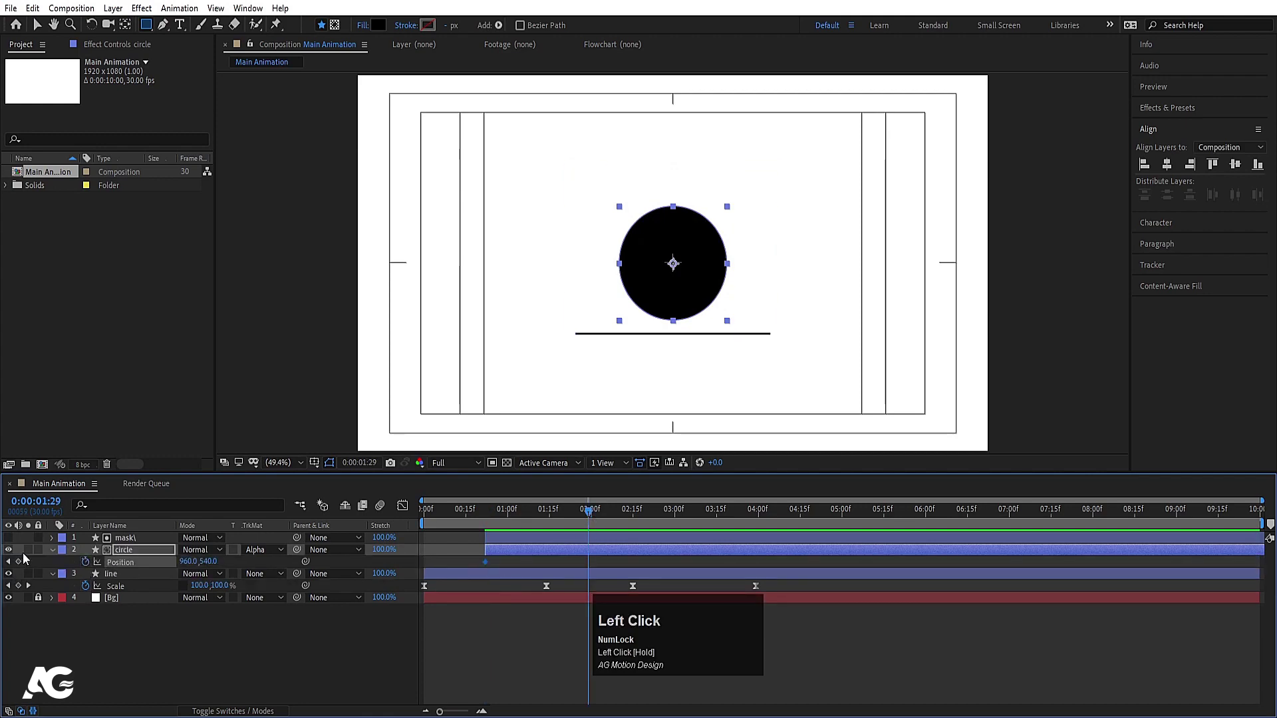
left_click_drag(511, 515, 486, 515)
left_click_drag(212, 562, 388, 638)
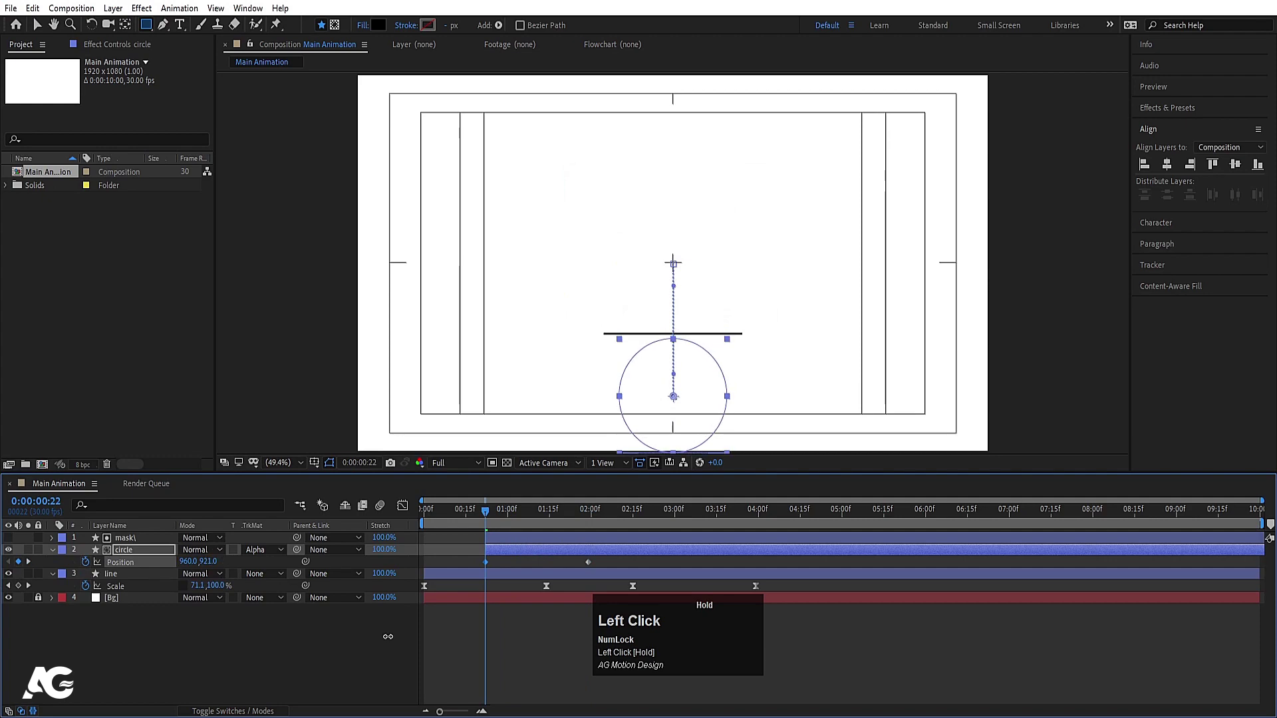
Apply Easy Ease to the circle's position keyframes with a speed curve that peaks near the start, and preview the motion.
left_click_drag(452, 562, 609, 571)
key("F9")
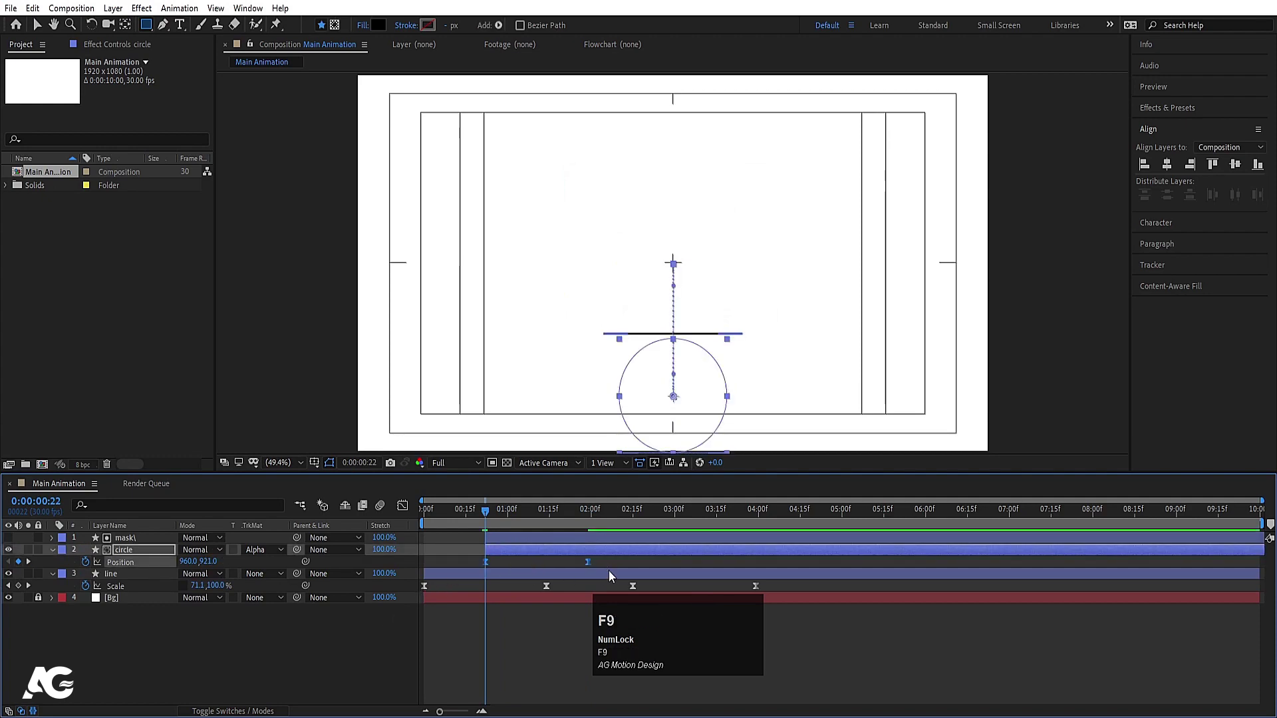
left_click(403, 506)
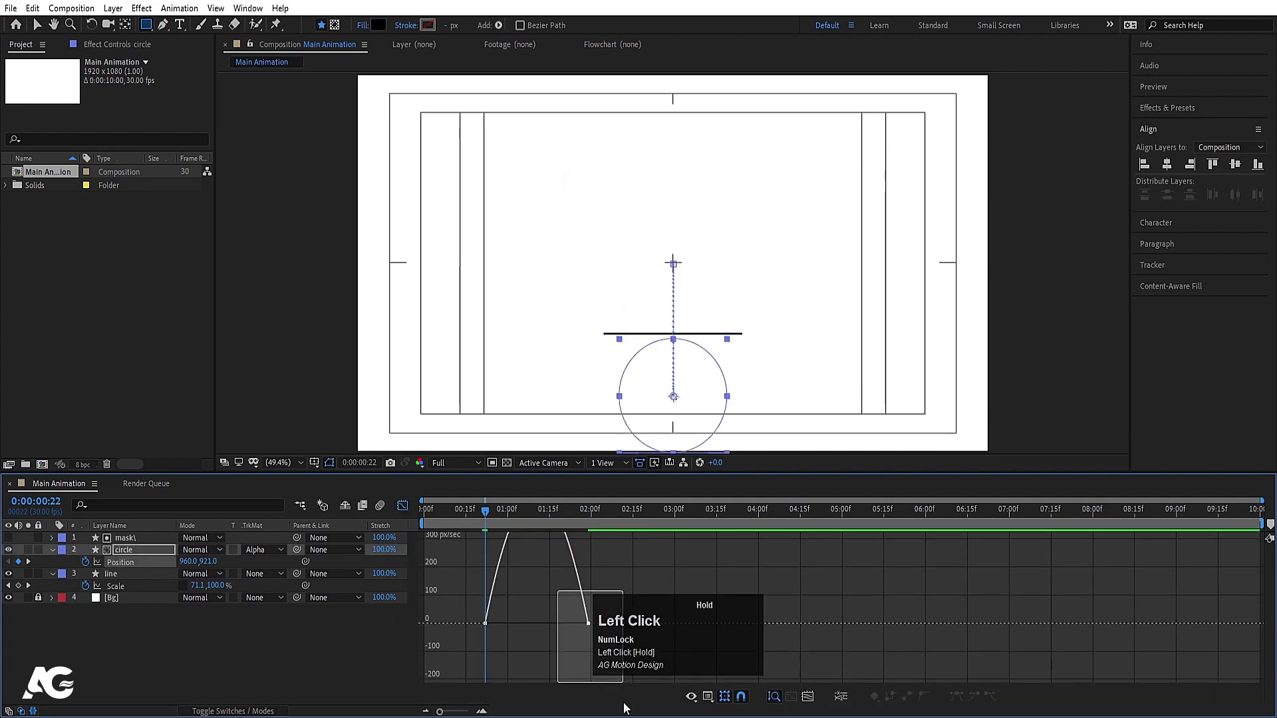
left_click_drag(570, 674, 456, 621)
left_click(568, 676)
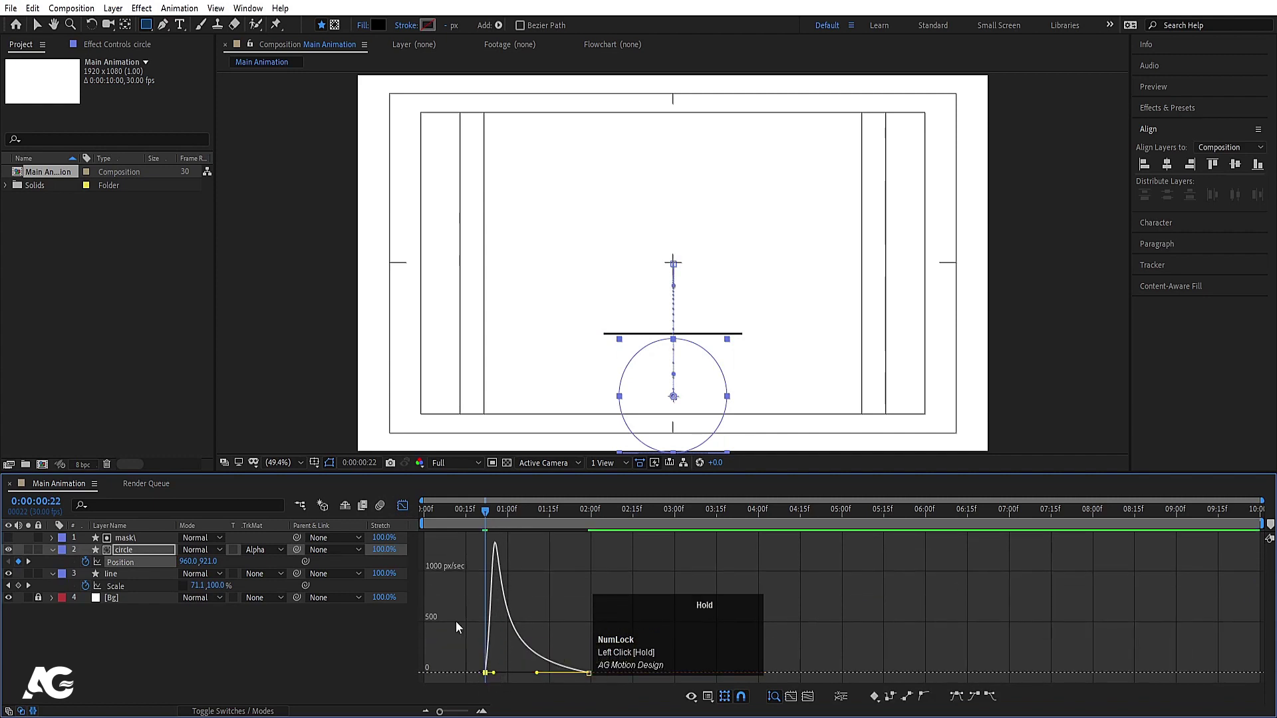
left_click(402, 506)
key("space")
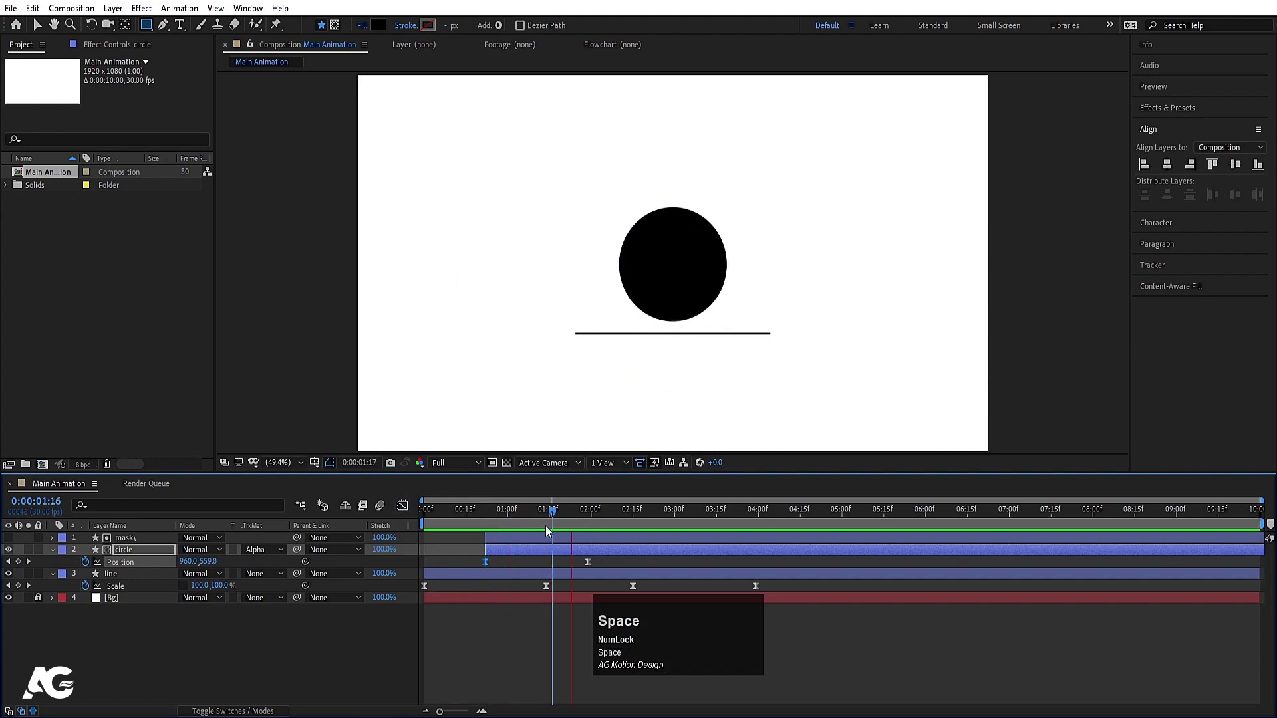
Move the line's two closing Scale keyframes earlier so the closing begins just after the opening ends, and preview the timing.
key("space")
left_click(614, 601)
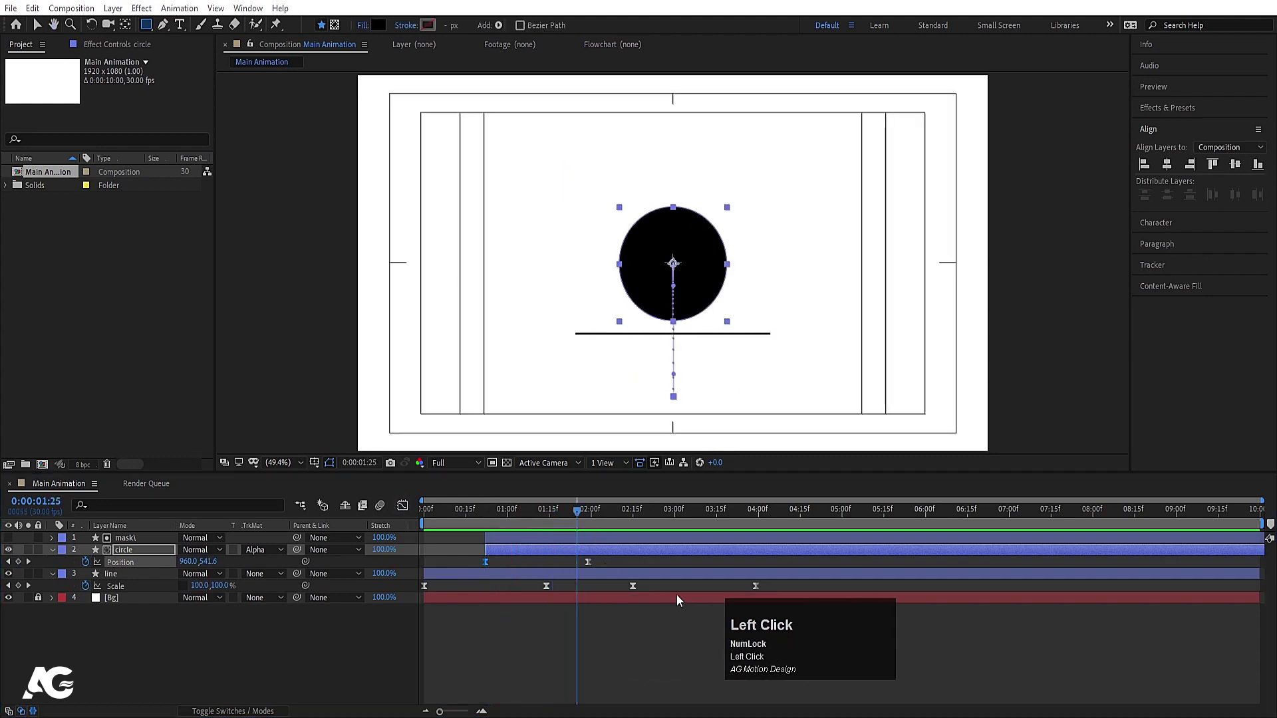
left_click_drag(621, 588, 788, 594)
left_click_drag(634, 586, 564, 592)
left_click_drag(577, 511, 426, 523)
key("space")
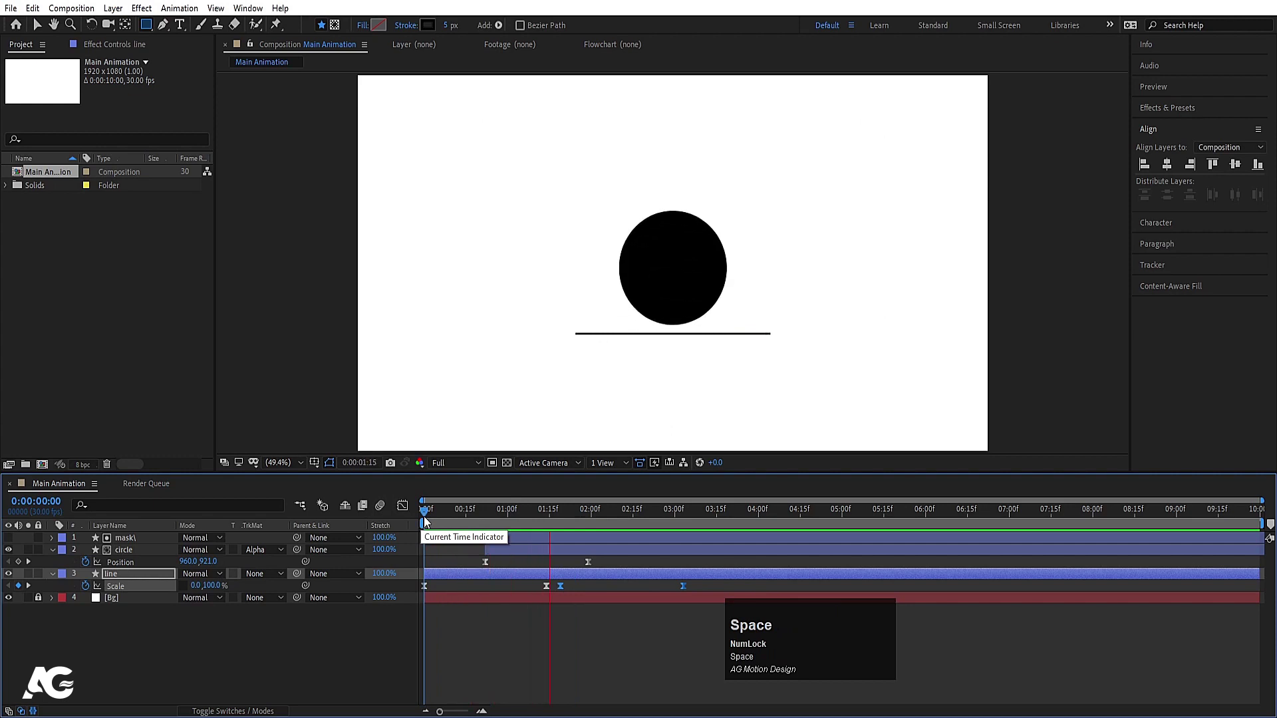
key("space")
left_click(266, 495)
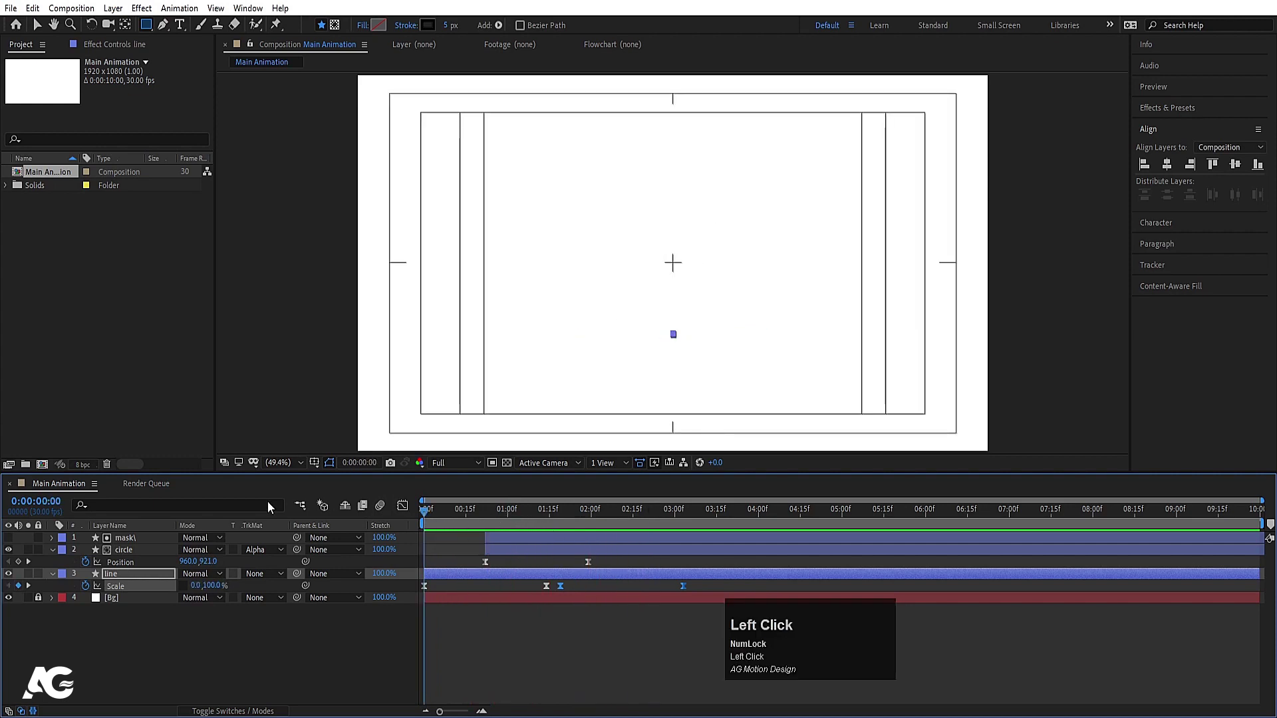
Shift the circle and mask layers together to start earlier, at about 0:00:00:17, and preview the animation.
key("space")
mouse_move(446, 517)
left_mouse_down()
mouse_move(507, 517)
mouse_move(489, 523)
mouse_move(506, 535)
mouse_move(469, 517)
left_mouse_up()
left_click(501, 551)
left_click(497, 538, "shift")
key("space")
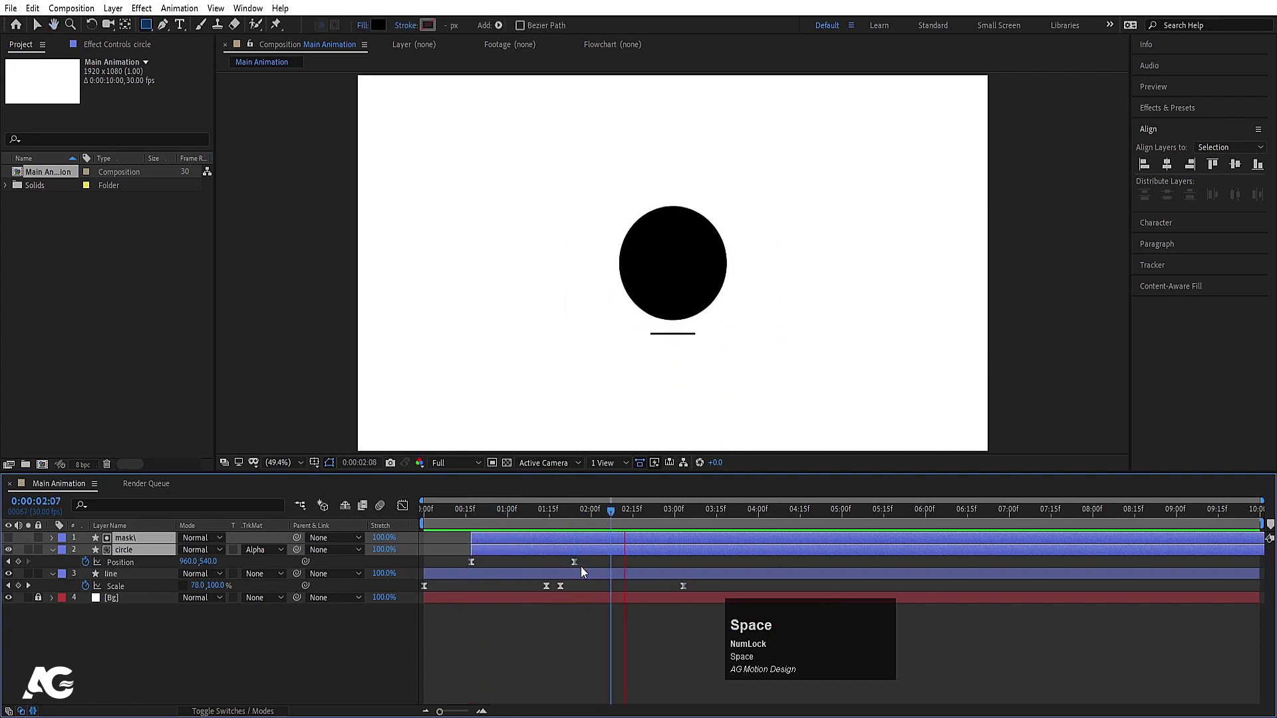
left_click(534, 635)
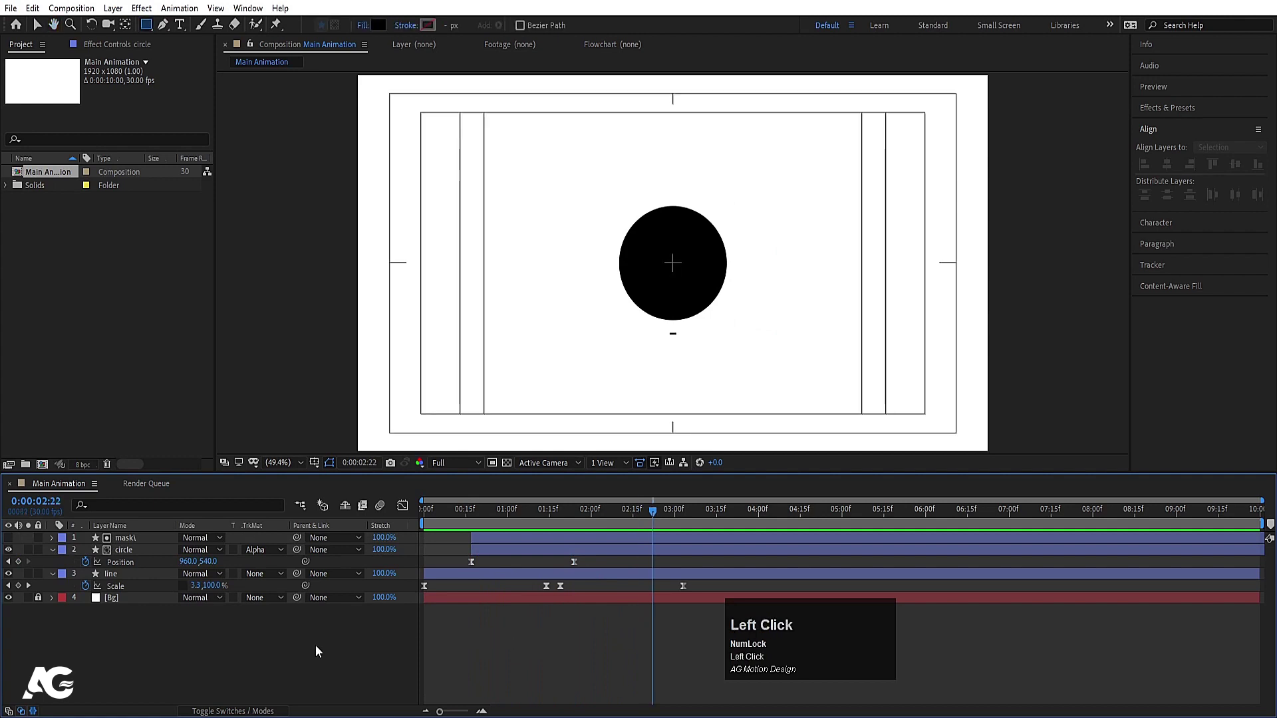
Draw a small black circle with the Ellipse tool above the large circle, on its own shape layer.
key("u")
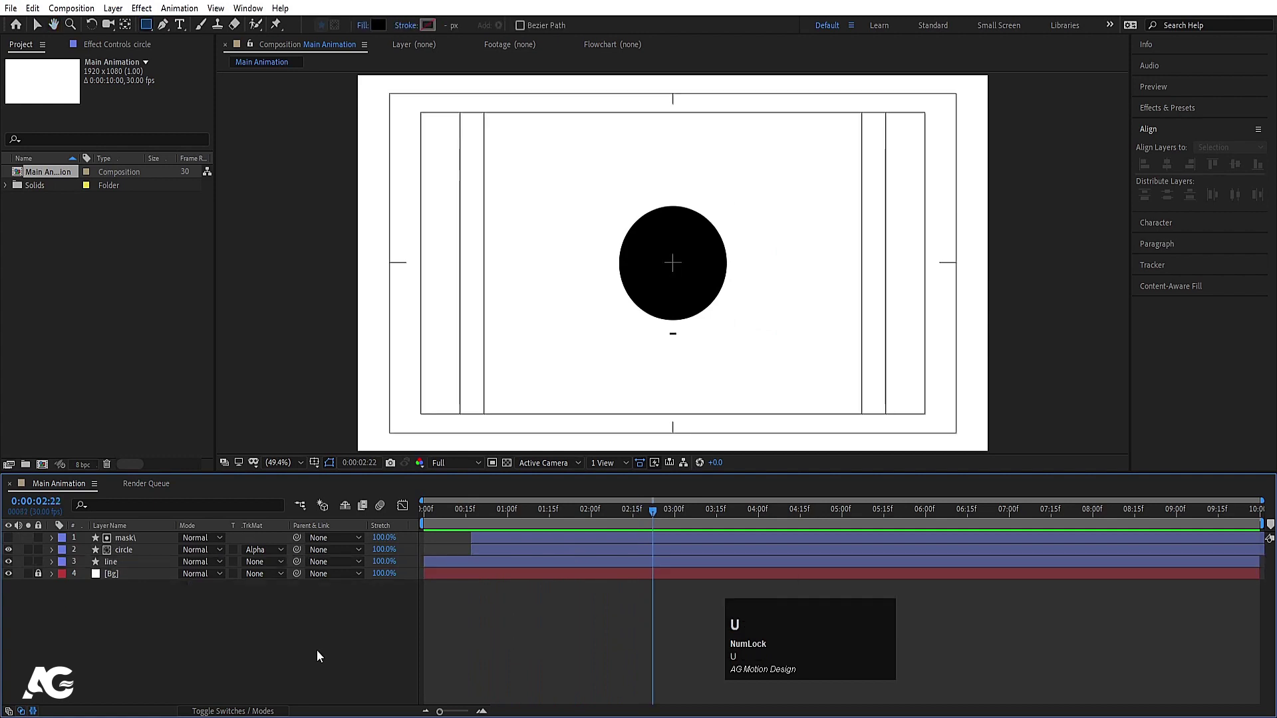
left_click(152, 27)
left_click(199, 55)
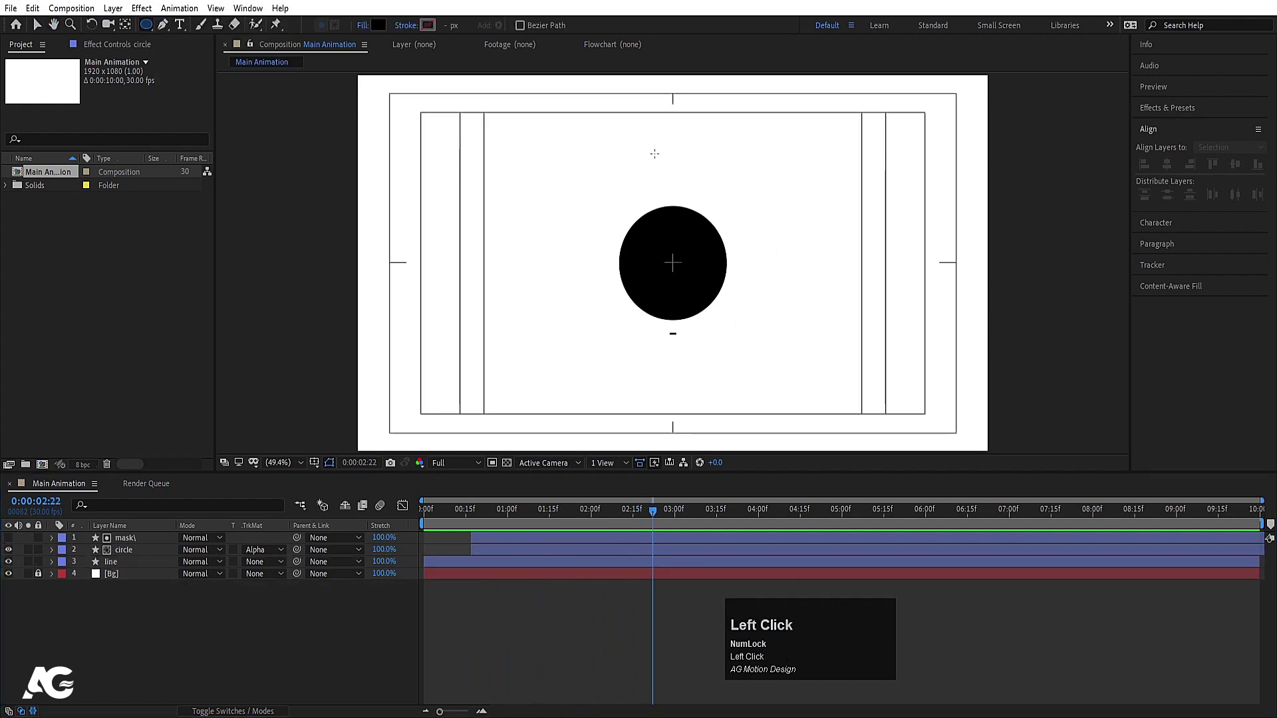
left_click_drag(655, 154, 684, 184)
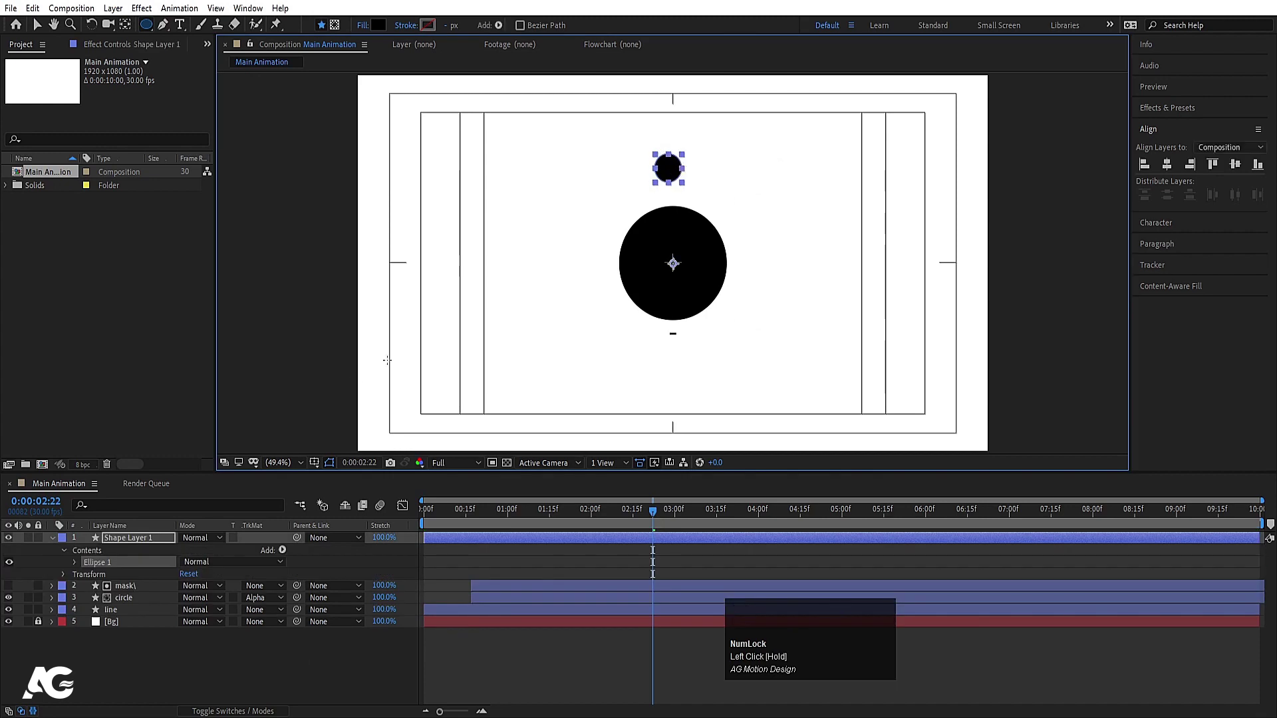
Center the small circle's anchor point within its shape and align the layer horizontally to the composition's center.
left_click(117, 539)
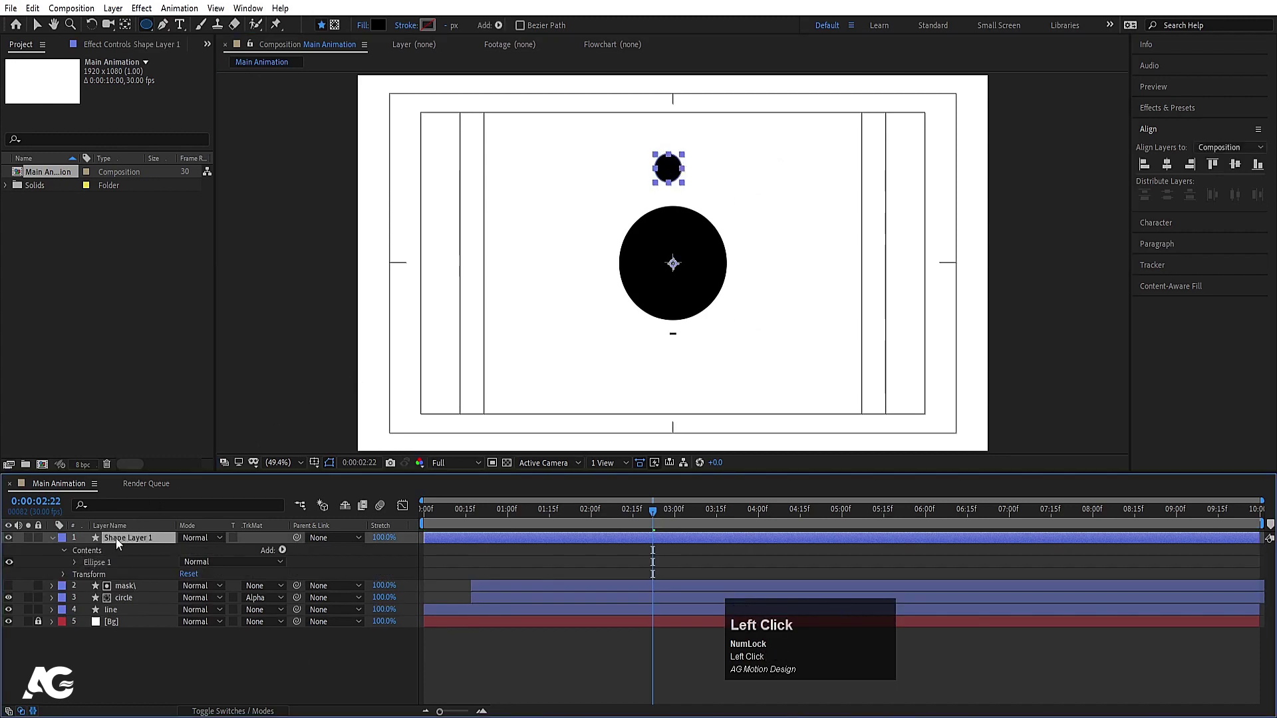
key("ctrl+alt+Home")
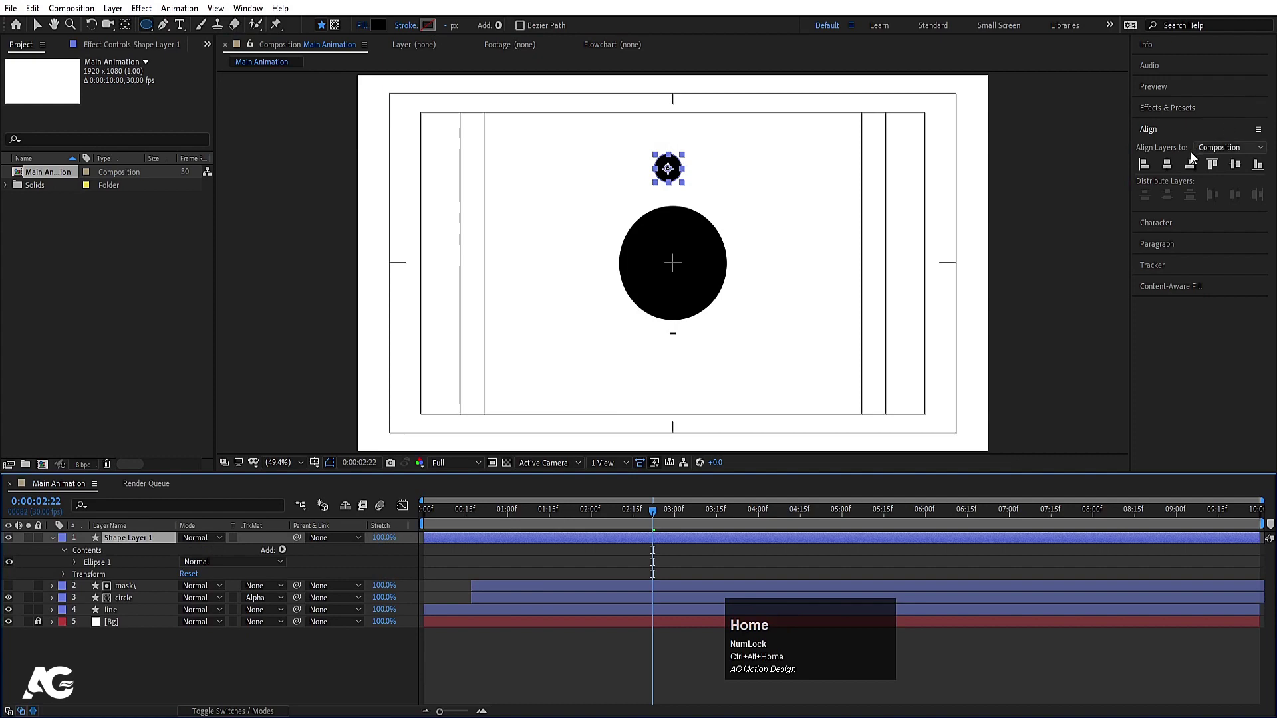
left_click(1167, 165)
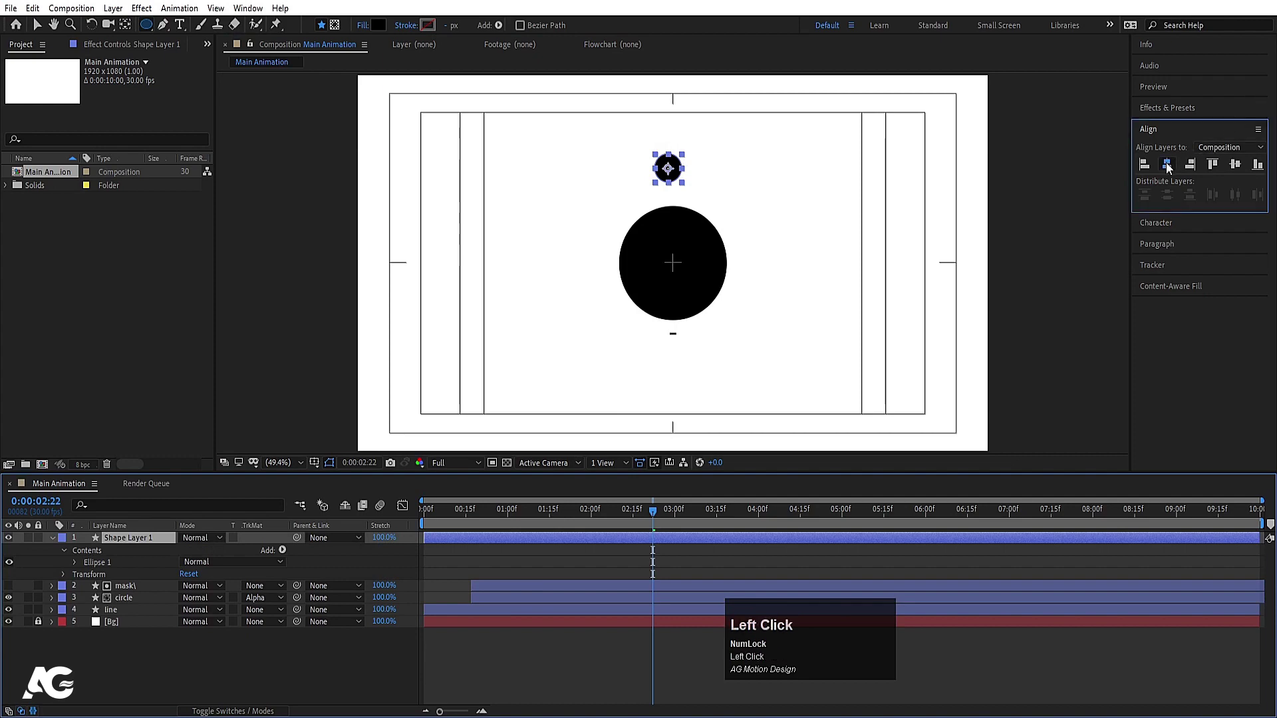
left_click(142, 661)
key("u")
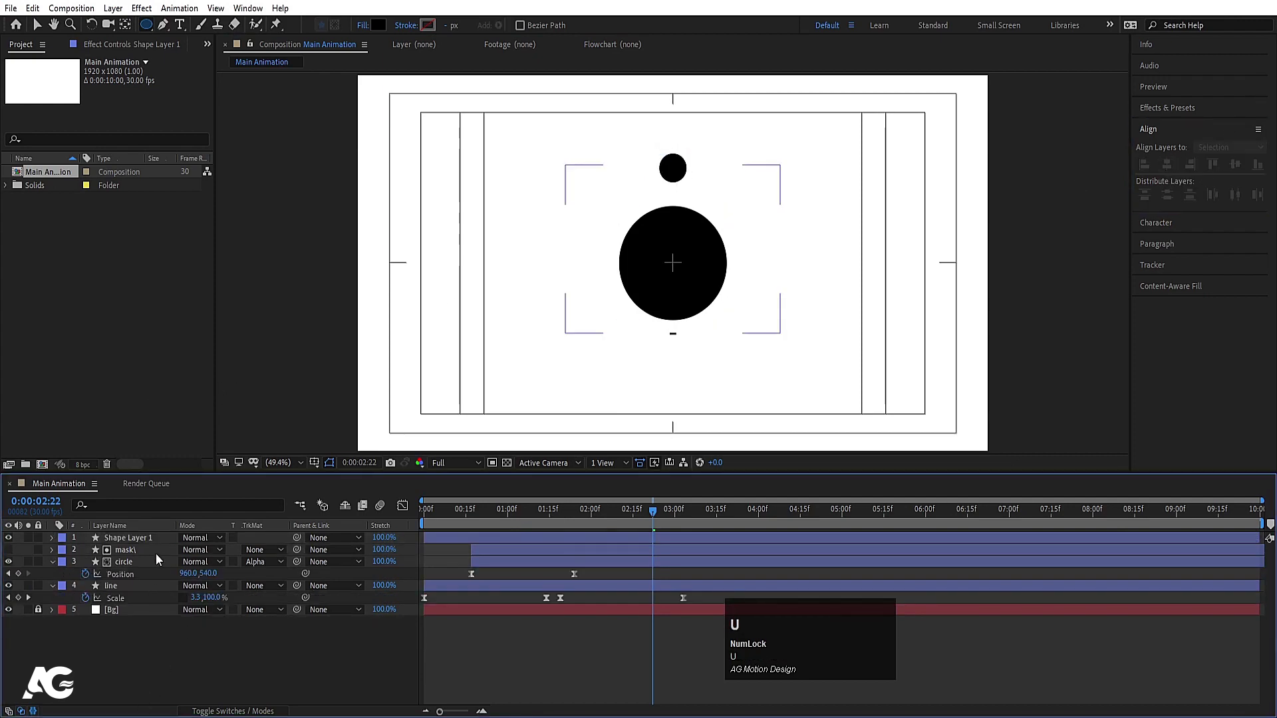
Duplicate the small circle's layer, name the copy "stroke" and center it vertically in the composition.
left_click(128, 540)
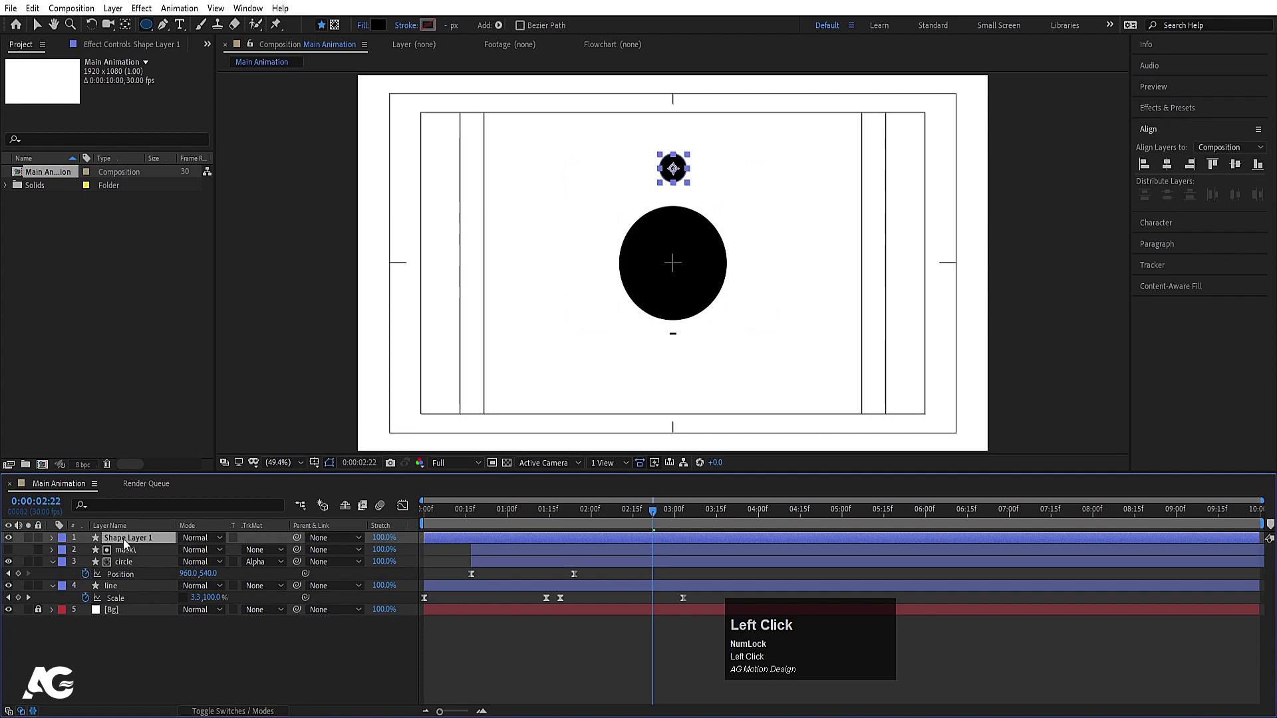
key("ctrl+d")
key("Return")
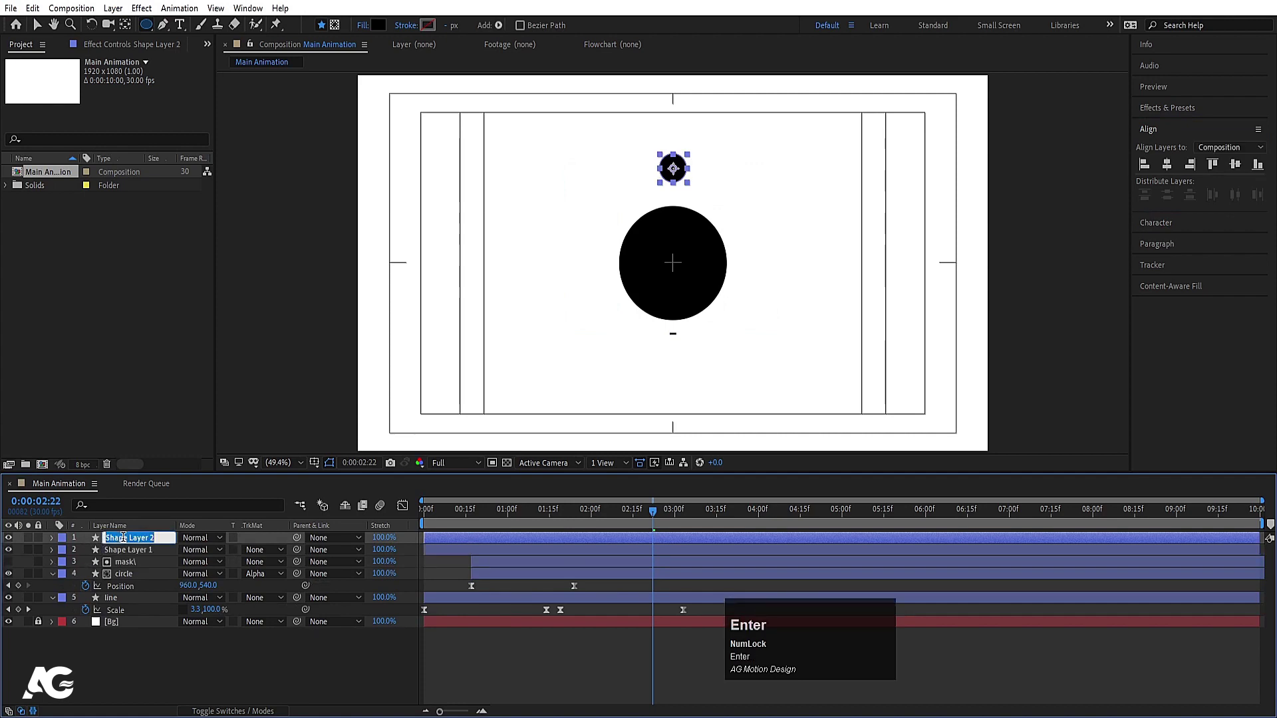
type("stroke")
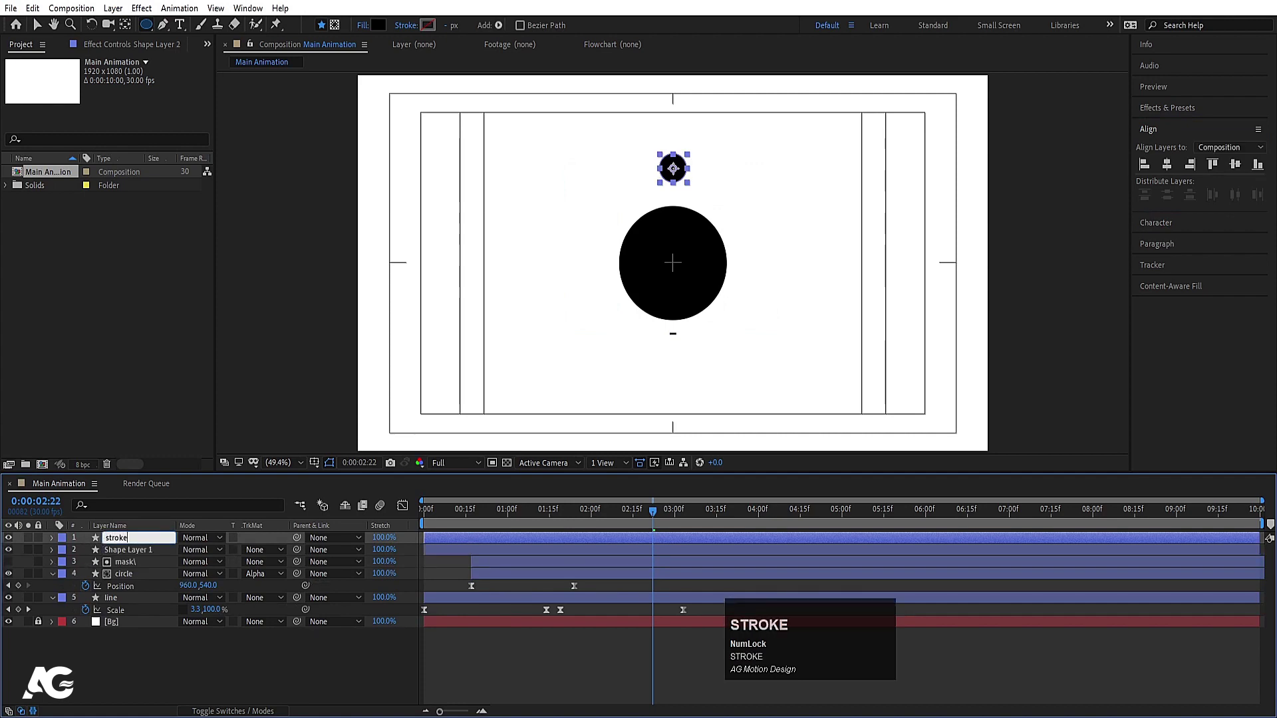
key("Return")
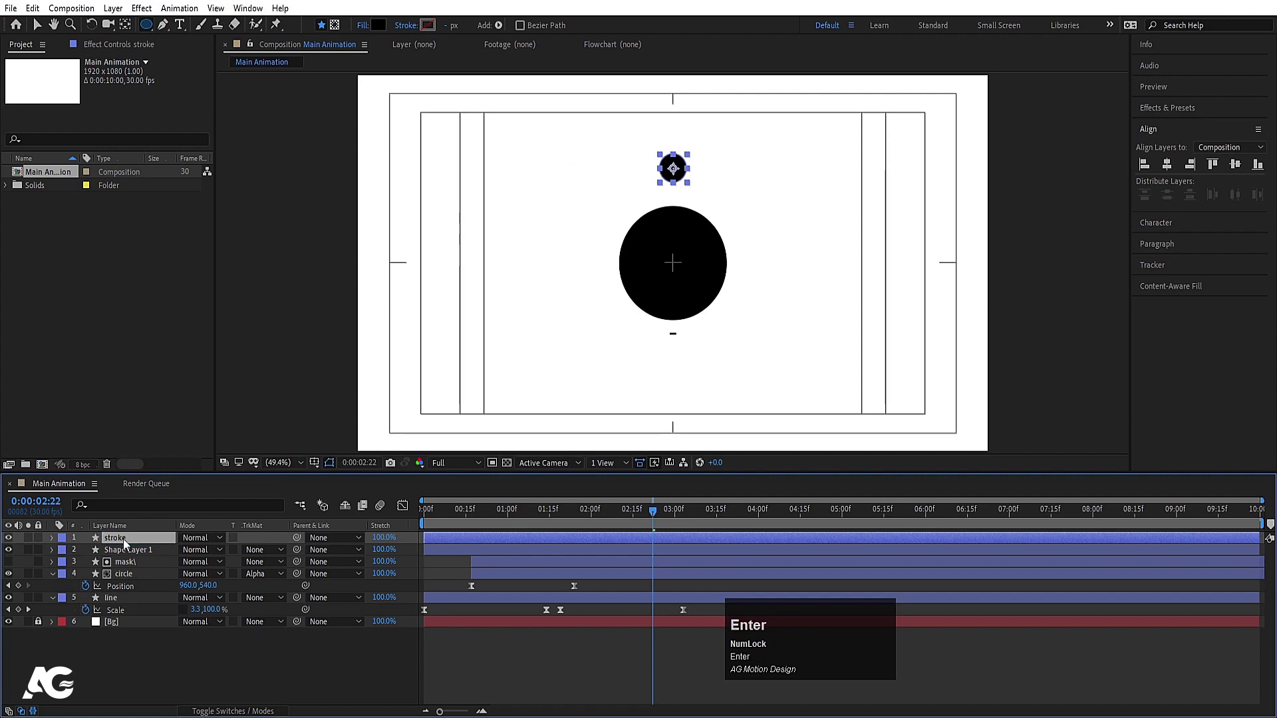
left_click(1239, 174)
left_click(1235, 165)
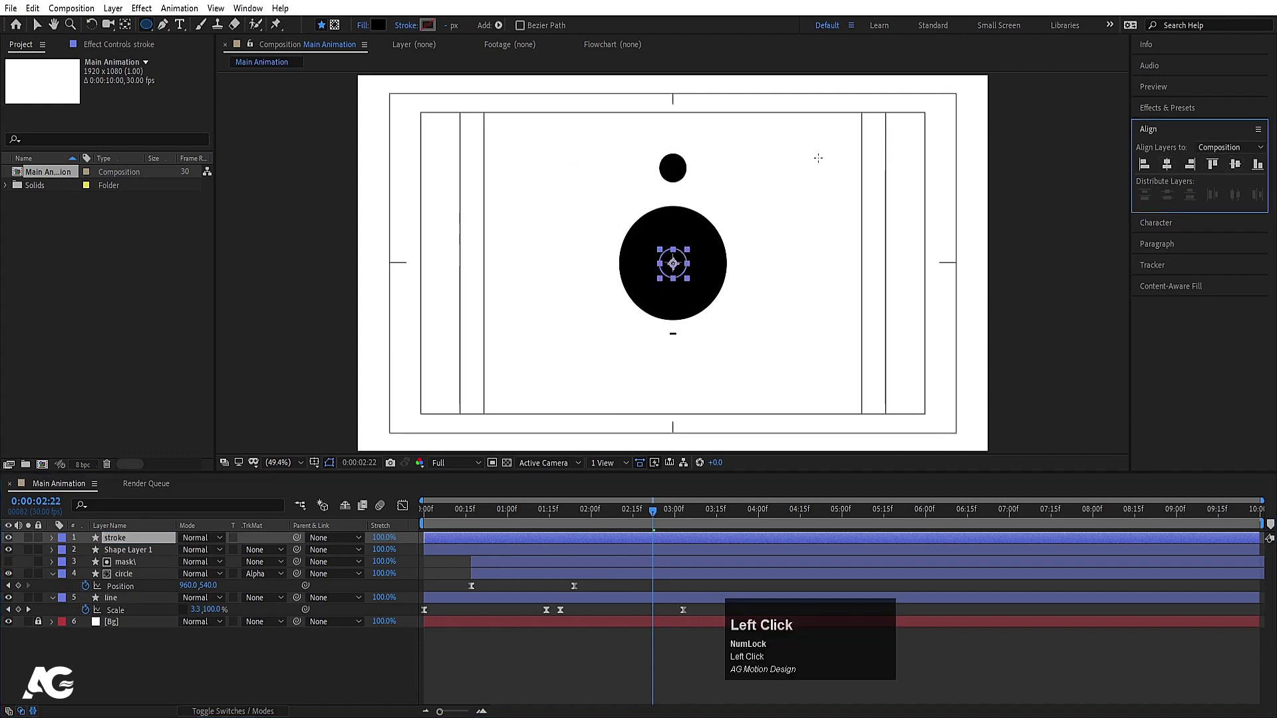
Set the stroke layer's fill to None and give it a solid black stroke.
left_click(360, 25)
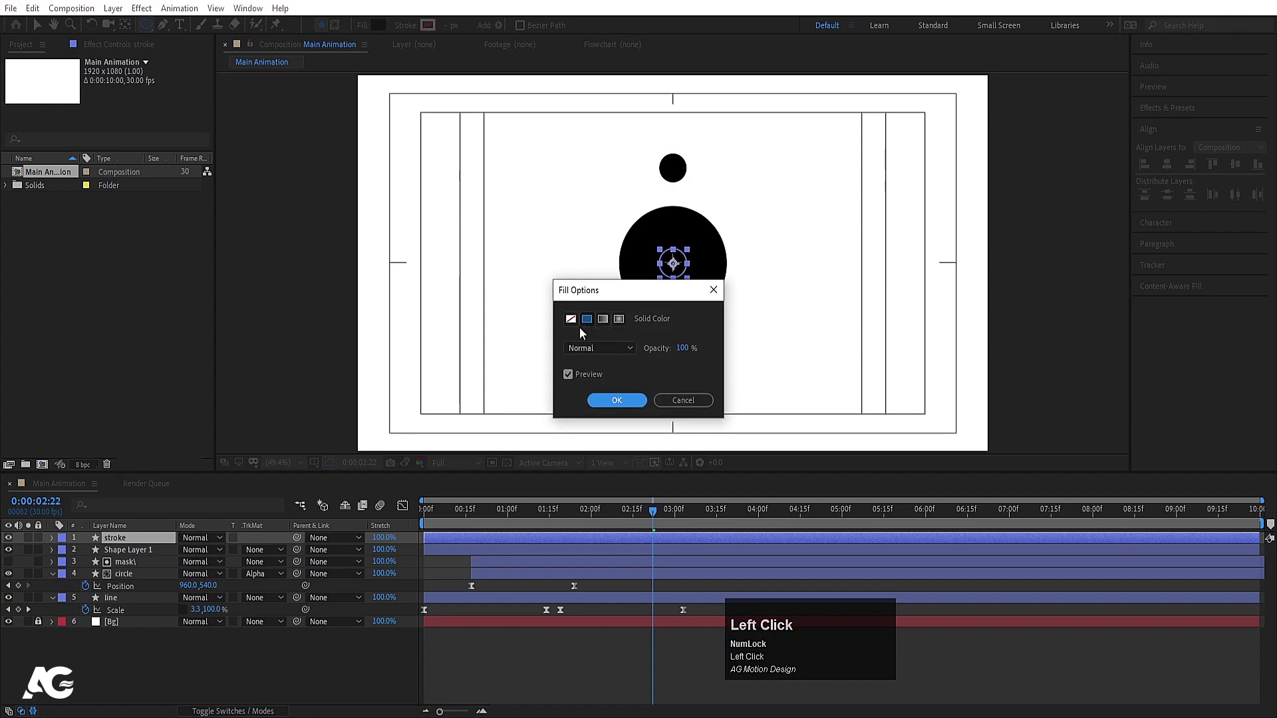
left_click(571, 319)
left_click(606, 401)
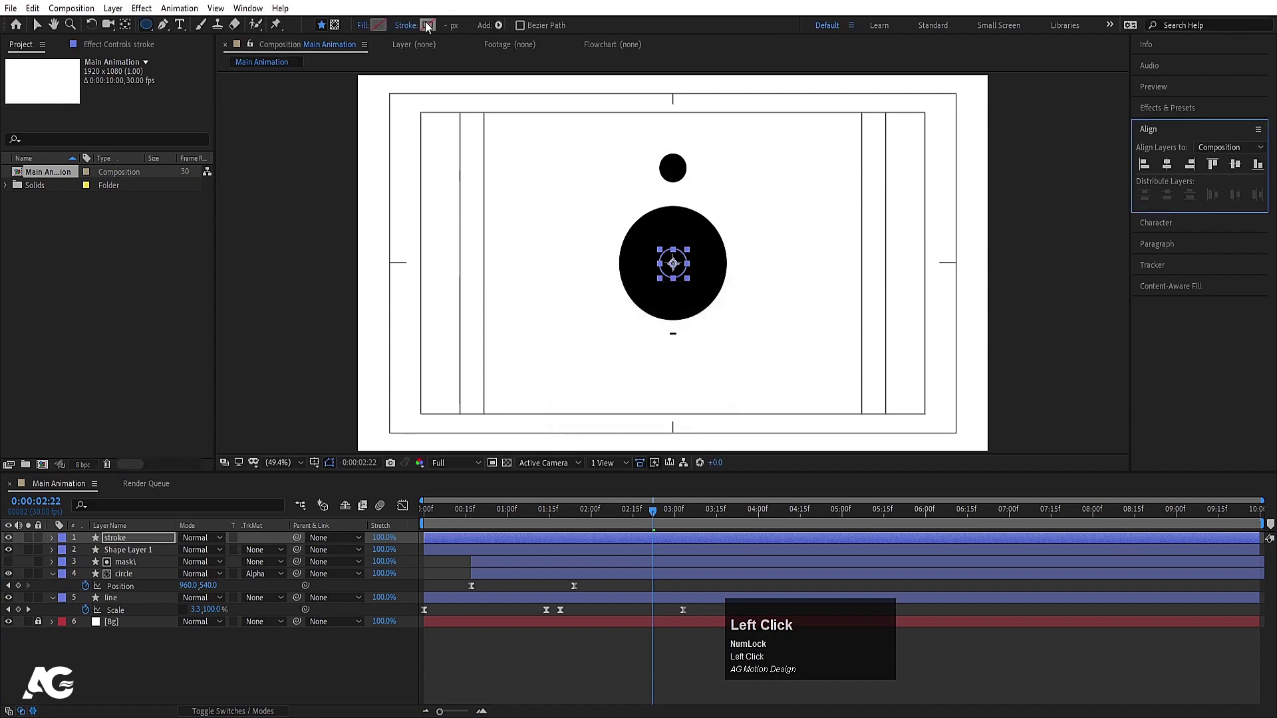
left_click(427, 25)
key("Return")
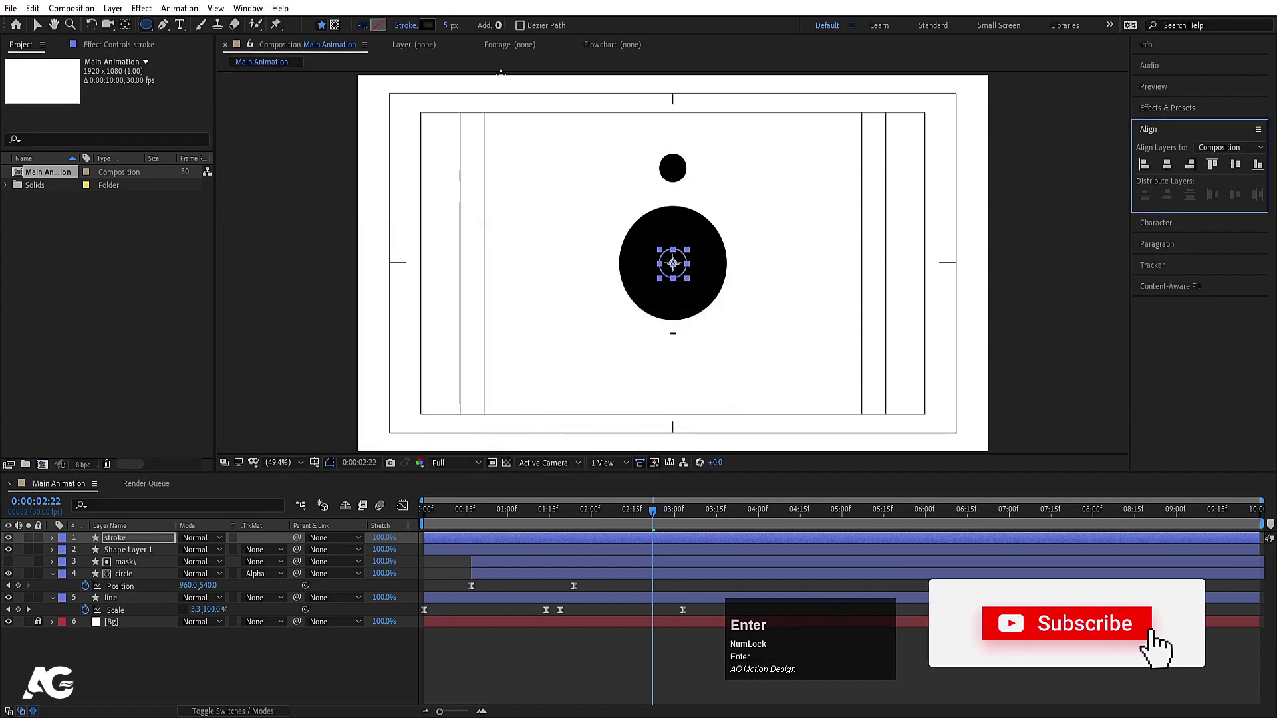
Scale the stroke layer to 658% and set its stroke width to 0.5 px.
key("s")
mouse_move(199, 549)
left_mouse_down()
mouse_move(464, 425)
mouse_move(454, 33)
left_mouse_up()
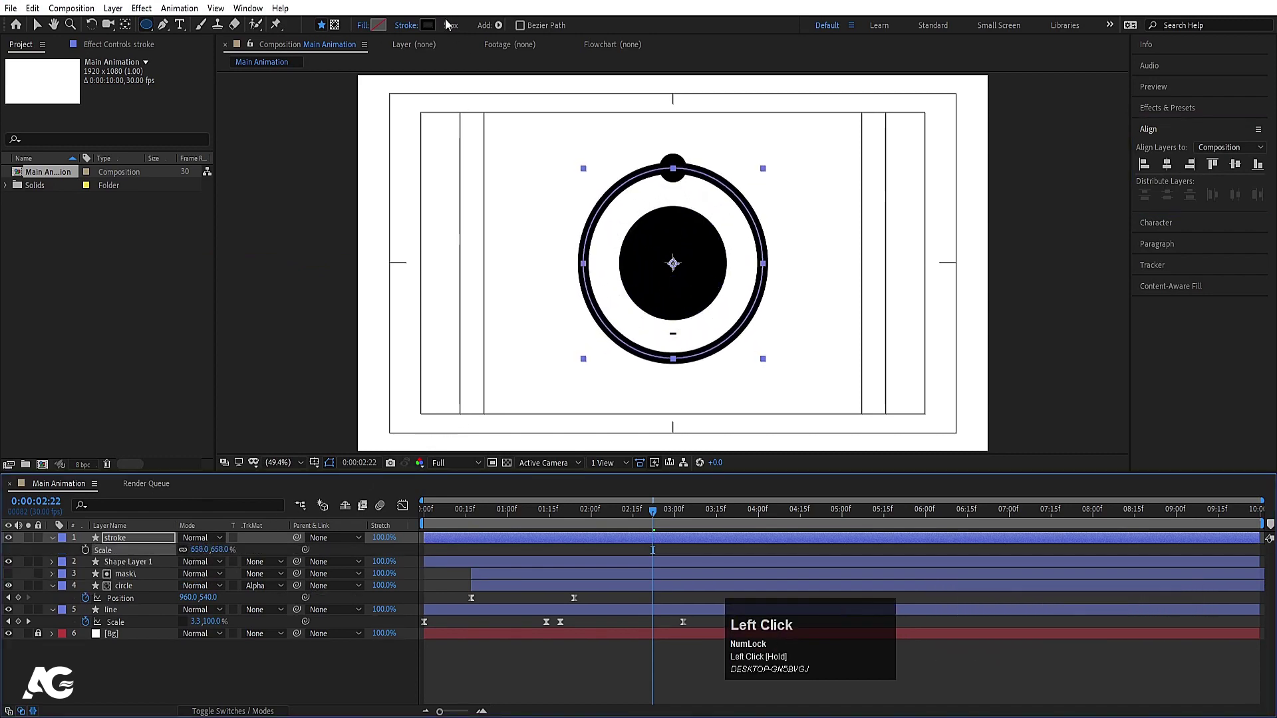
left_click(448, 25)
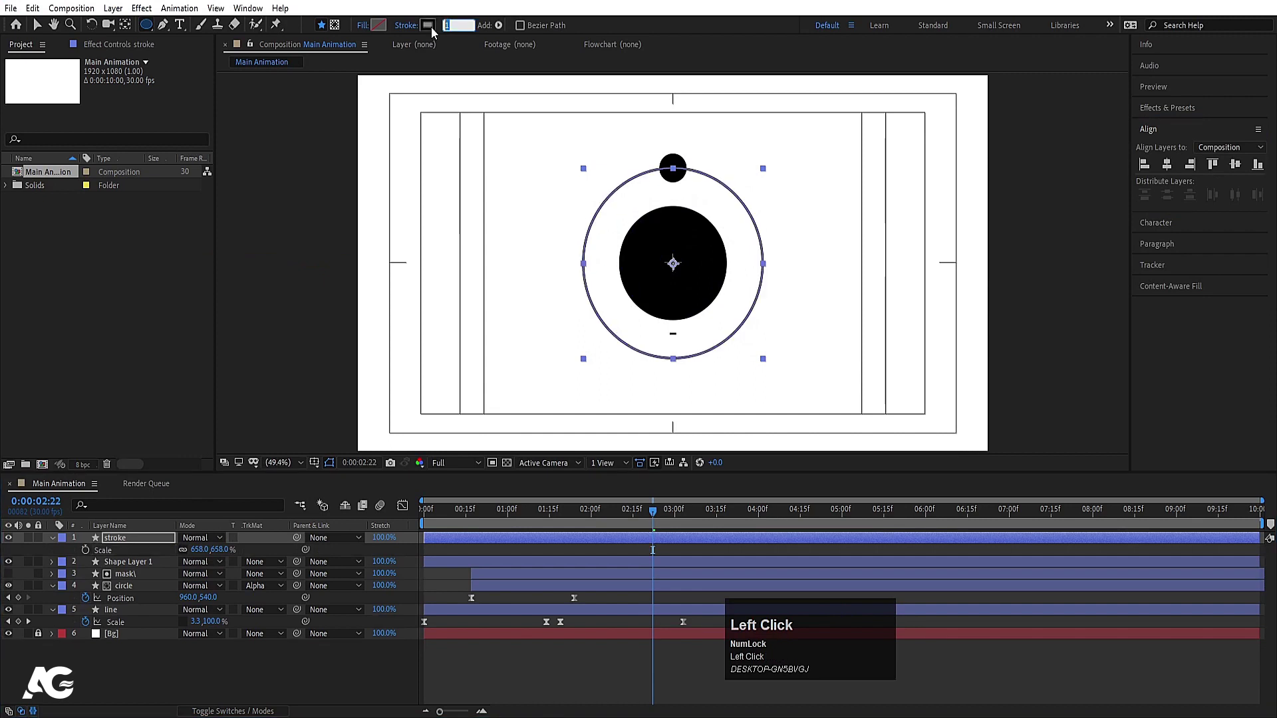
type("0.5")
key("Return")
left_click(281, 653)
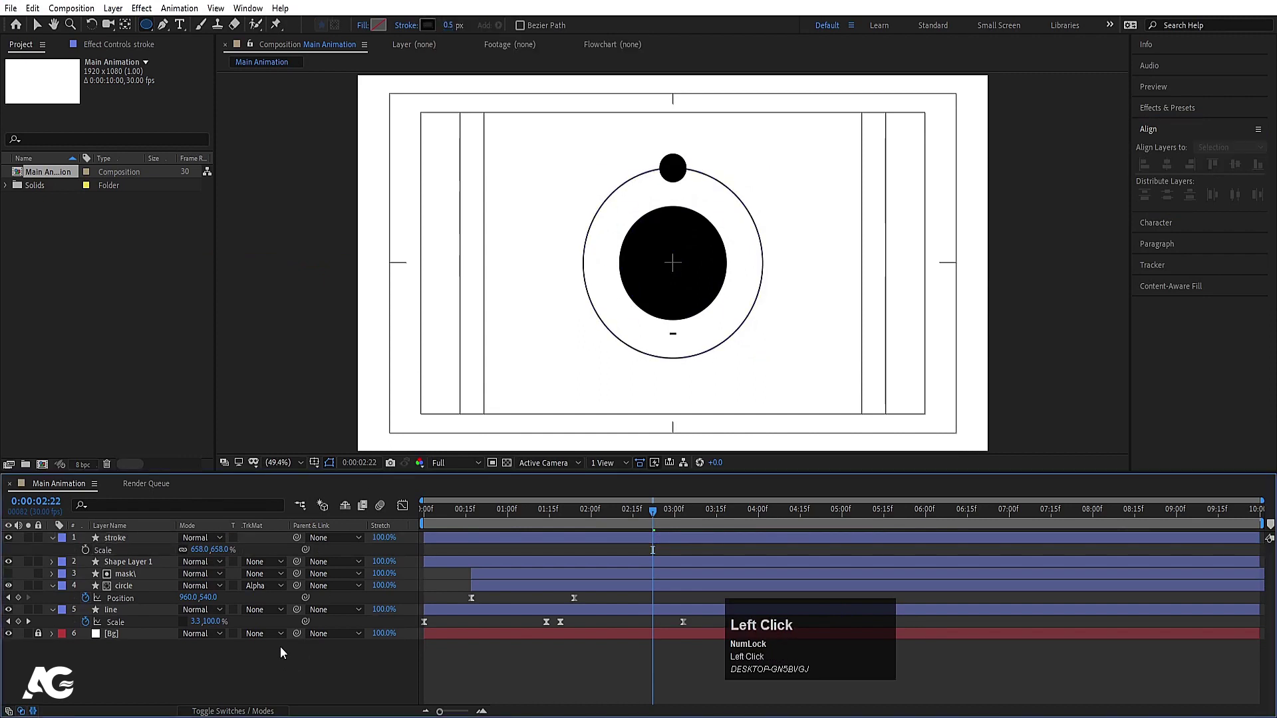
Preview from the beginning to 0:00:01:22 and move the small circle's layer to start at that time.
left_click_drag(473, 518, 385, 513)
key("space")
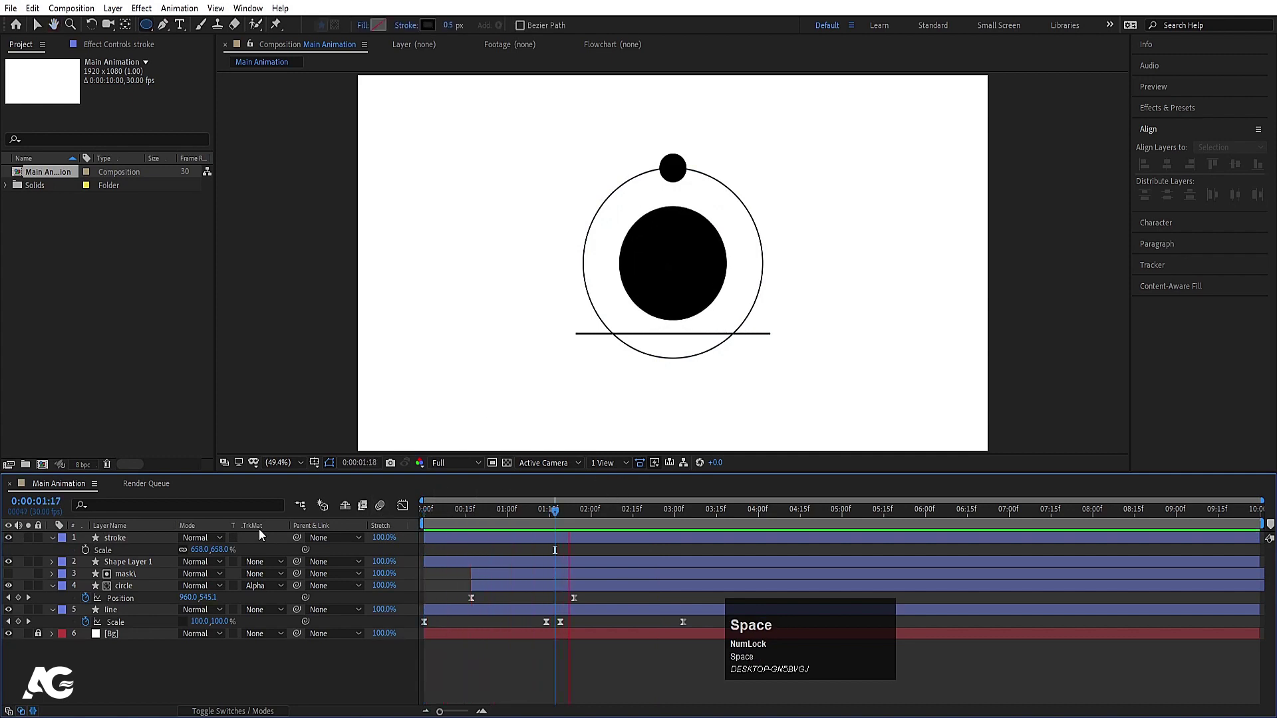
left_click(118, 561)
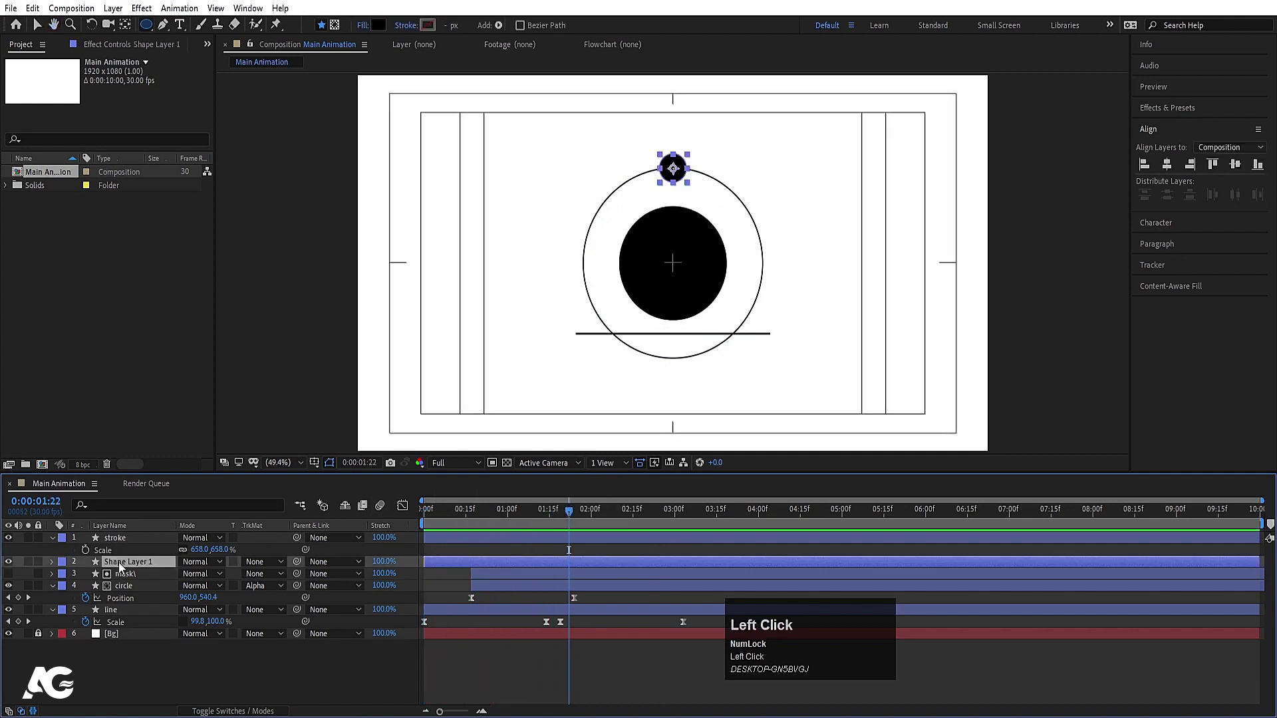
key("p")
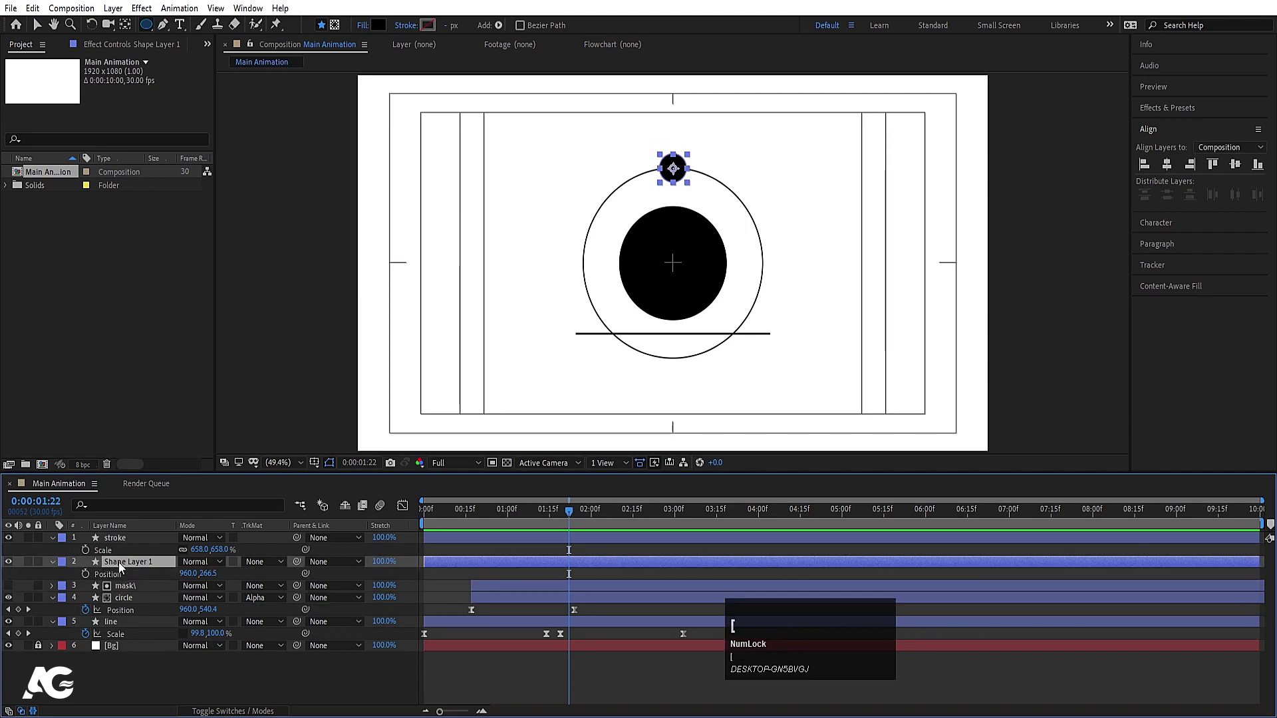
key("bracketleft")
Keyframe the small circle's position at 960, 540 at 0:00:01:22 and at 960, 266.5 at 0:00:03:00, and preview the move.
left_click(86, 575)
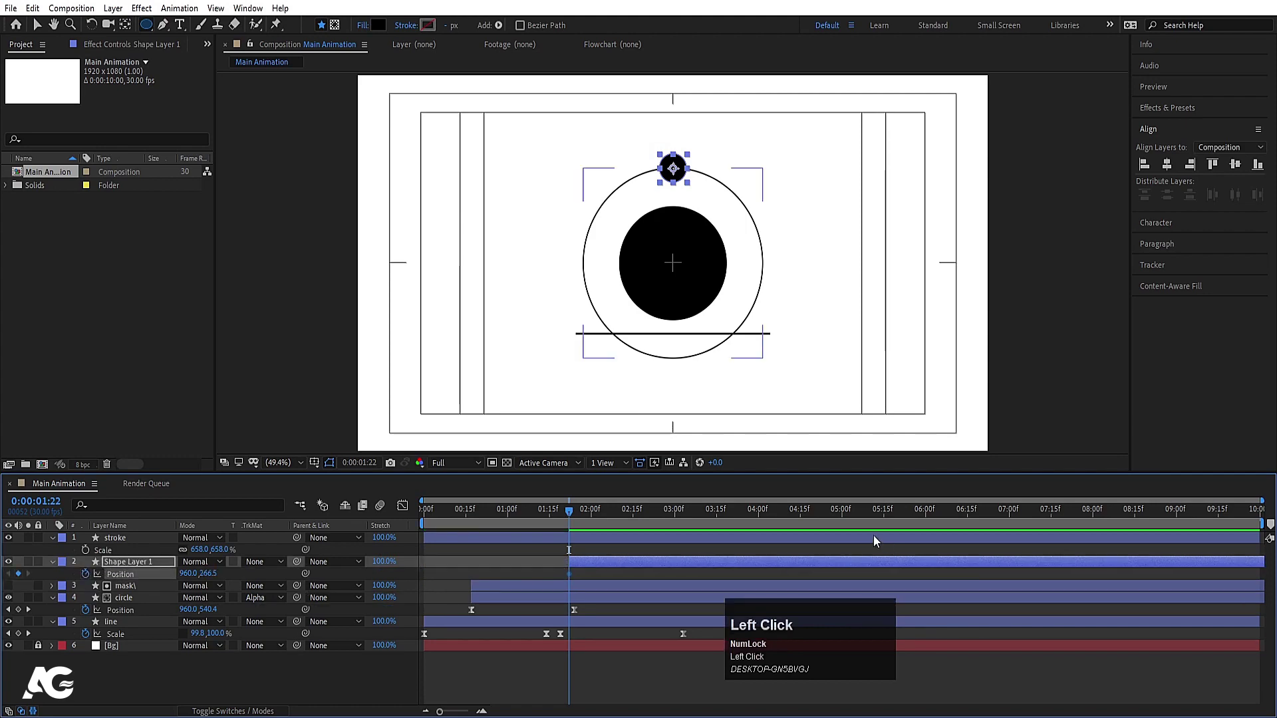
left_click(673, 512)
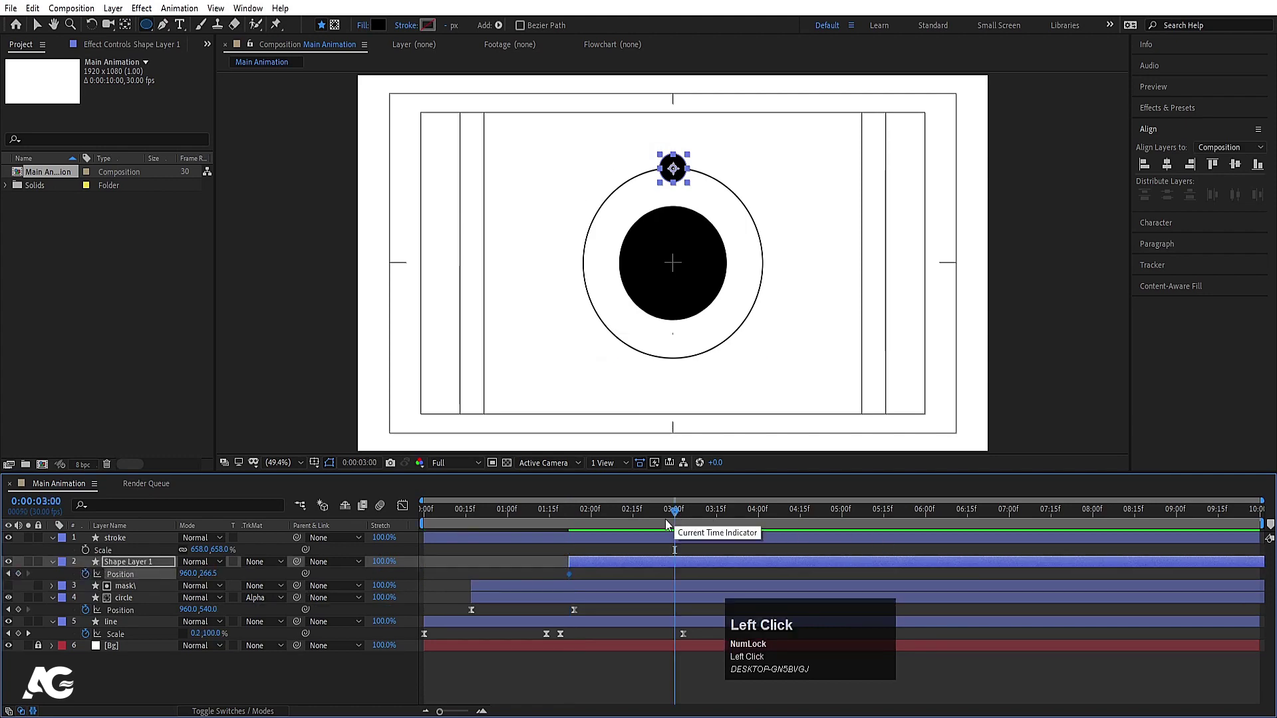
left_click(18, 573)
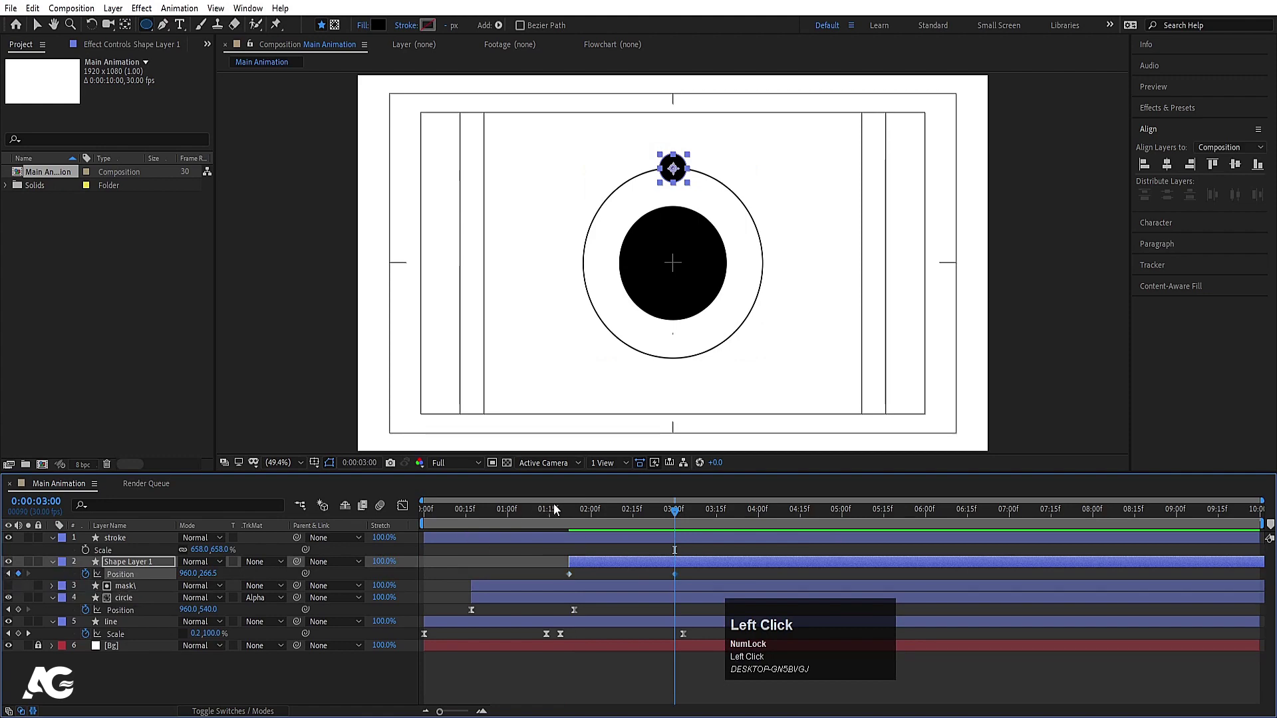
left_click_drag(572, 505, 569, 506)
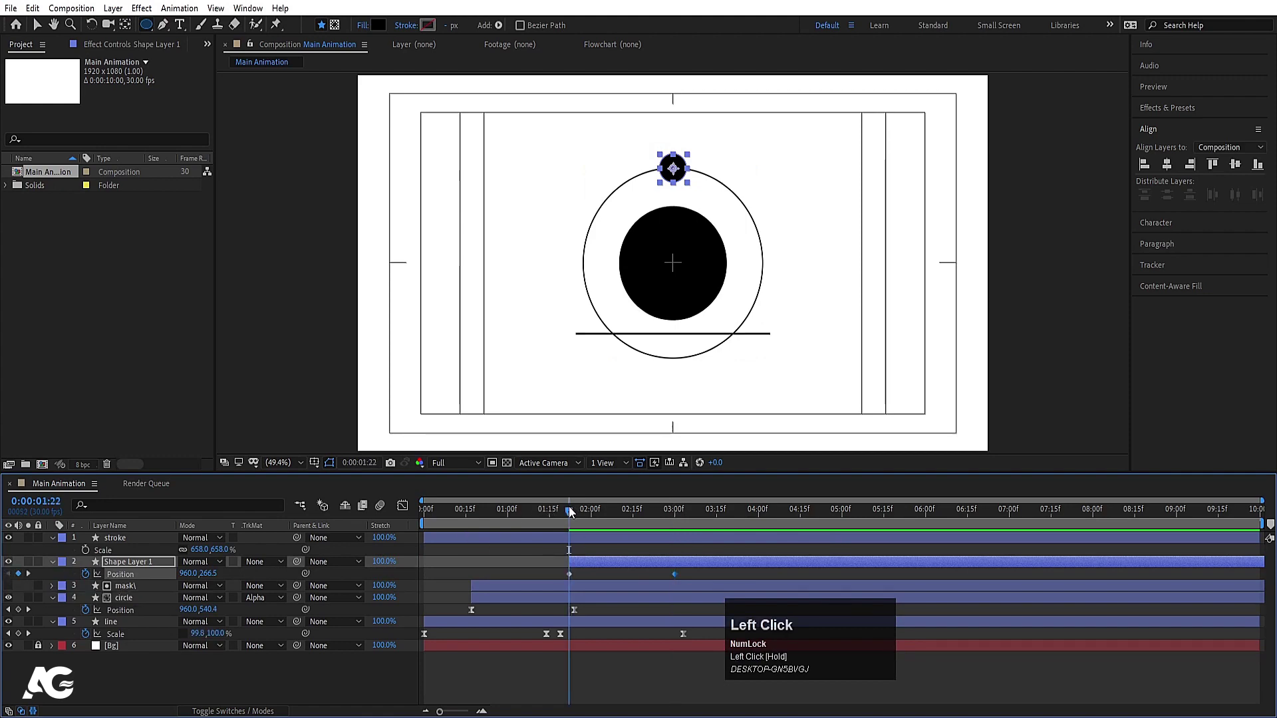
left_click(1236, 165)
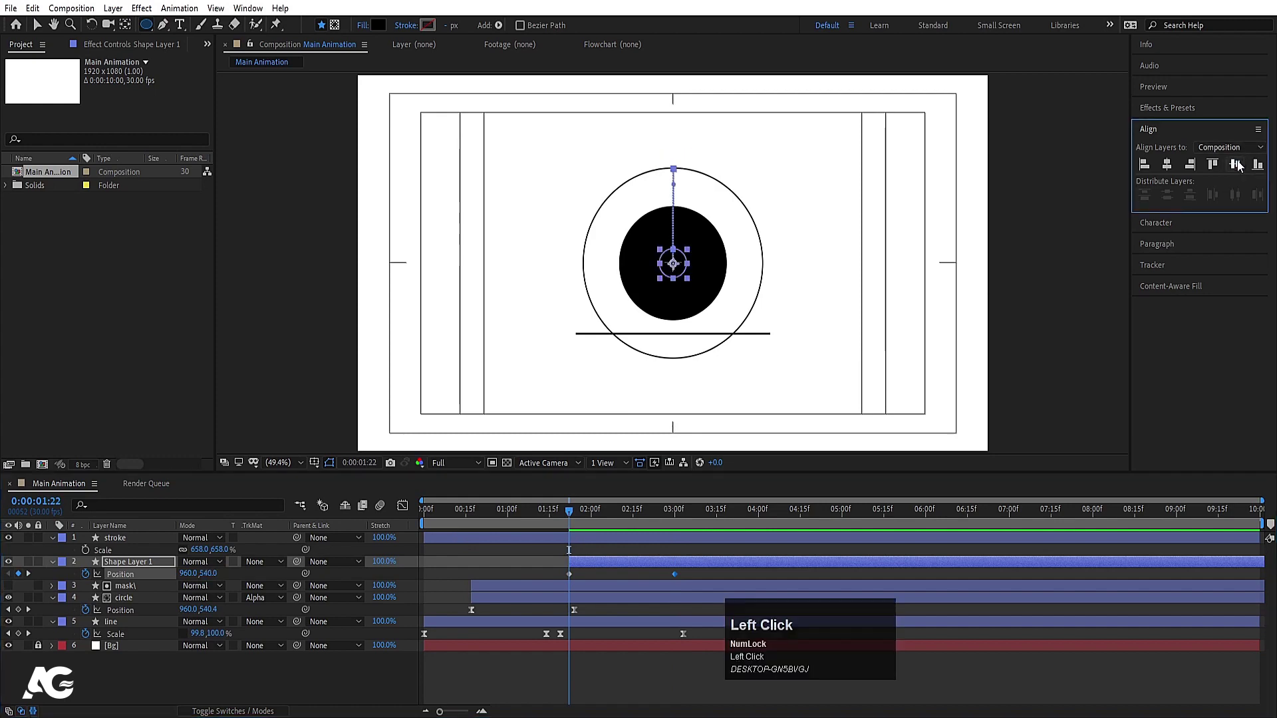
key("space")
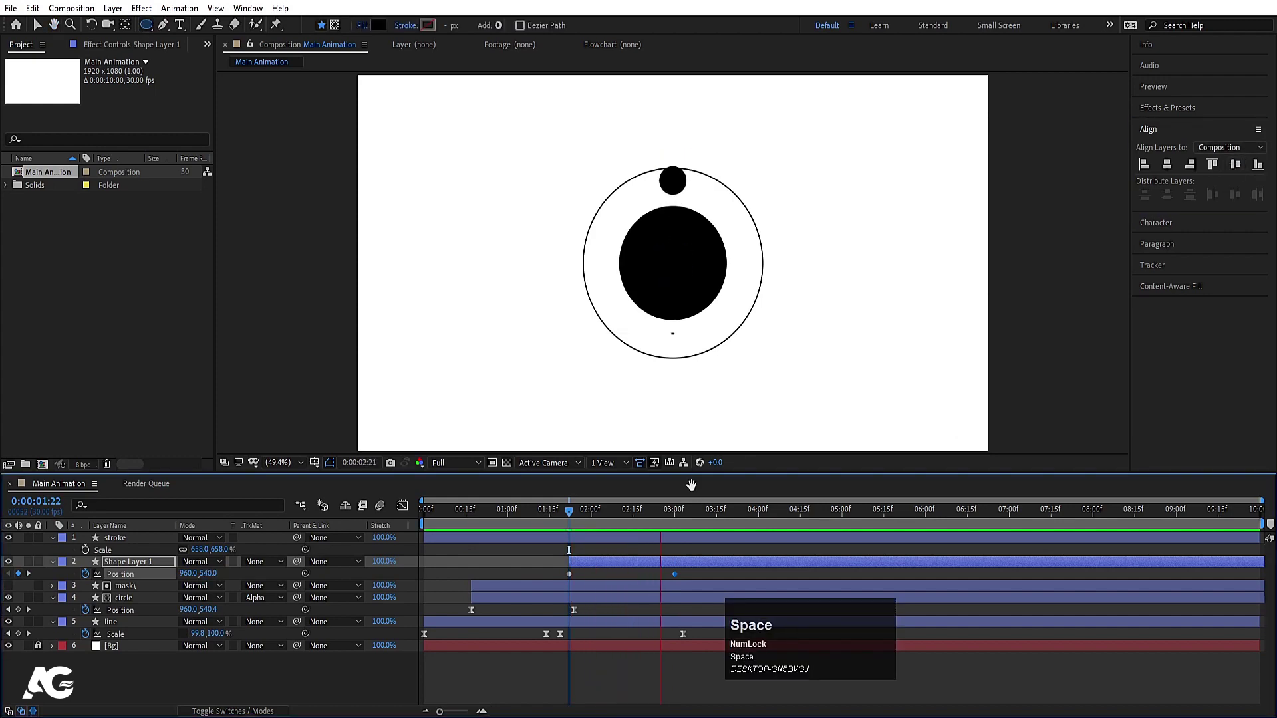
Apply Easy Ease to the small circle's position keyframes with a speed curve that peaks near the start, and preview from the beginning.
key("k")
left_click_drag(568, 572, 792, 575)
key("F9")
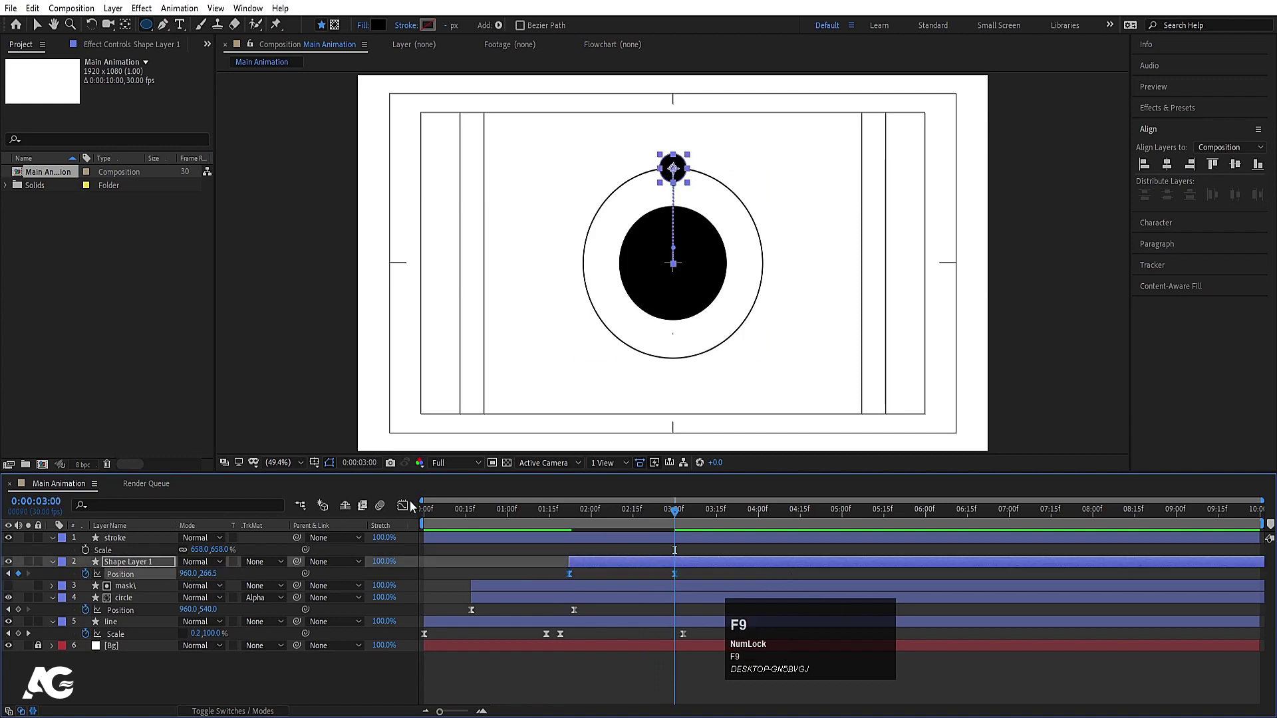
left_click(403, 506)
left_click_drag(699, 649, 580, 674)
left_click(403, 507)
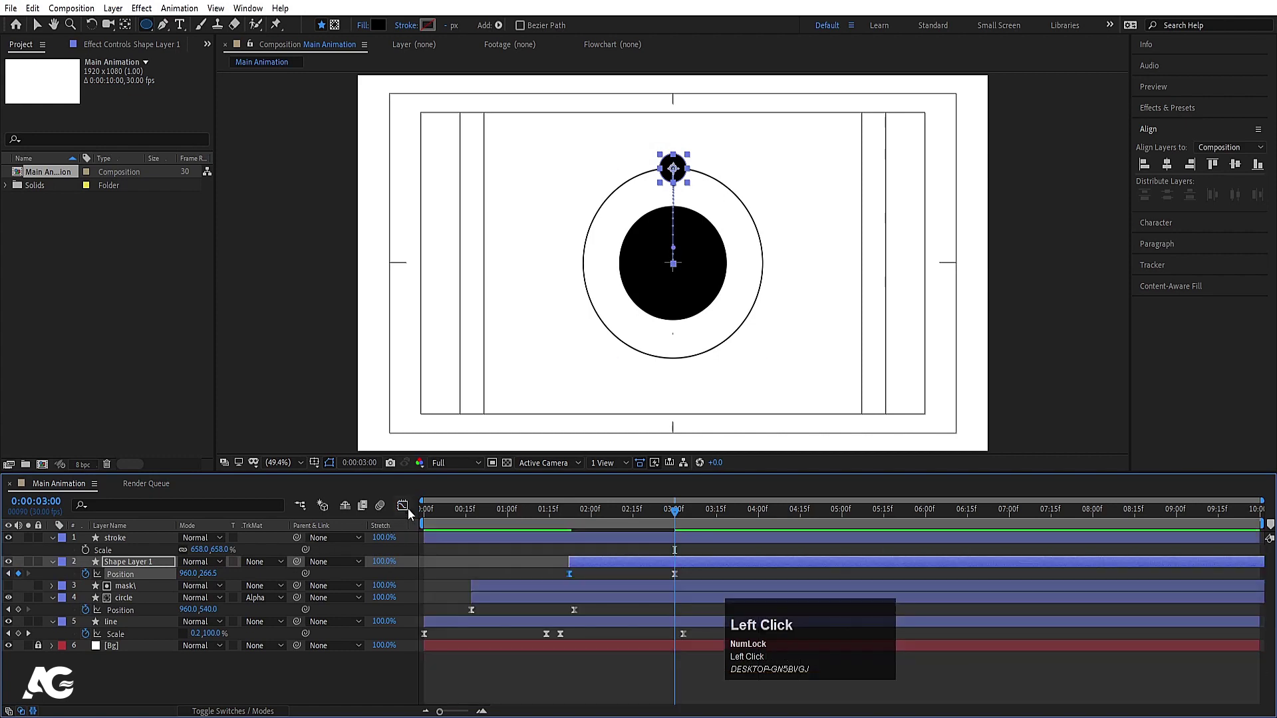
left_click(424, 509)
key("space")
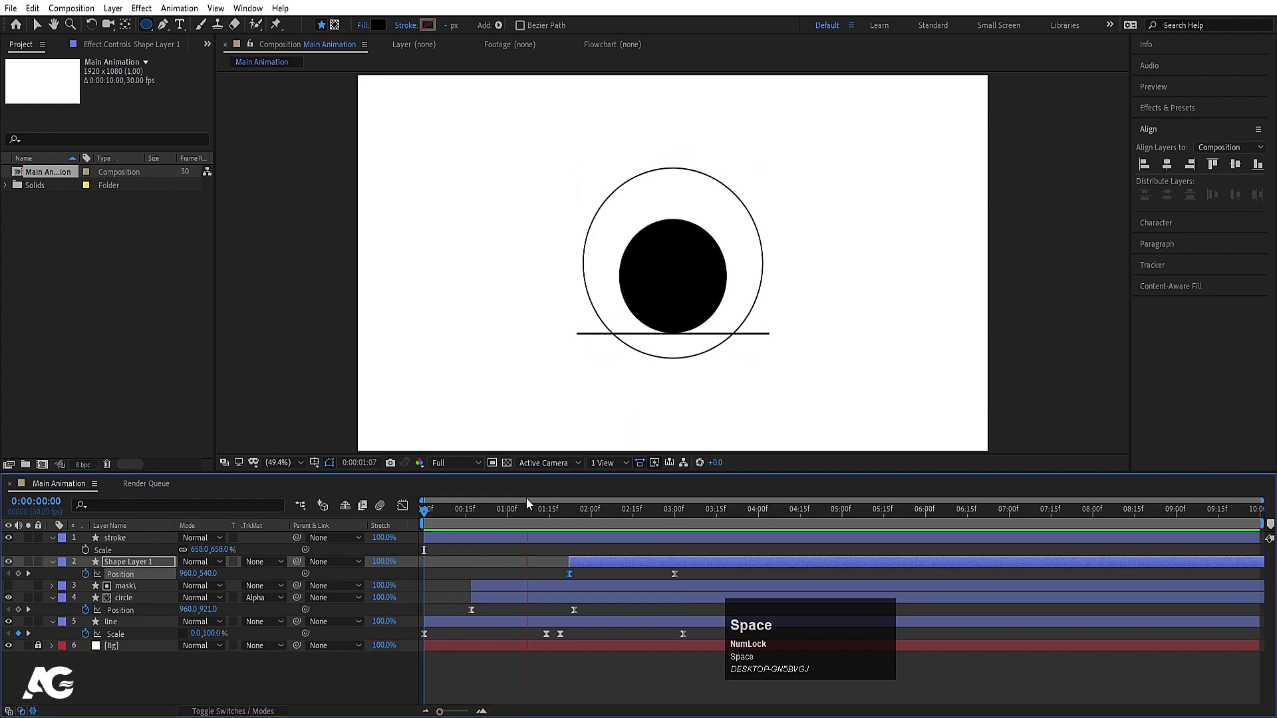
Shift the small circle's layer 15 frames earlier so its move ends at 0:00:02:15, and preview from 0:00:00:21.
key("space")
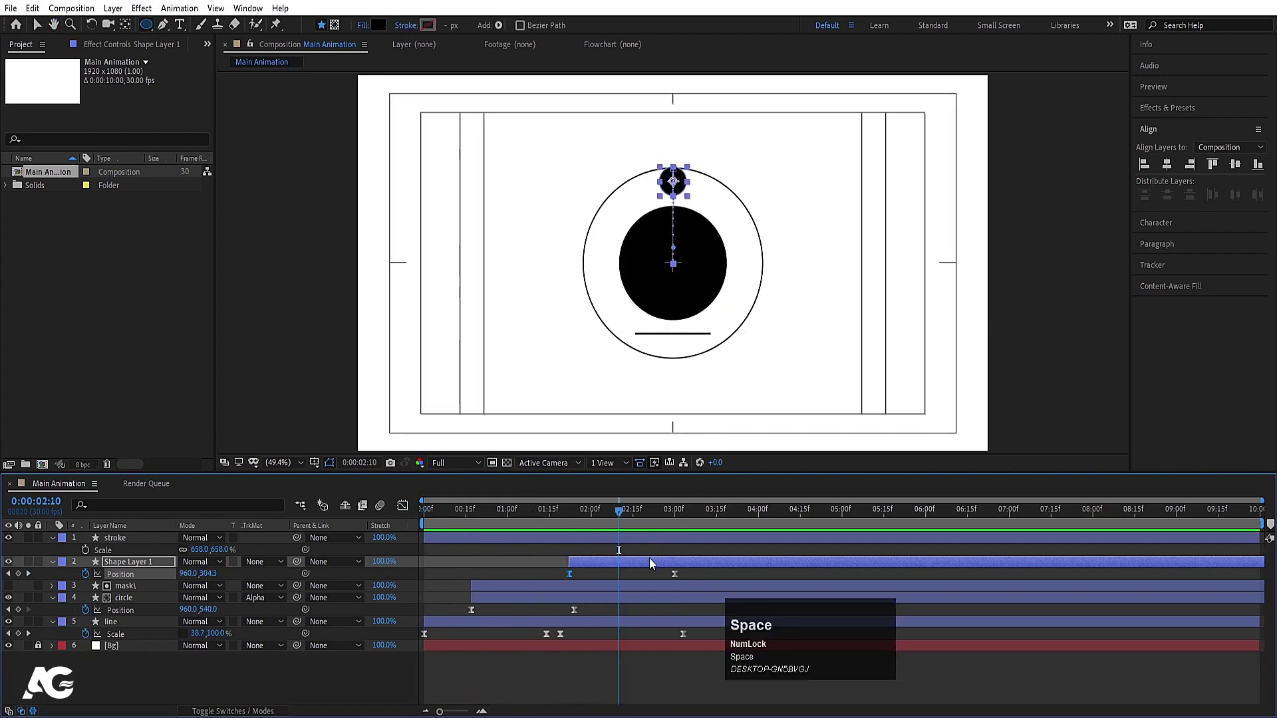
left_click(622, 538)
left_click(620, 567)
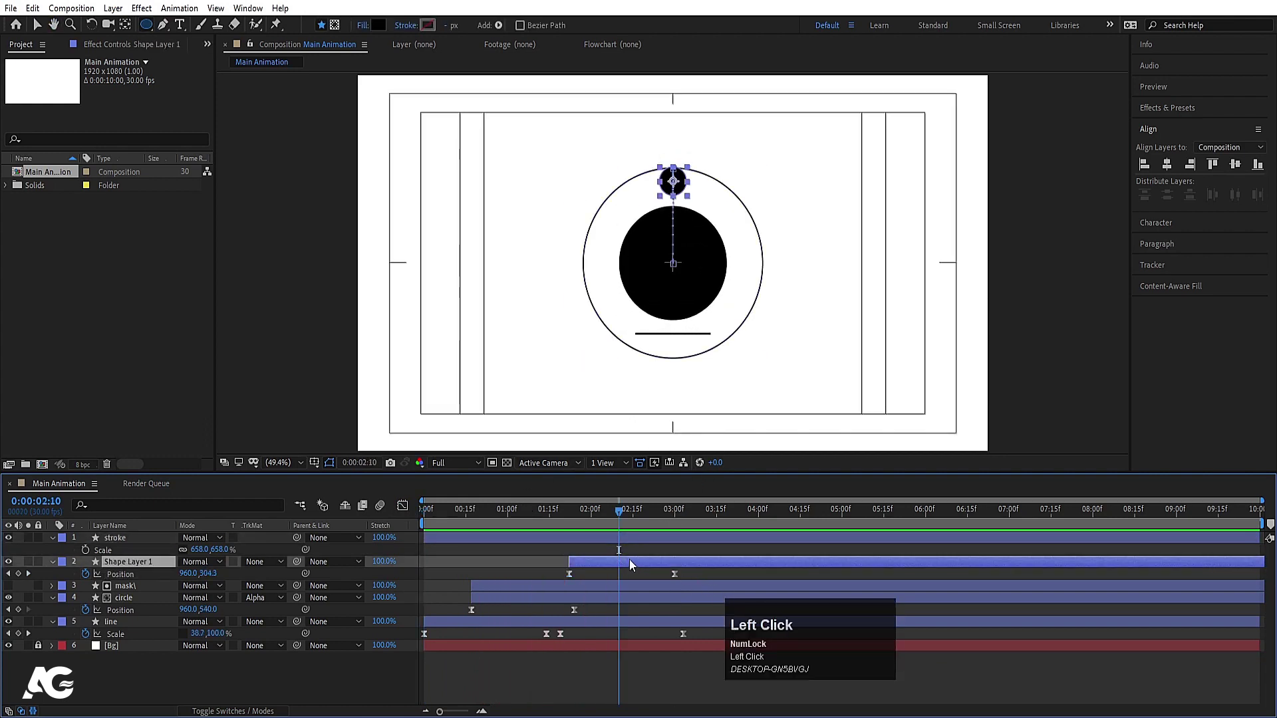
left_click_drag(630, 561, 588, 565)
left_click(482, 510)
key("space")
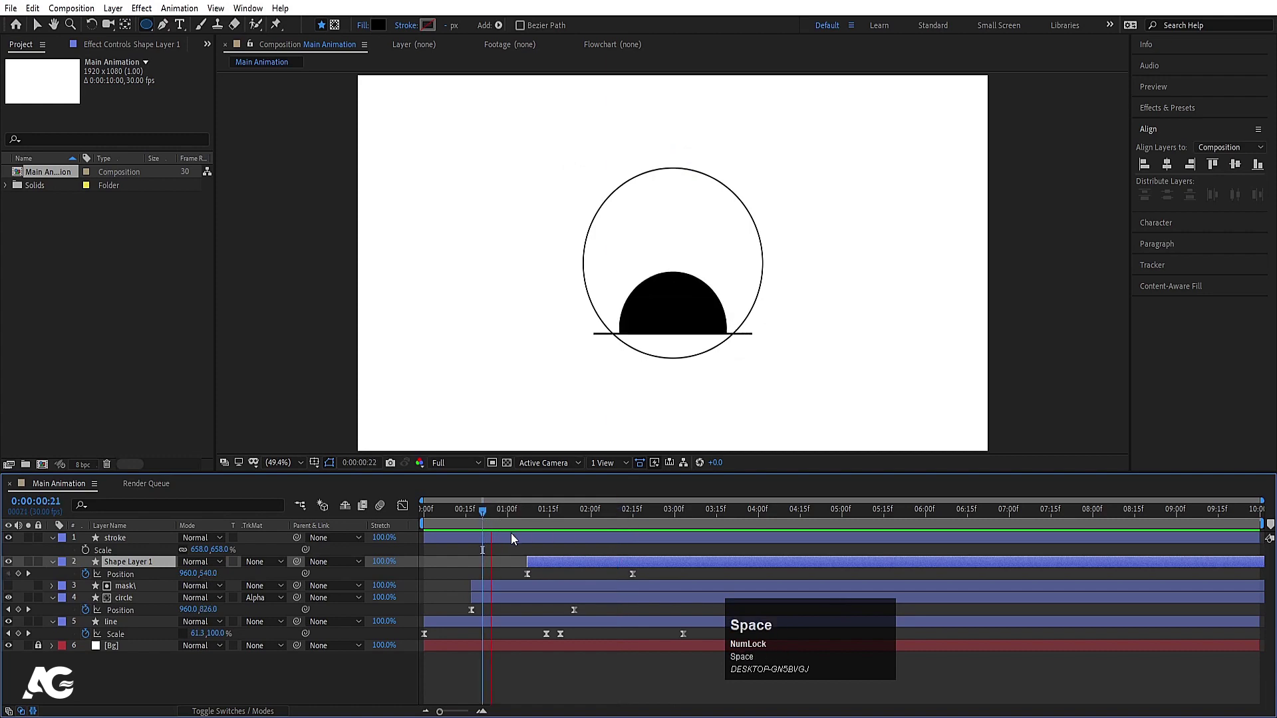
key("space")
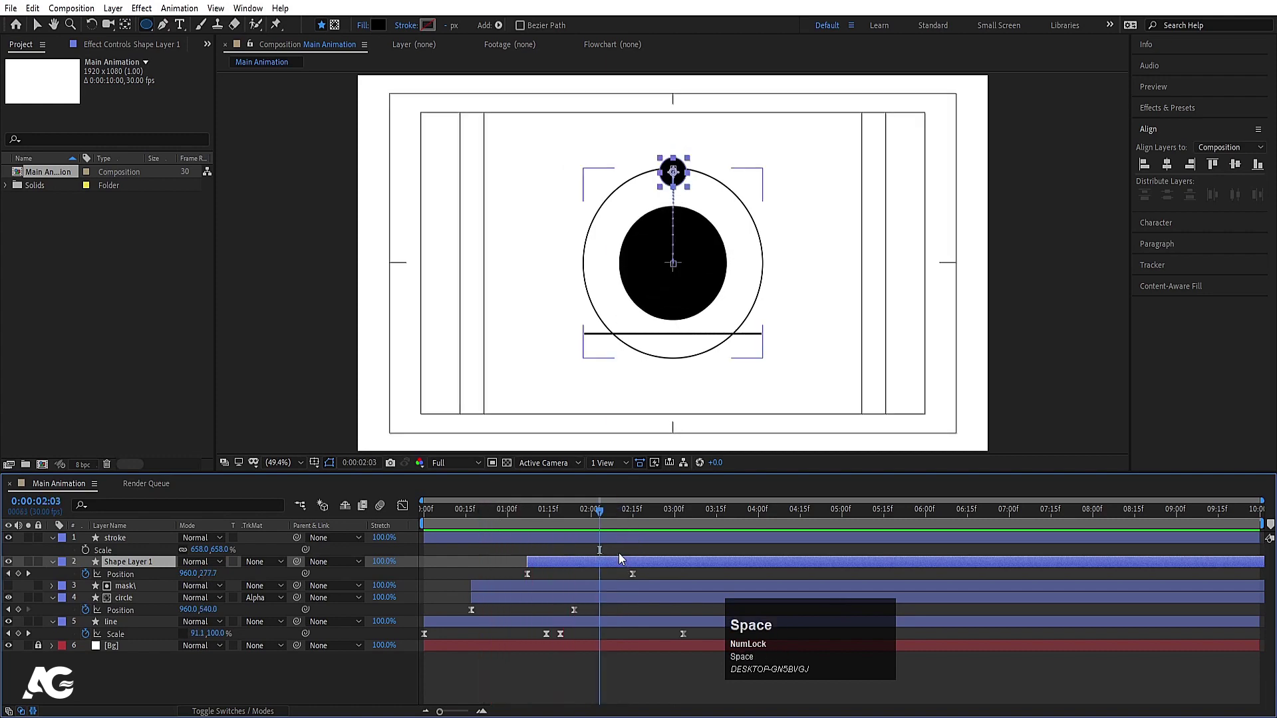
Duplicate the small circle's layer at its last keyframe, 0:00:02:15, and show the copy's position keyframes.
left_click(617, 549)
key("k")
left_click(644, 572)
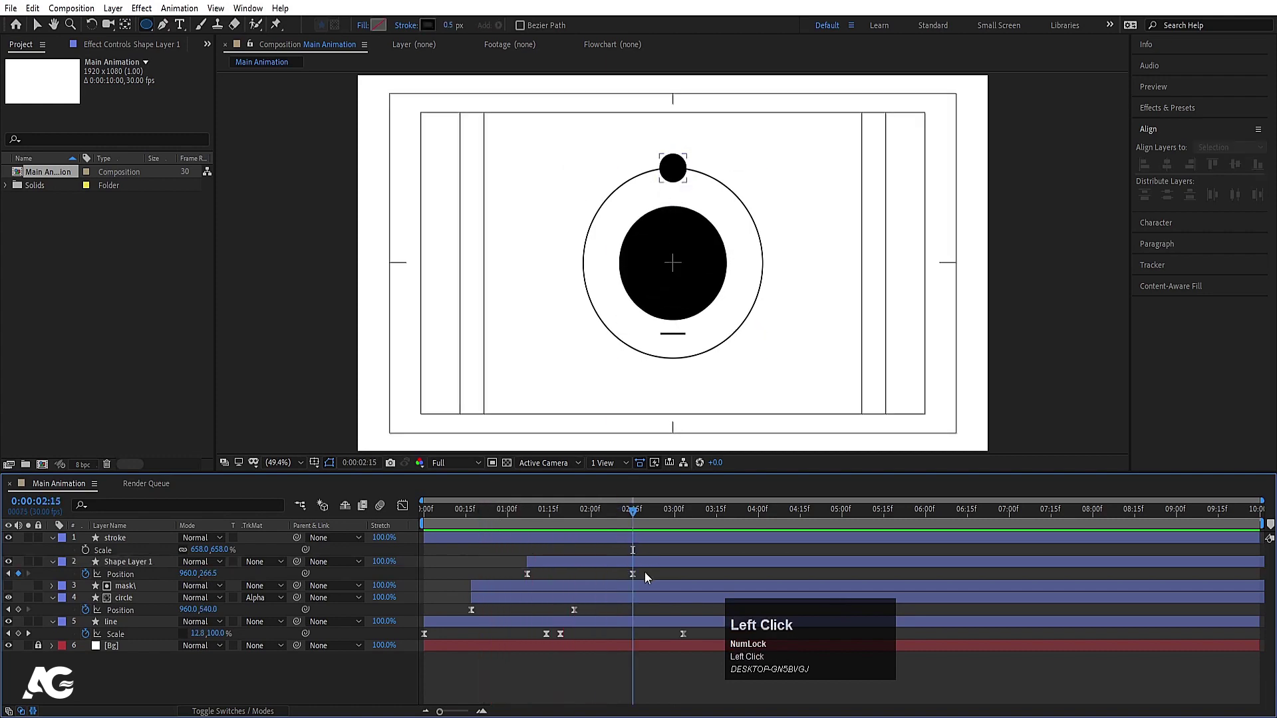
key("u")
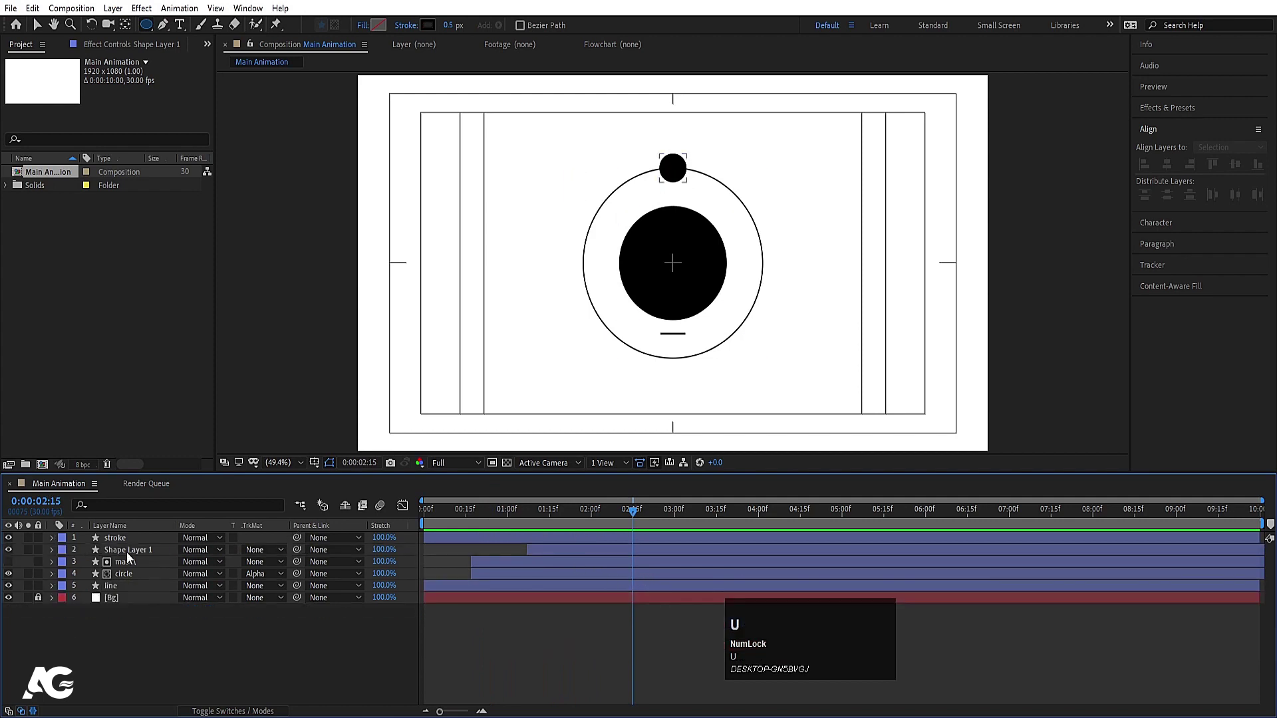
left_click(128, 552)
key("u")
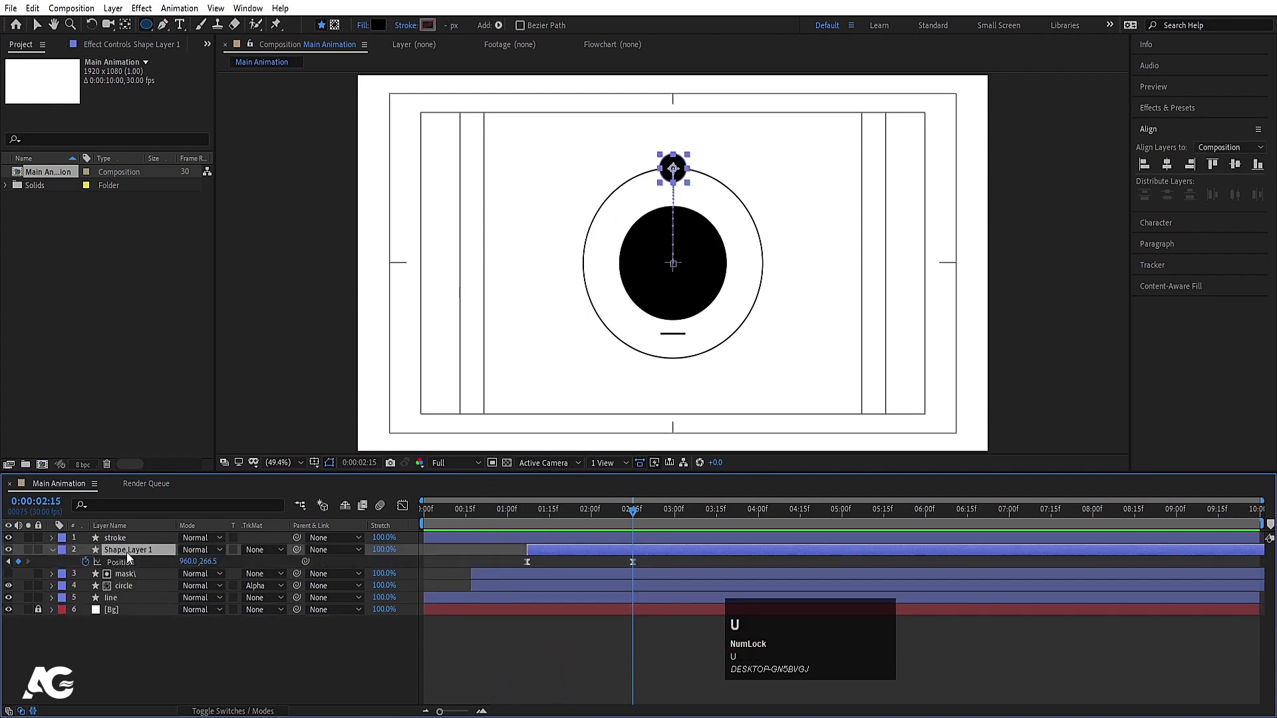
key("ctrl+d")
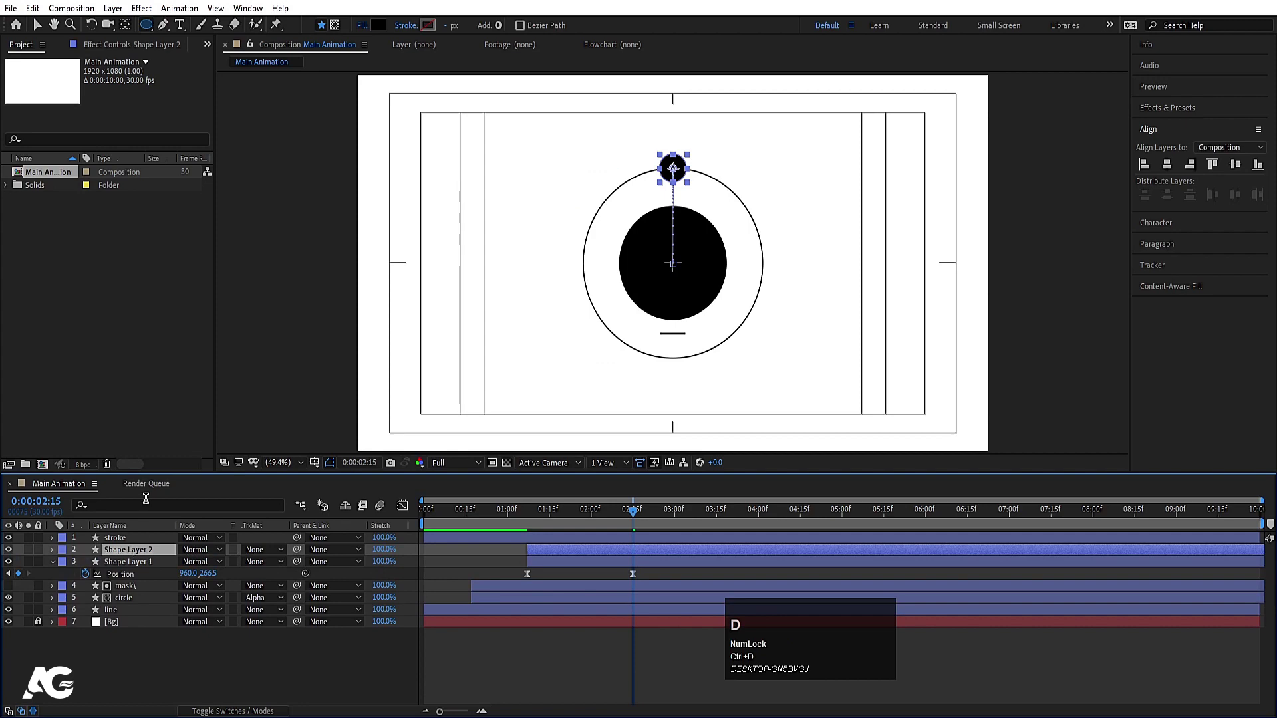
left_click(159, 648)
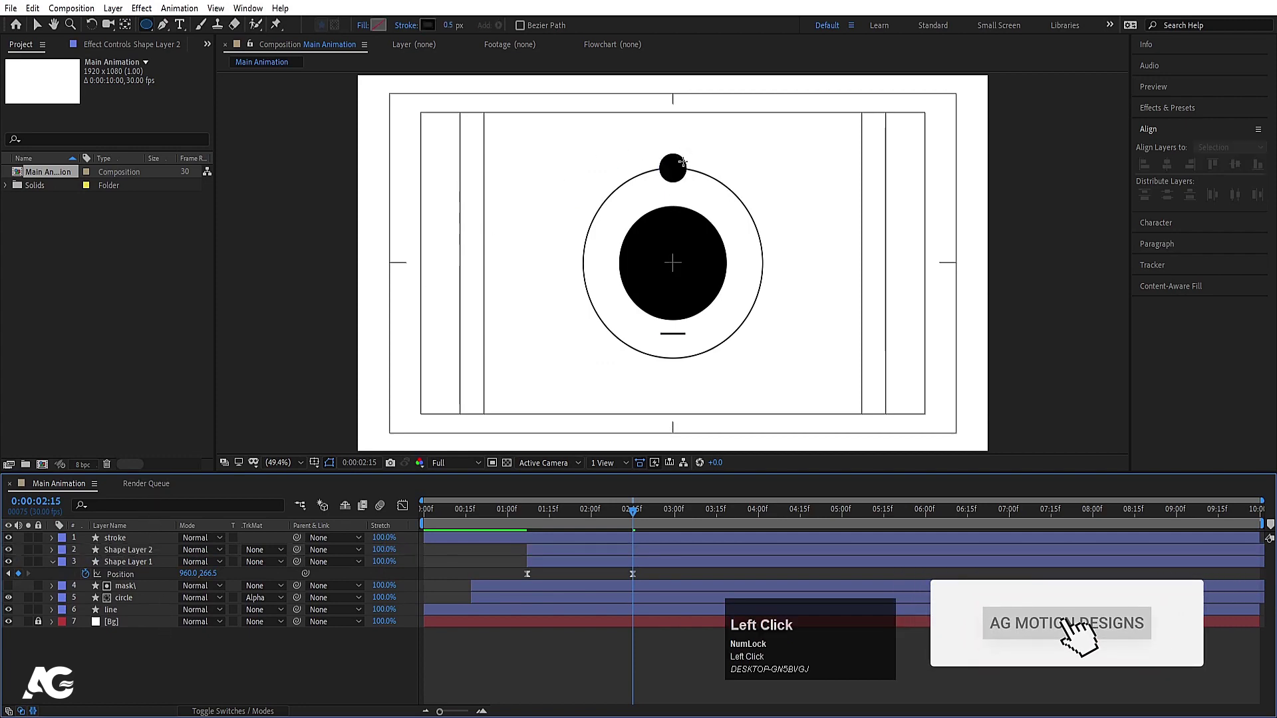
left_click(123, 551)
key("p")
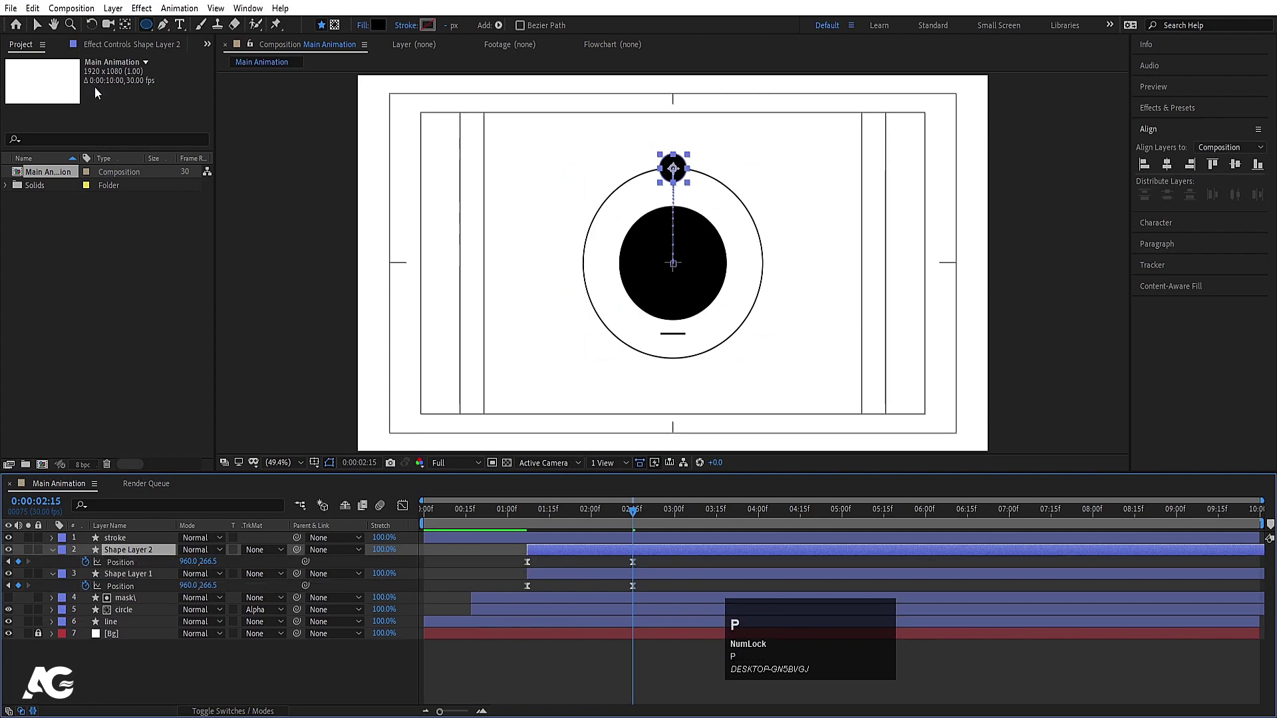
Try to move the duplicated circle by hand from the ring's top to its right edge.
left_click(35, 24)
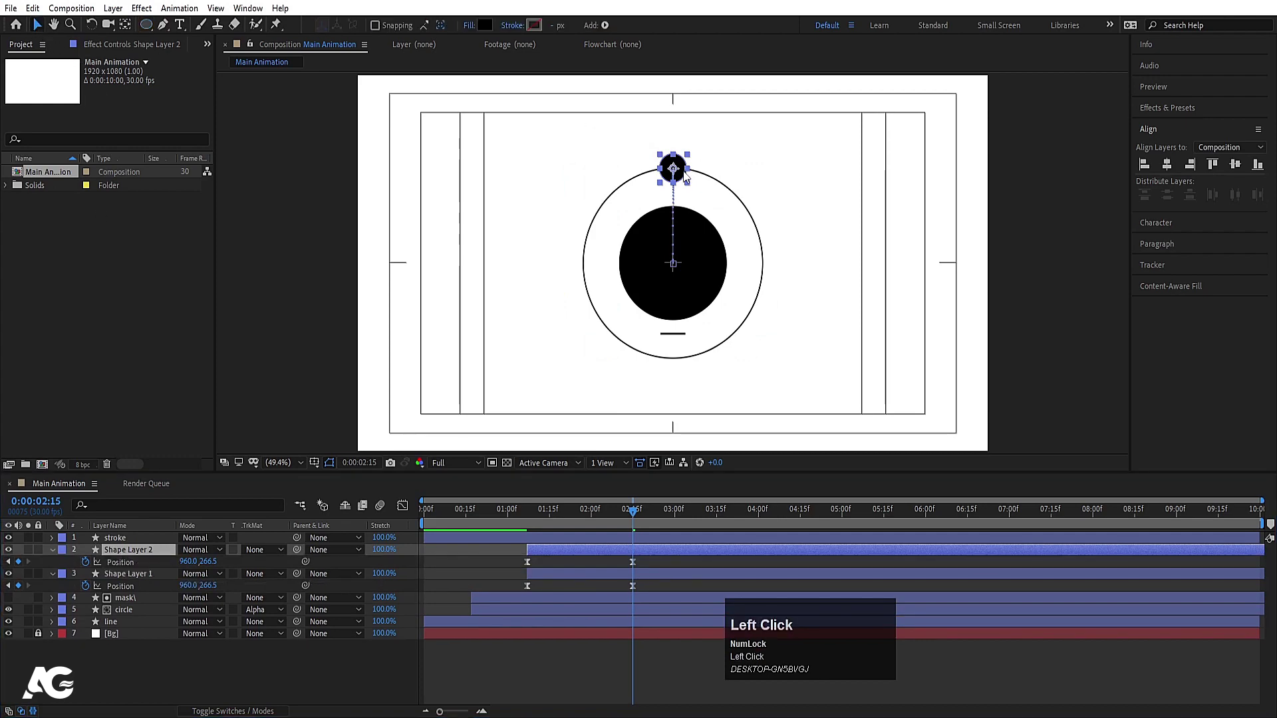
left_click_drag(685, 175, 782, 278)
scroll(739, 245, "up", 2)
key("ctrl")
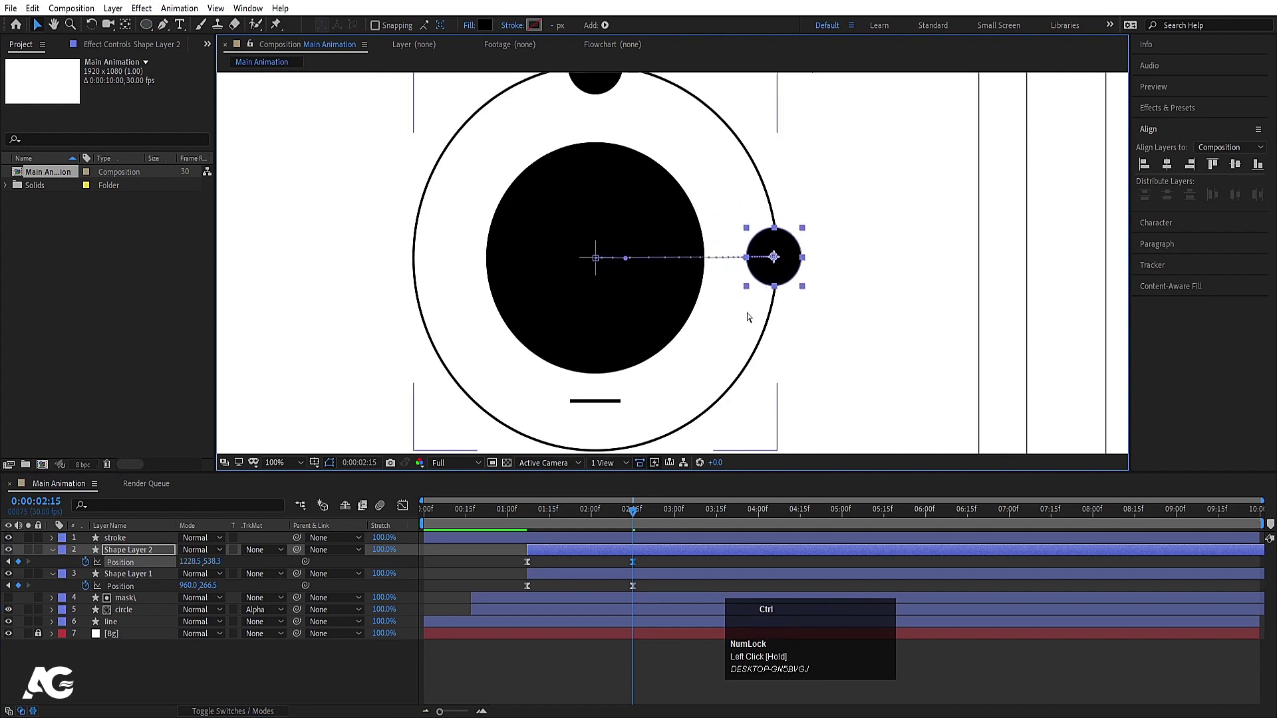
key("ctrl+z")
key("ctrl+z")
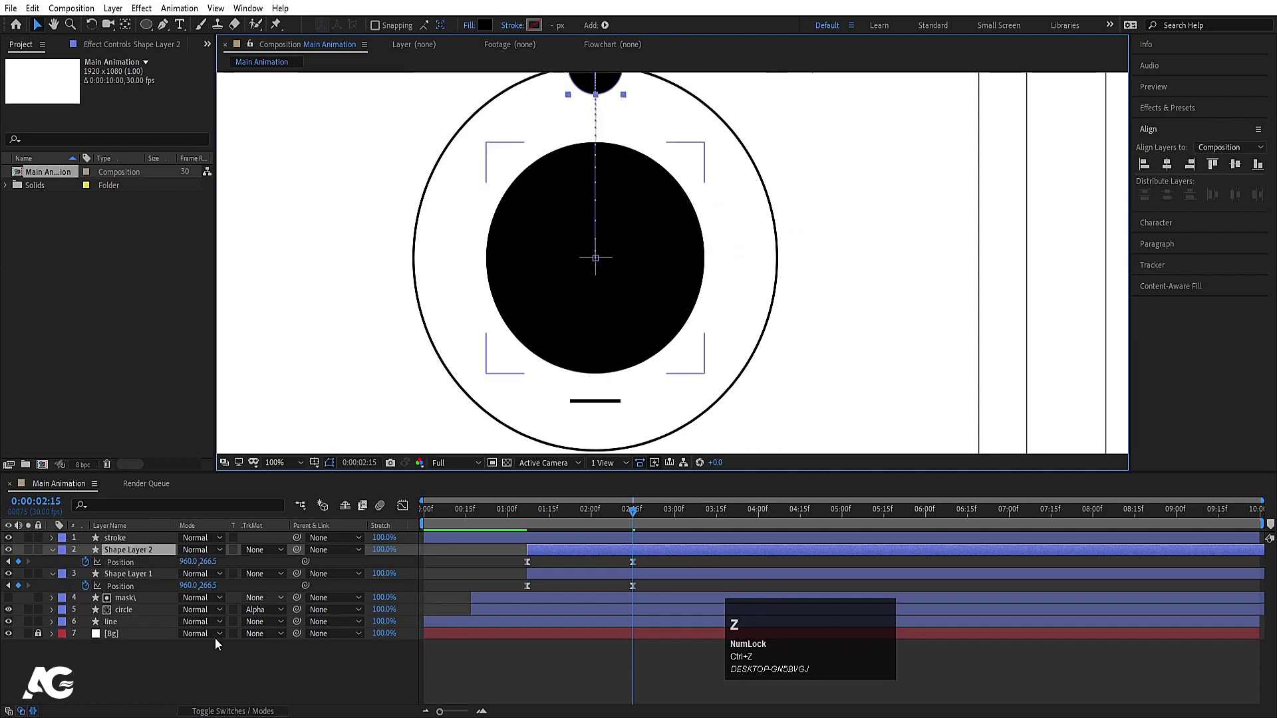
Create a null object directly below the stroke layer and parent the duplicated circle, Shape Layer 2, to it.
left_click(175, 660)
right_click(175, 664)
left_click(247, 506)
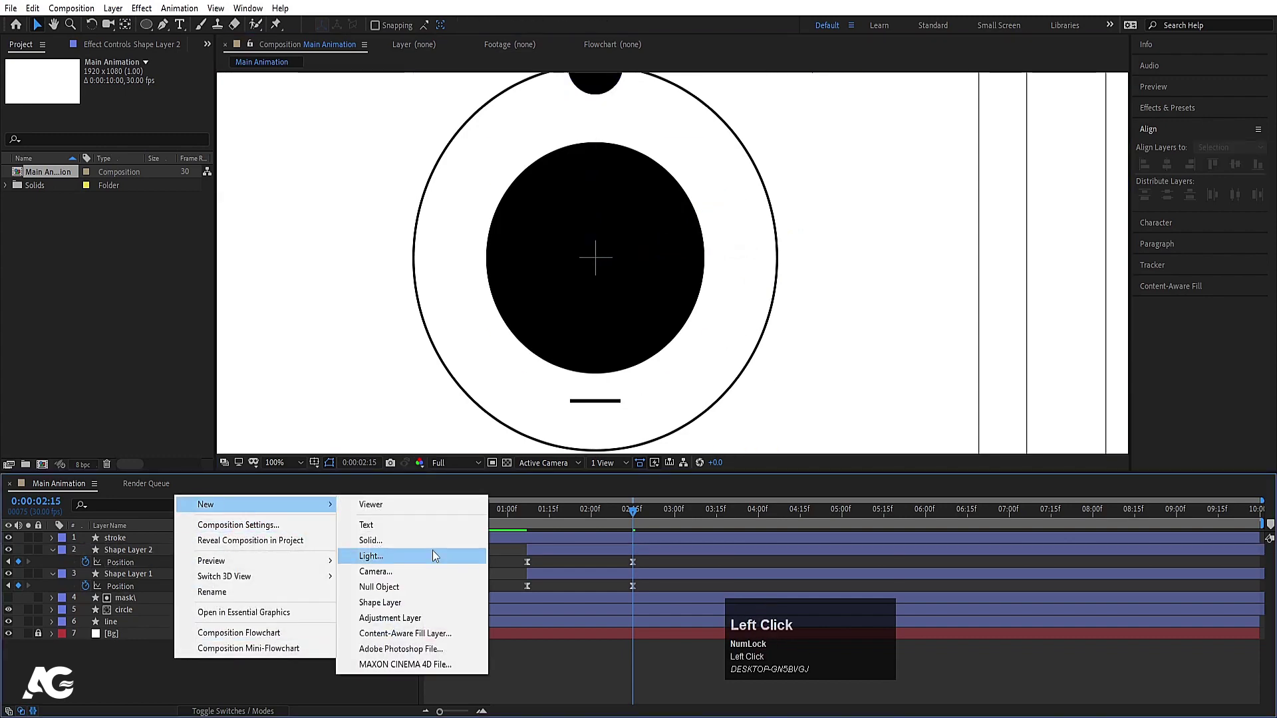
left_click(398, 588)
left_click_drag(120, 544, 133, 556)
left_click(128, 562)
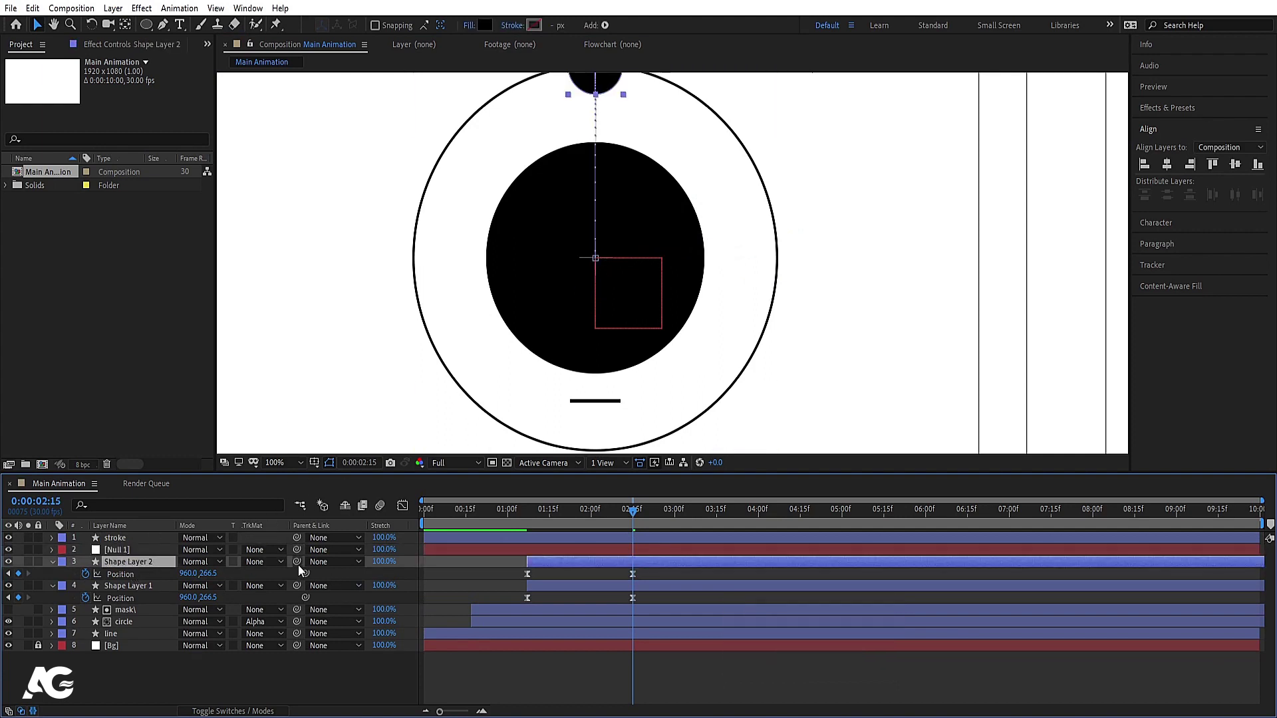
left_click_drag(297, 563, 205, 565)
Set the null's rotation to 90° and set Shape Layer 2's parent back to None.
left_click(149, 552)
key("r")
left_click(202, 562)
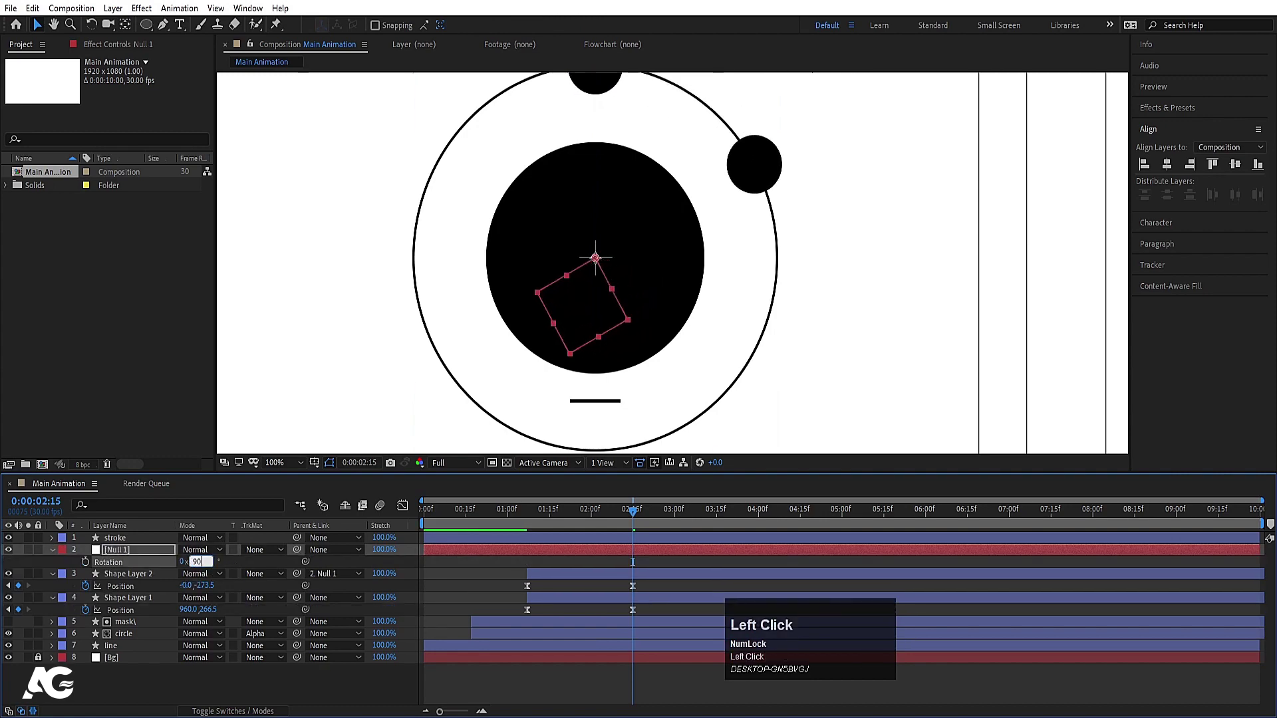
type("90")
key("Return")
left_click(138, 573)
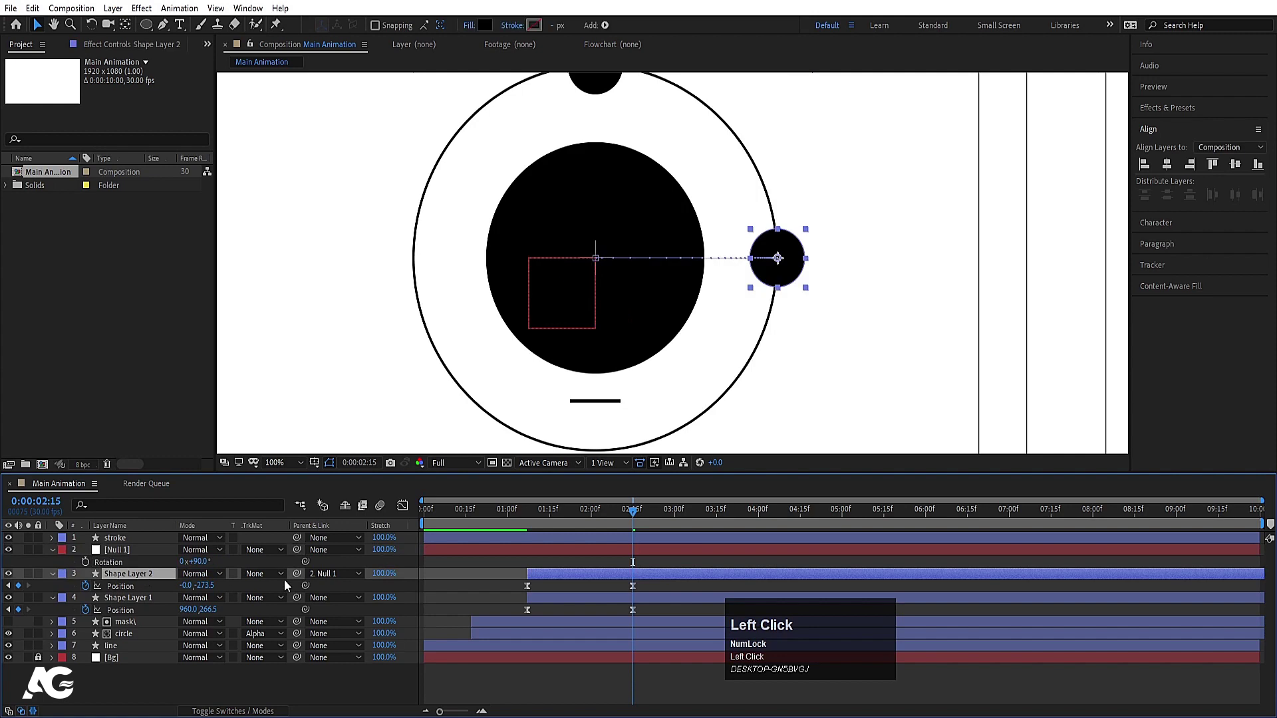
left_click(318, 576)
left_click(362, 433)
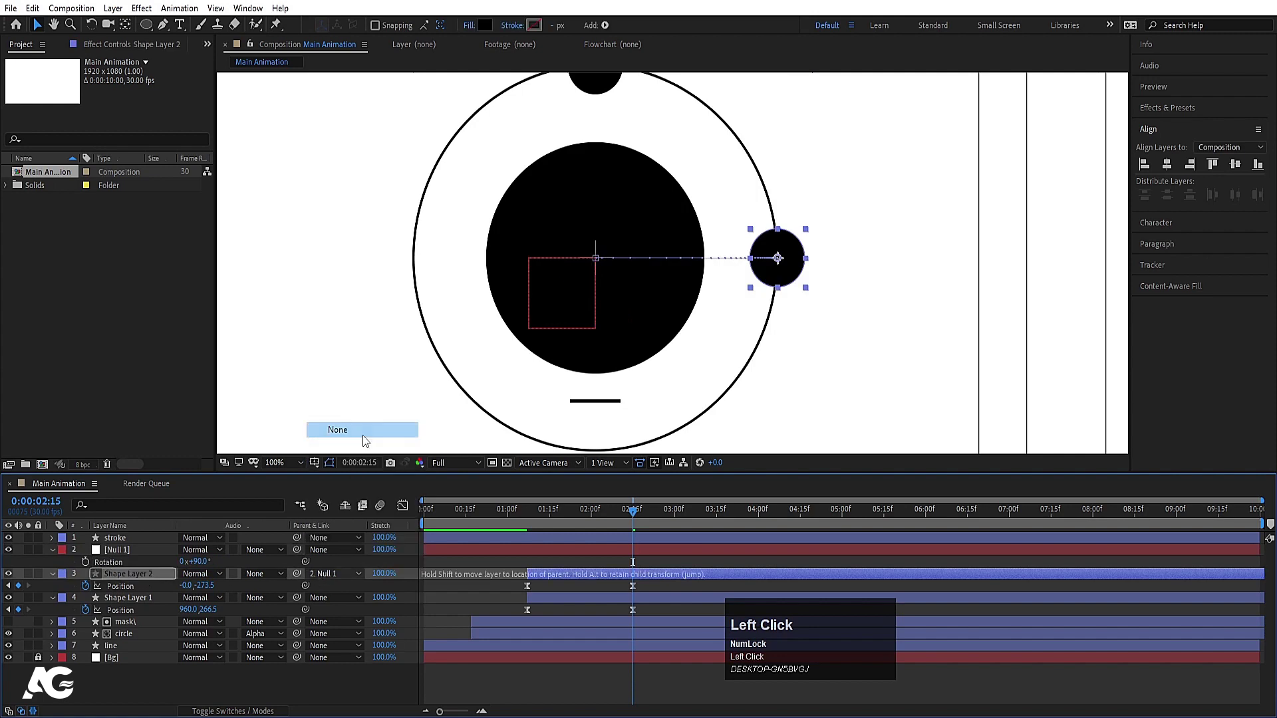
Preview the outward move of the two small circles from 0:00:01:08 and go to the keyframe at 0:00:02:15.
left_click(523, 511)
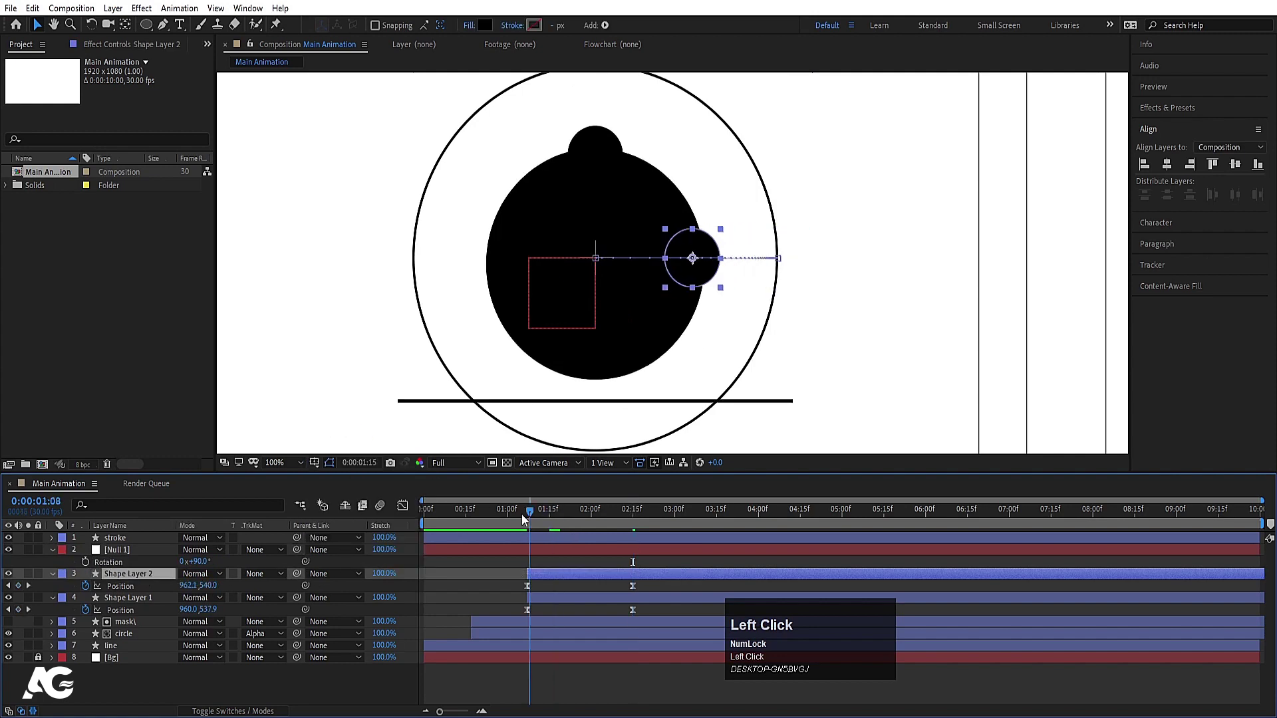
key("space")
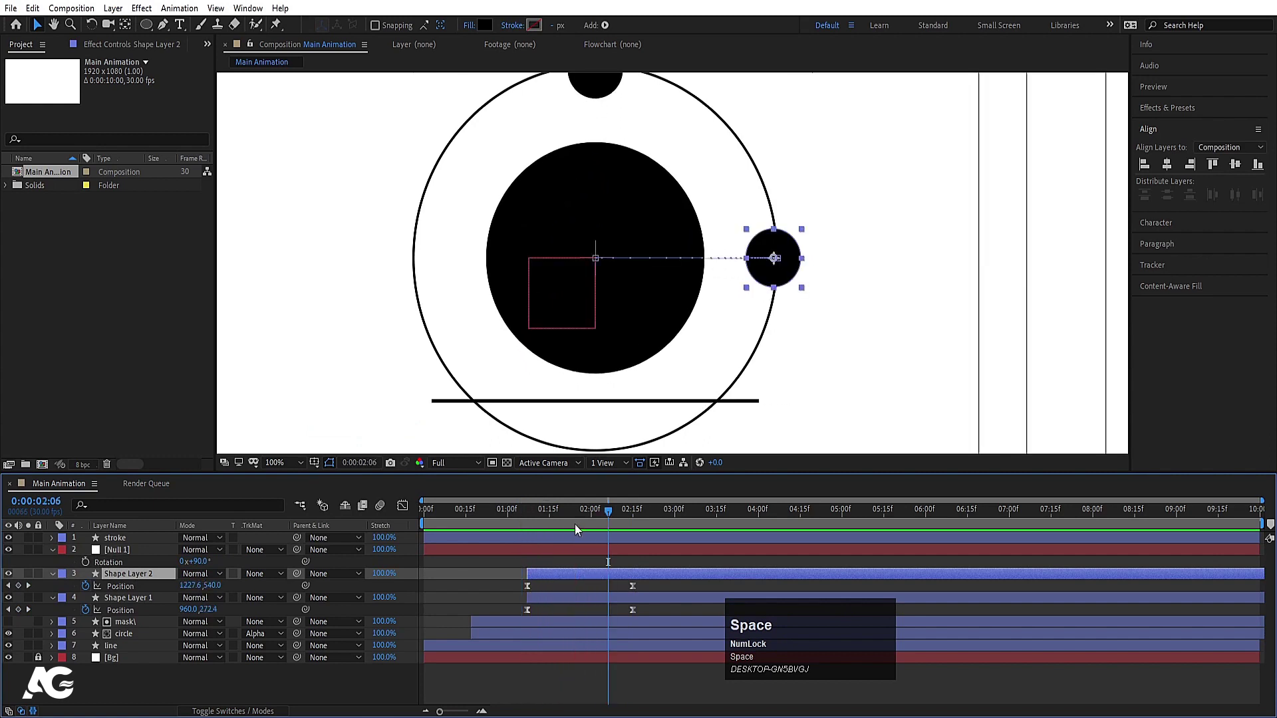
key("k")
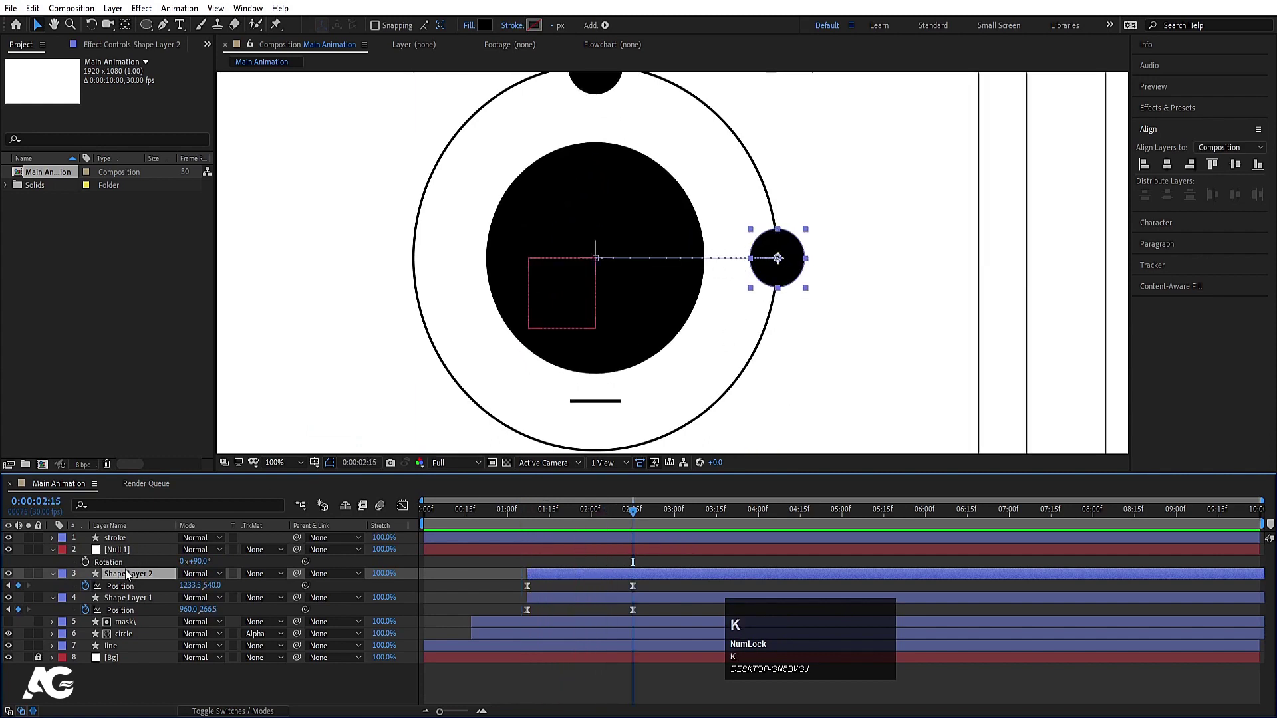
Duplicate Shape Layer 2 and parent the copy to the null.
left_click(122, 574)
key("ctrl+d")
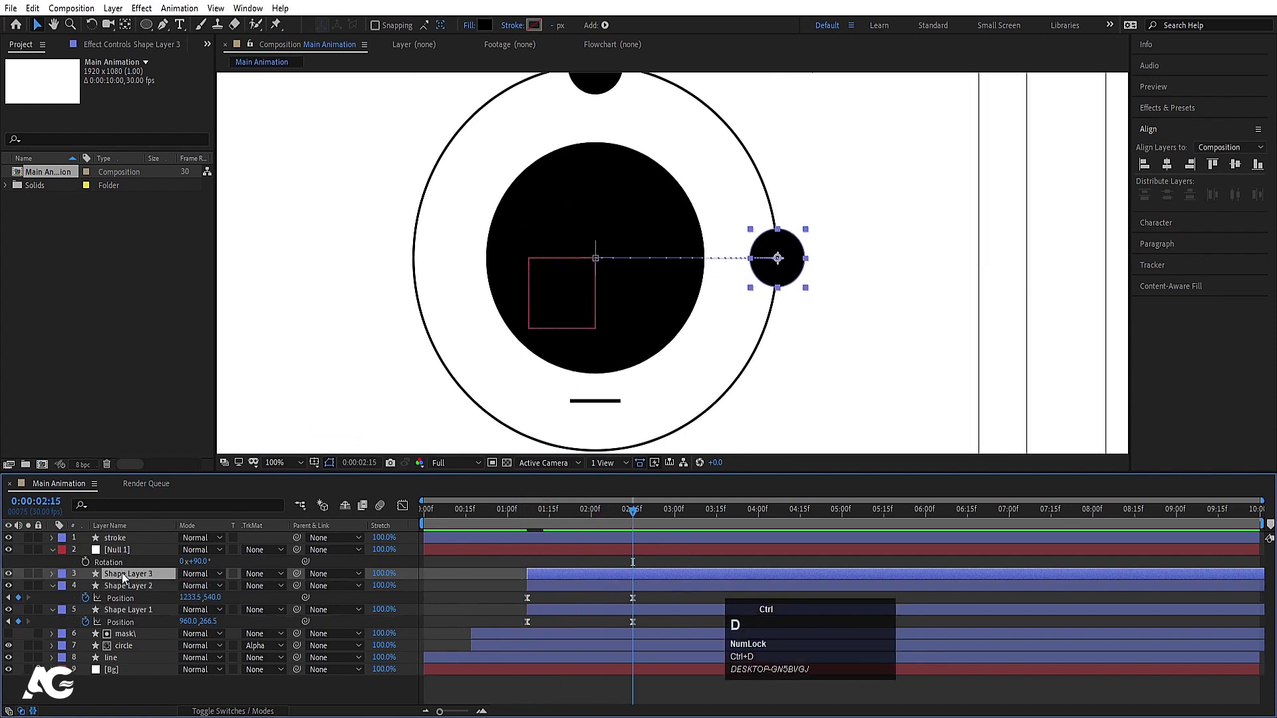
left_click_drag(297, 573, 141, 553)
Set the null's rotation to 180° and set Shape Layer 3's parent back to None.
left_click(141, 552)
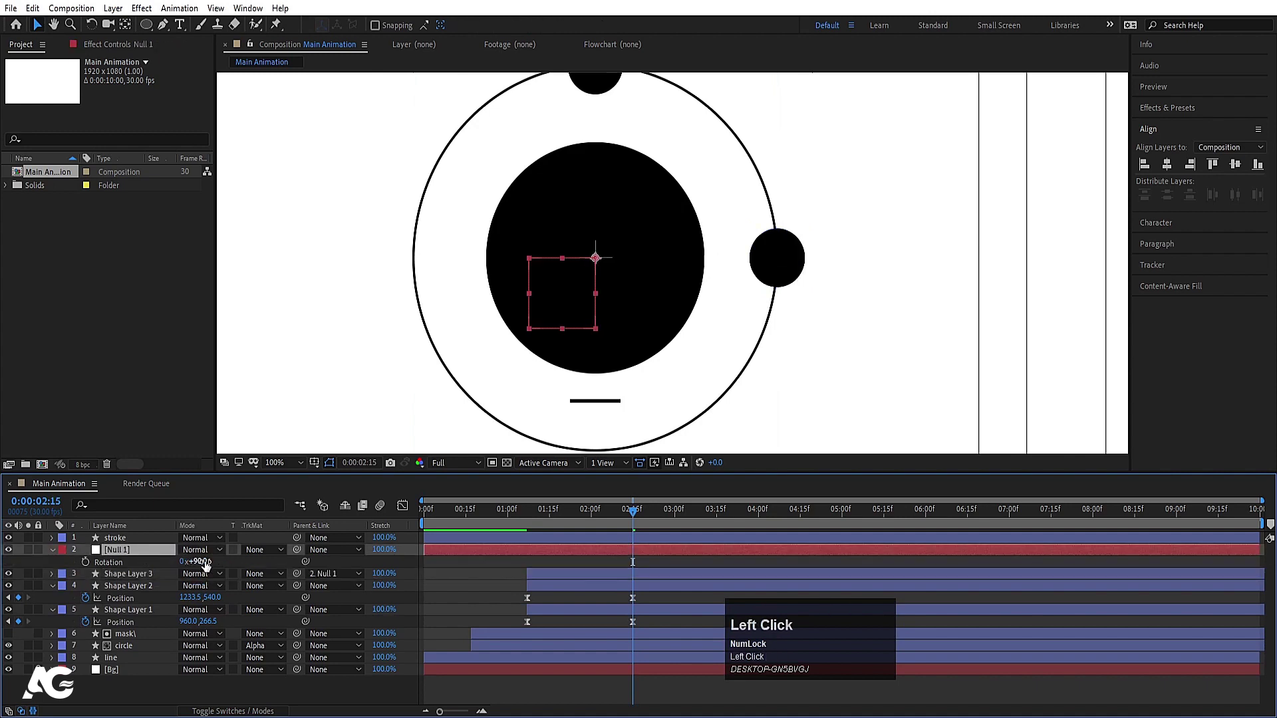
type("180")
key("Return")
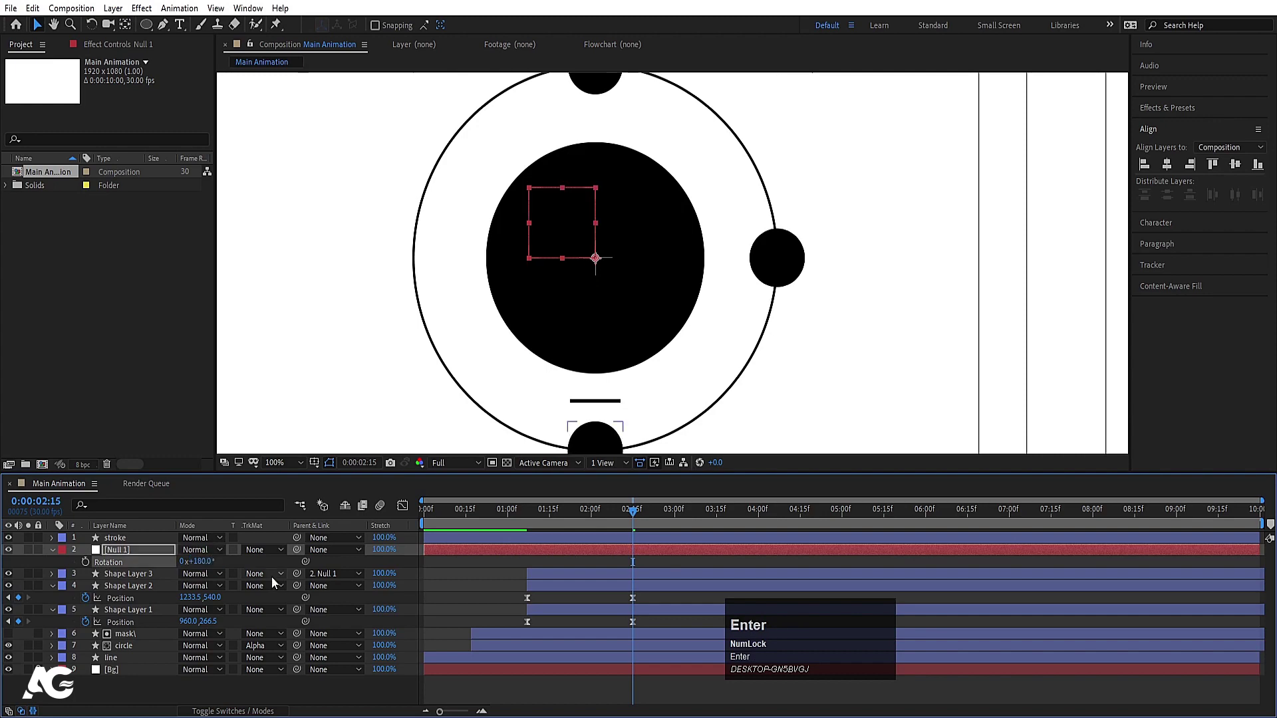
left_click(332, 573)
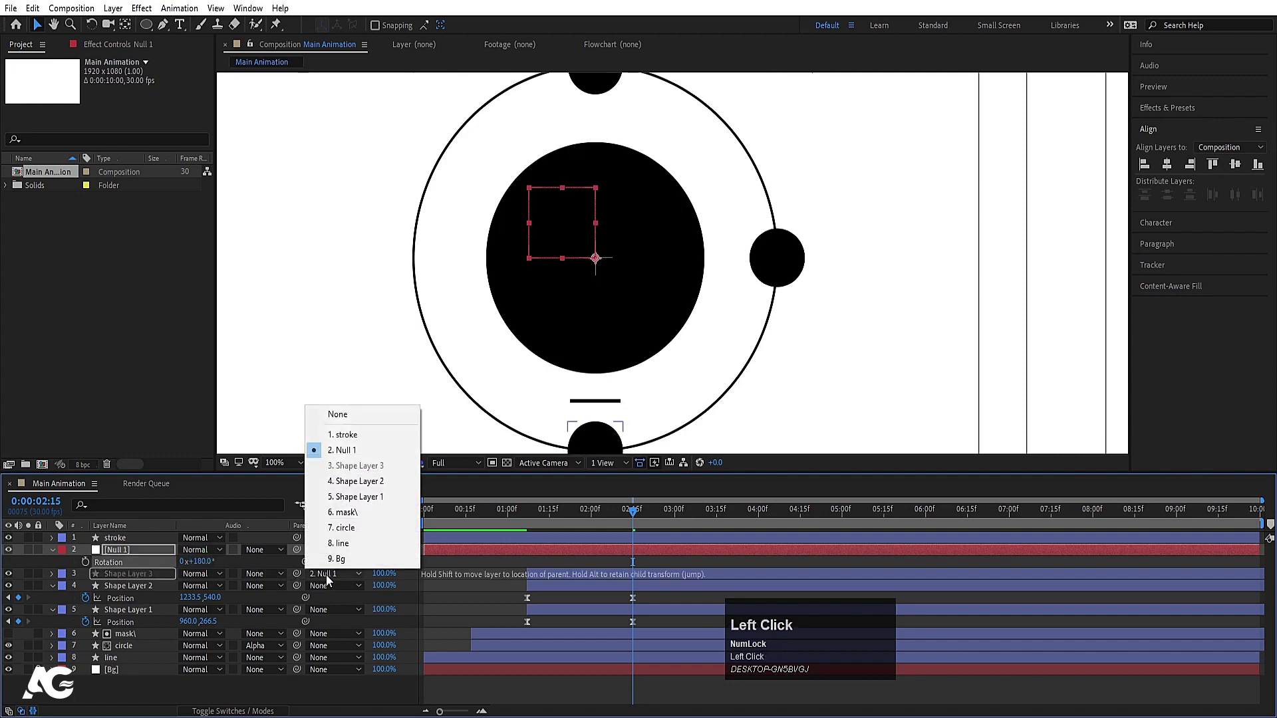
left_click(338, 415)
Duplicate Shape Layer 3 and parent the new copy to the null.
left_click(139, 576)
key("ctrl+d")
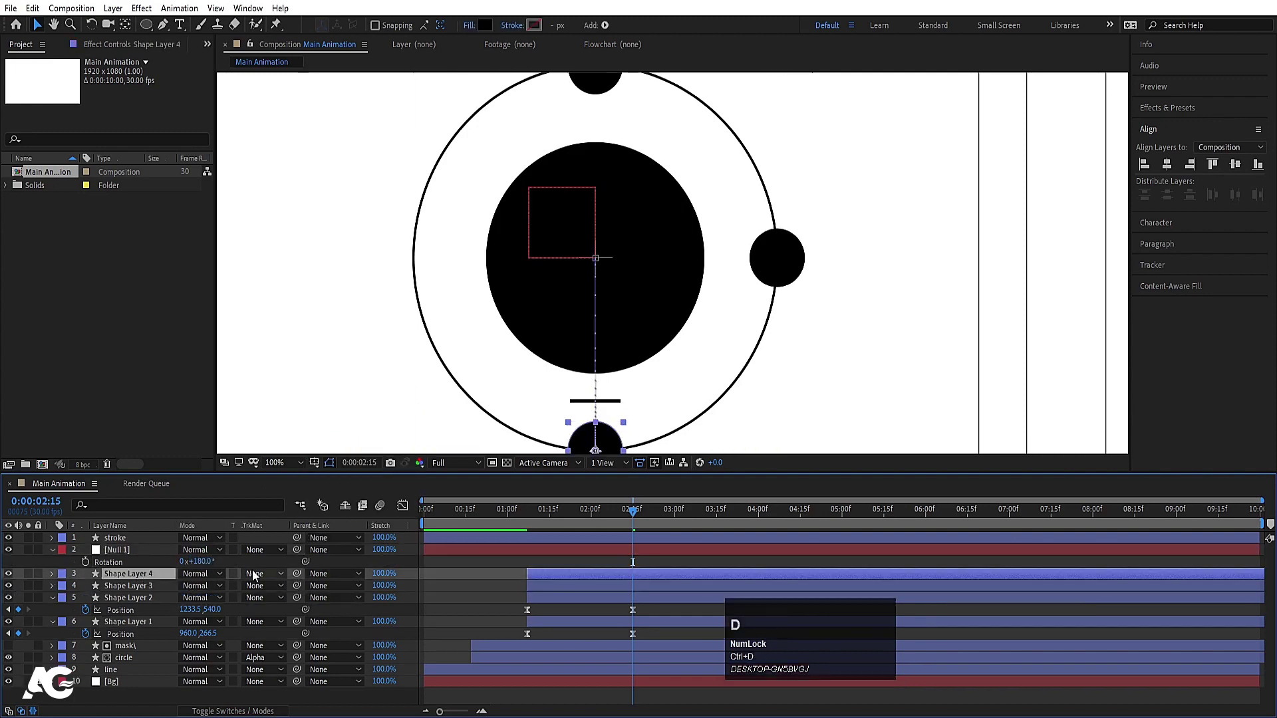
left_click_drag(296, 574, 114, 549)
Set the null's rotation to 270° to place the fourth circle on the ring's left side, and delete the null.
left_click(123, 551)
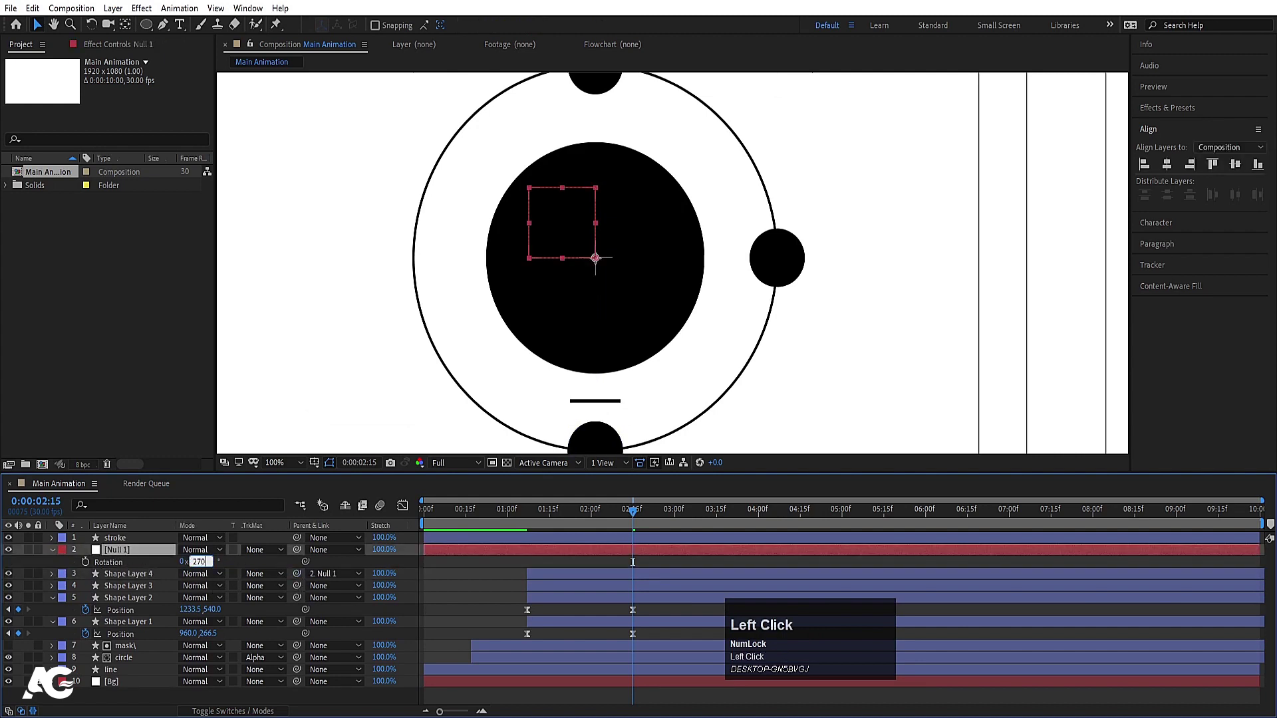
type("270")
key("Return")
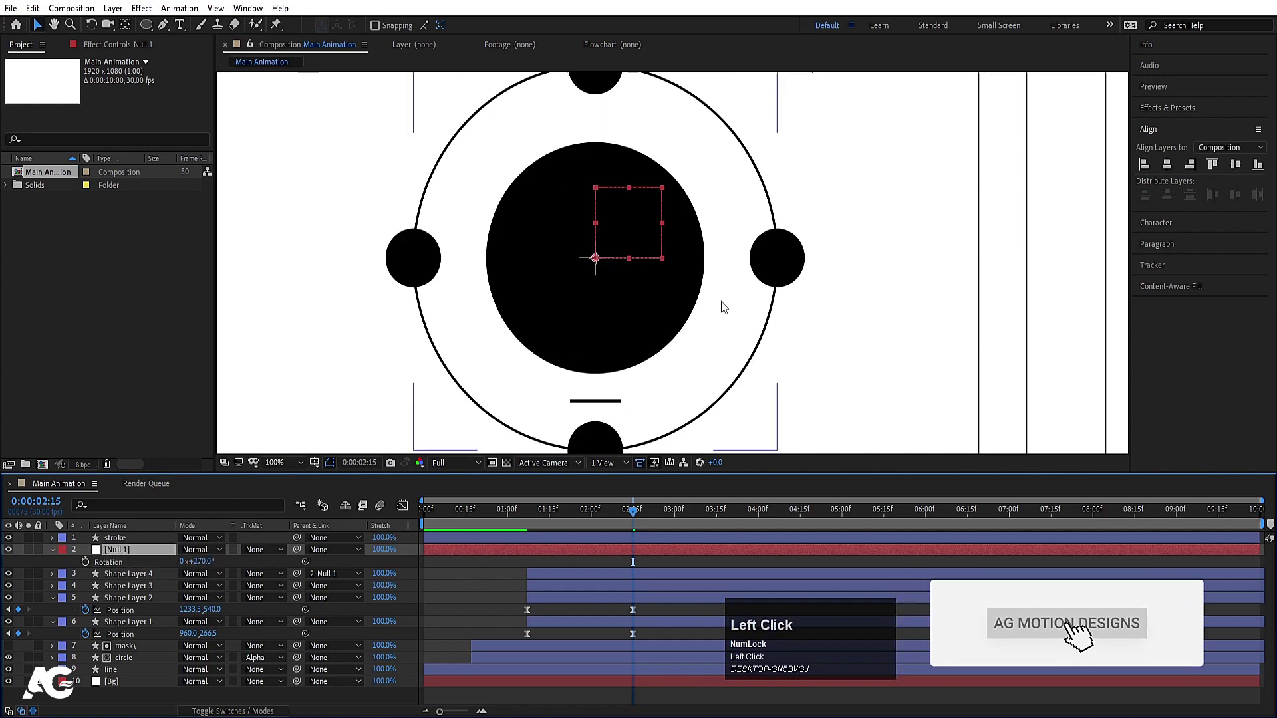
scroll(724, 308, "down", 2)
left_click(138, 552)
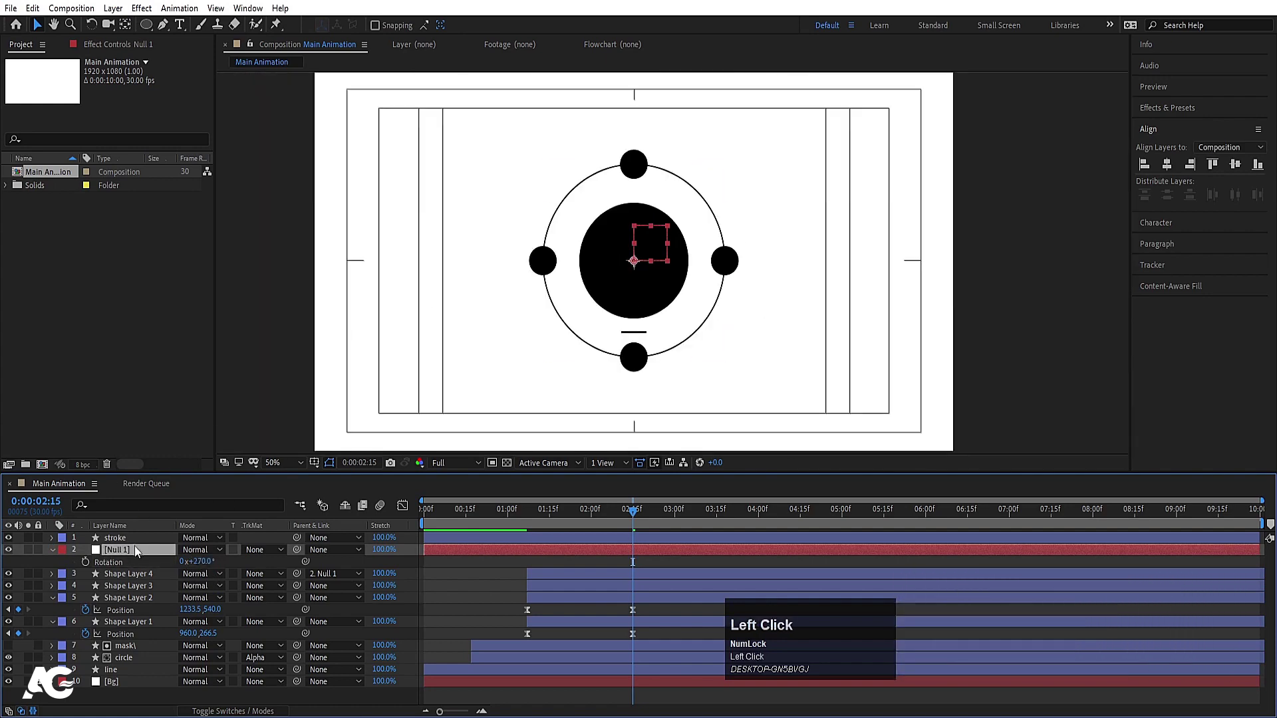
key("Delete")
Show the keyframed properties of all layers and preview the four circles' outward move from 0:00:01:03.
key("u")
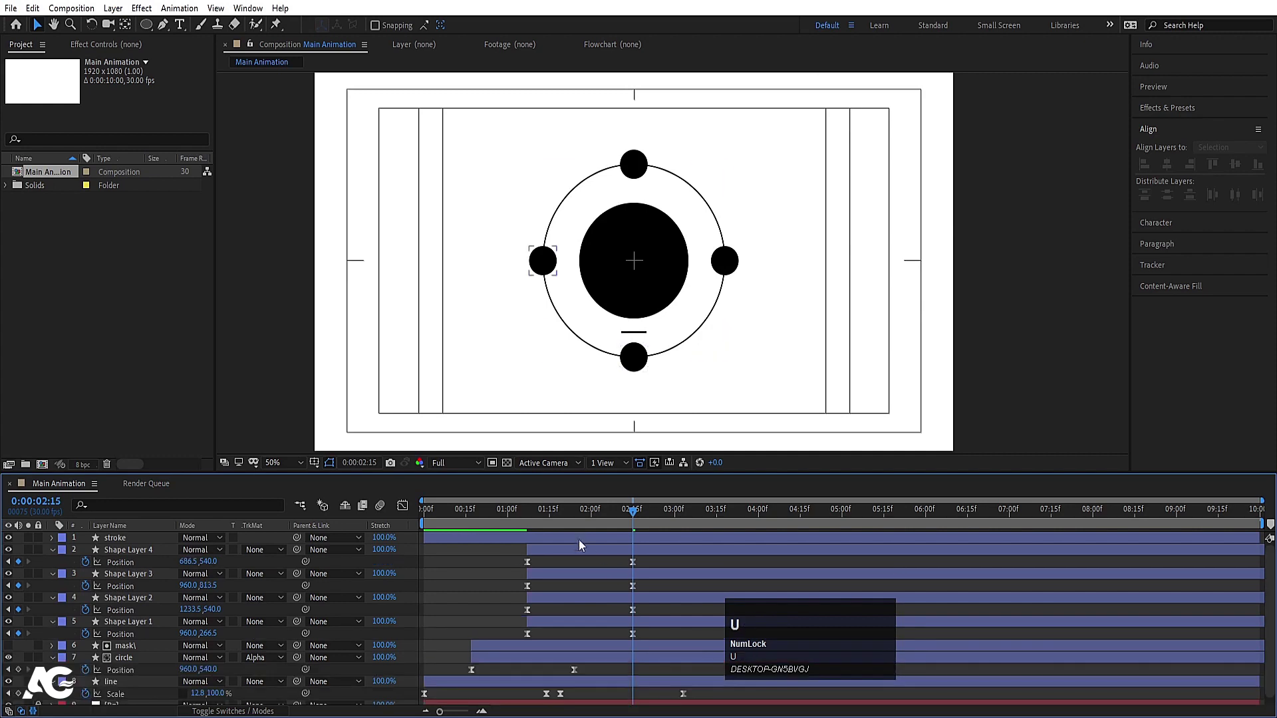
left_click(516, 525)
key("space")
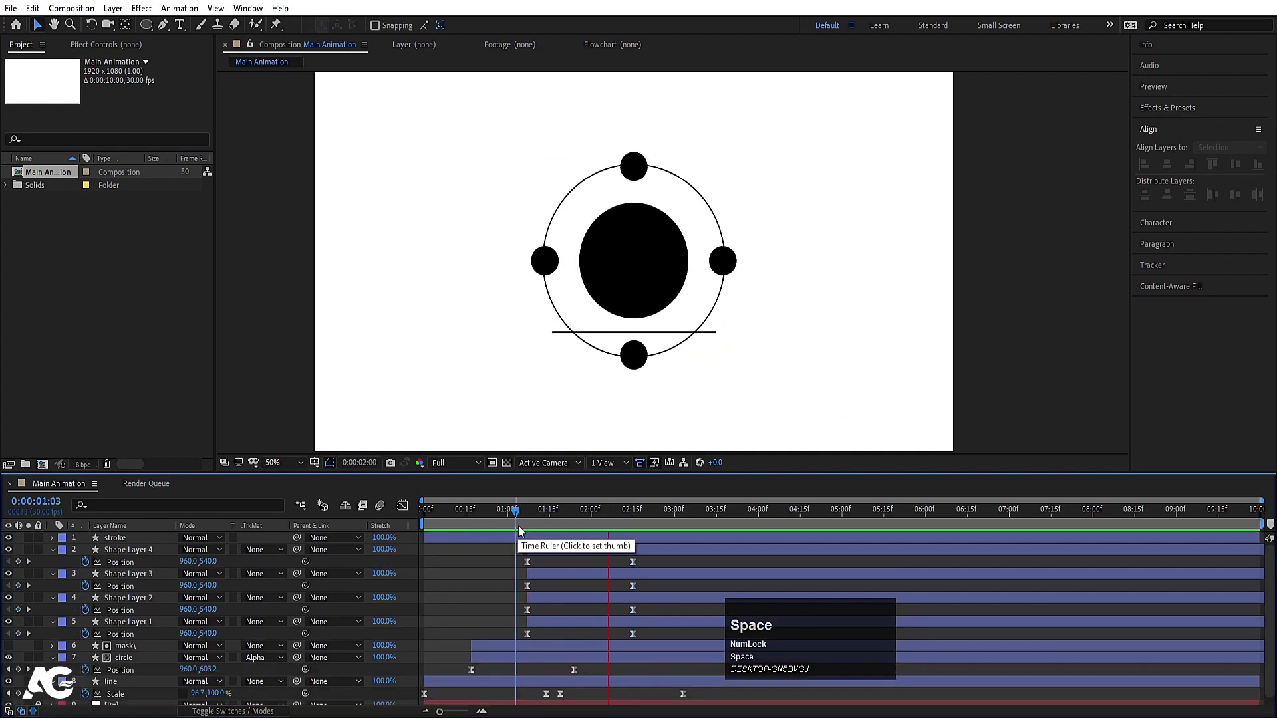
key("space")
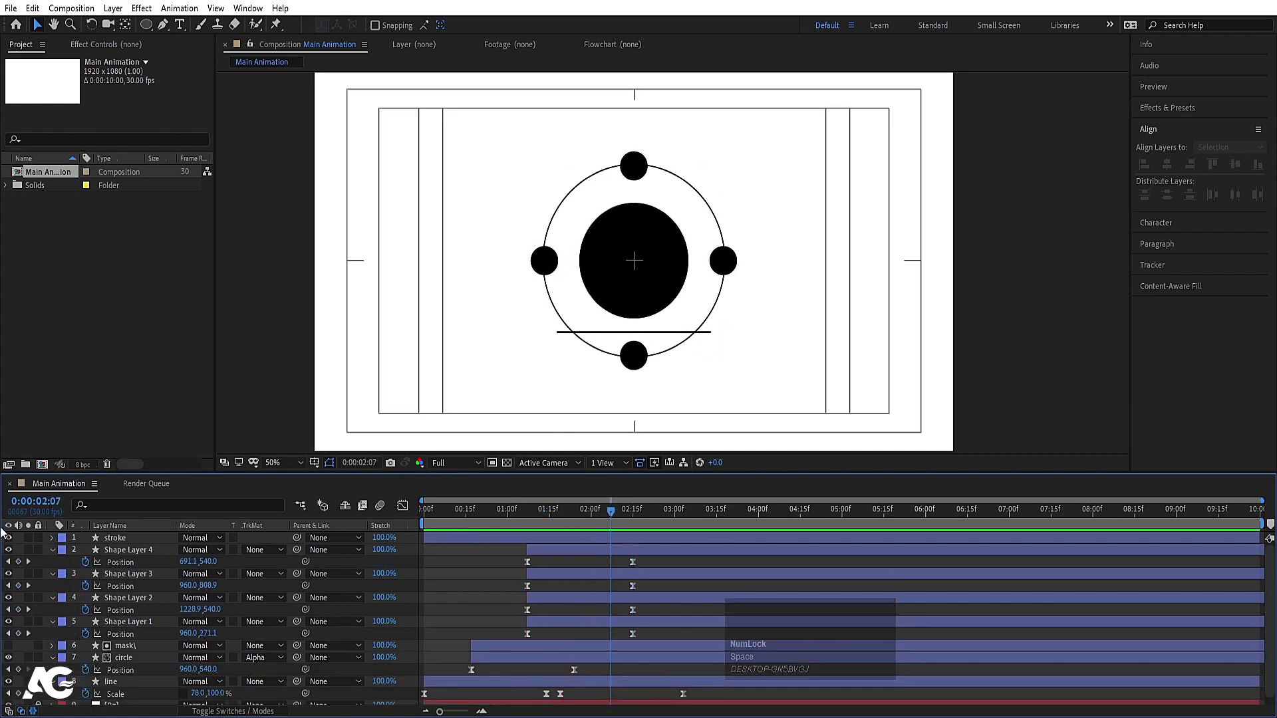
Start the stroke layer at 0:00:02:07 and add Trim Paths to its contents.
left_click(110, 538)
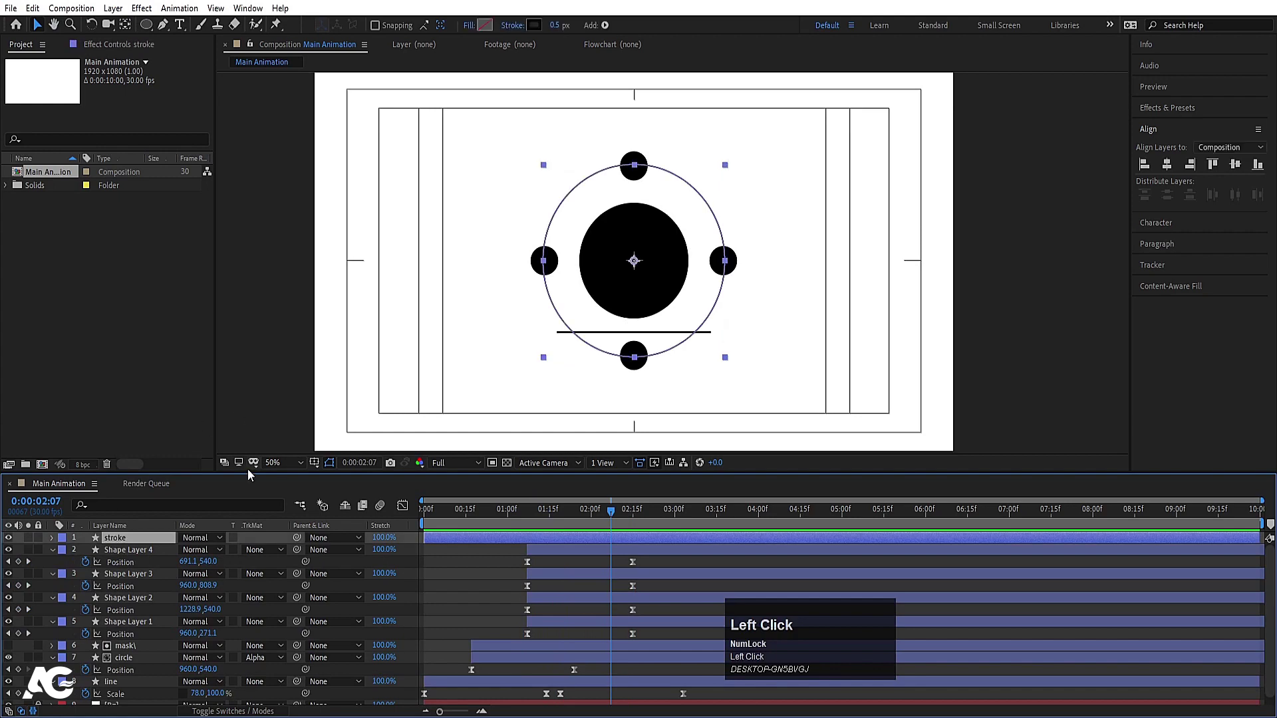
key("bracketleft")
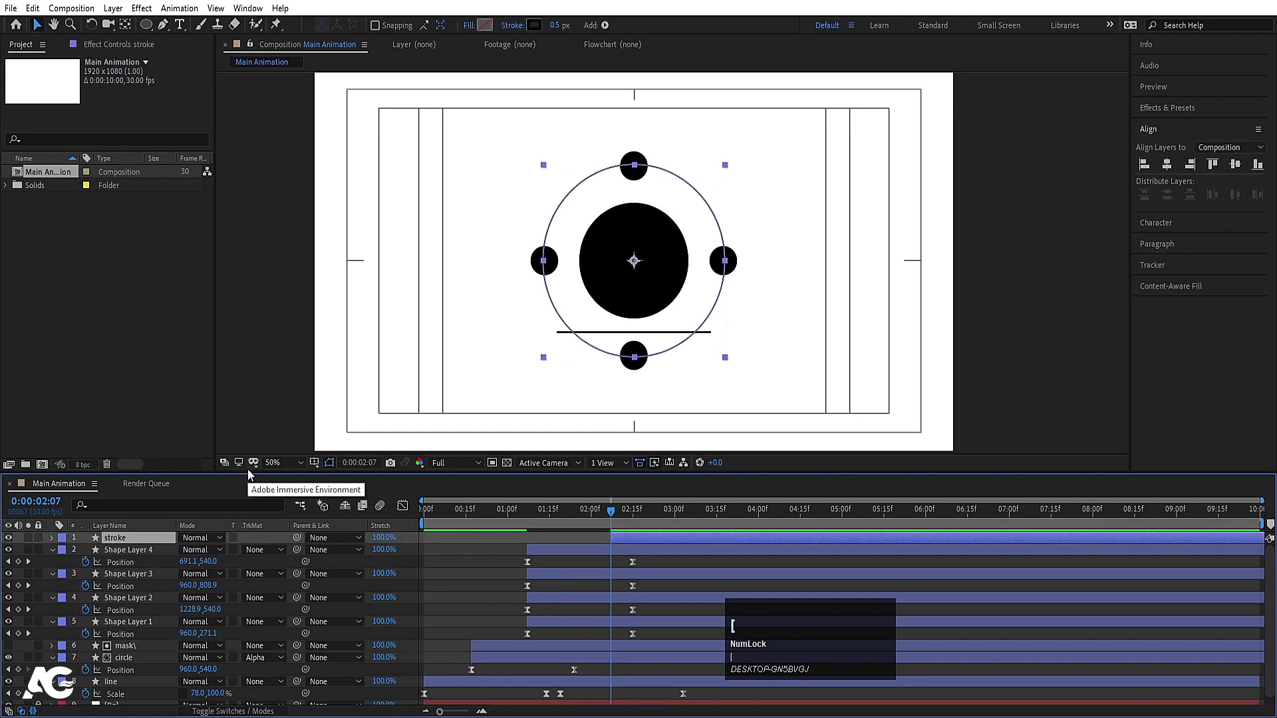
left_click(53, 538)
left_click(282, 550)
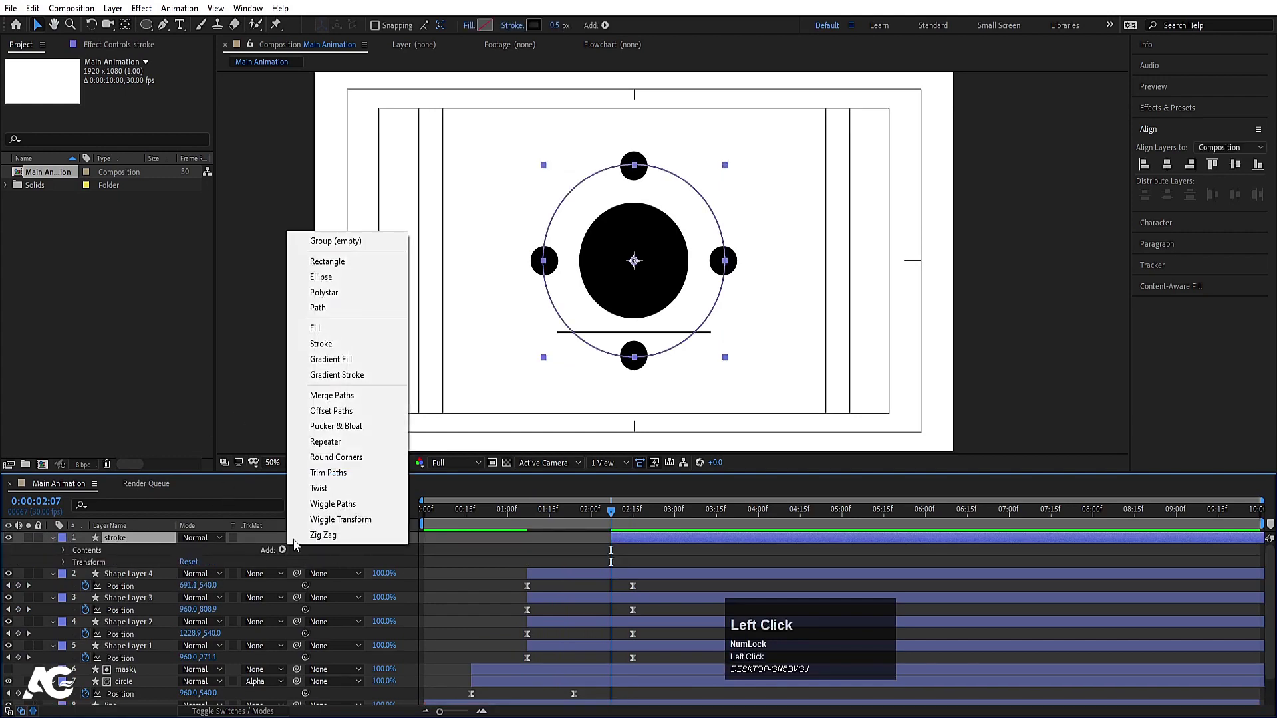
left_click(343, 474)
left_click(75, 575)
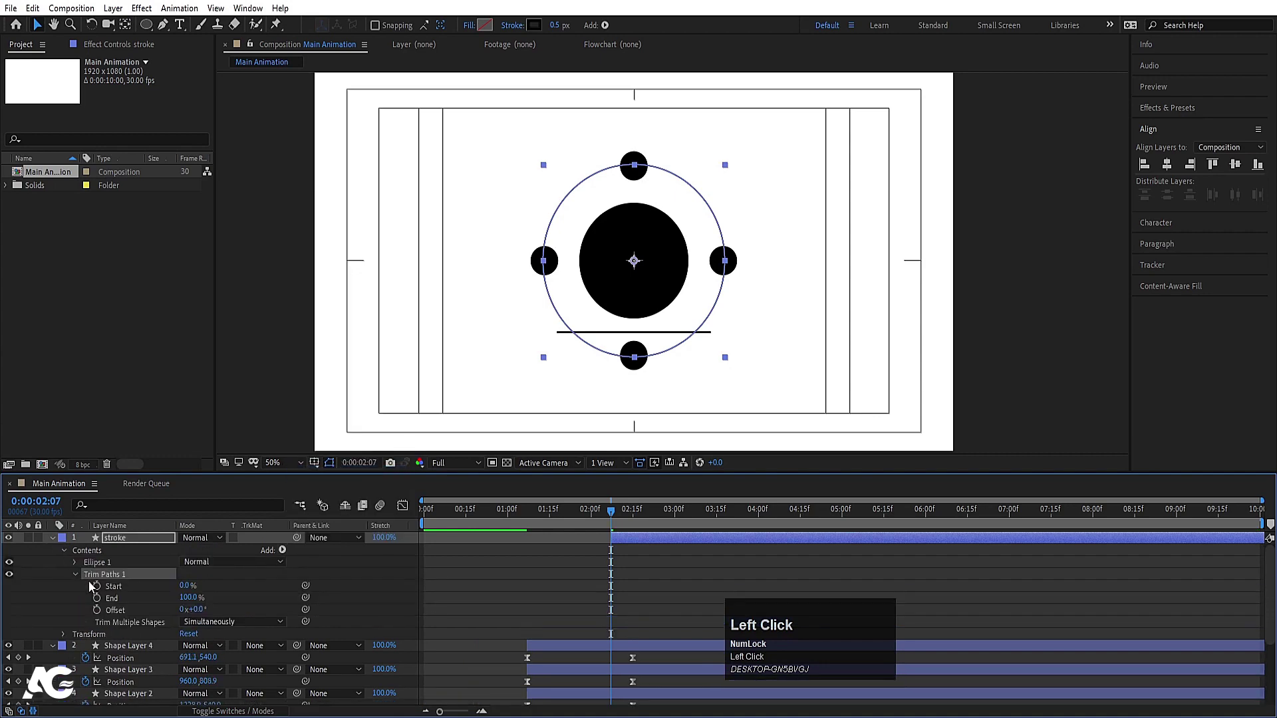
Keyframe the stroke's Trim Paths End from 0% at 0:00:02:07 to 100% at 0:00:04:00.
left_click_drag(178, 599, 127, 599)
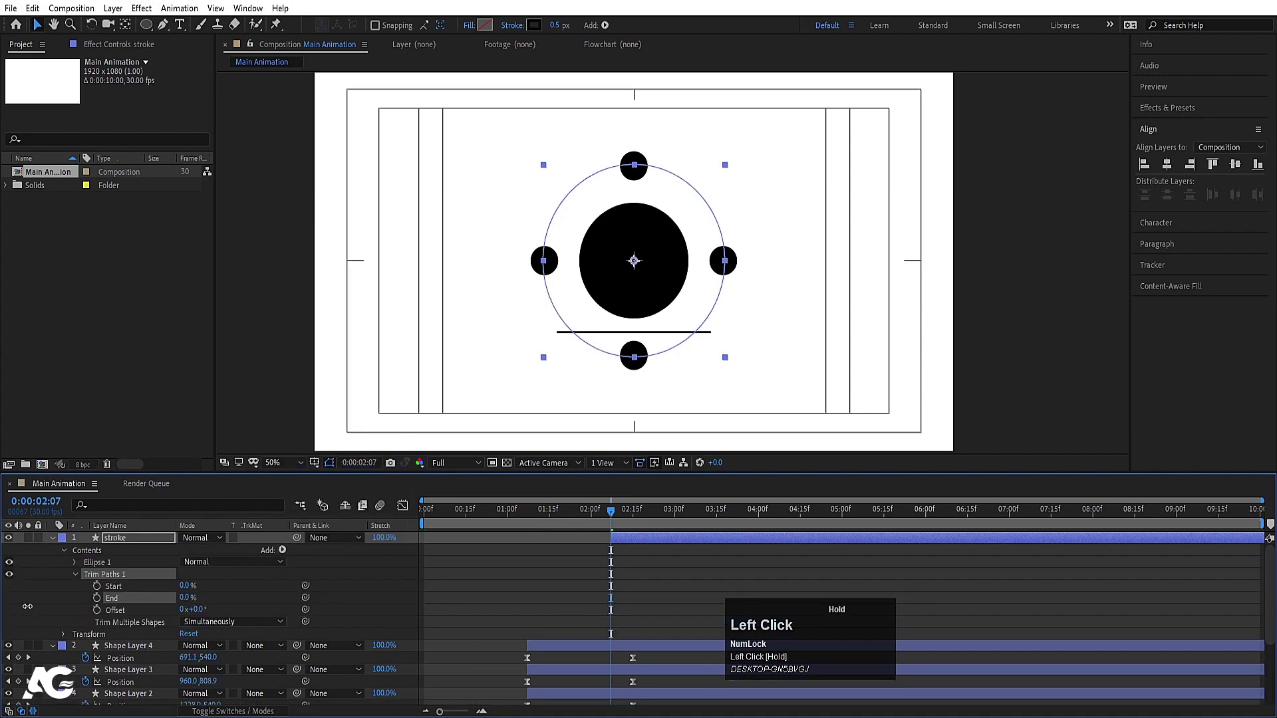
left_click_drag(27, 607, 27, 606)
left_click(97, 598)
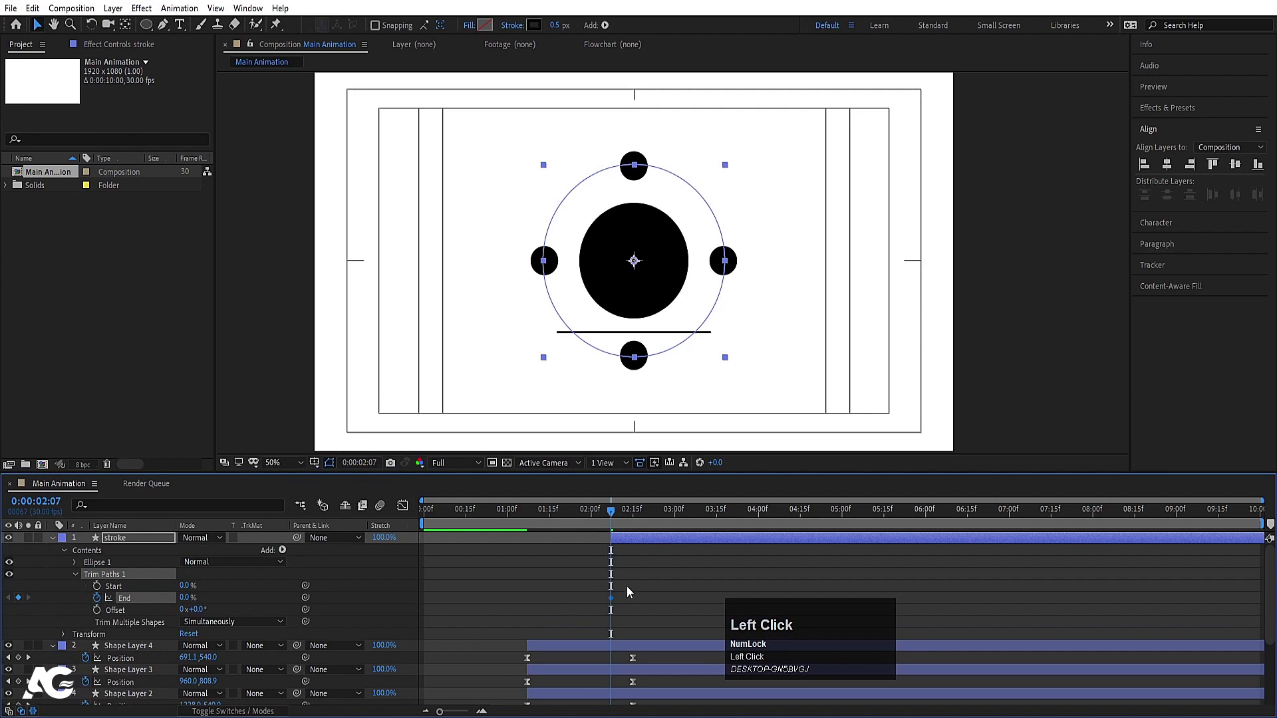
key("u")
left_click(758, 514)
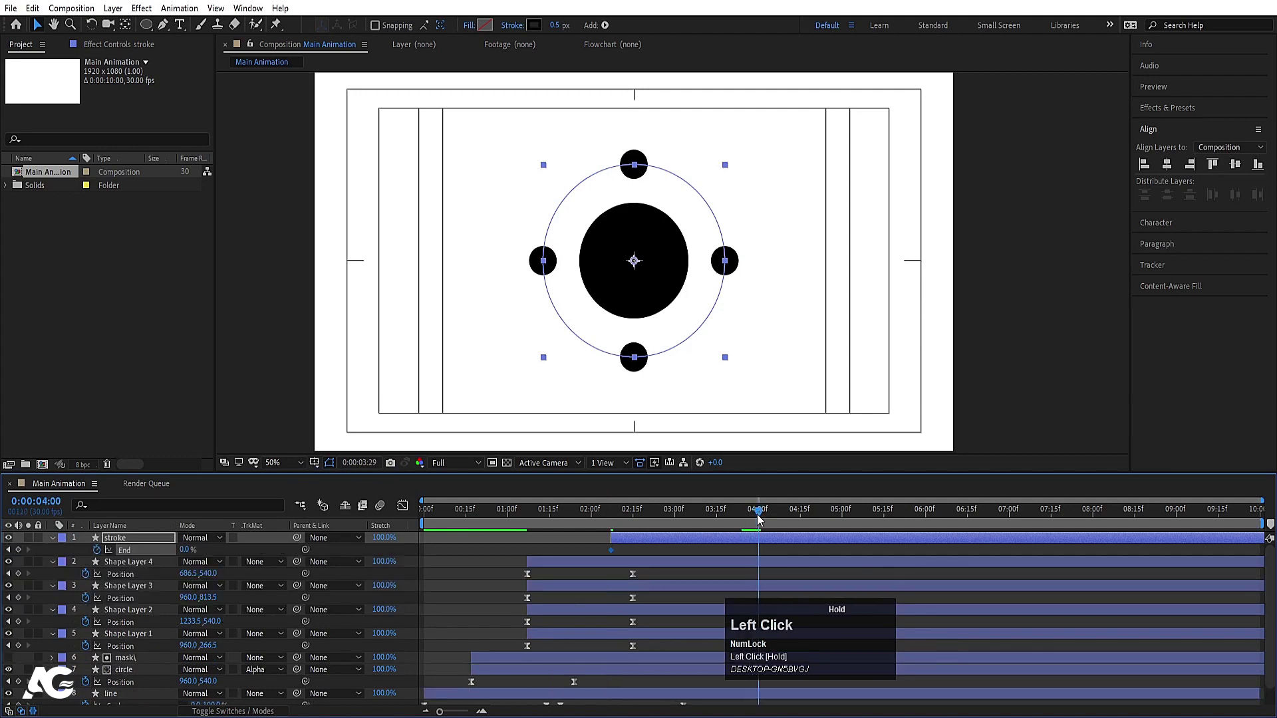
left_click_drag(197, 565, 648, 558)
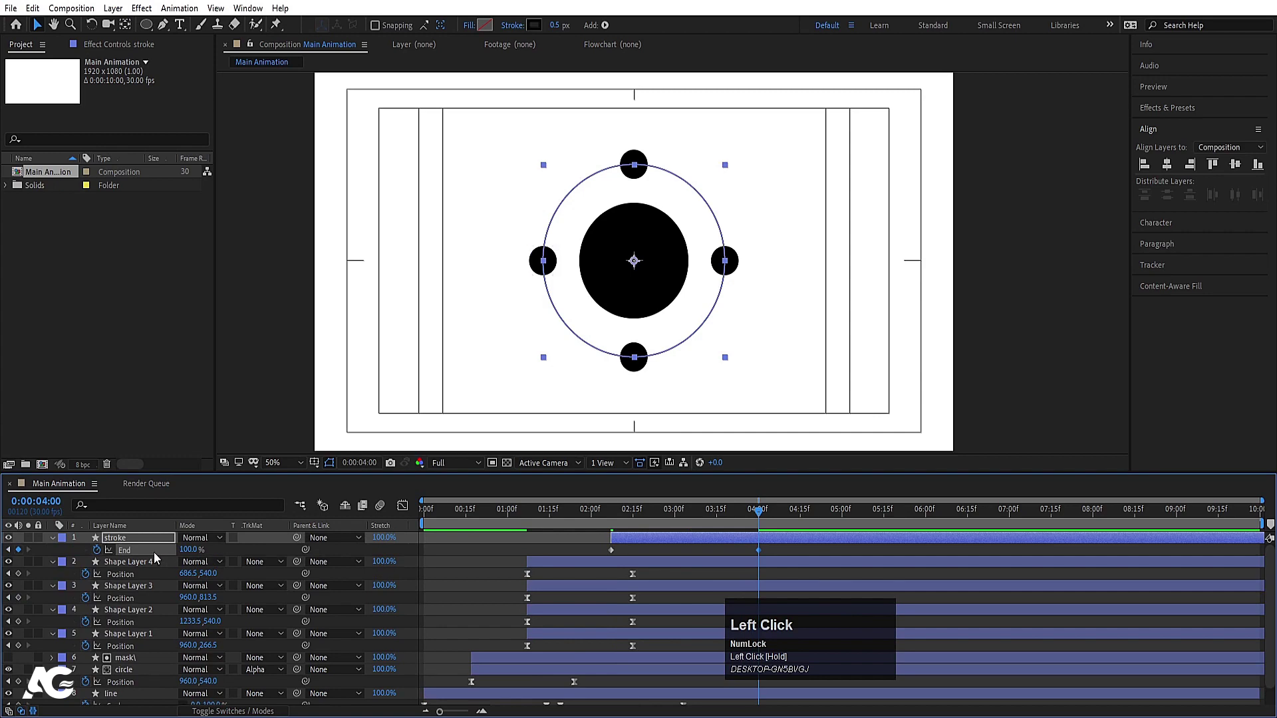
Apply Easy Ease to the stroke's End keyframes, steepen the middle of their speed curve, and preview the ring drawing on.
key("F9")
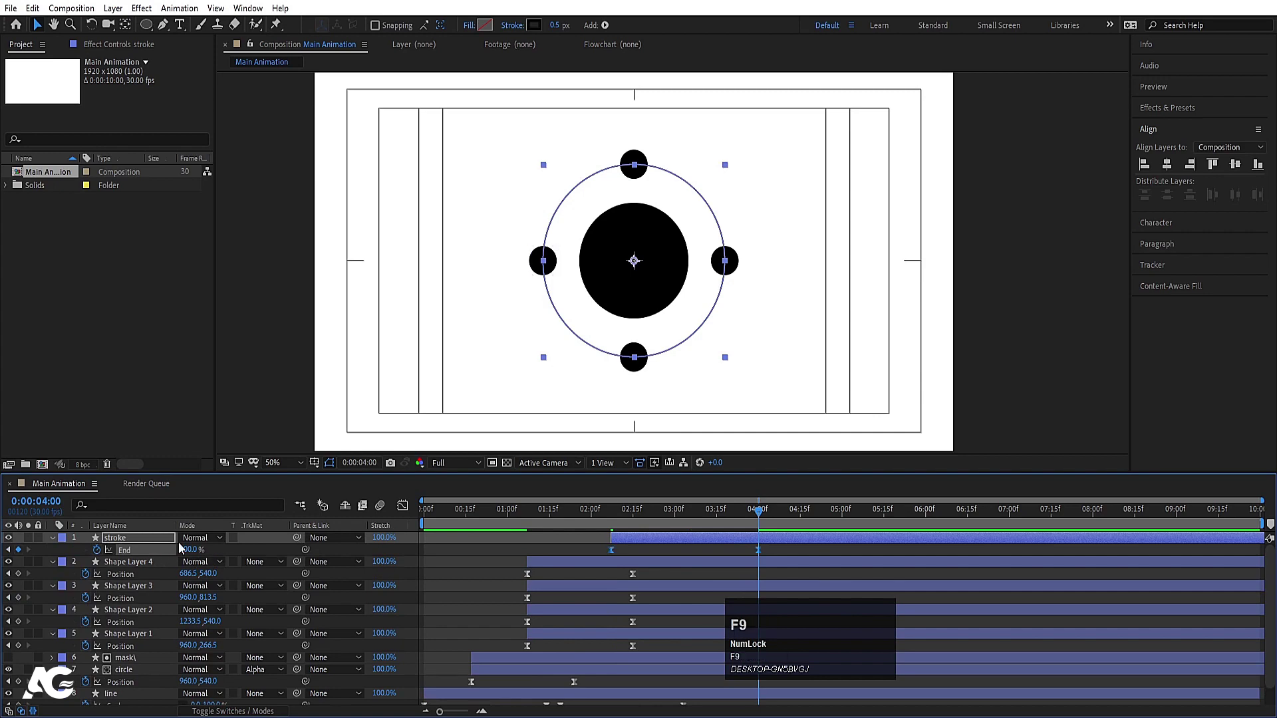
left_click(401, 507)
left_click_drag(562, 630, 858, 685)
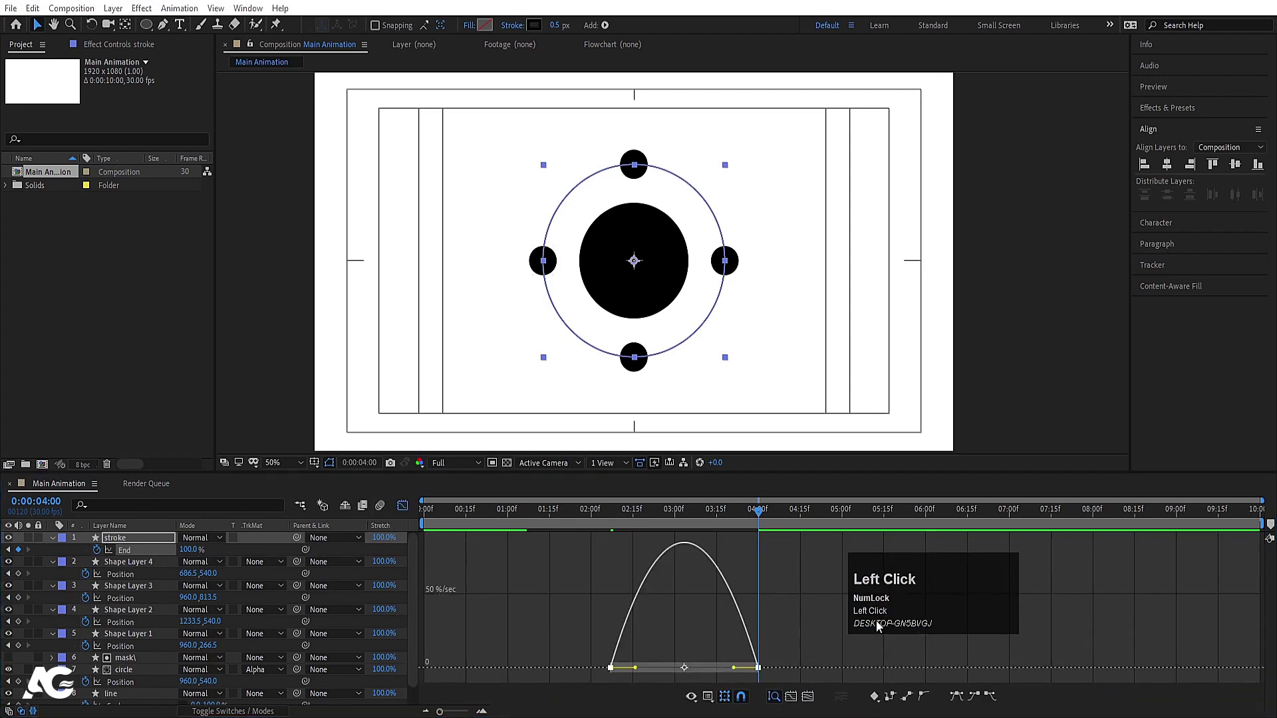
left_click_drag(725, 670, 659, 669)
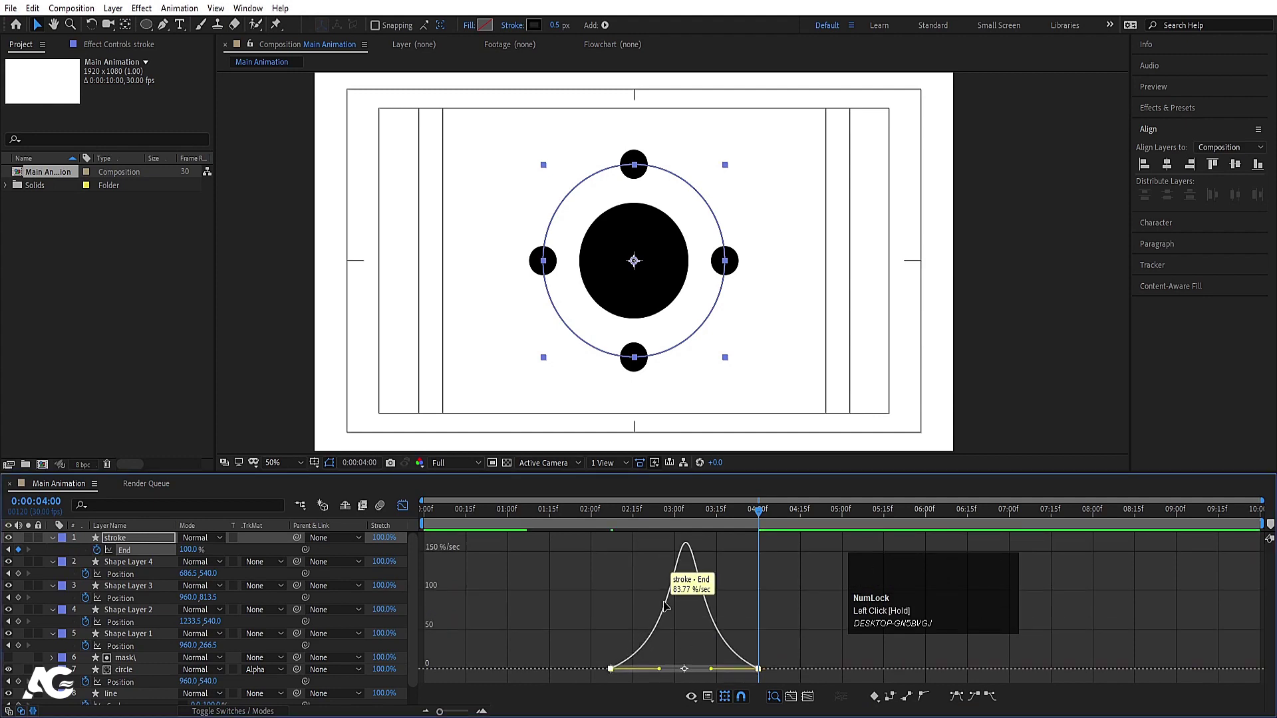
left_click(610, 516)
key("space")
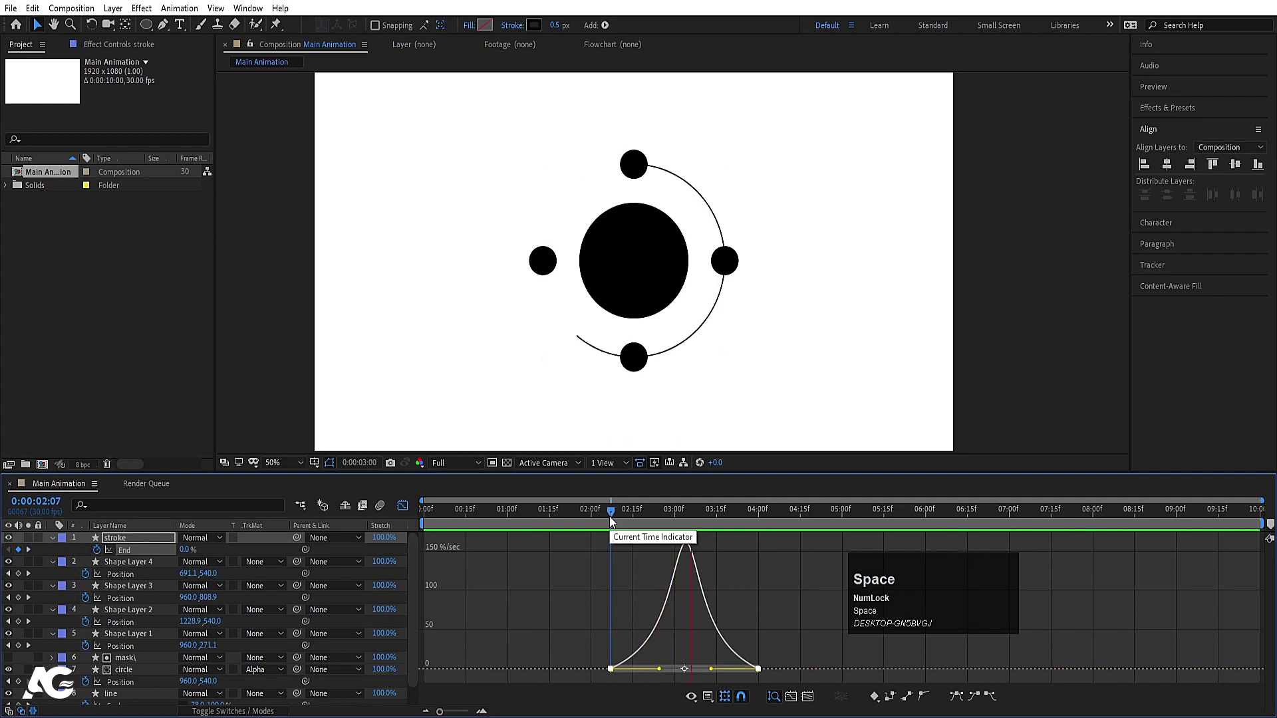
left_click(402, 505)
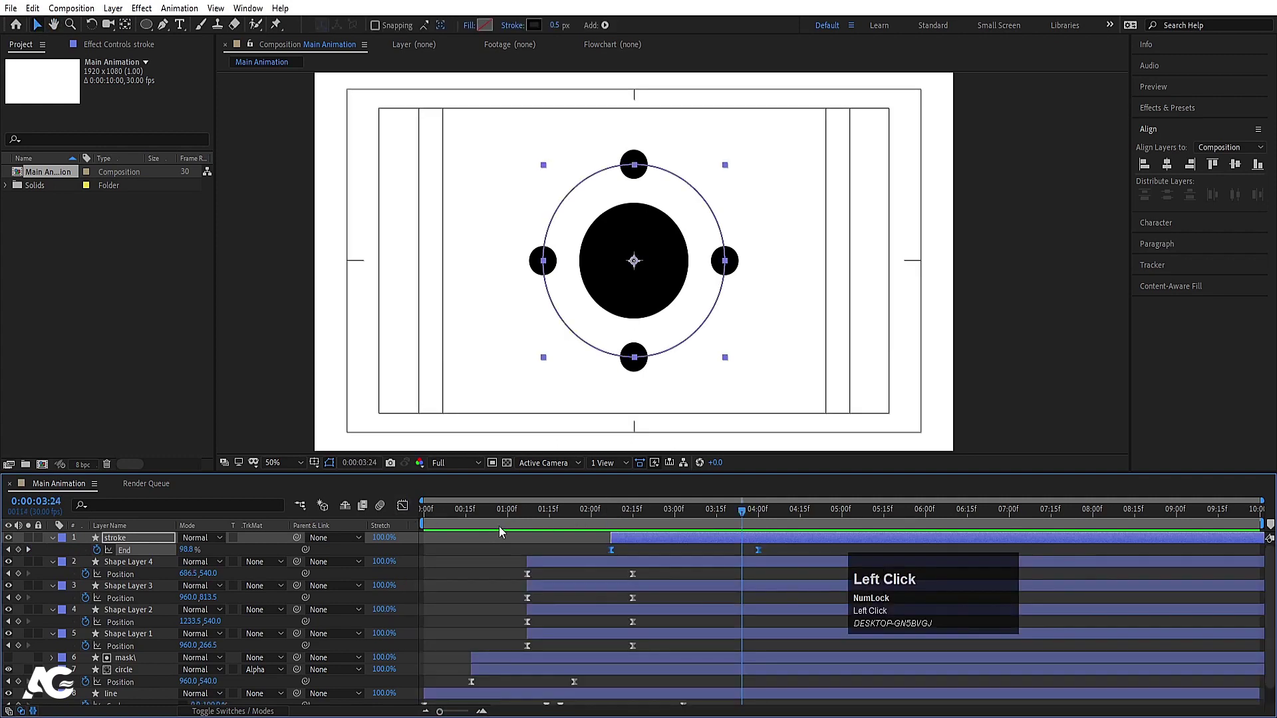
Preview the animation from the start and move Shape Layer 1 to begin at 0:00:00:27.
left_click(421, 516)
key("space")
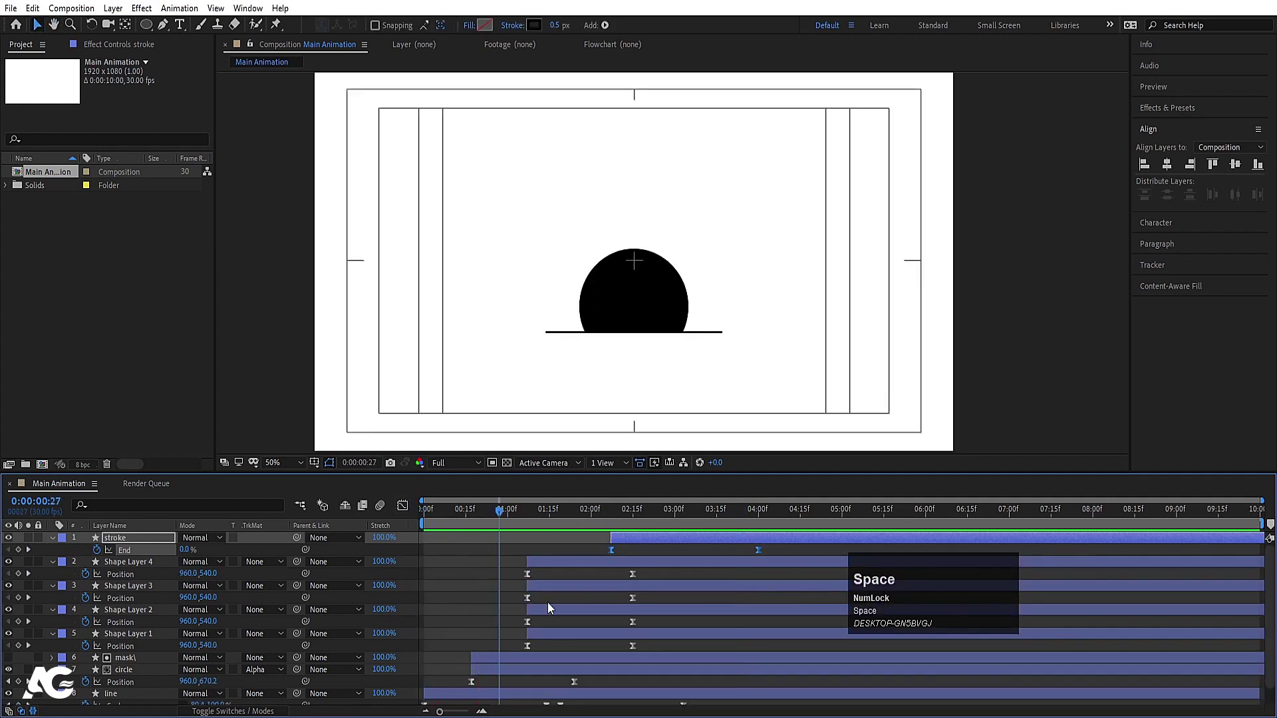
left_click(552, 633)
key("bracketleft")
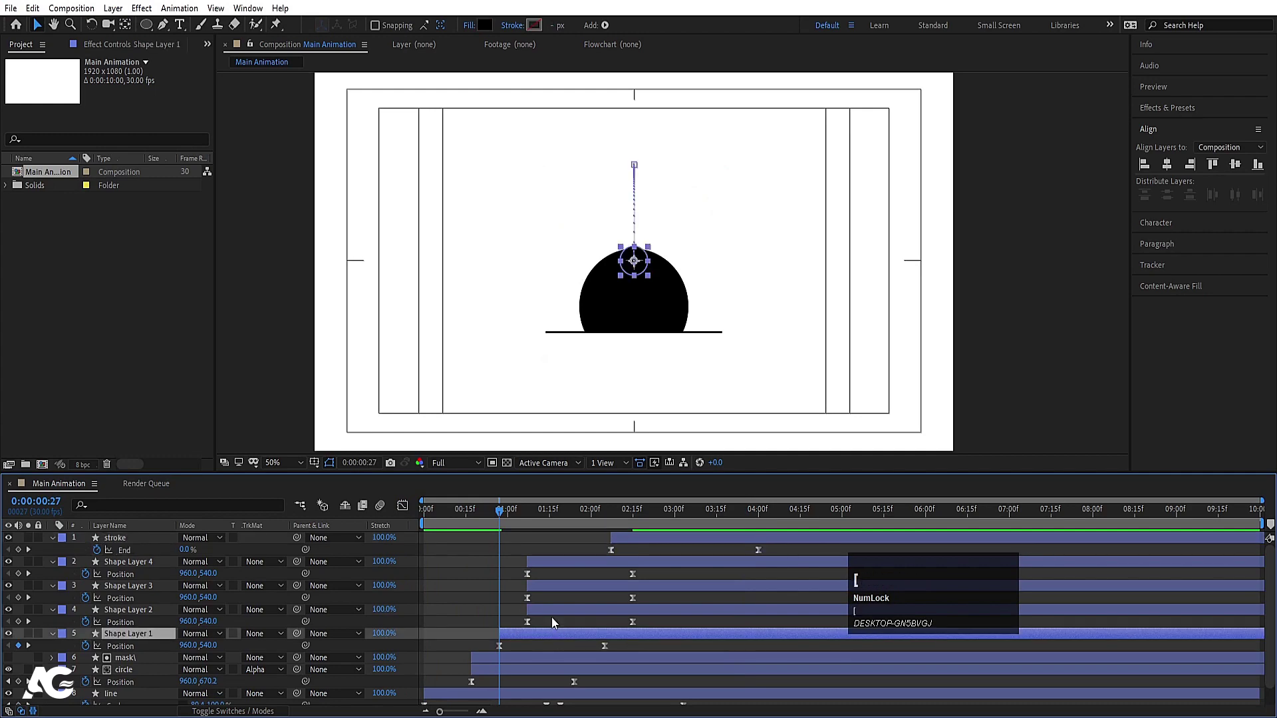
Stagger the circles by starting Shape Layer 3 at 0:00:01:17 and Shape Layer 4 at 0:00:01:27, and preview the timing.
left_click_drag(548, 524, 555, 516)
left_click(549, 588)
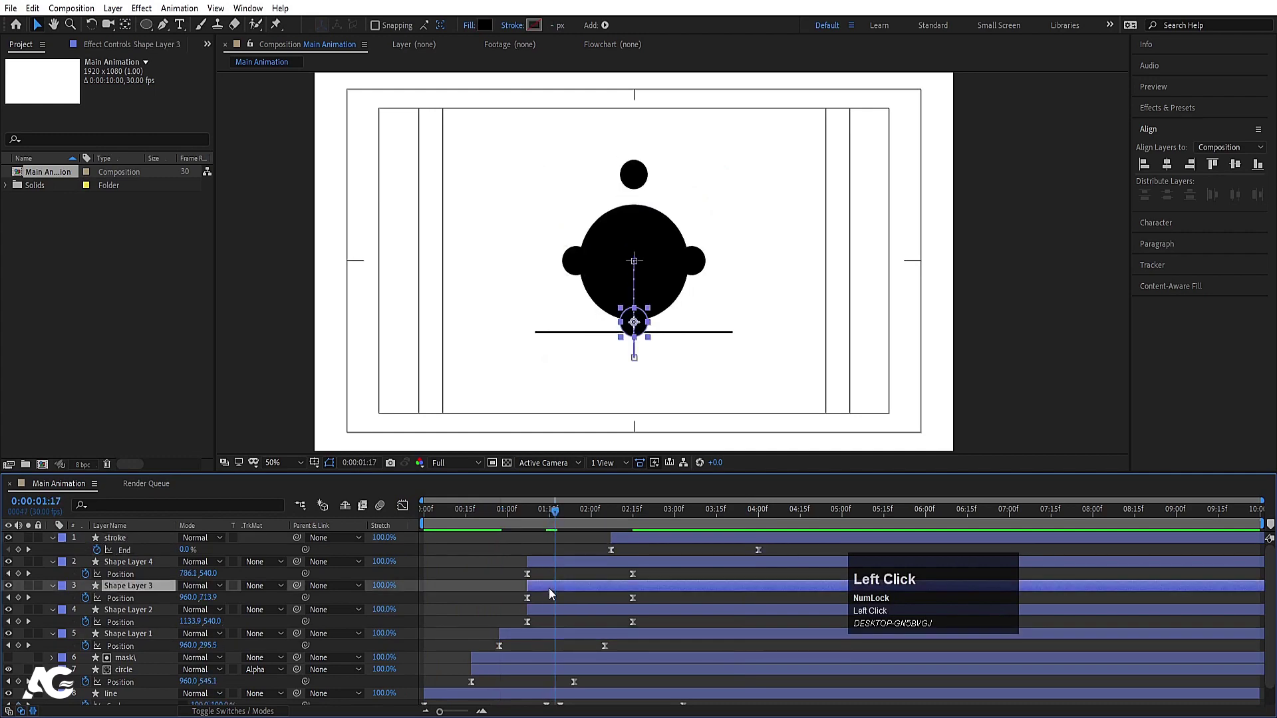
key("bracketleft")
left_click(582, 513)
left_click(581, 561)
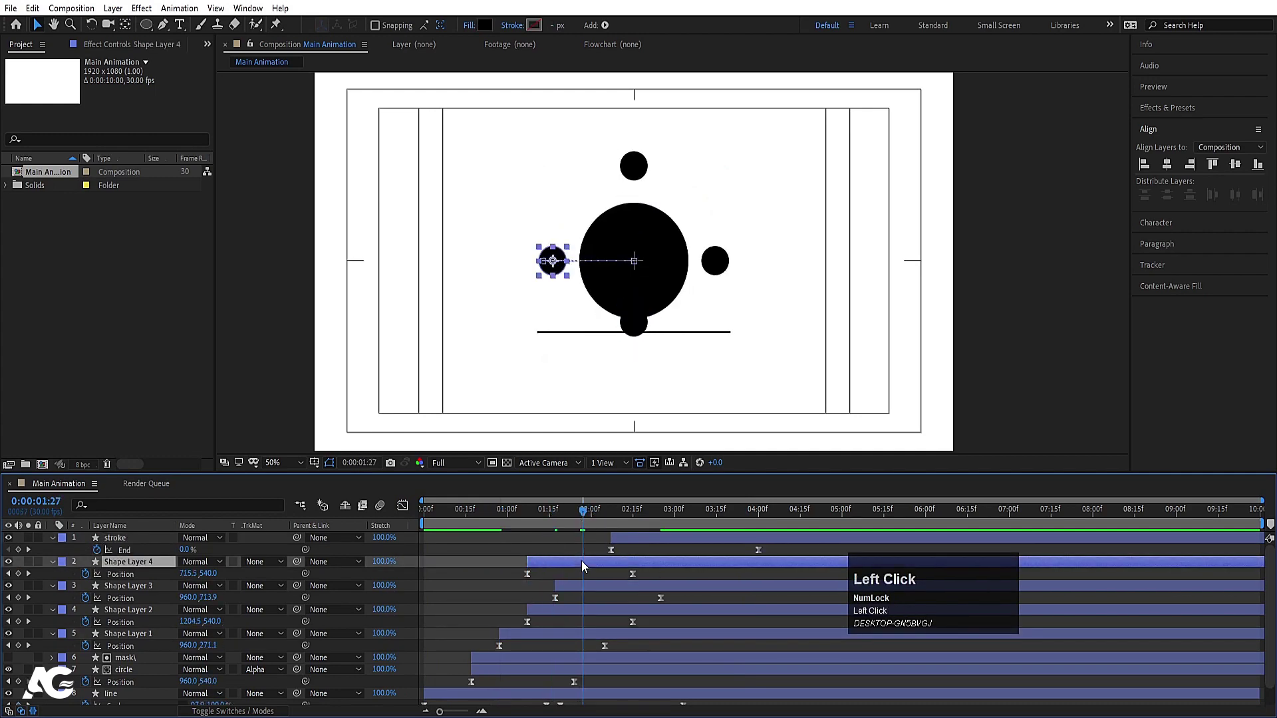
key("bracketleft")
key("space")
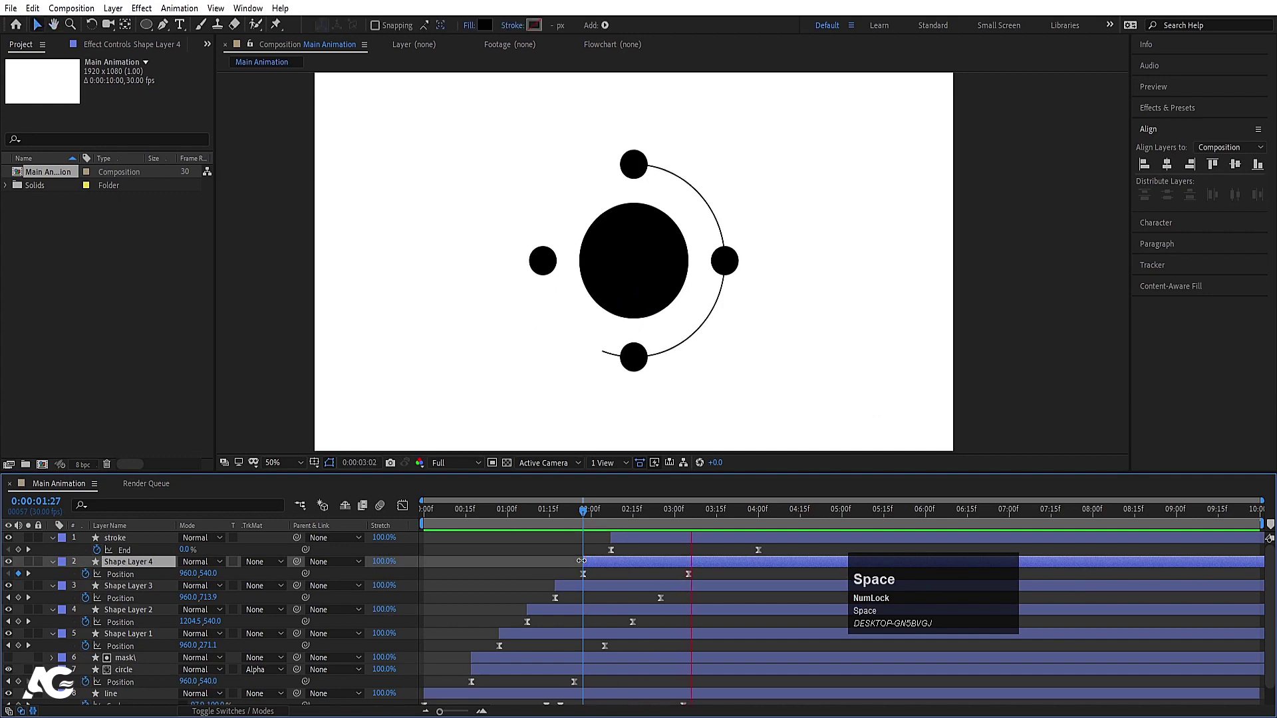
Collapse the keyframed properties of all layers and add a new null object to the composition.
left_click(539, 554)
key("u")
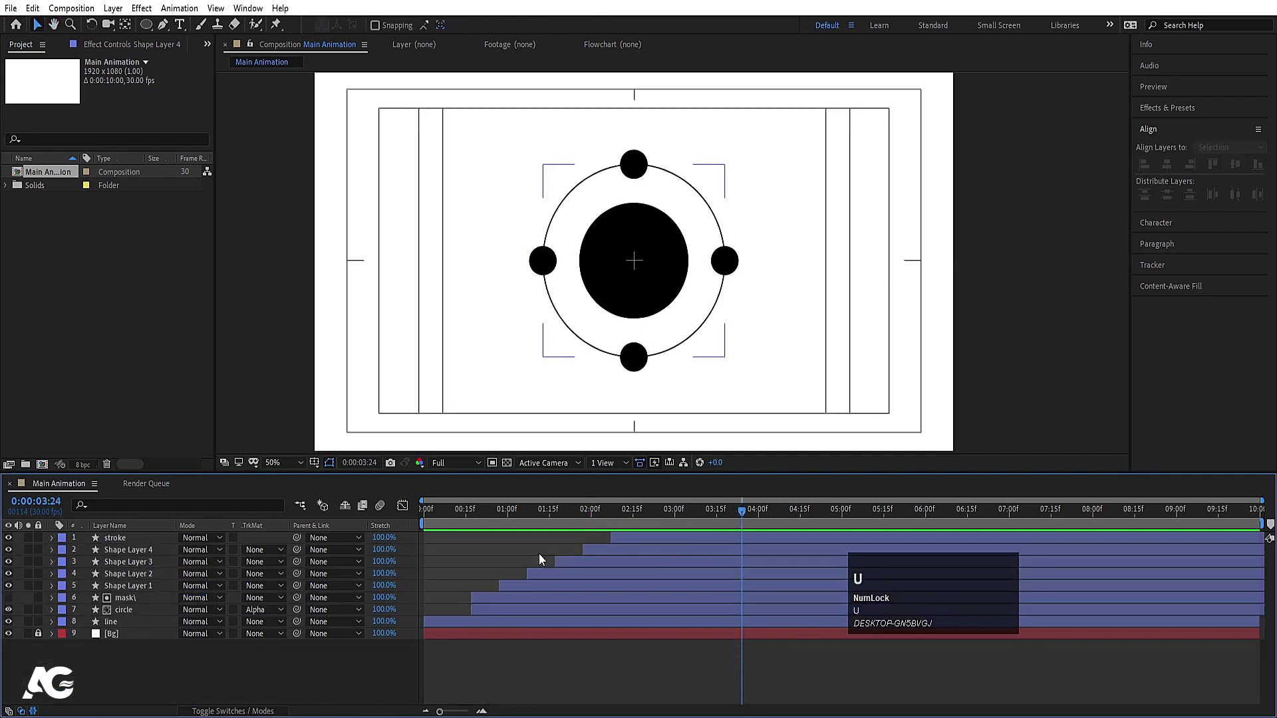
right_click(114, 614)
left_click(160, 516)
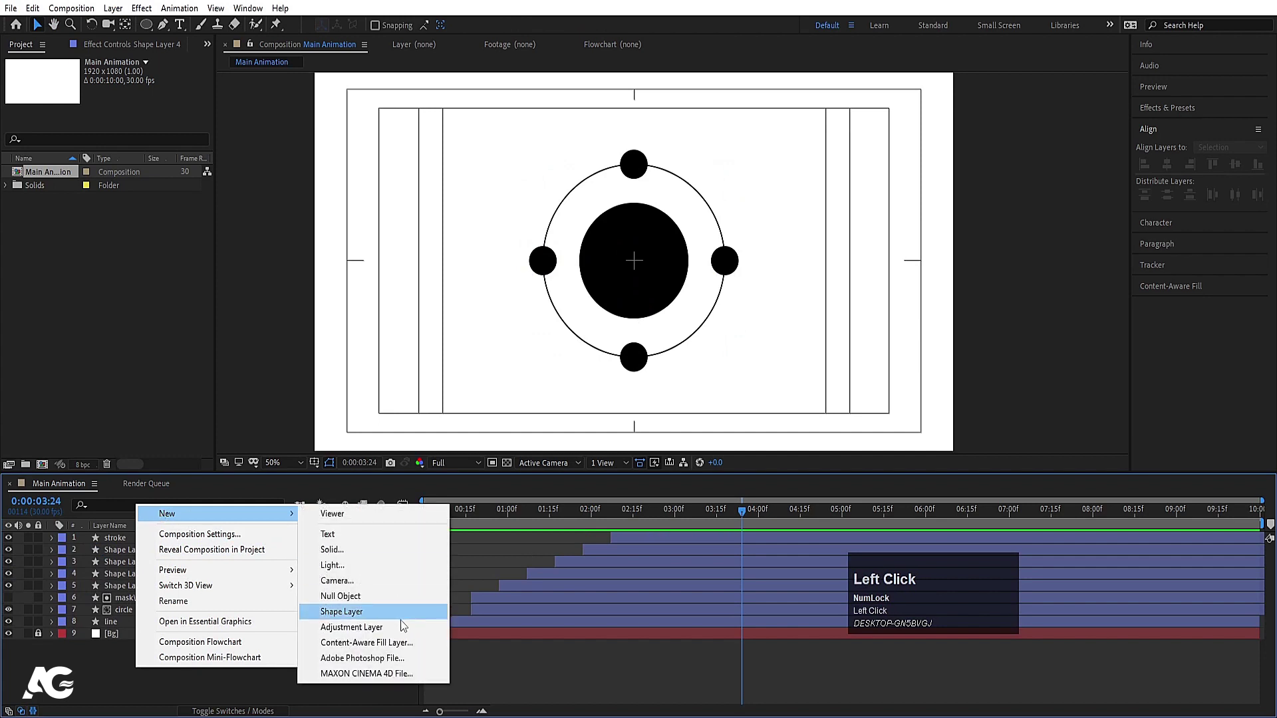
left_click(399, 597)
Parent the stroke layer and Shape Layers 1 to 4 to the new null.
left_click(506, 512)
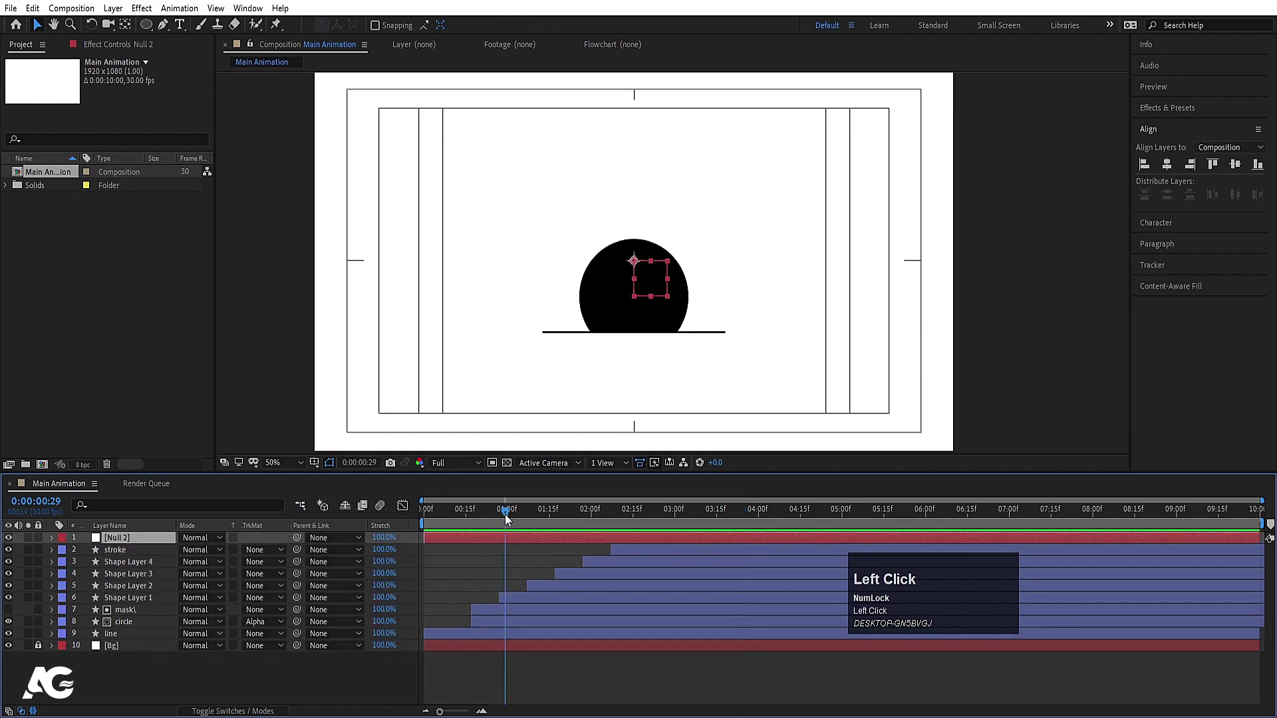
left_click(507, 601)
key("space")
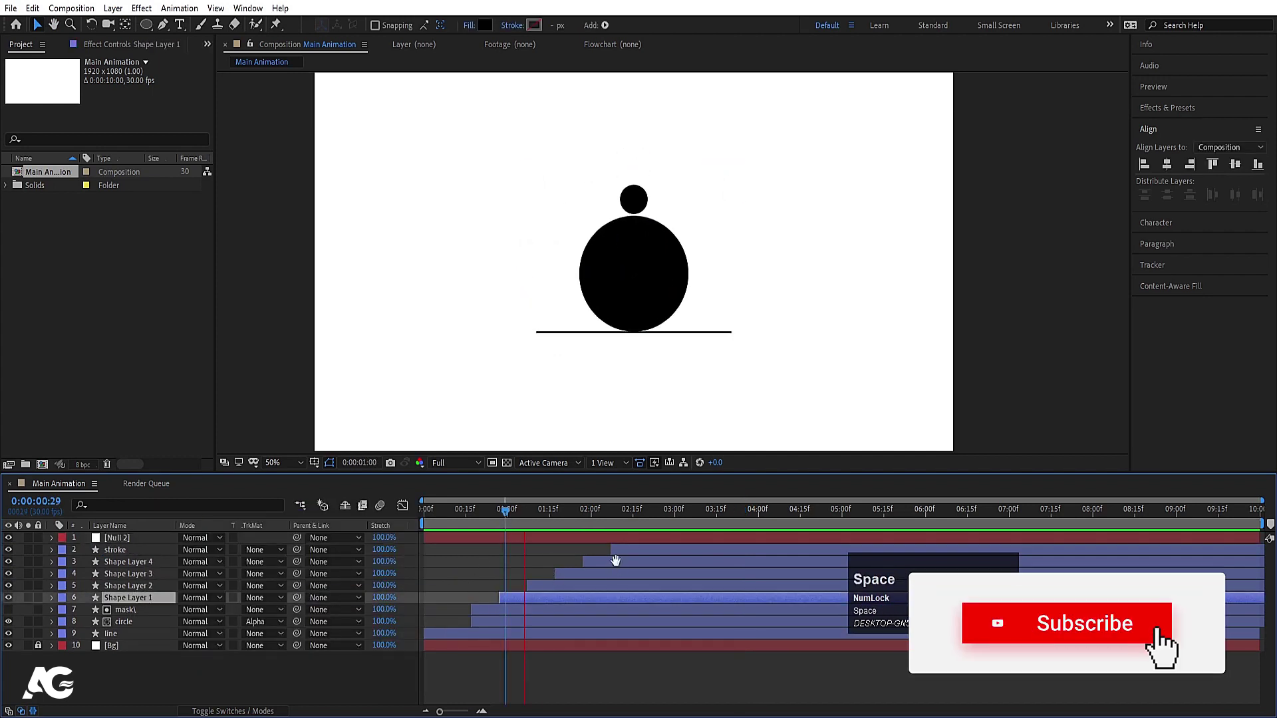
key("shift")
left_click(623, 551, "shift")
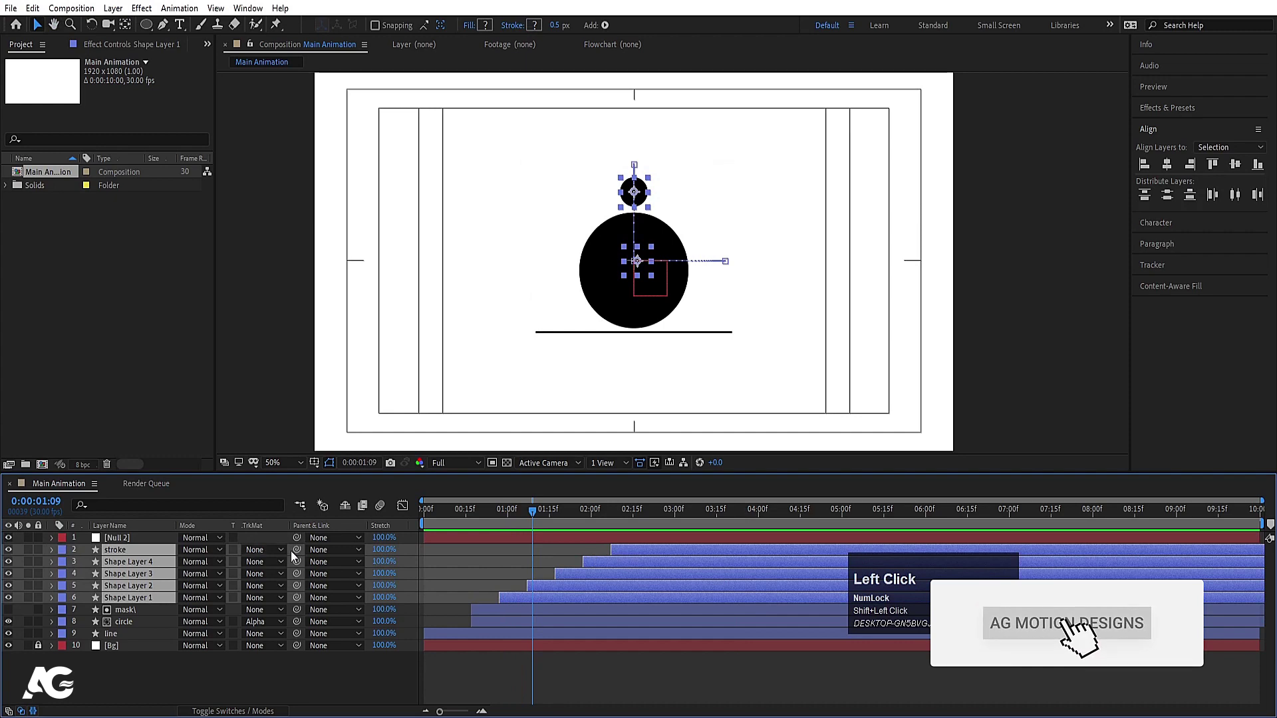
left_click_drag(280, 553, 133, 542)
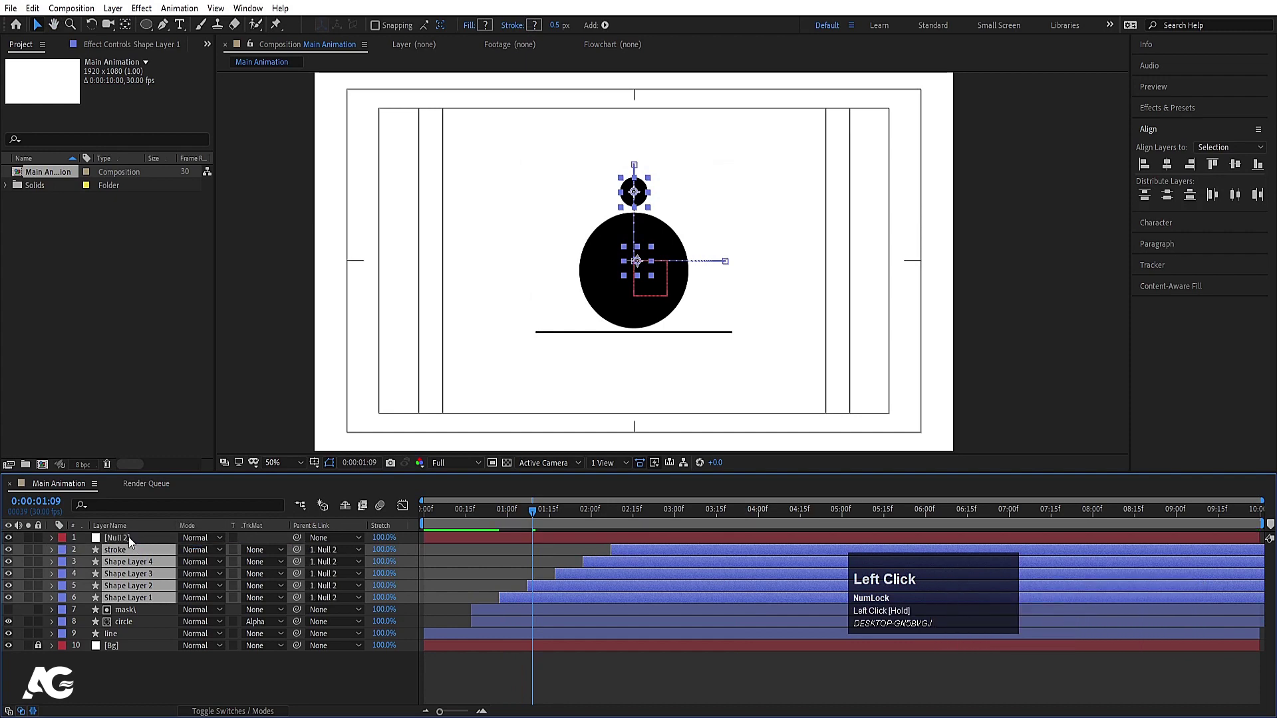
Add a 0° rotation keyframe to the null at 0:00:00:17.
left_click(129, 537)
left_click_drag(503, 514, 474, 519)
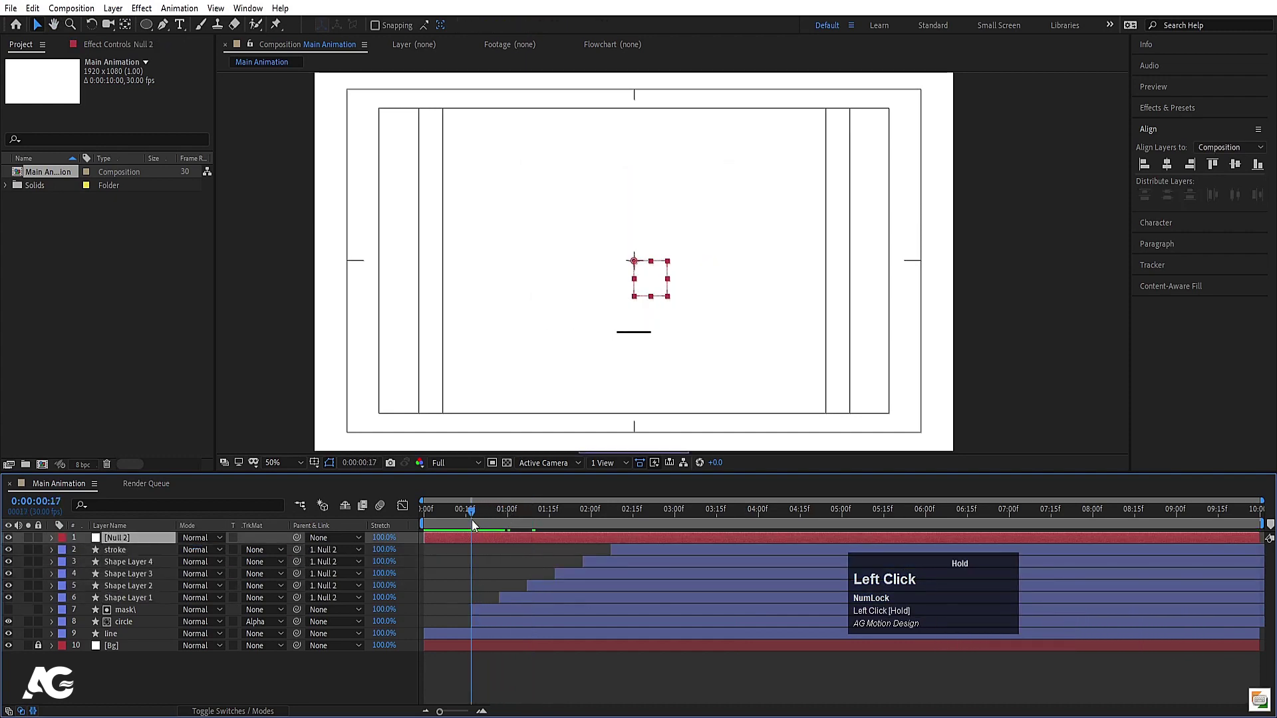
key("r")
left_click(83, 550)
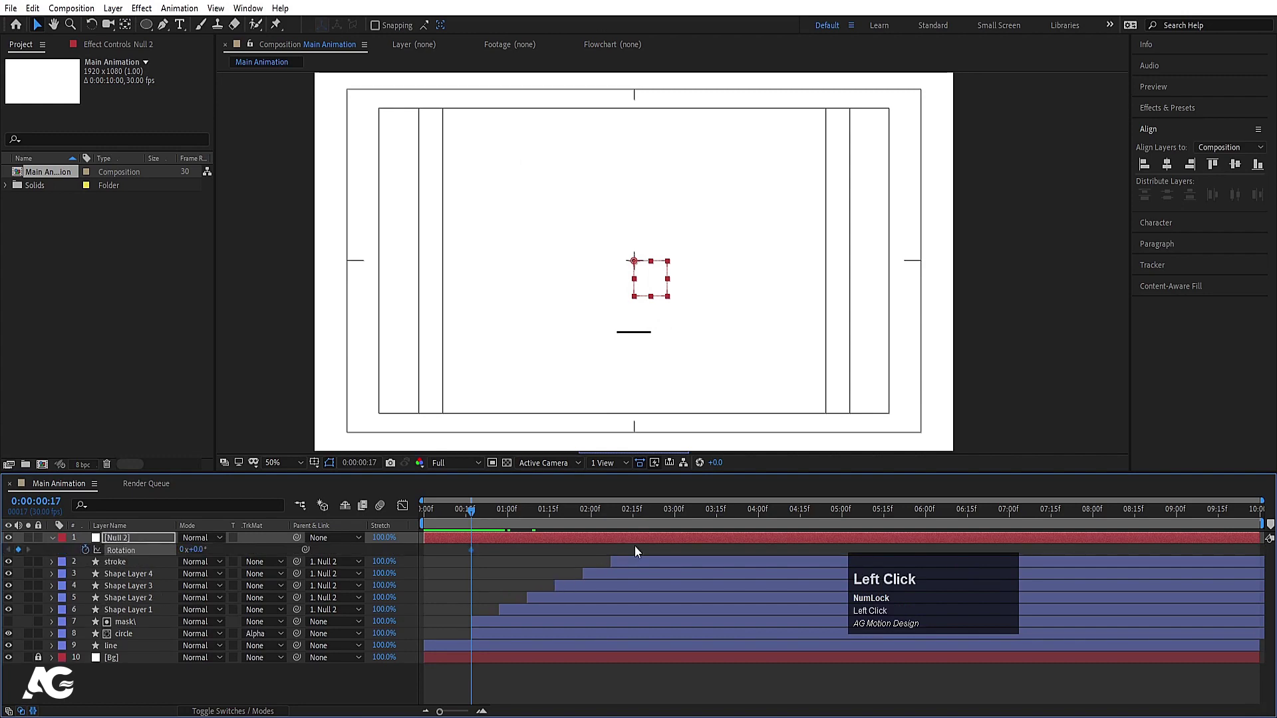
Preview the ring animation and set the null's rotation to one full turn at 0:00:03:29.
key("space")
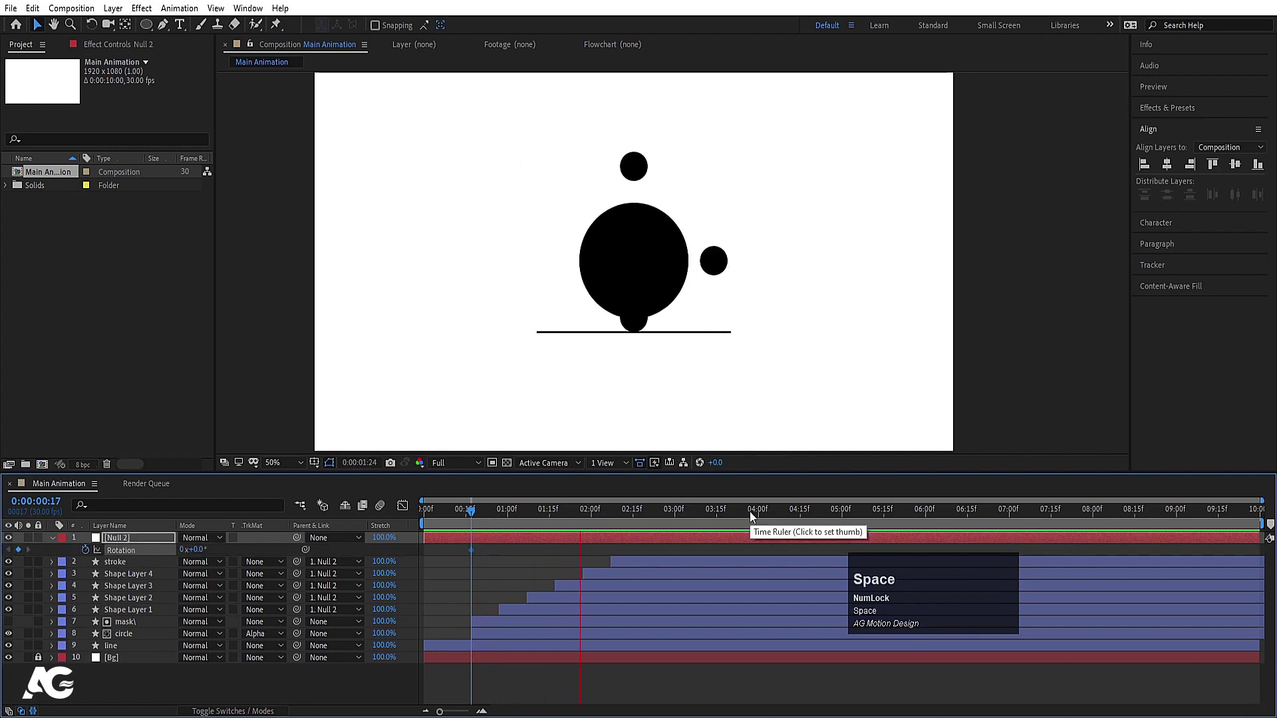
key("space")
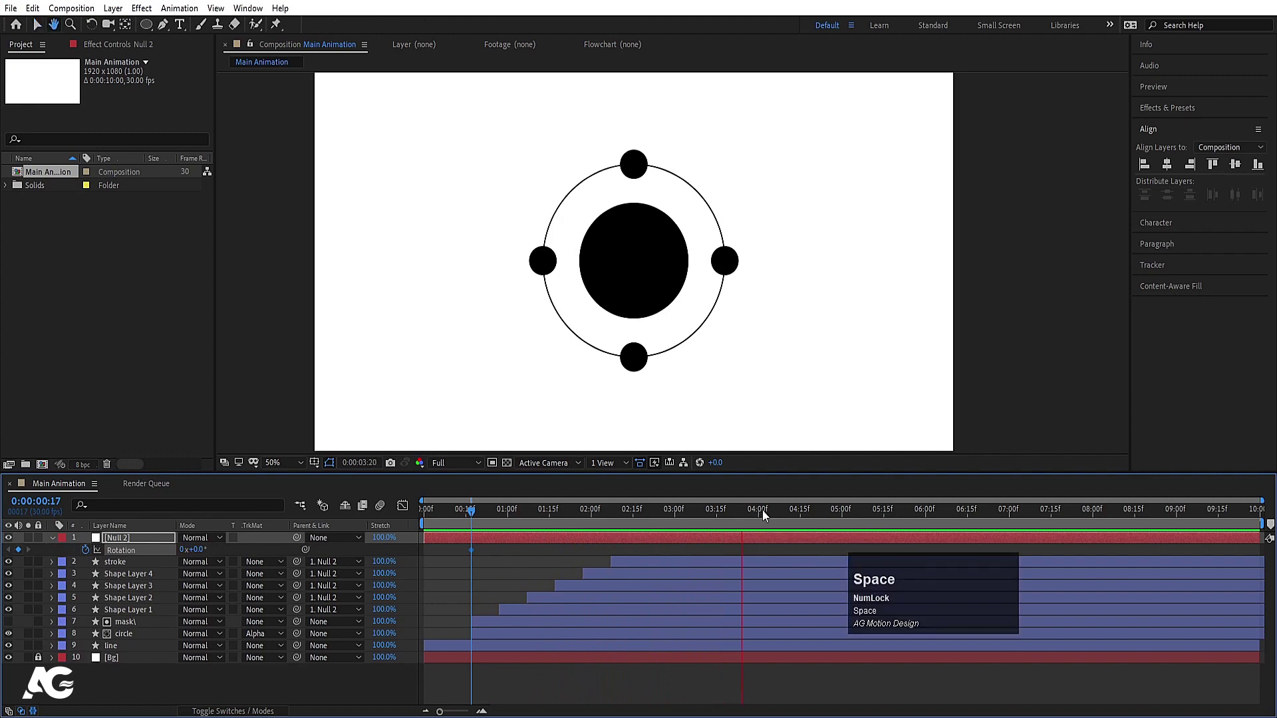
left_click(760, 509)
left_click_drag(760, 516, 753, 515)
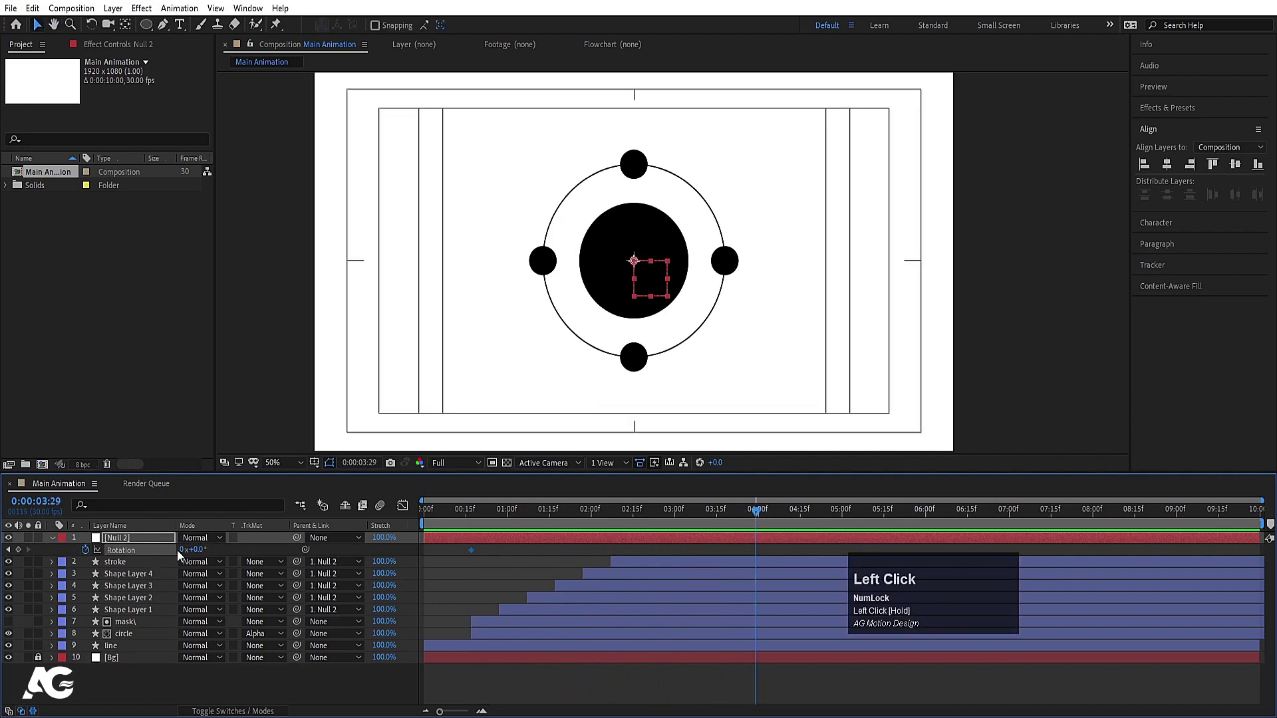
type("1")
key("Return")
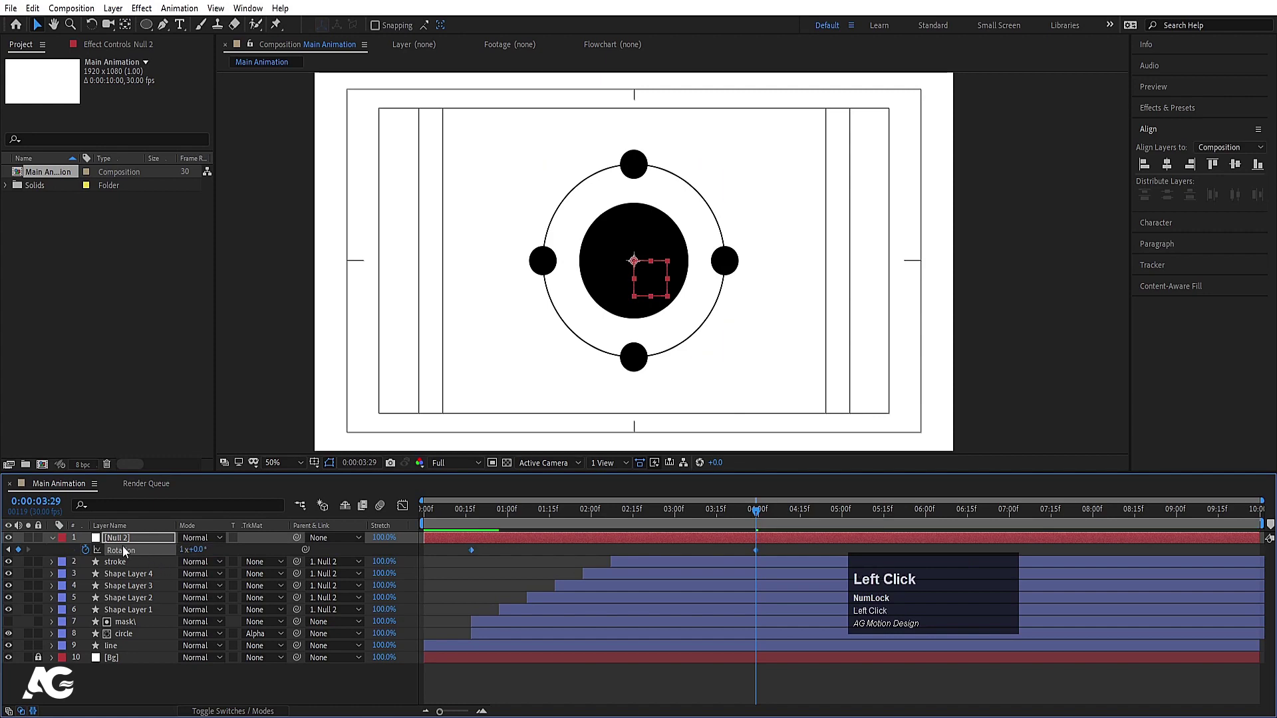
Shape the null's eased rotation speed curve into a sharp central peak with about 80% influence, and preview the spin.
left_click(402, 505)
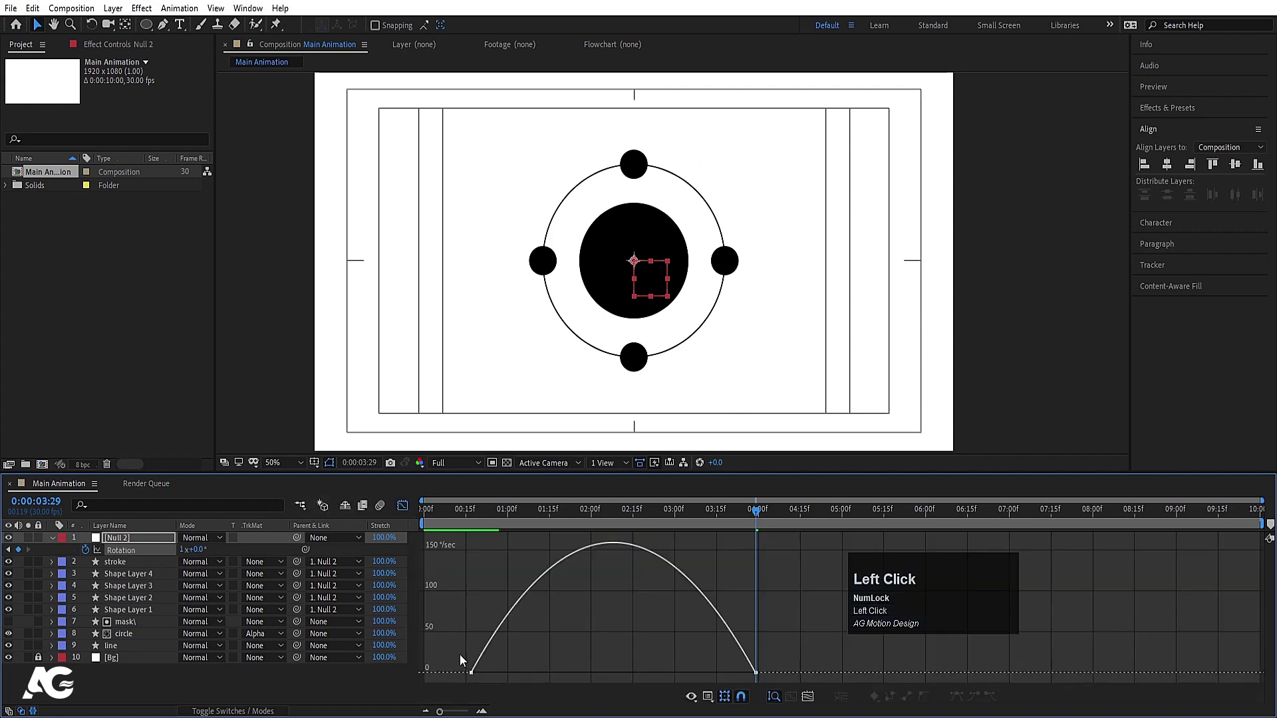
left_click_drag(461, 653, 640, 668)
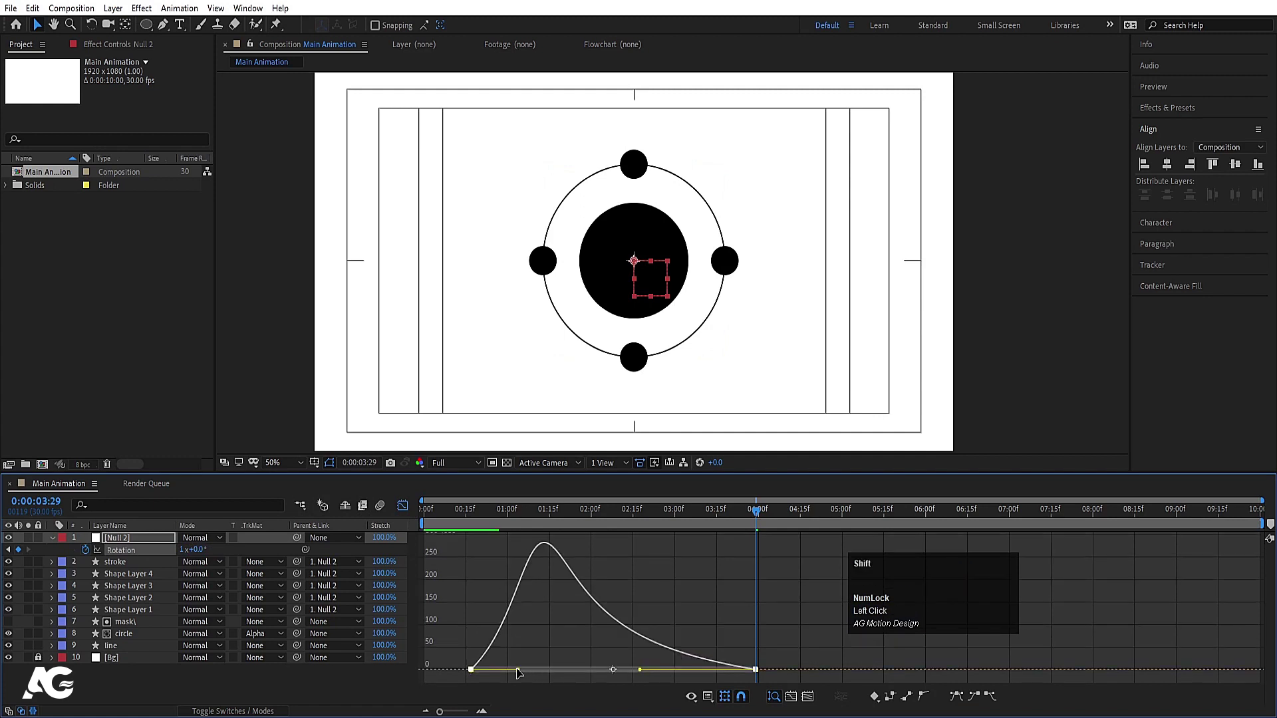
left_click_drag(517, 670, 584, 669)
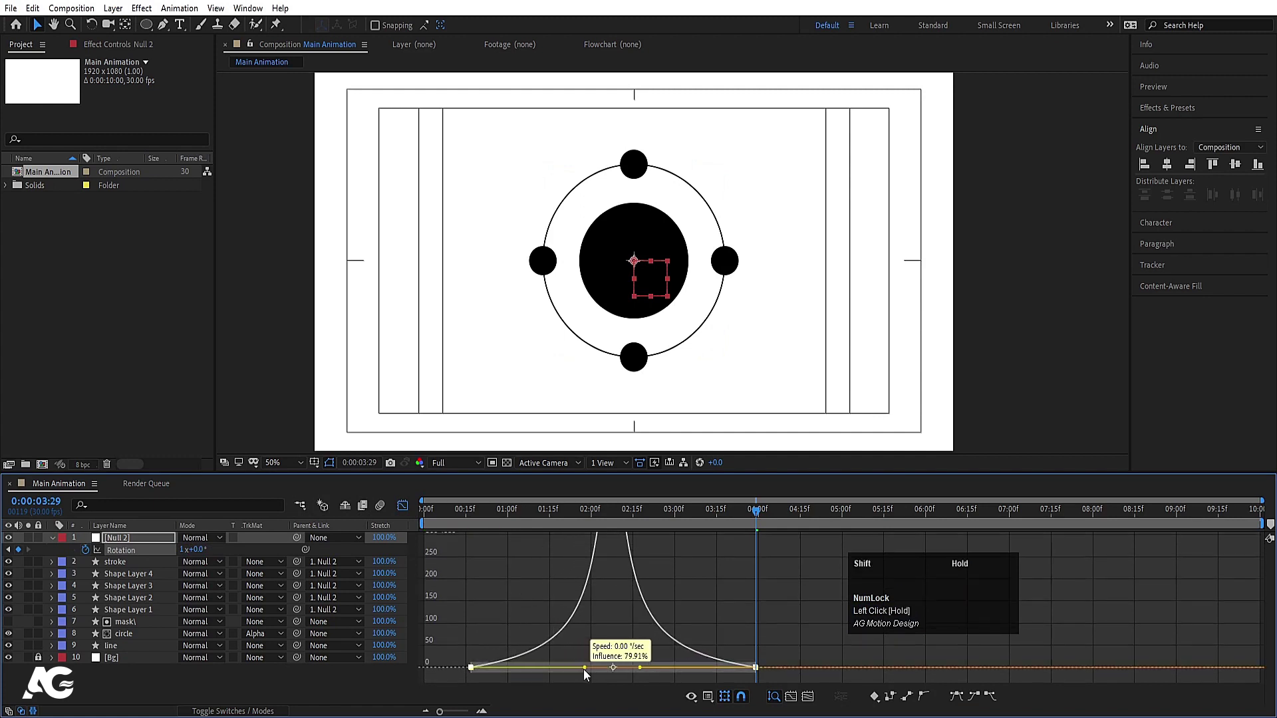
left_click(468, 523)
key("space")
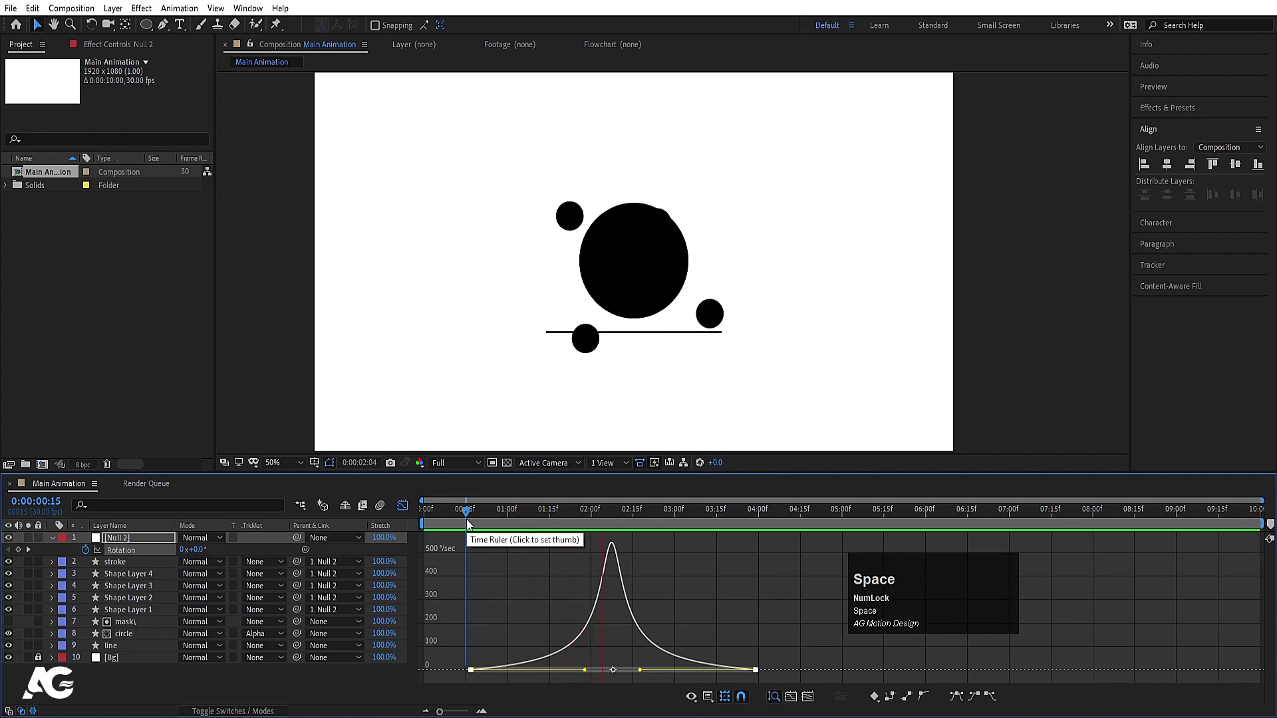
key("space")
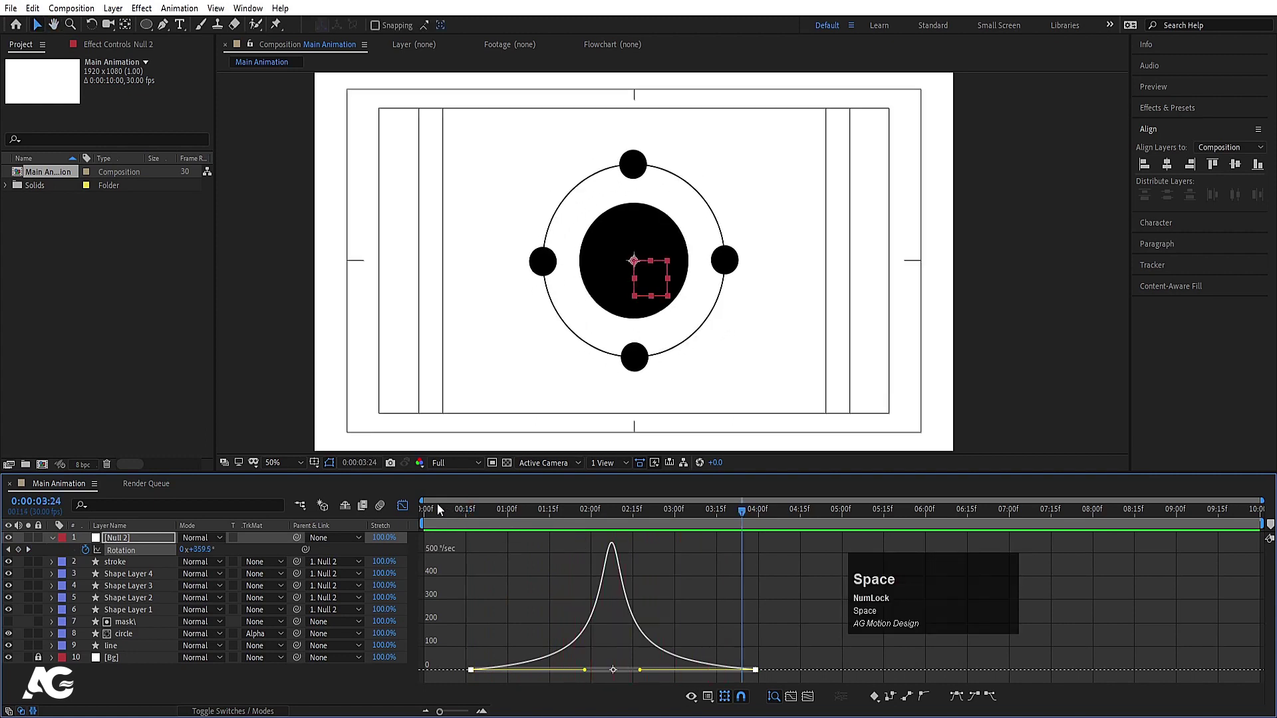
Add a 100% scale keyframe to the null at 0:00:03:29, where its rotation ends.
left_click(402, 506)
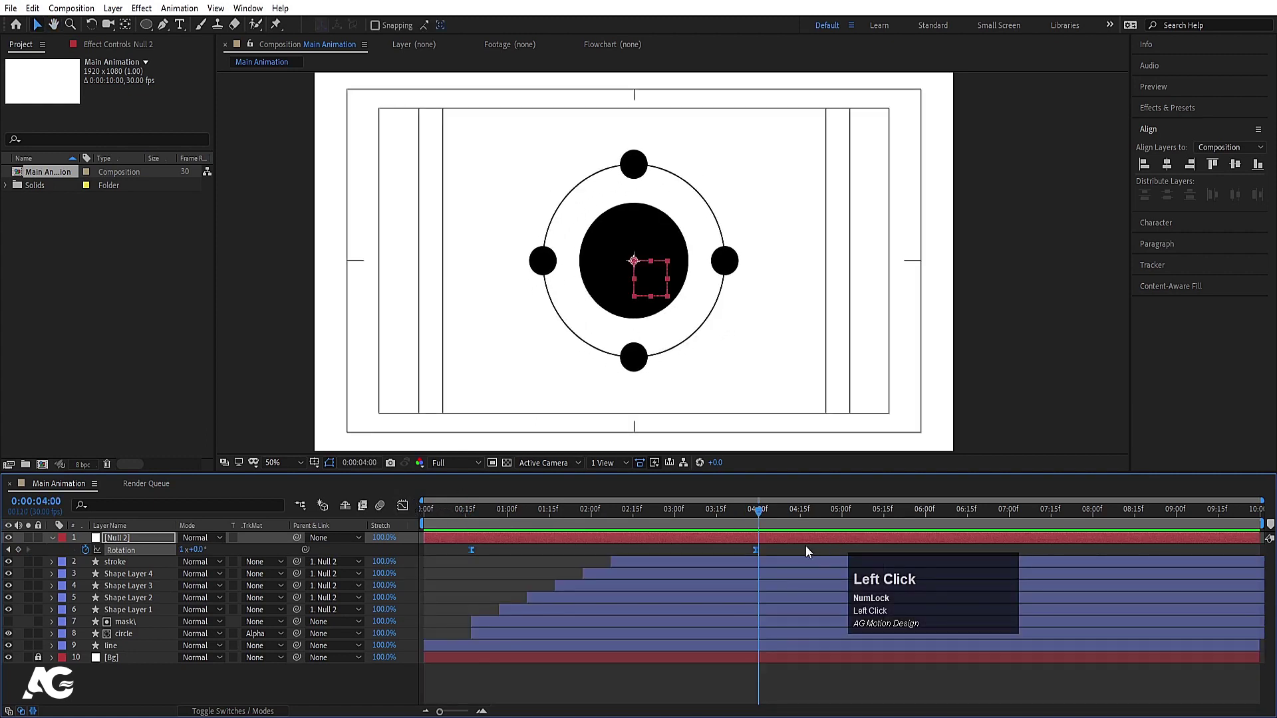
key("j")
left_click(178, 503)
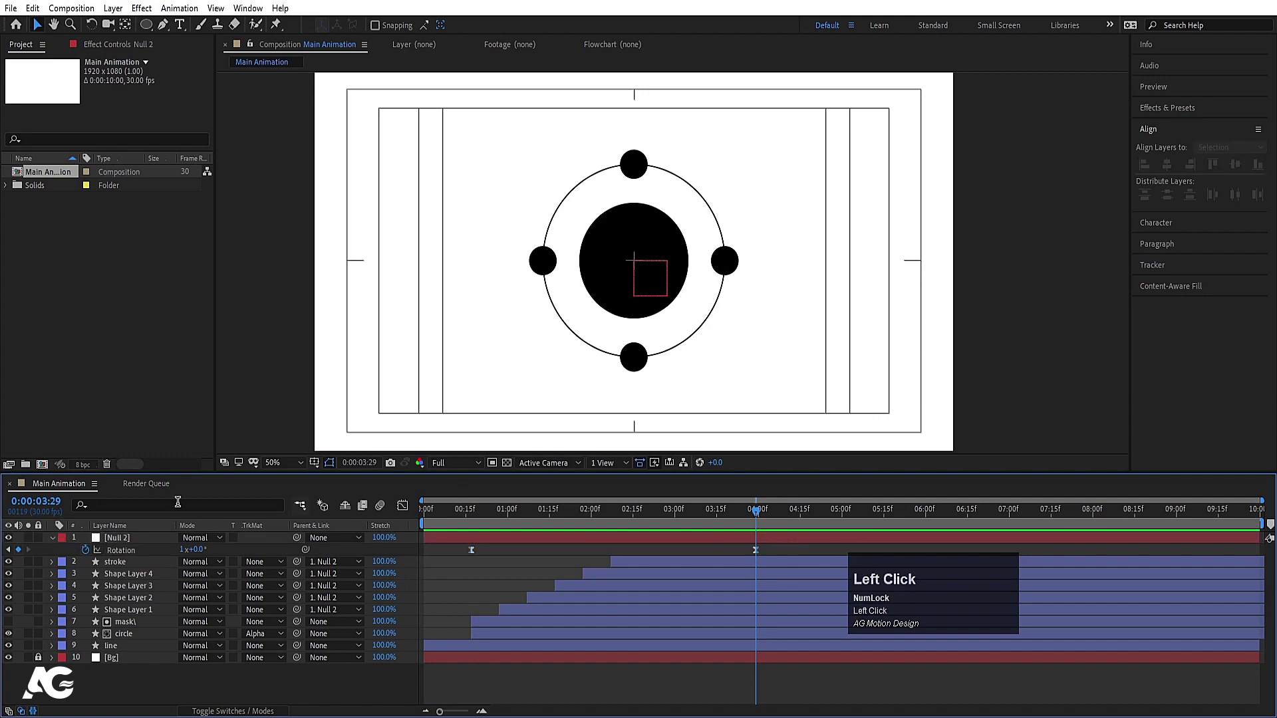
left_click(141, 537)
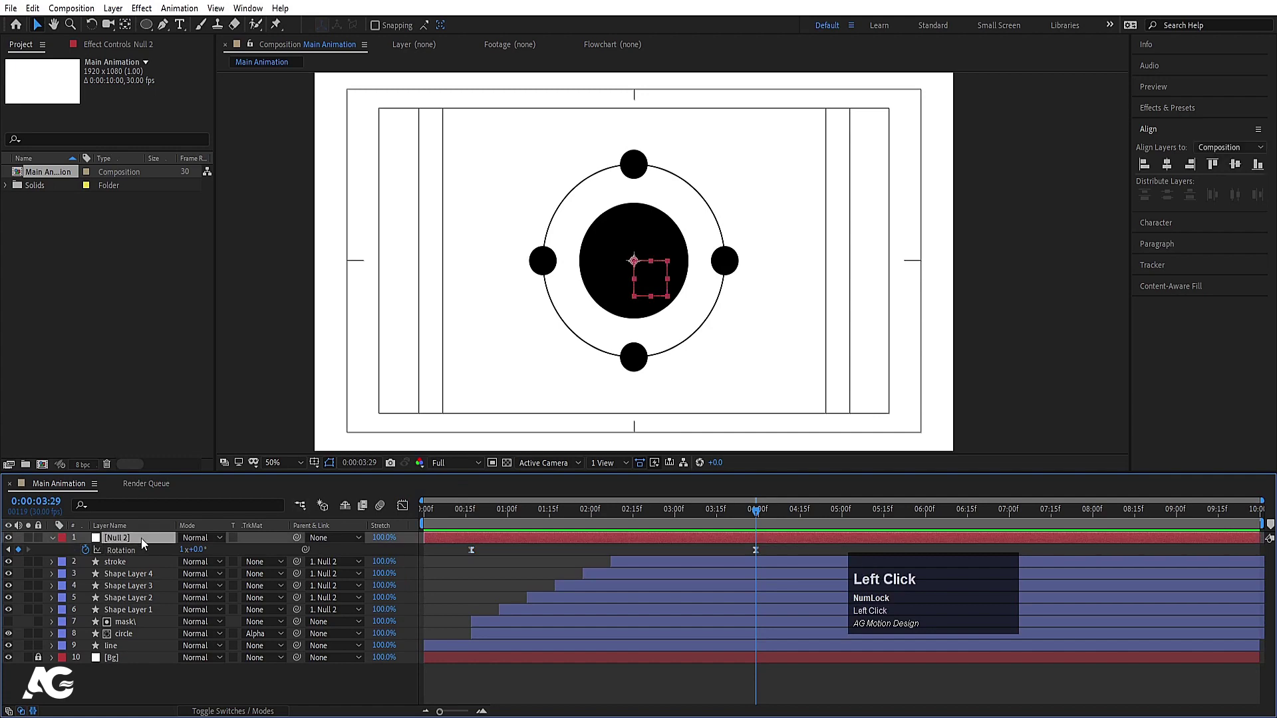
key("s")
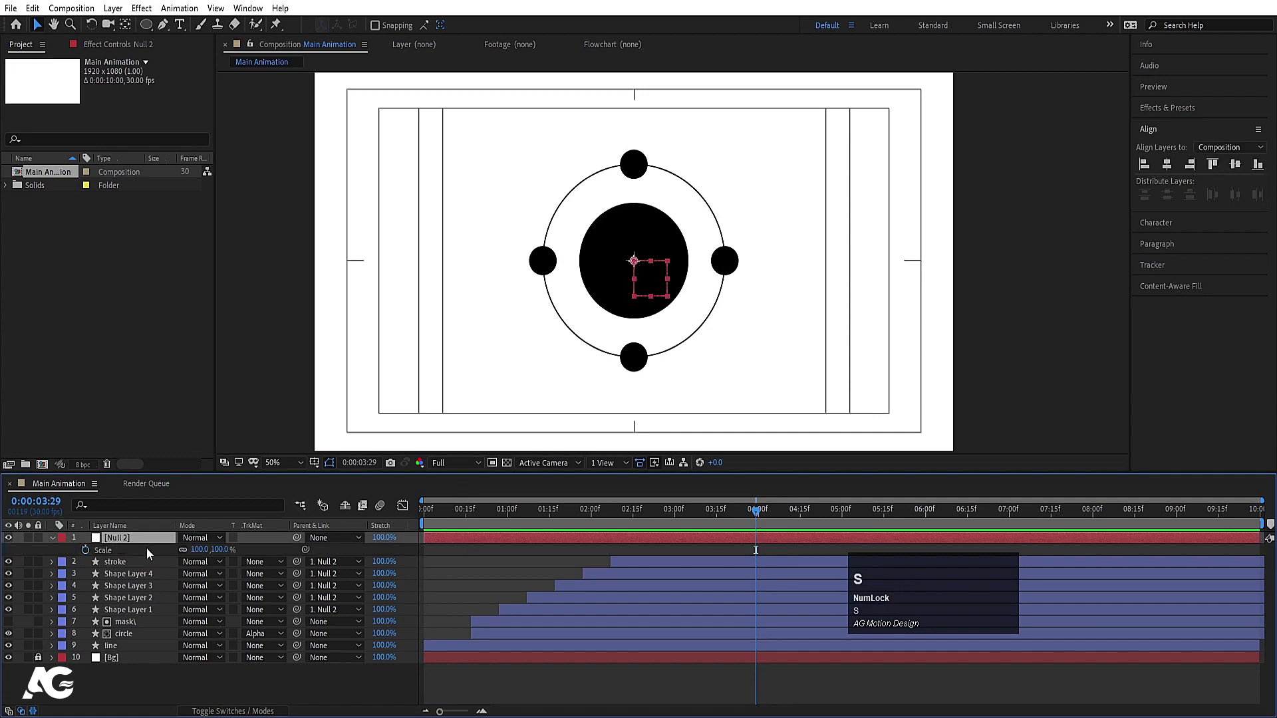
left_click(84, 551)
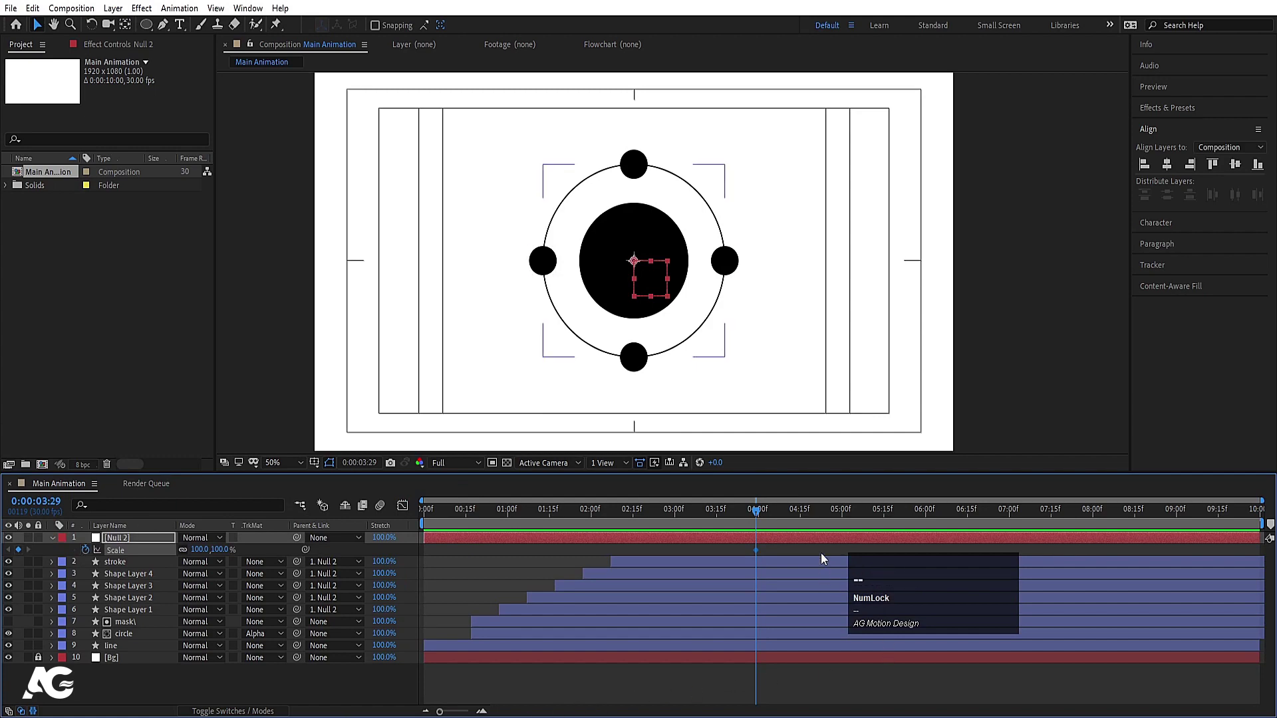
Set the null's scale to 508% at 0:00:06:00 so the ring and outer circles expand out of frame.
left_click(925, 513)
left_click_drag(925, 512, 924, 513)
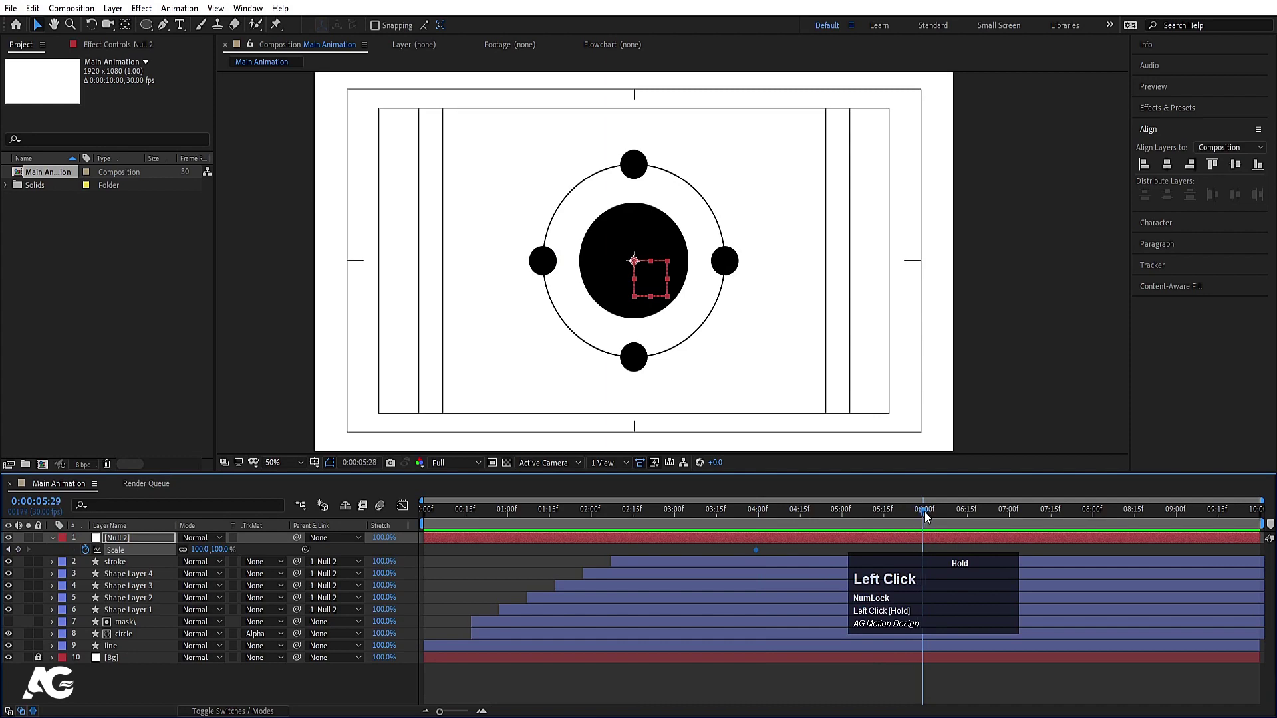
left_click_drag(206, 550, 422, 497)
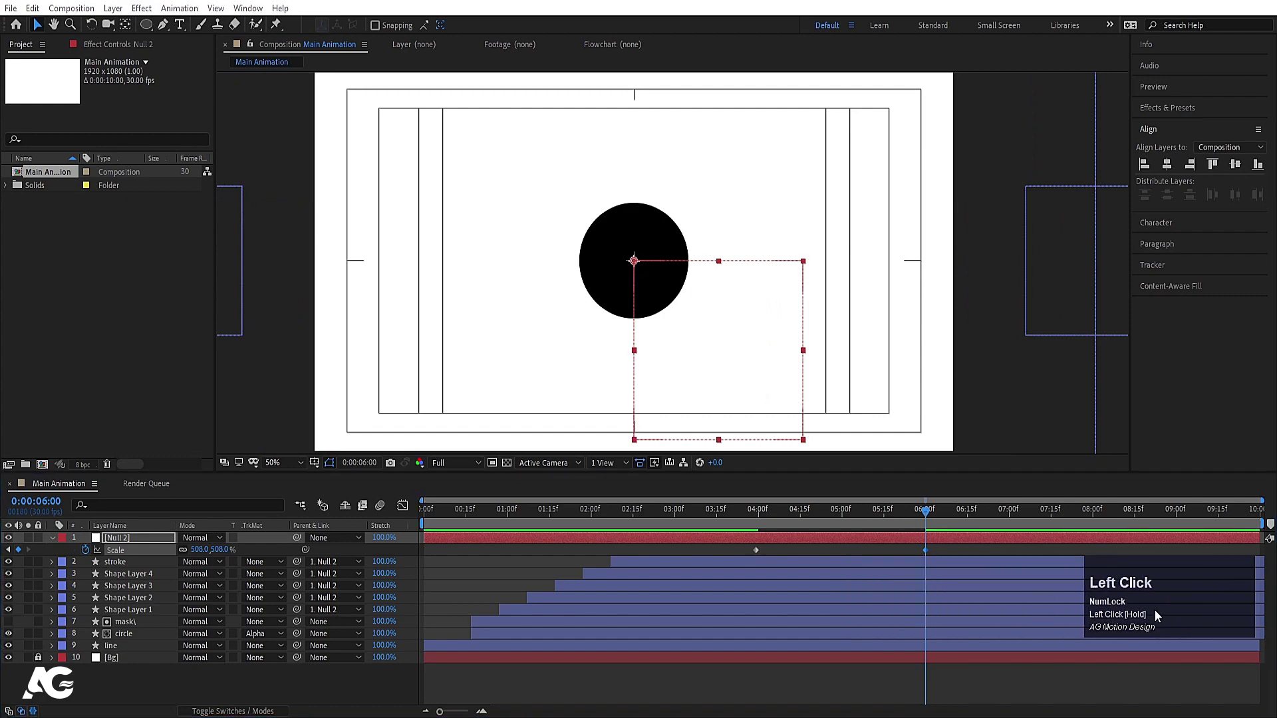
Ease the null's scale keyframes, shape their speed curve into a sharp central peak, and preview the animation.
left_click_drag(741, 547, 951, 560)
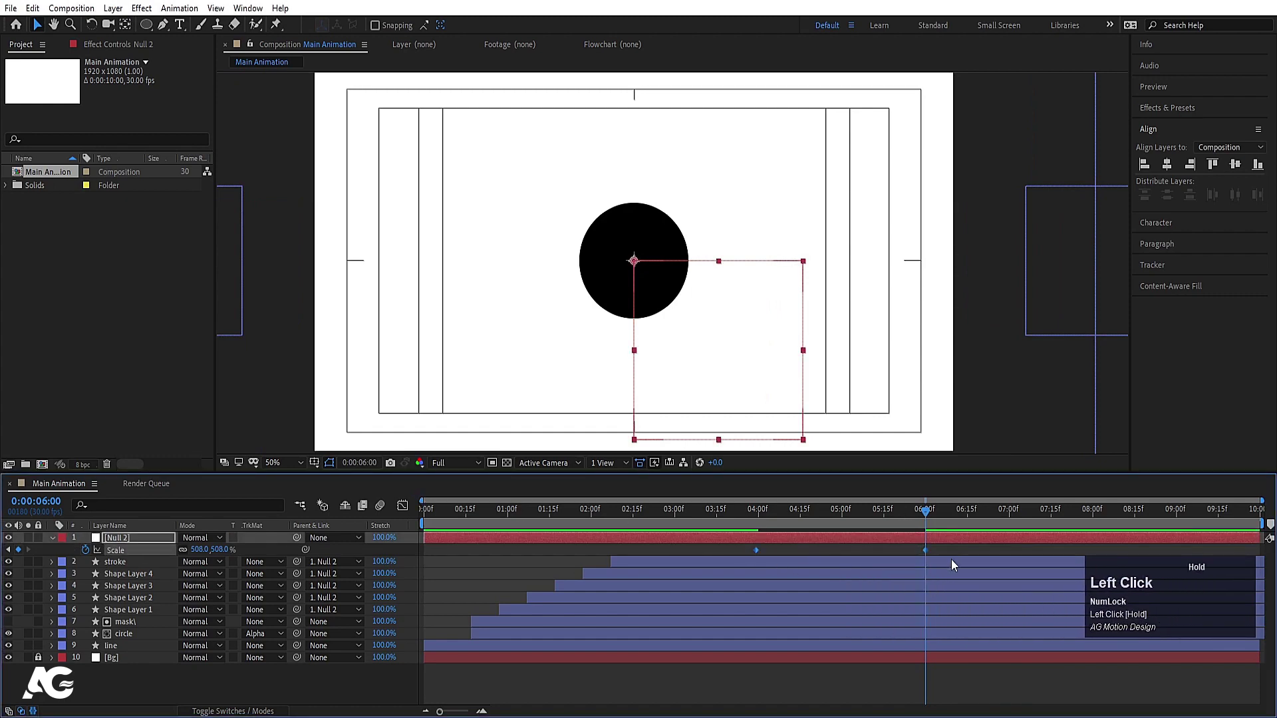
key("F9")
left_click(761, 515)
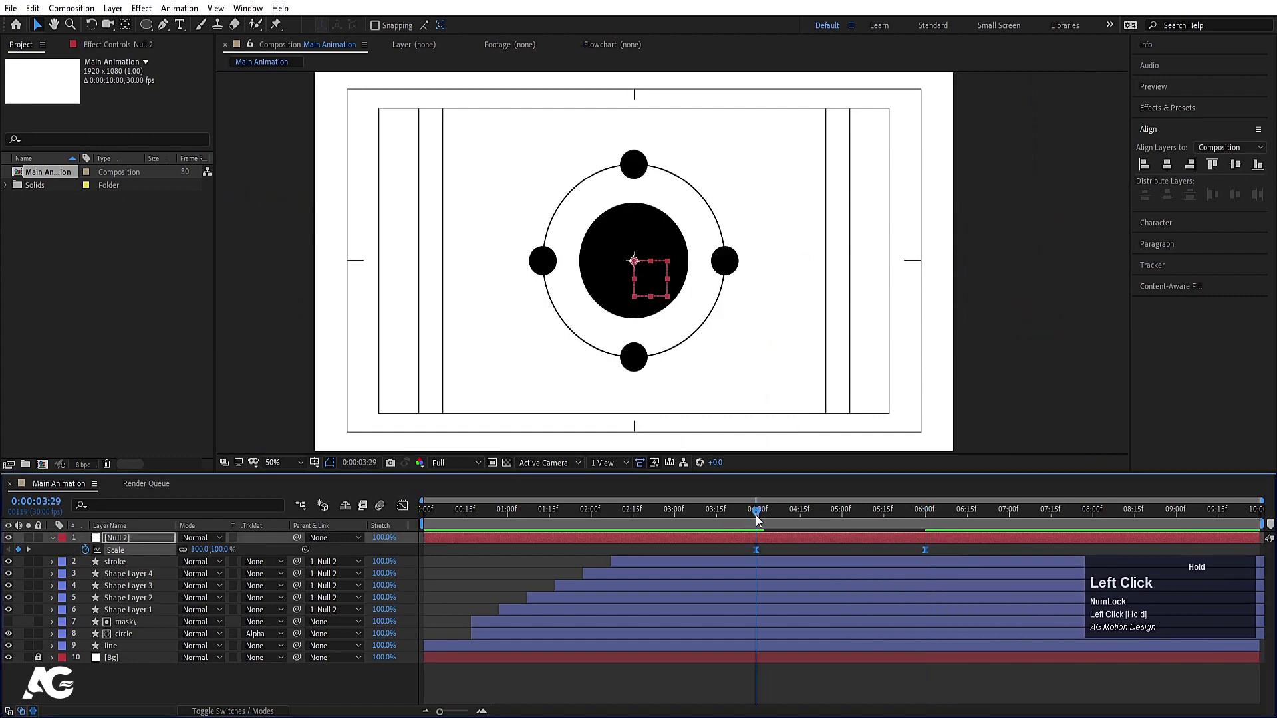
left_click(402, 507)
left_click_drag(632, 635, 1065, 685)
left_click_drag(897, 668, 869, 668)
left_click_drag(784, 669, 812, 666)
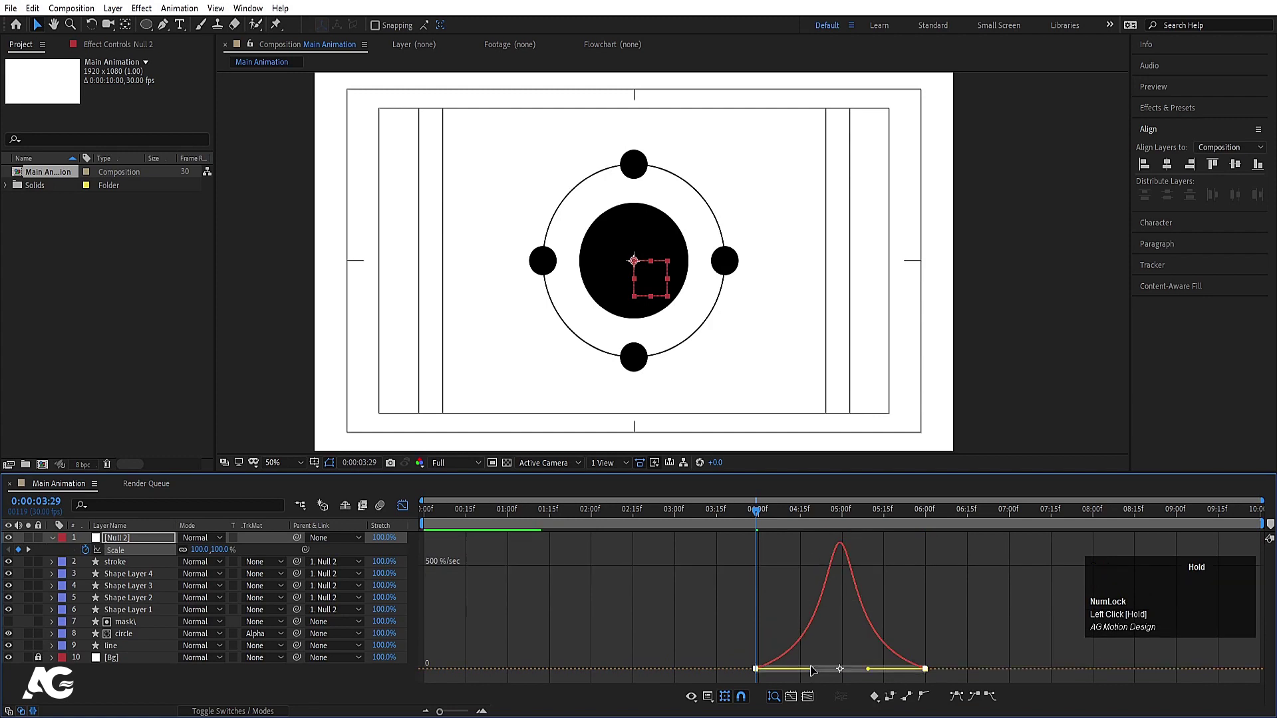
left_click(402, 508)
left_click_drag(457, 520, 400, 517)
key("space")
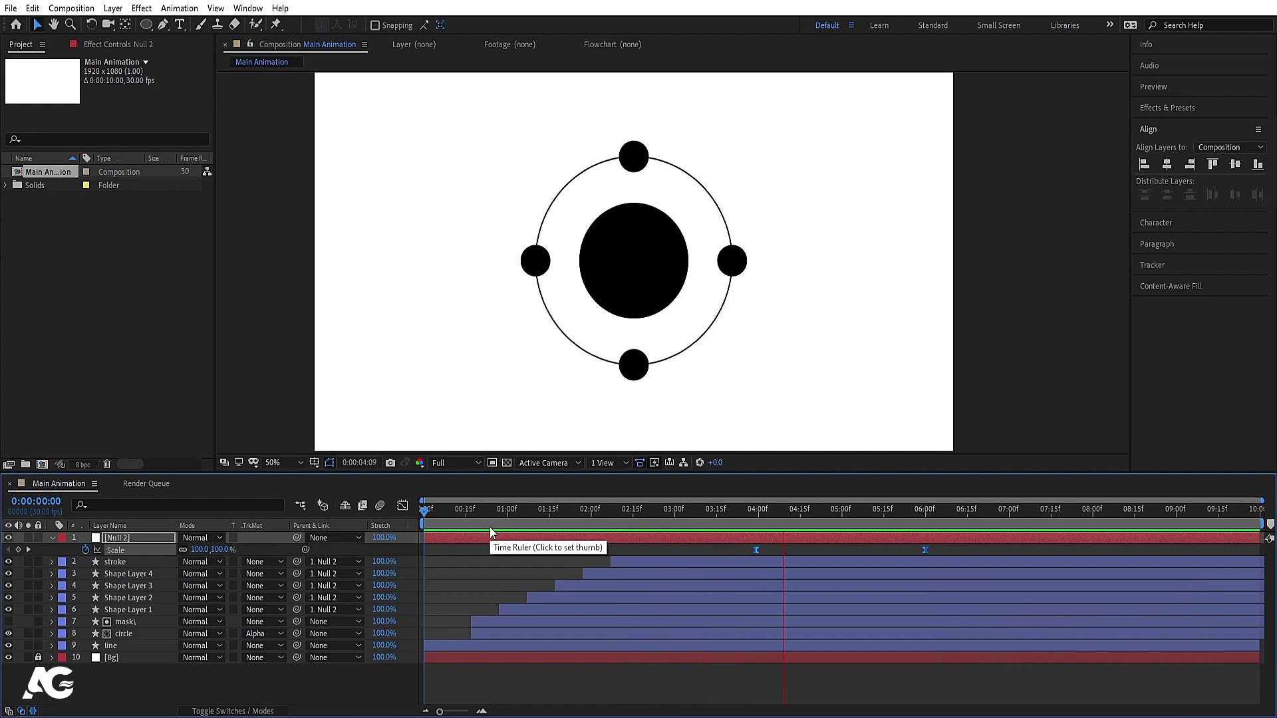
key("space")
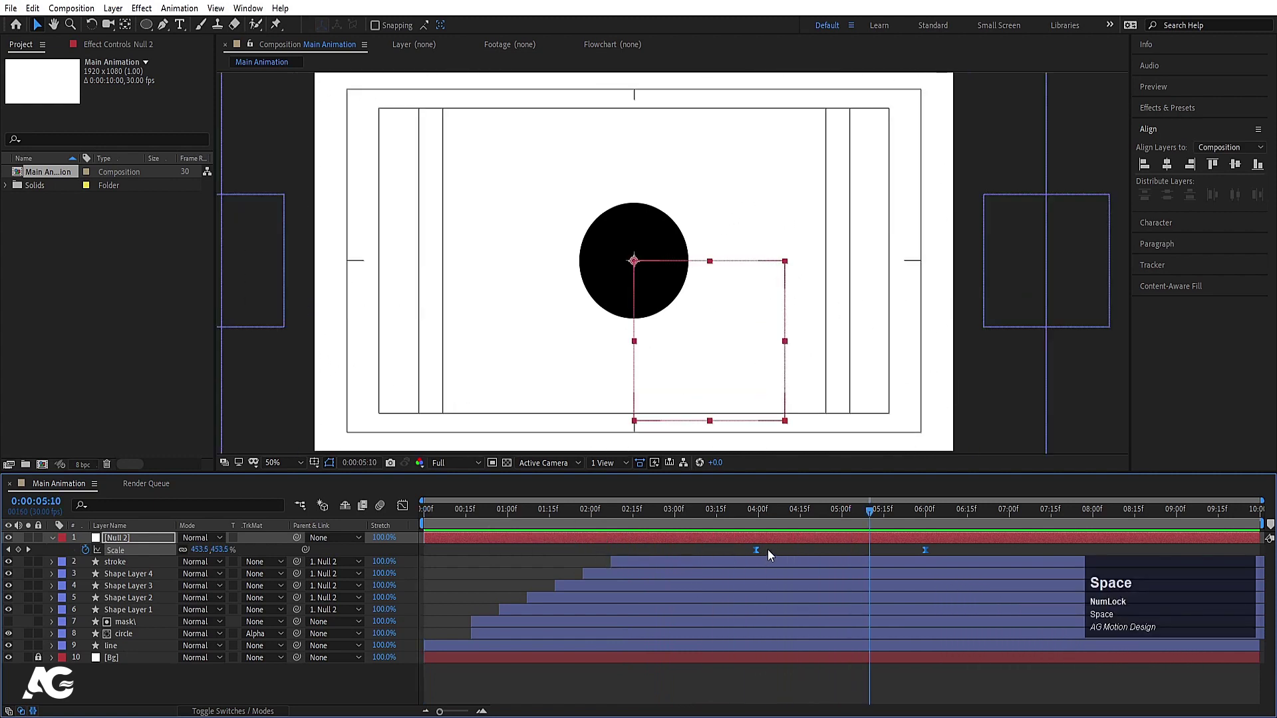
Add a 100% scale keyframe to the circle layer at 0:00:03:29.
left_click(768, 549)
key("j")
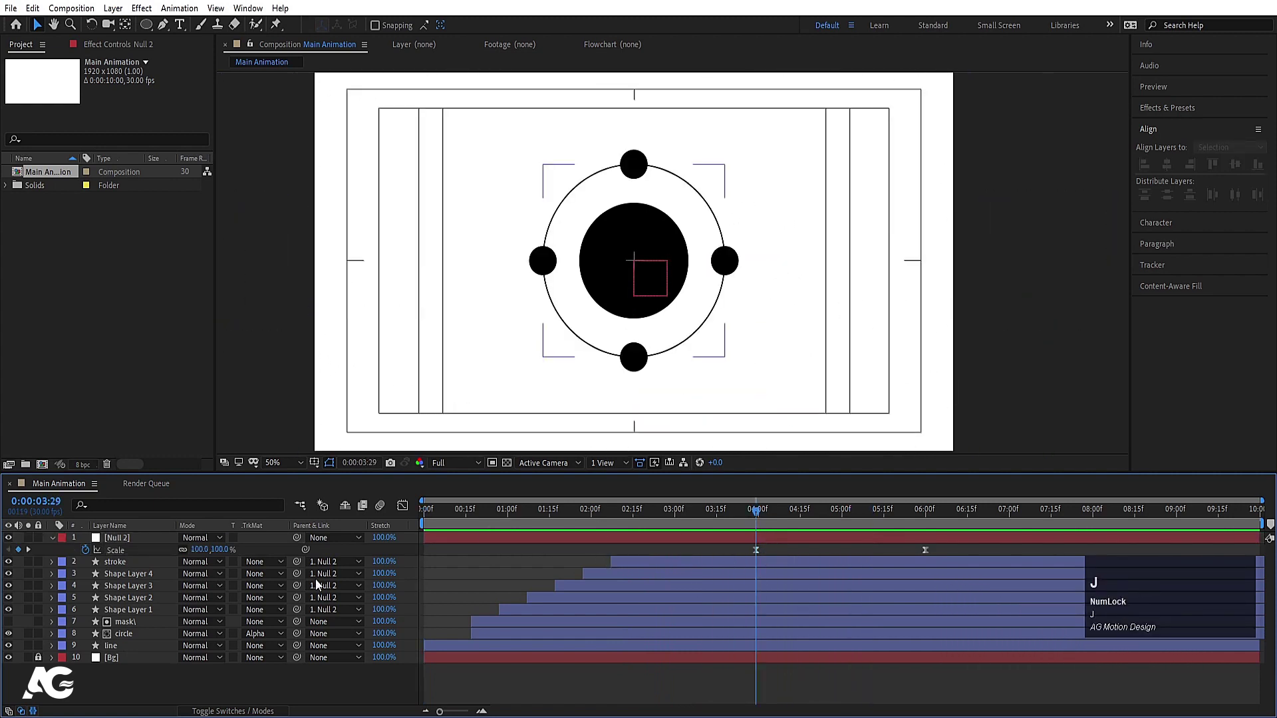
left_click(123, 635)
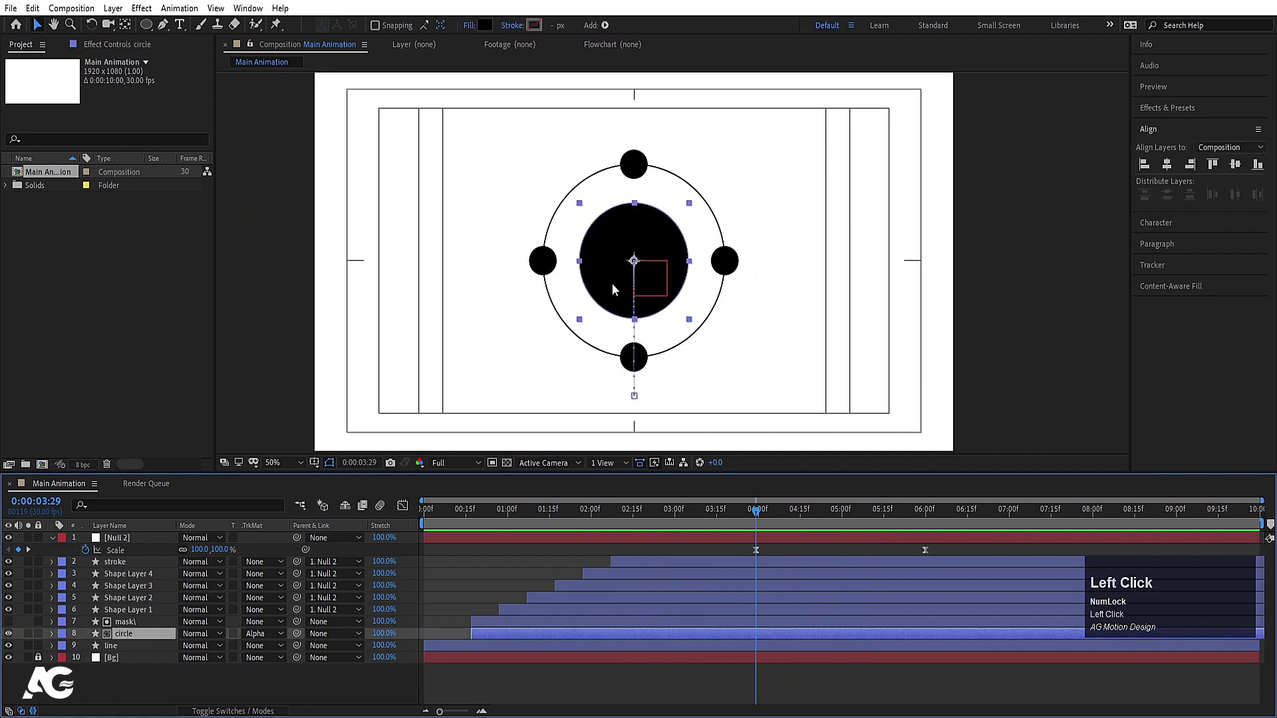
key("s")
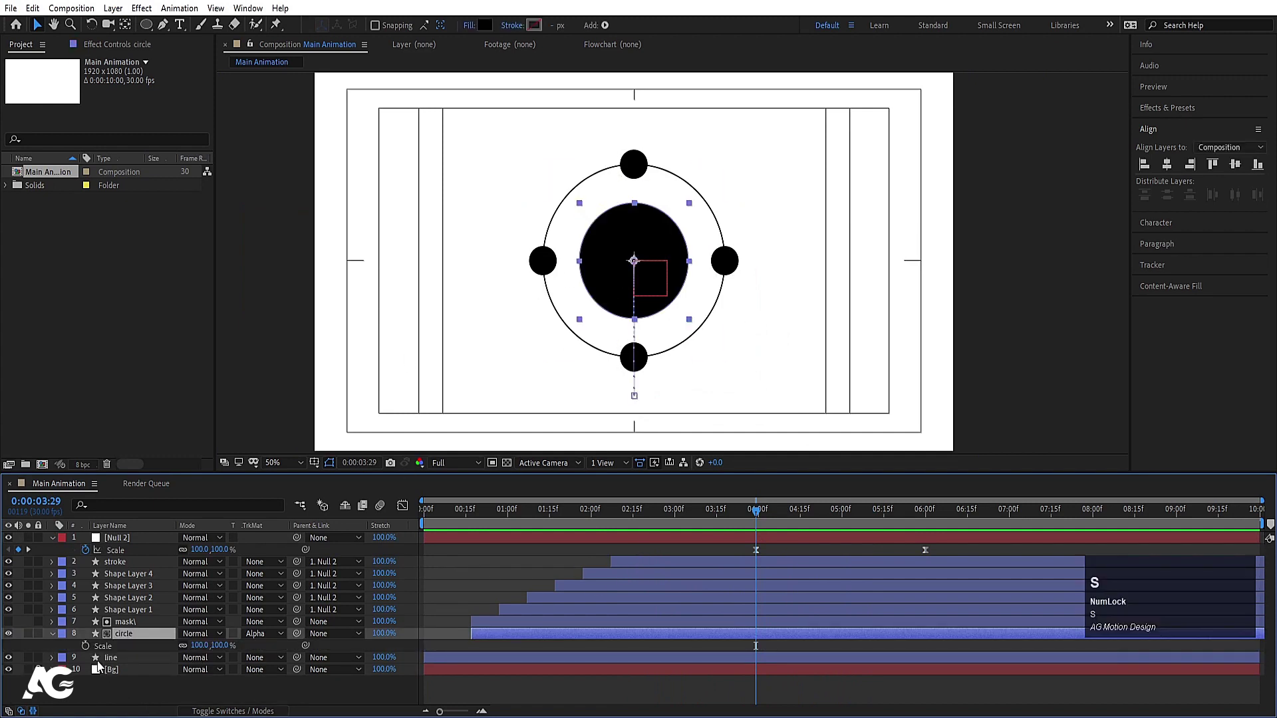
left_click(84, 644)
Set the circle layer's scale to 117% at 0:00:04:17, keeping it inside its matte.
key("space")
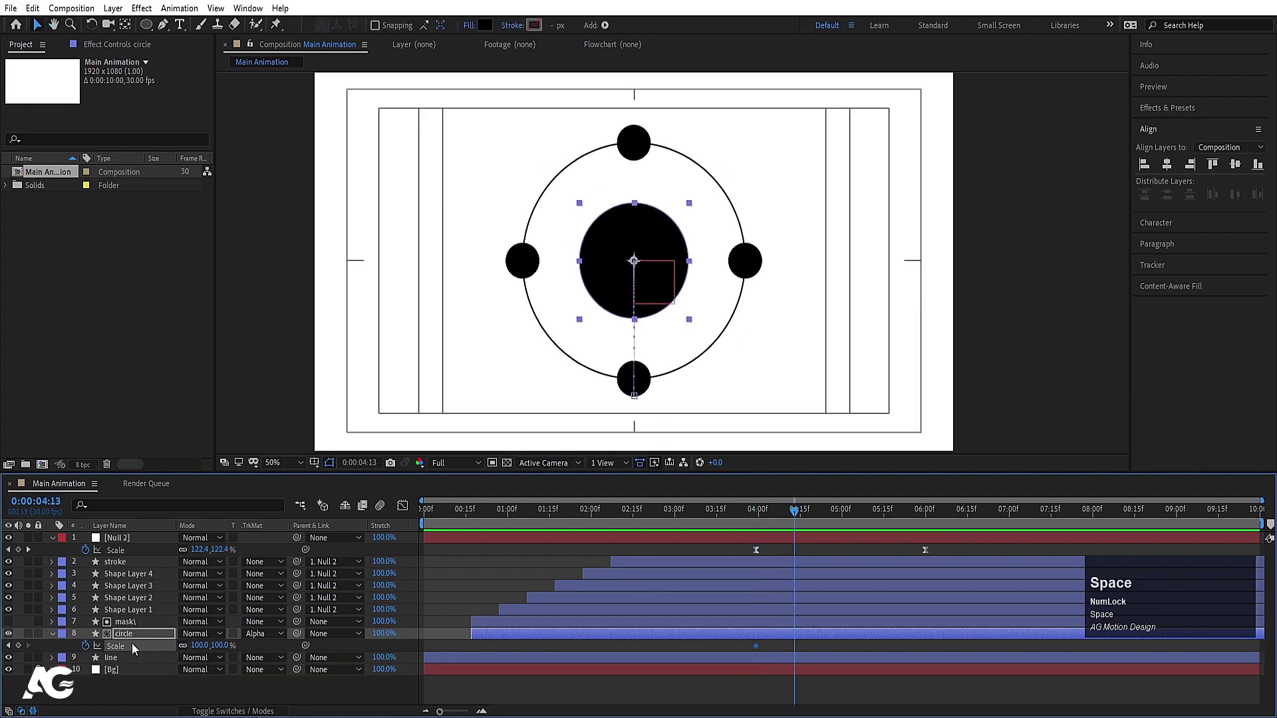
key("space")
left_click_drag(199, 645, 222, 645)
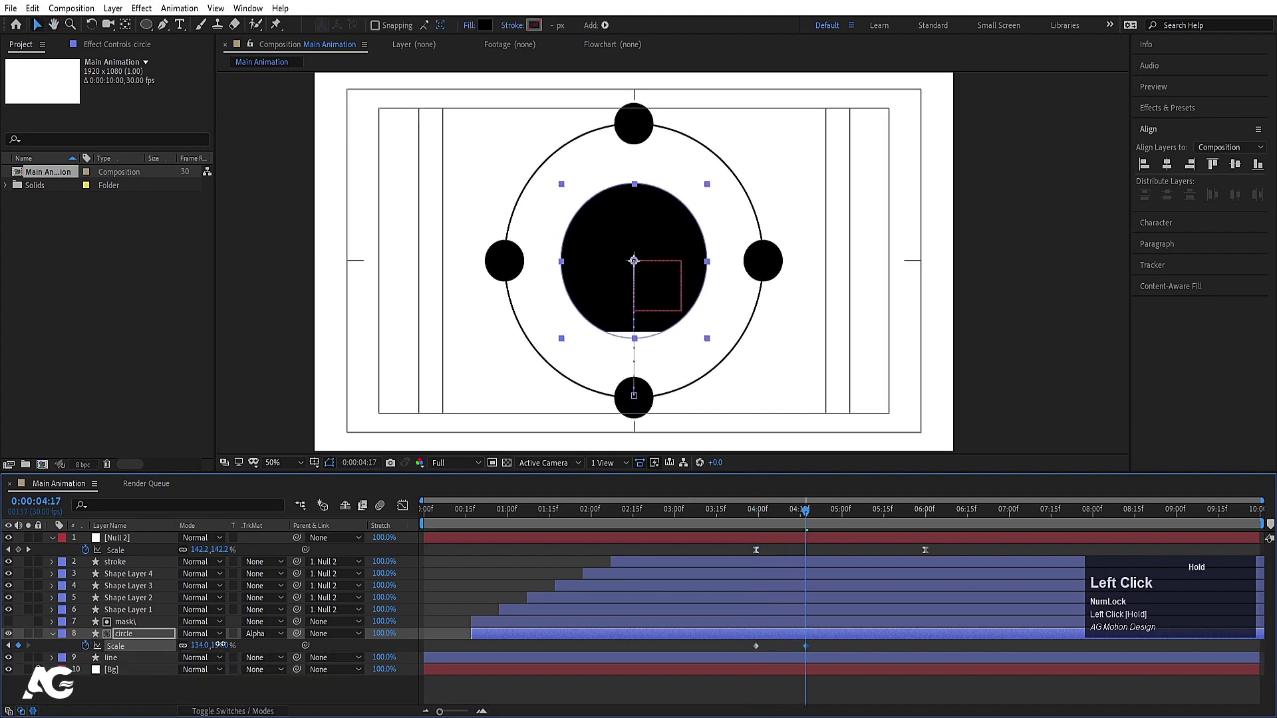
left_click(148, 626)
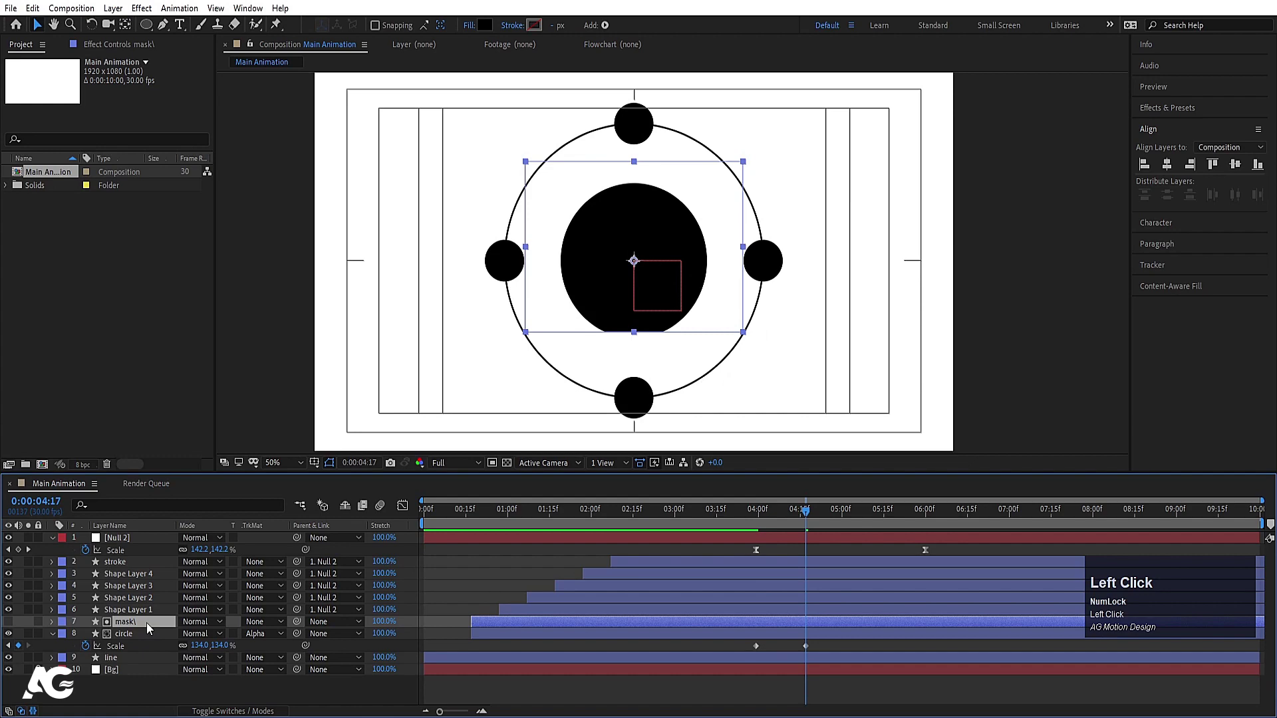
left_click(133, 633)
left_click_drag(206, 646, 195, 645)
Preview the growing circle and set its scale to 0% at 0:00:05:11.
key("space")
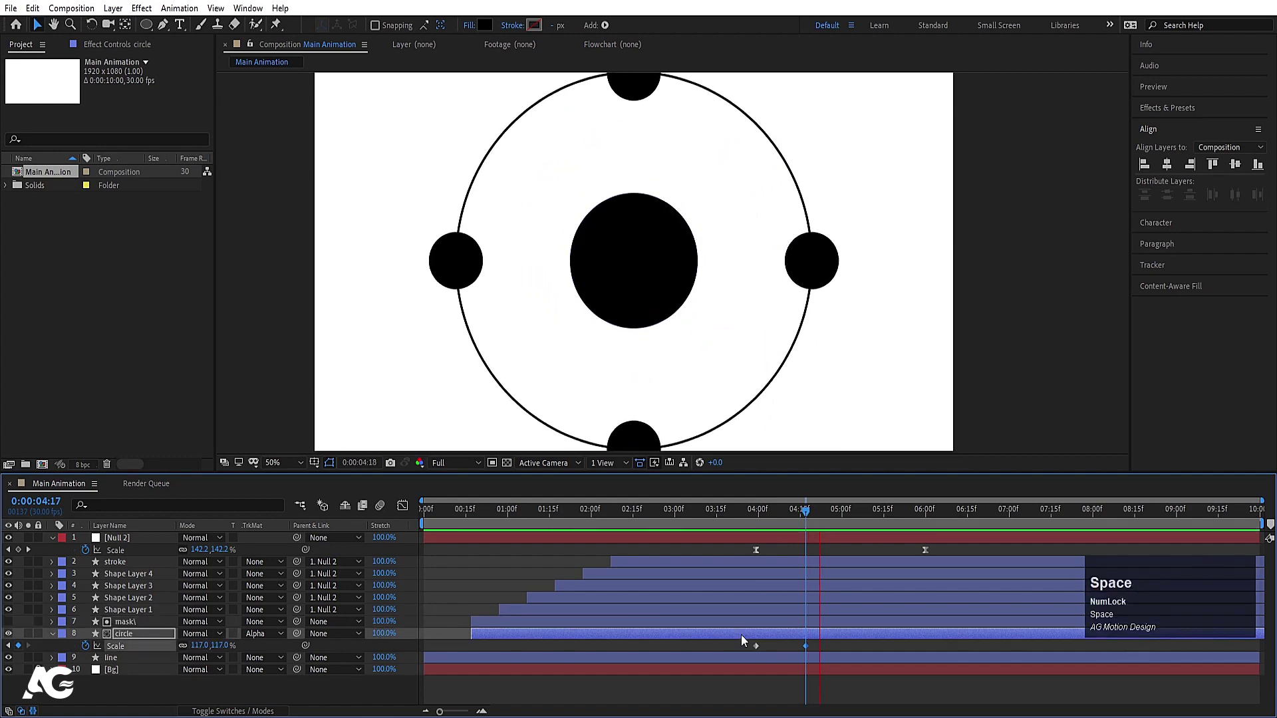
left_click(201, 645)
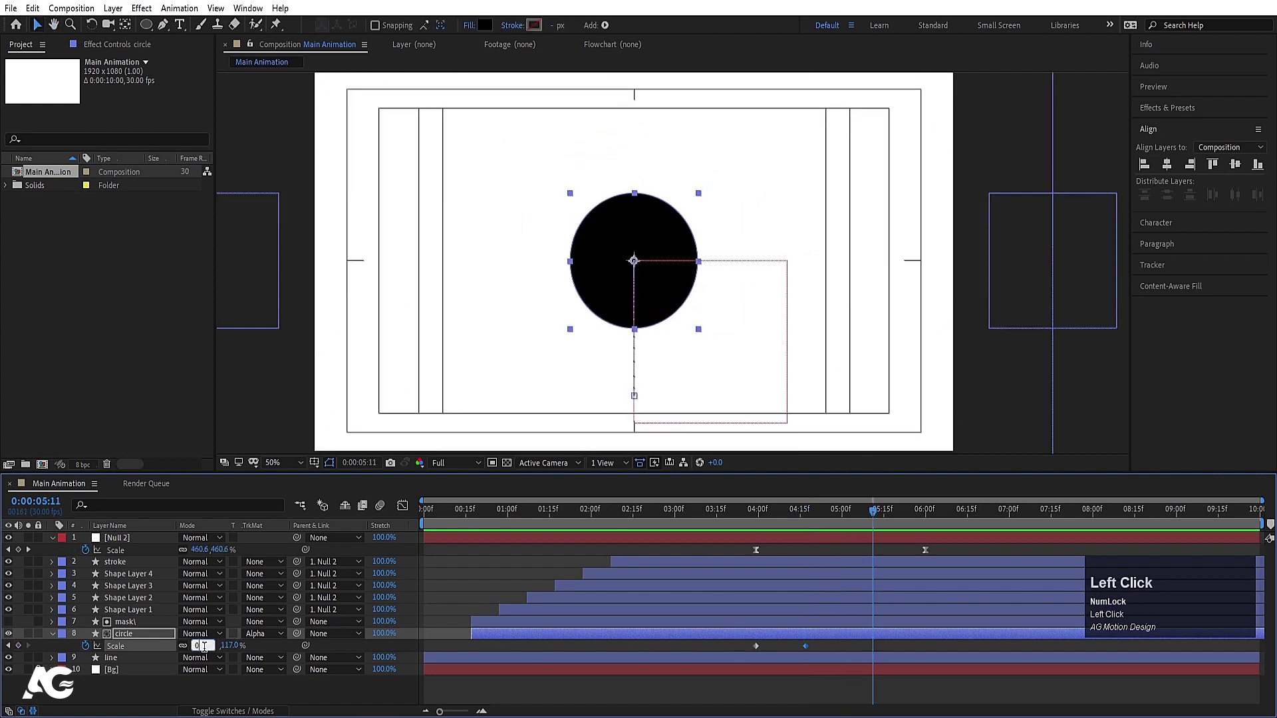
type("0")
key("Return")
Ease the circle's three scale keyframes and shape the speed curve with an early growth peak and a late shrink peak.
left_click_drag(731, 641, 900, 651)
key("F9")
left_click(384, 506)
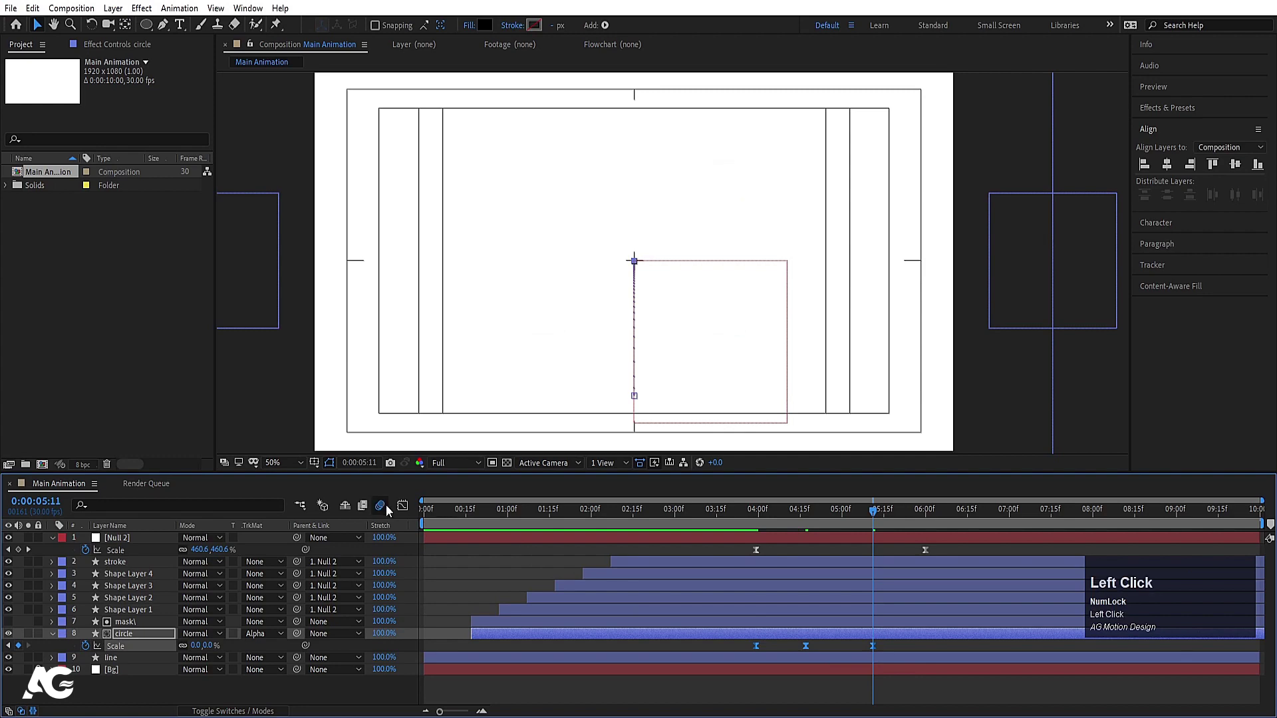
left_click(403, 506)
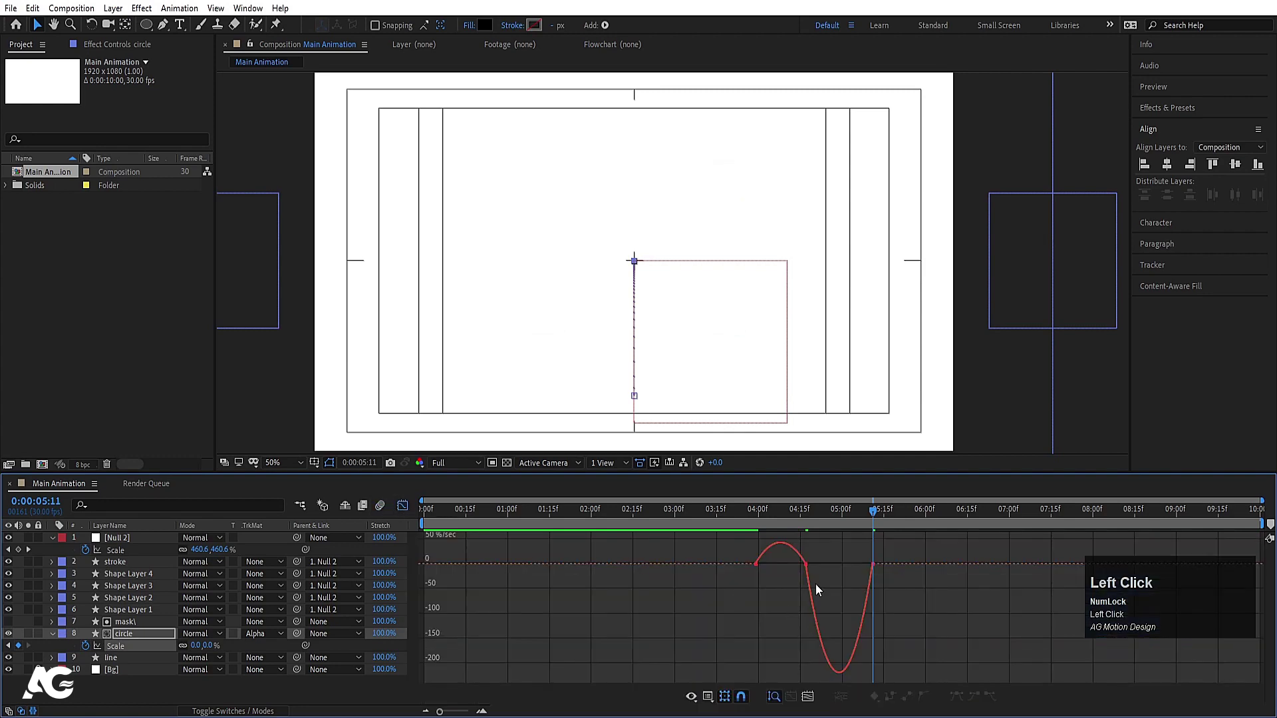
key("equal")
left_click_drag(780, 547, 688, 565)
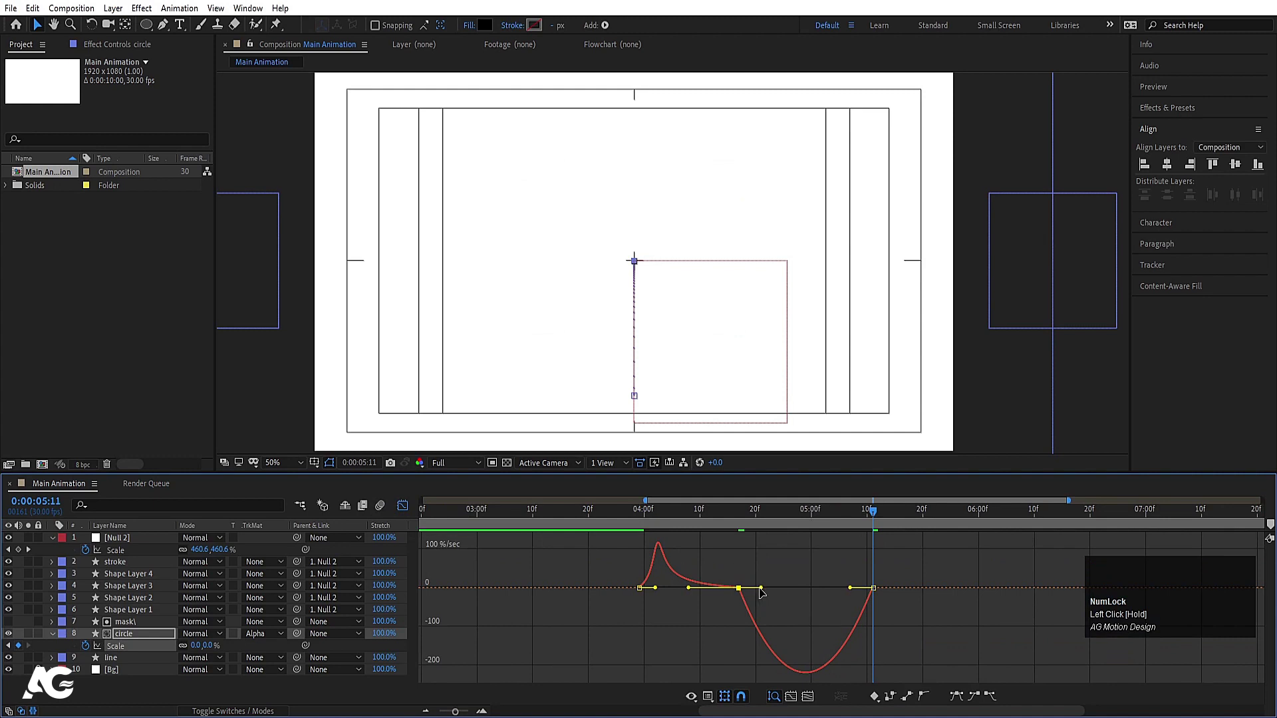
left_click_drag(757, 588, 806, 588)
left_click(636, 516)
key("space")
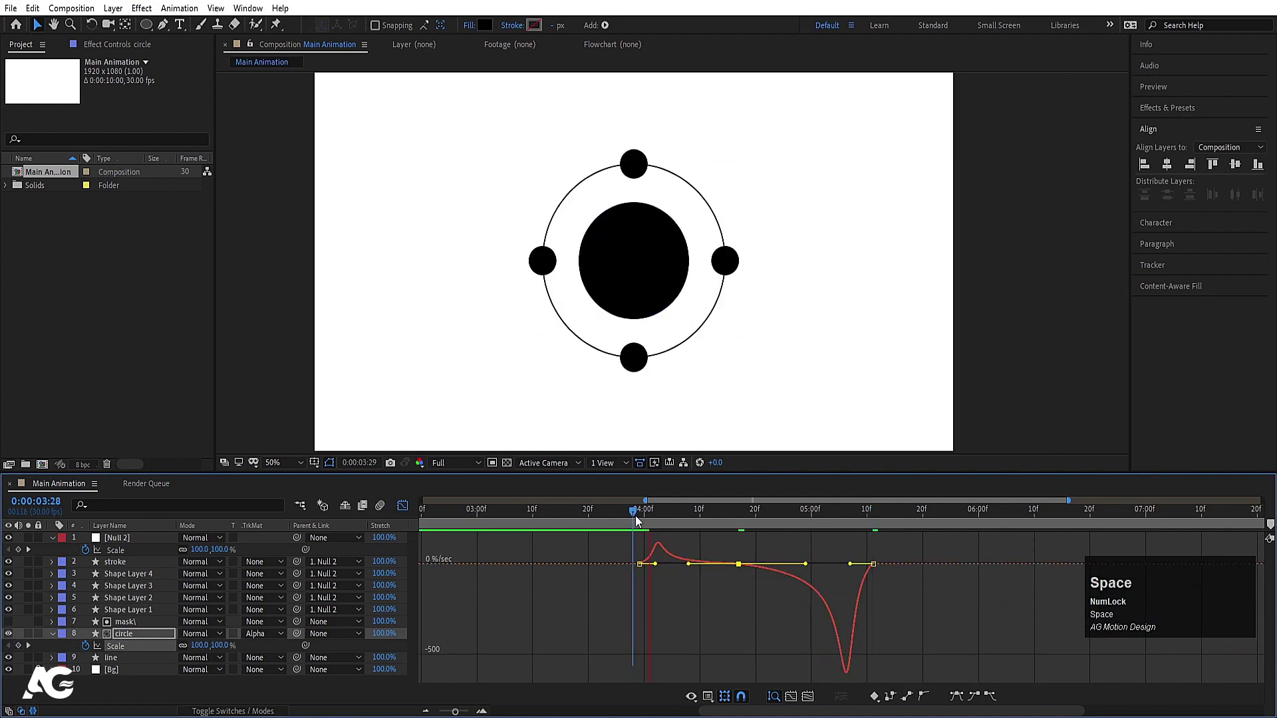
left_click(402, 506)
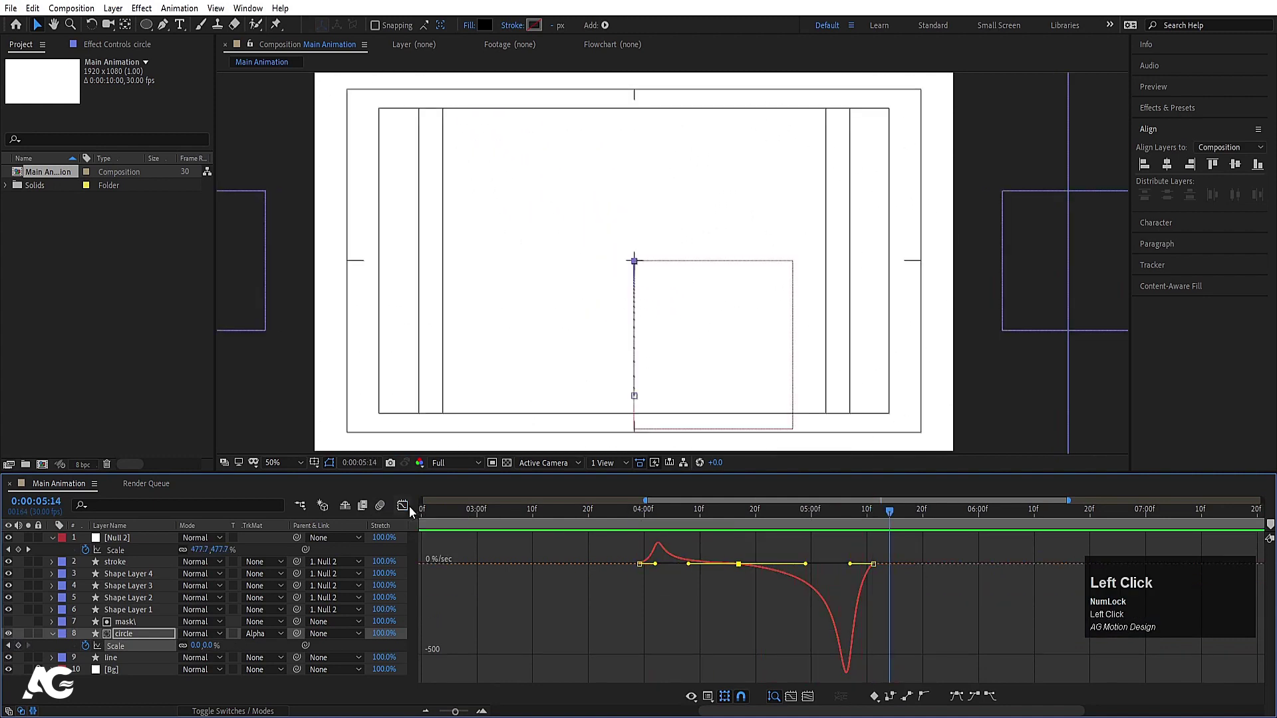
Duplicate the circle layer, set the copy to no track matte, and trim its start to 0:00:04:17.
left_click(643, 519)
left_click_drag(642, 517, 737, 552)
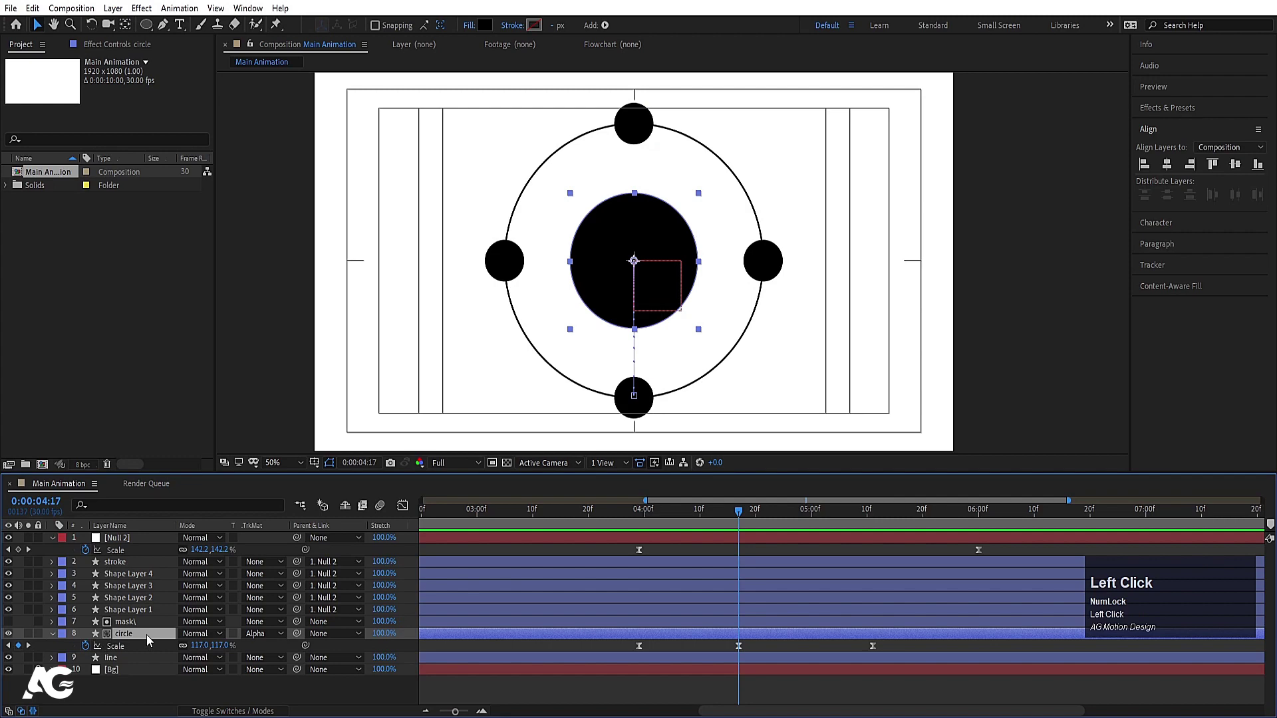
key("ctrl+d")
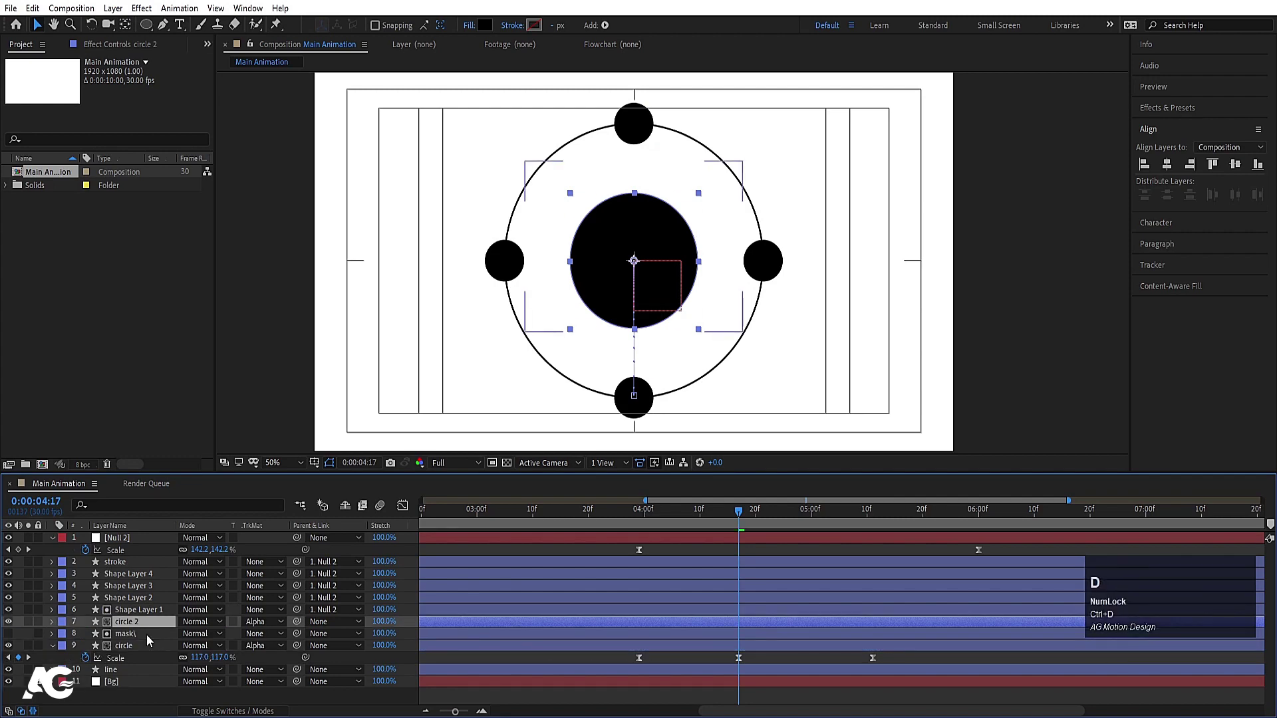
left_click(265, 622)
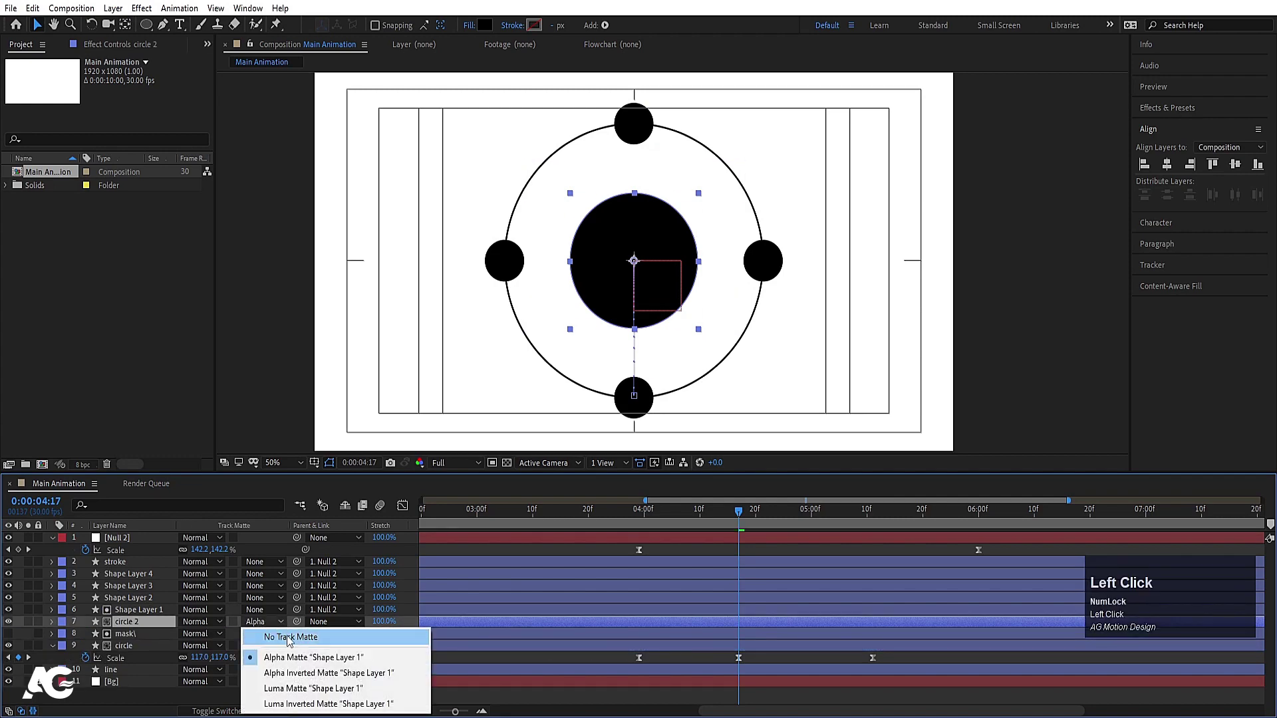
left_click(289, 638)
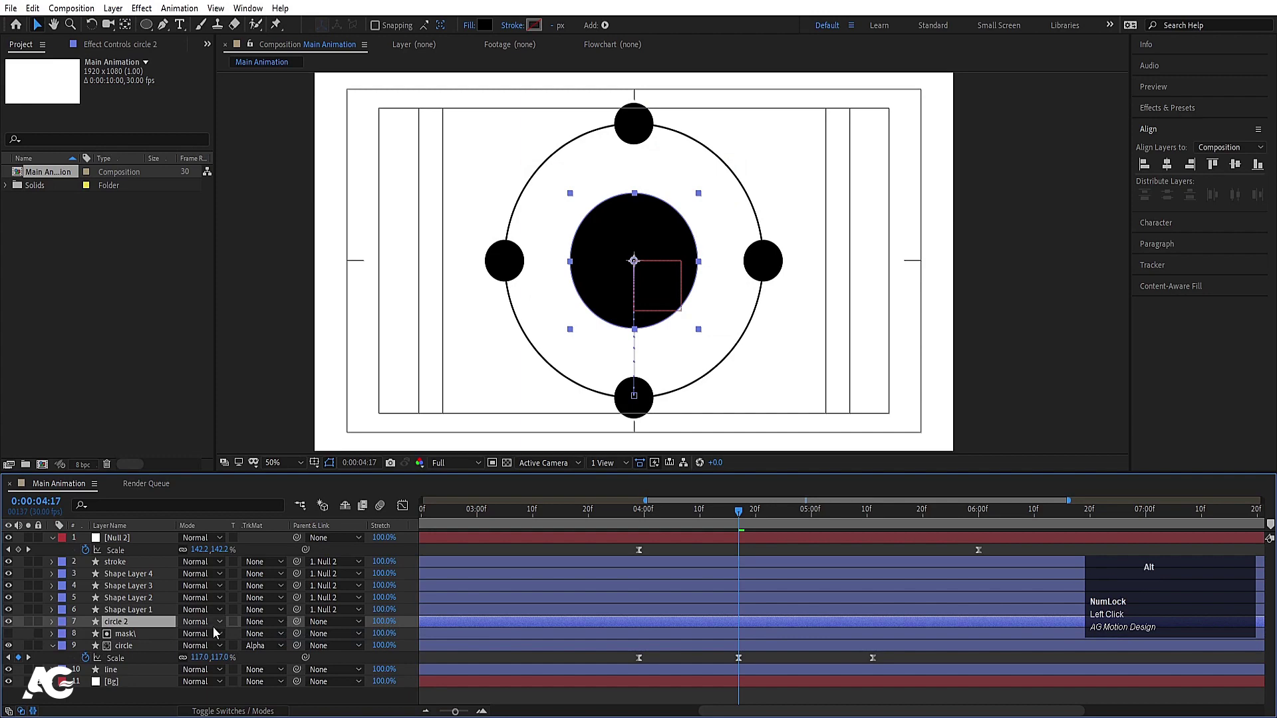
key("alt+bracketleft")
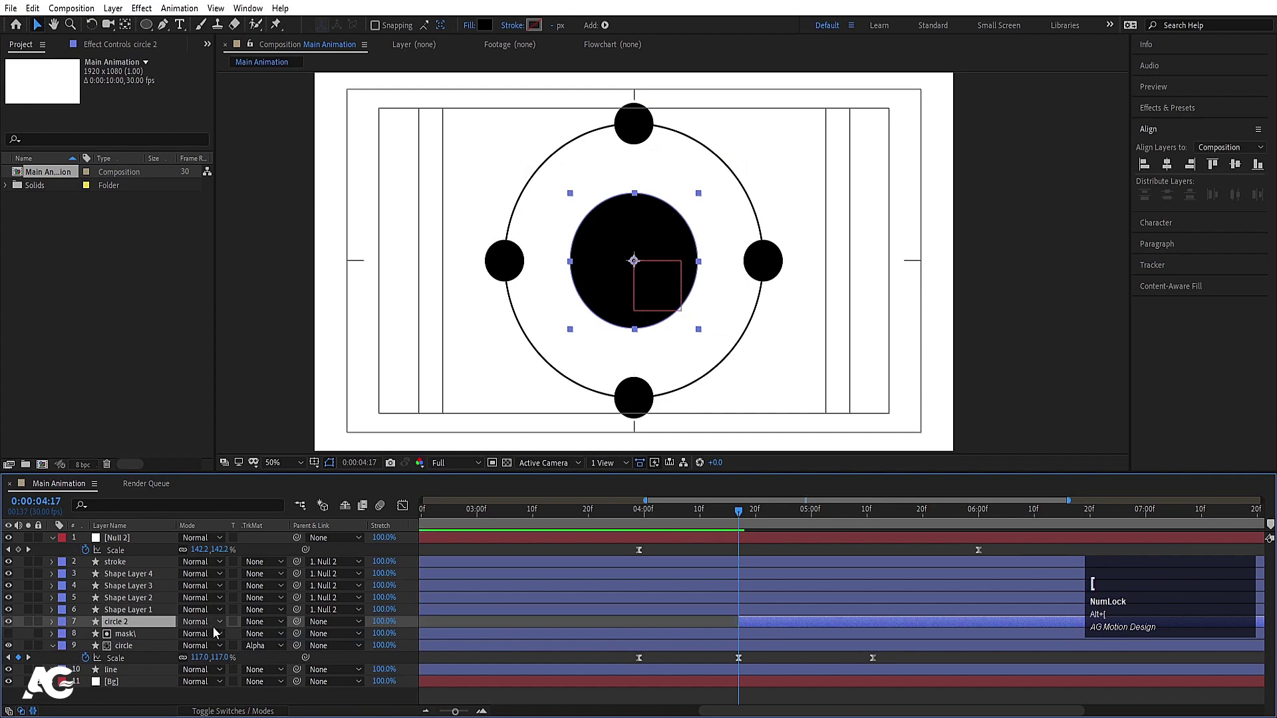
Replace the duplicate circle's scale animation with a 117% keyframe at 0:00:04:17 and a larger scale keyframe at 0:00:05:11.
key("s")
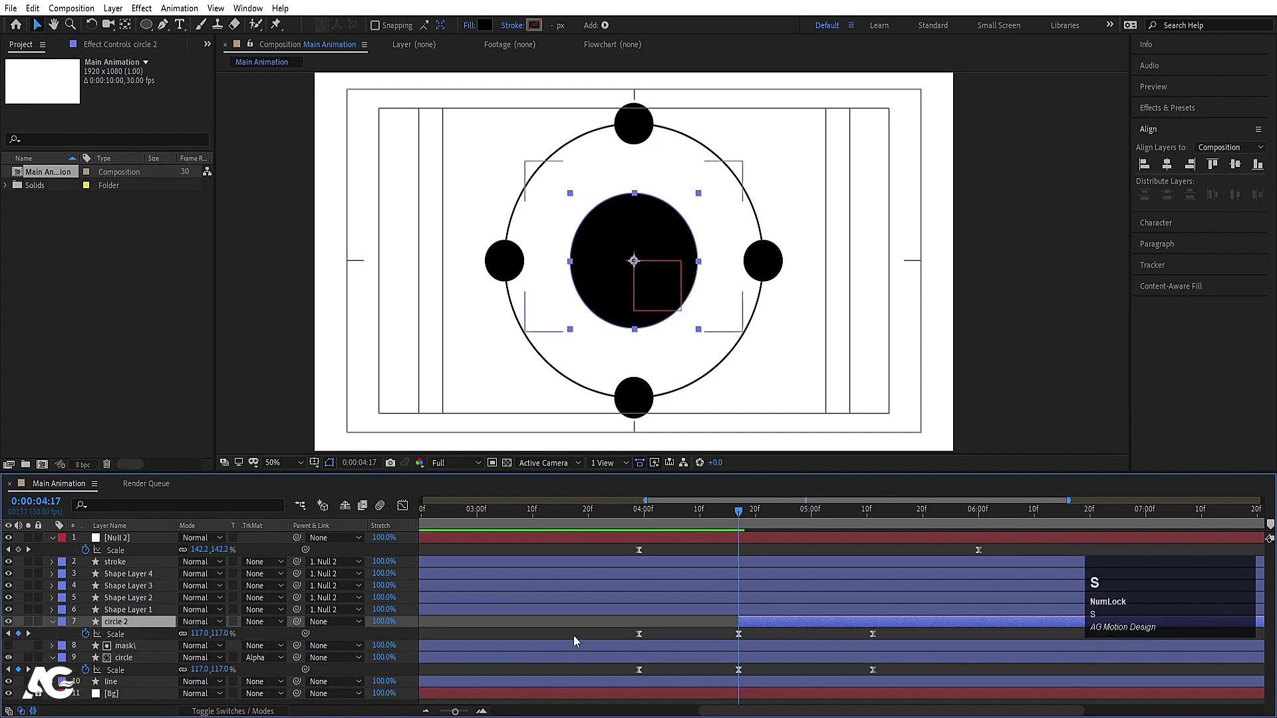
left_click(166, 632)
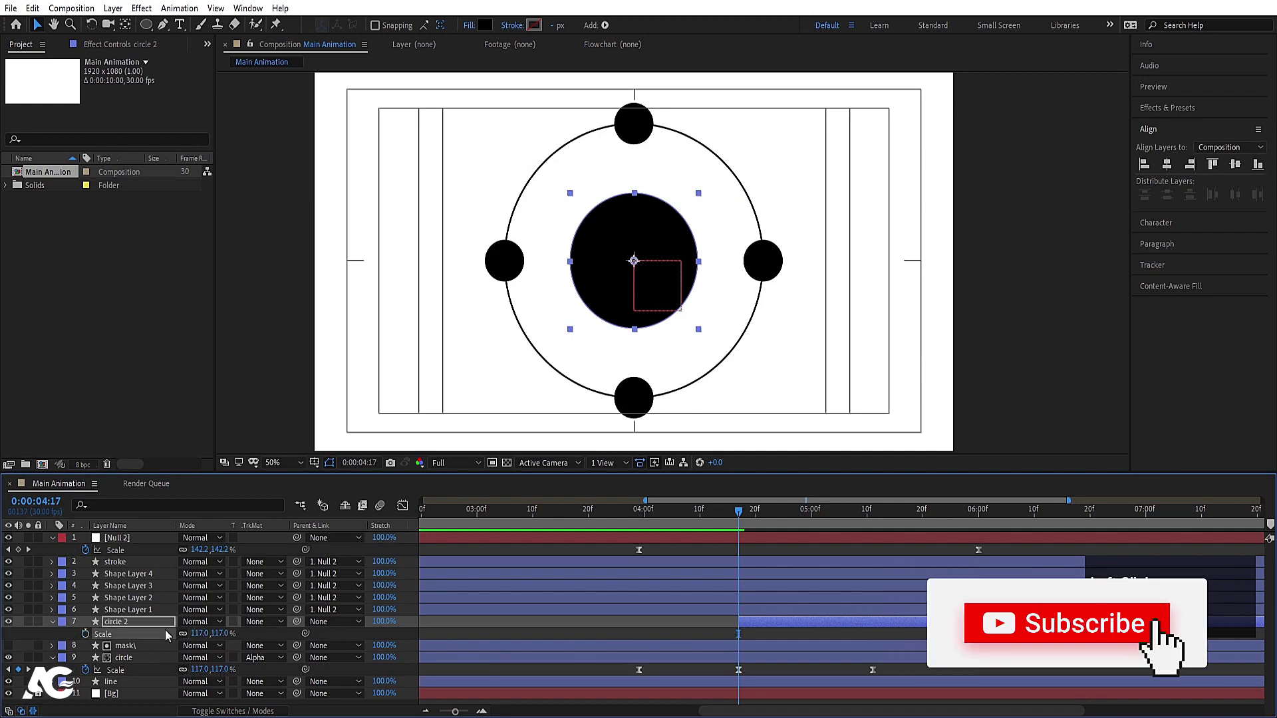
left_click(86, 634)
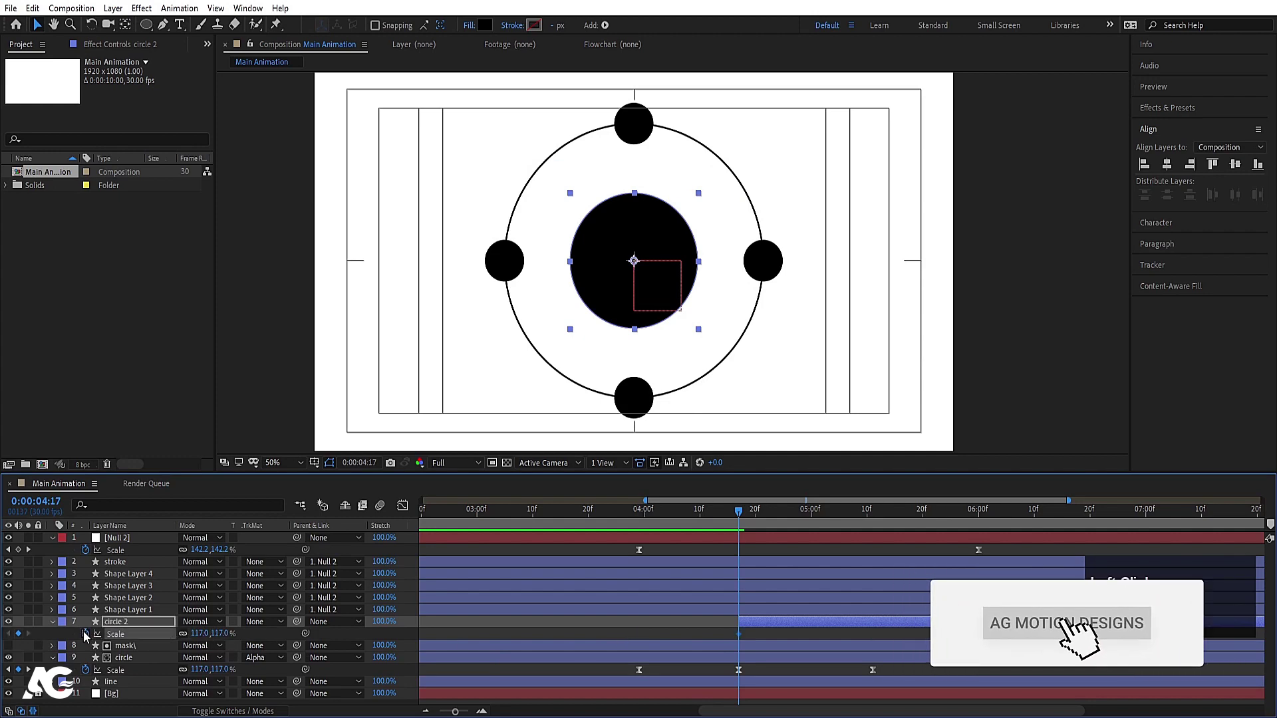
left_click(839, 523)
left_click_drag(846, 522, 873, 521)
left_click_drag(197, 634, 292, 634)
Remove the fill from the circle 2 layer and give it a black stroke 100 px wide.
key("j")
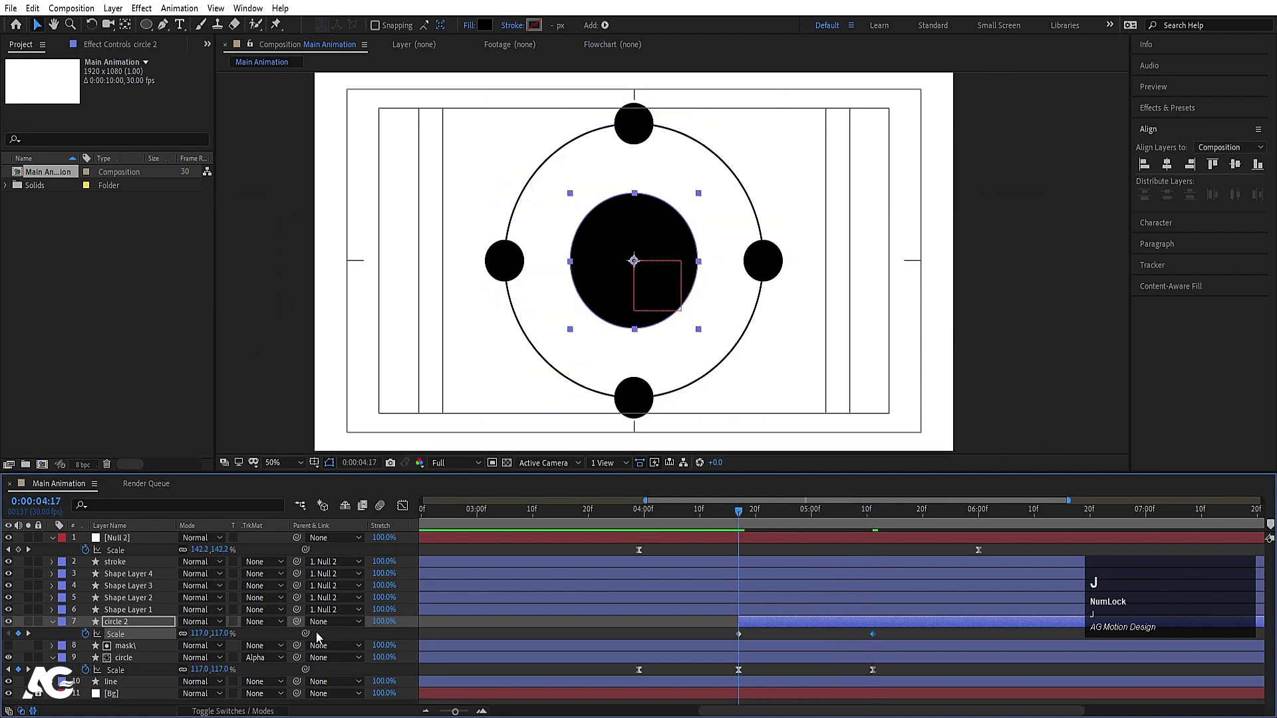
left_click(470, 26)
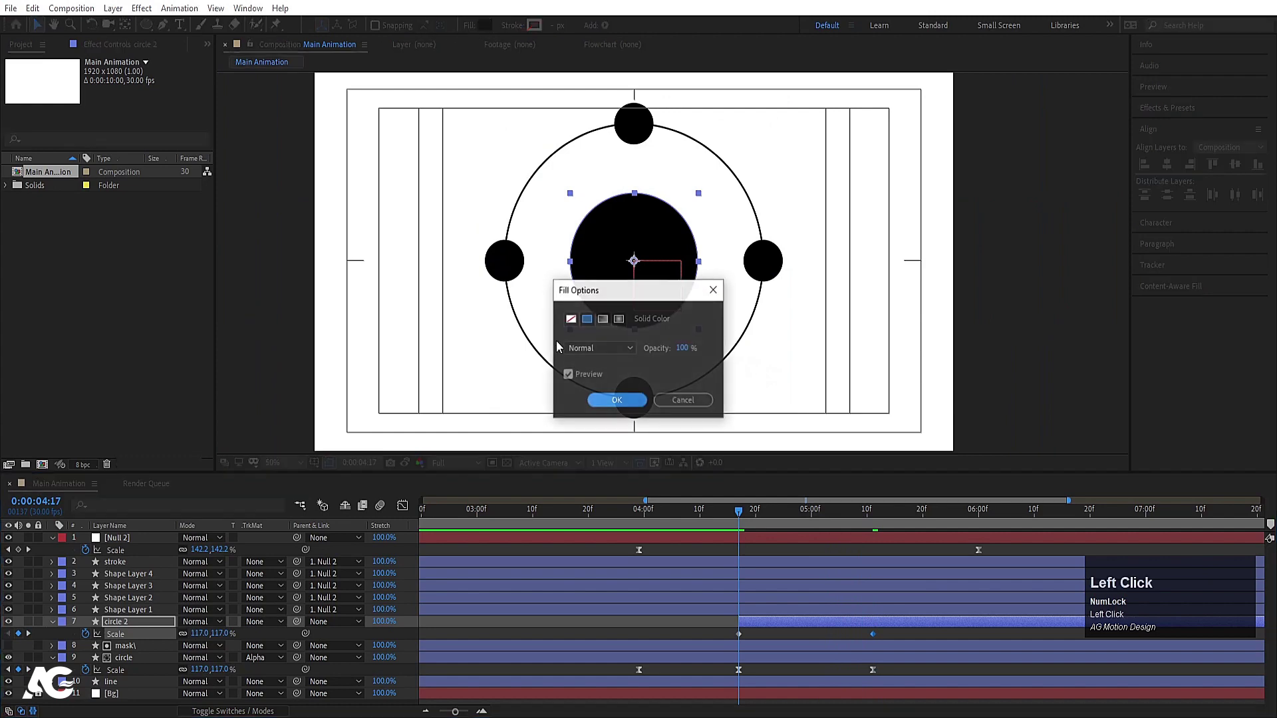
left_click(613, 400)
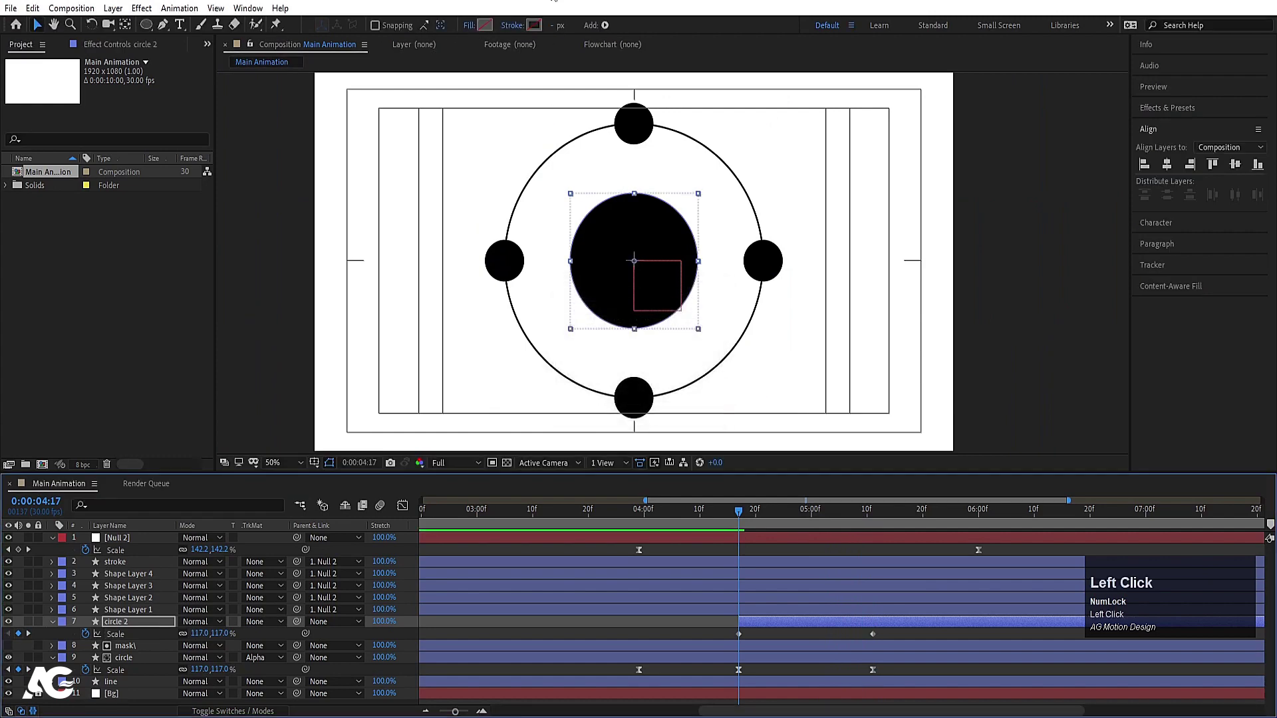
left_click(532, 26)
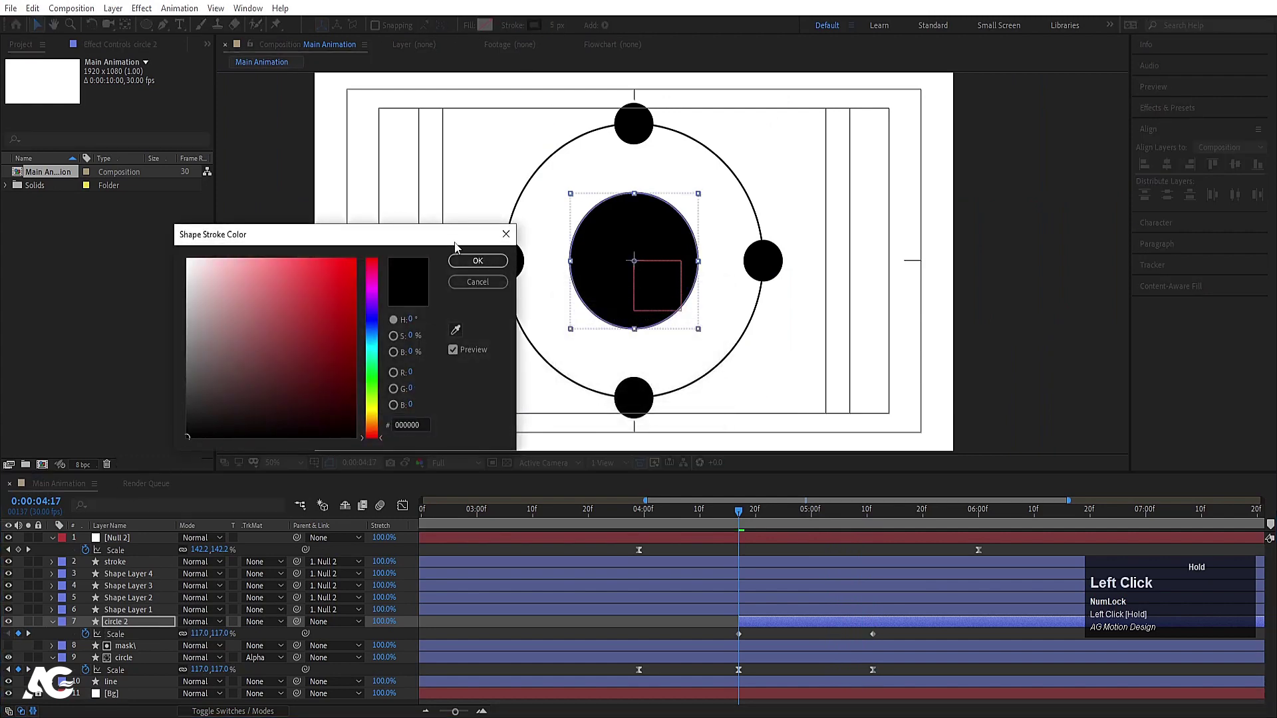
left_click(464, 263)
left_click(556, 27)
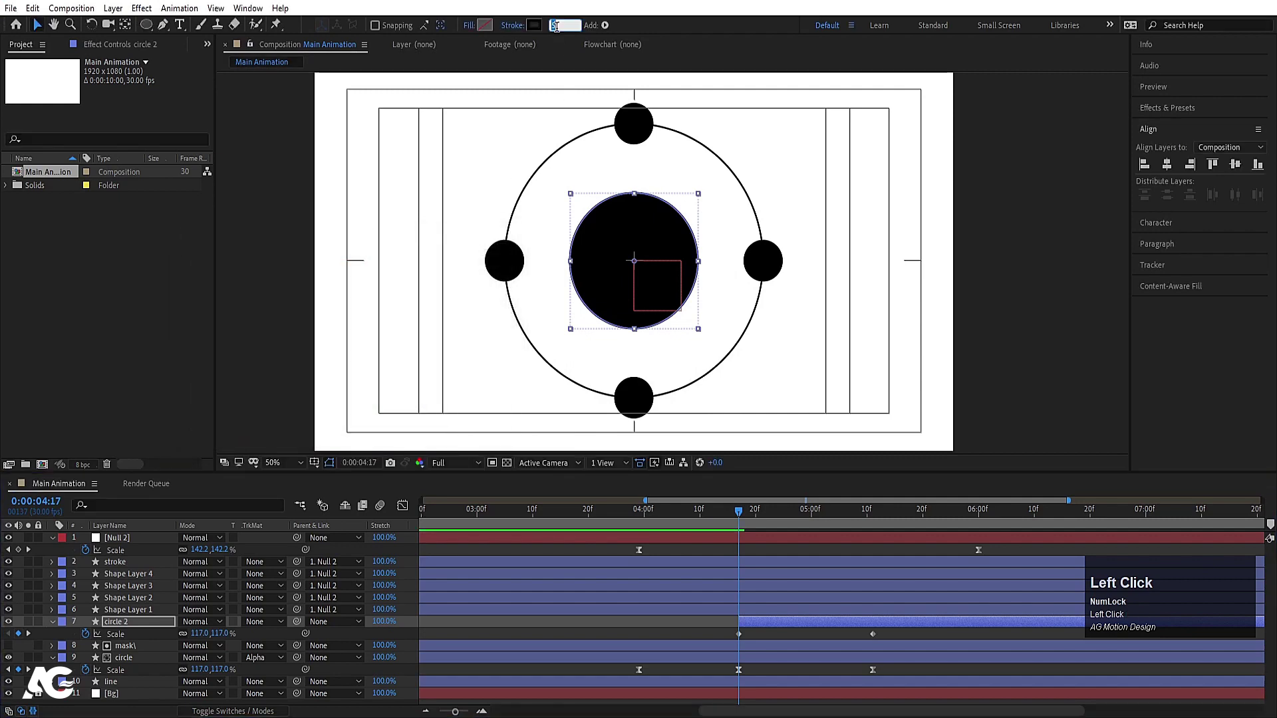
type("100")
key("Return")
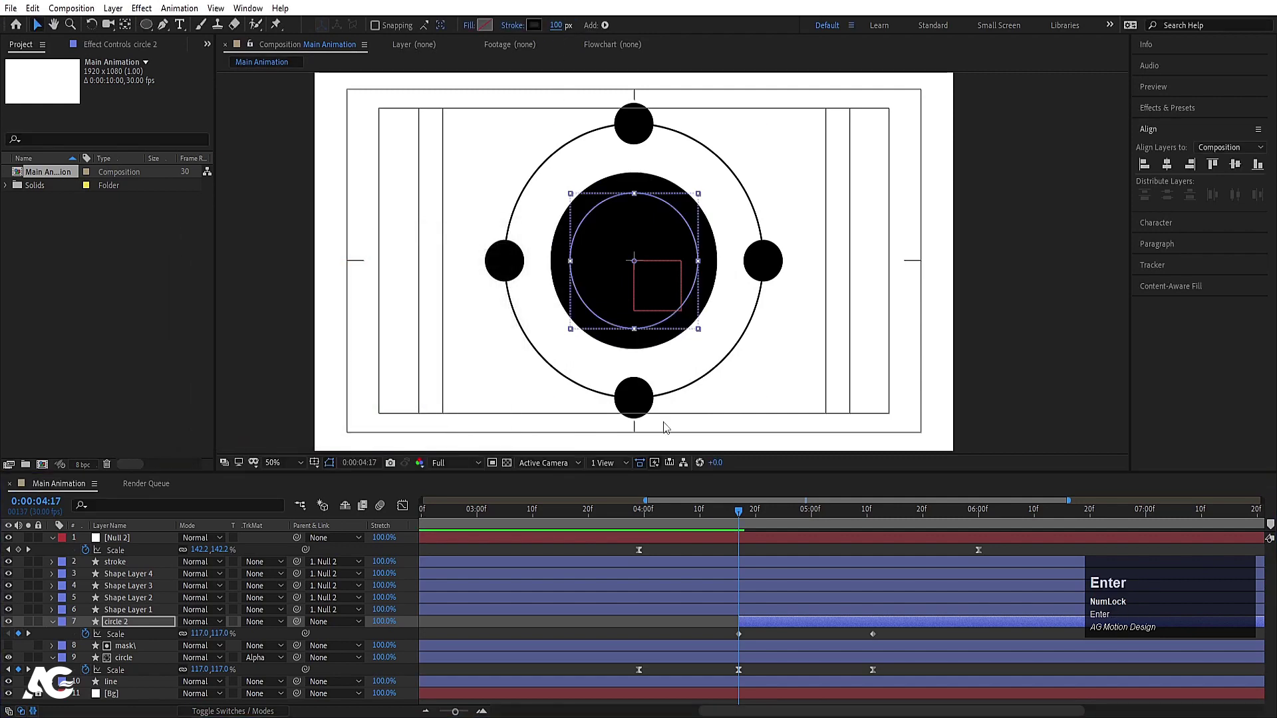
Set the circle 2 layer's scale keyframe at 0:00:04:17 to 89%.
left_click(128, 631)
left_click_drag(198, 633, 175, 635)
left_click(107, 624)
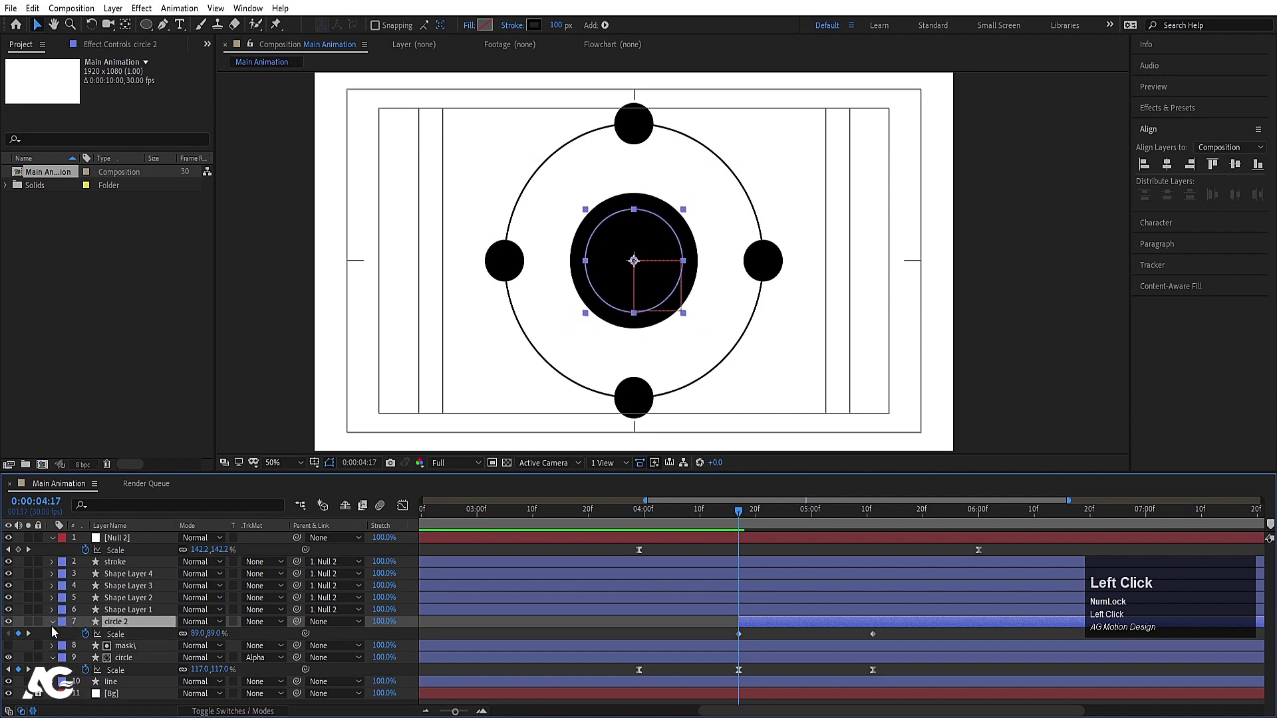
Add a stroke width keyframe of 100 to circle 2 at 0:00:04:17 and list only the layer's animated properties.
left_click(53, 621)
left_click(53, 616)
left_click(65, 640)
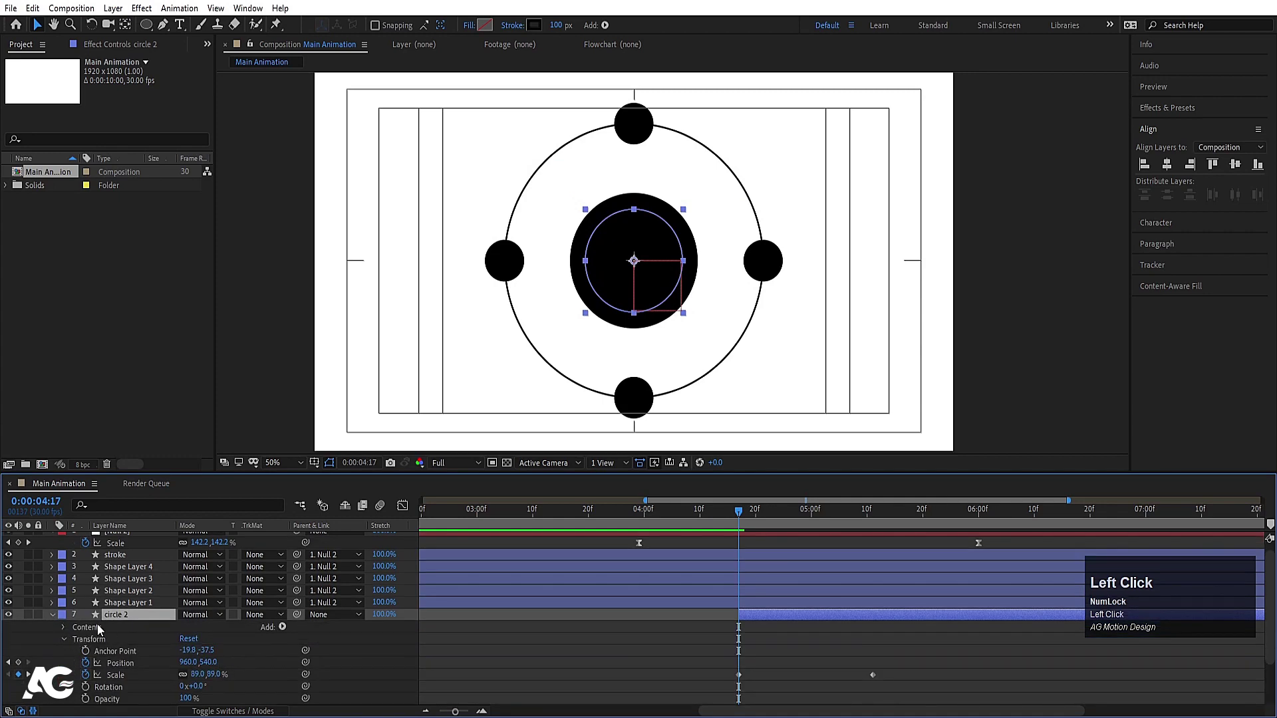
left_click(64, 639)
left_click(63, 628)
left_click(75, 639)
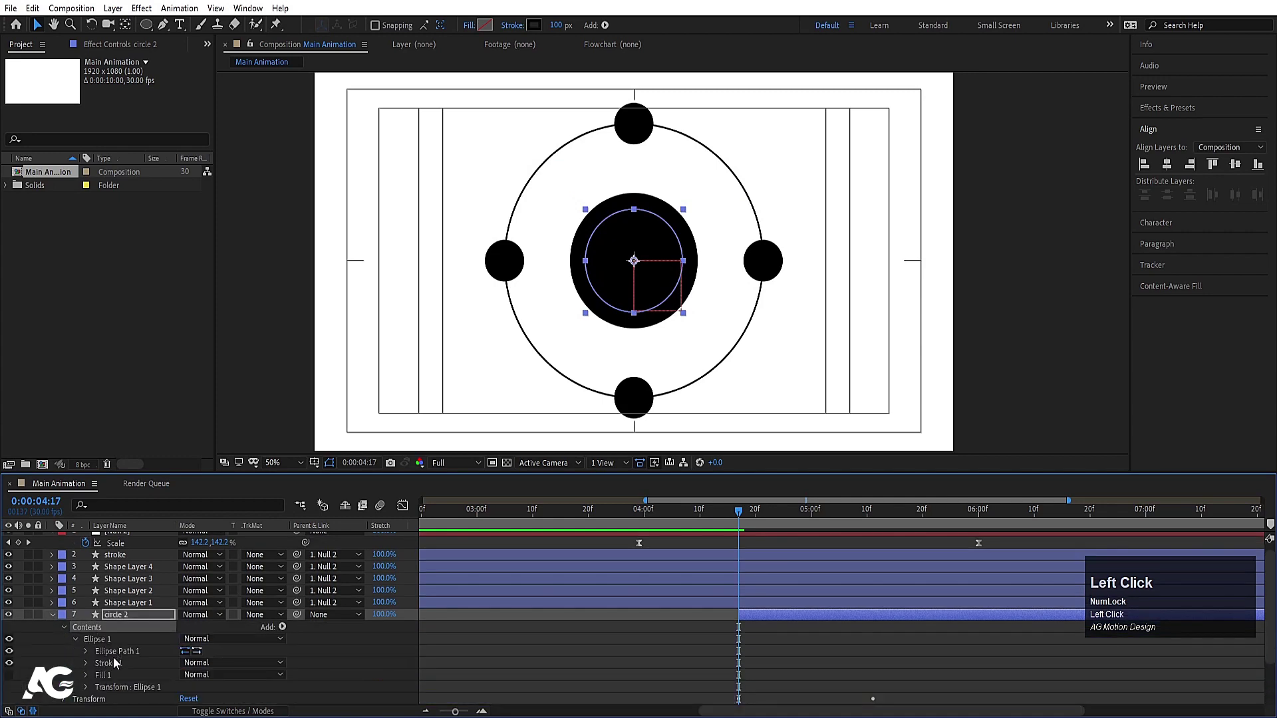
left_click(85, 663)
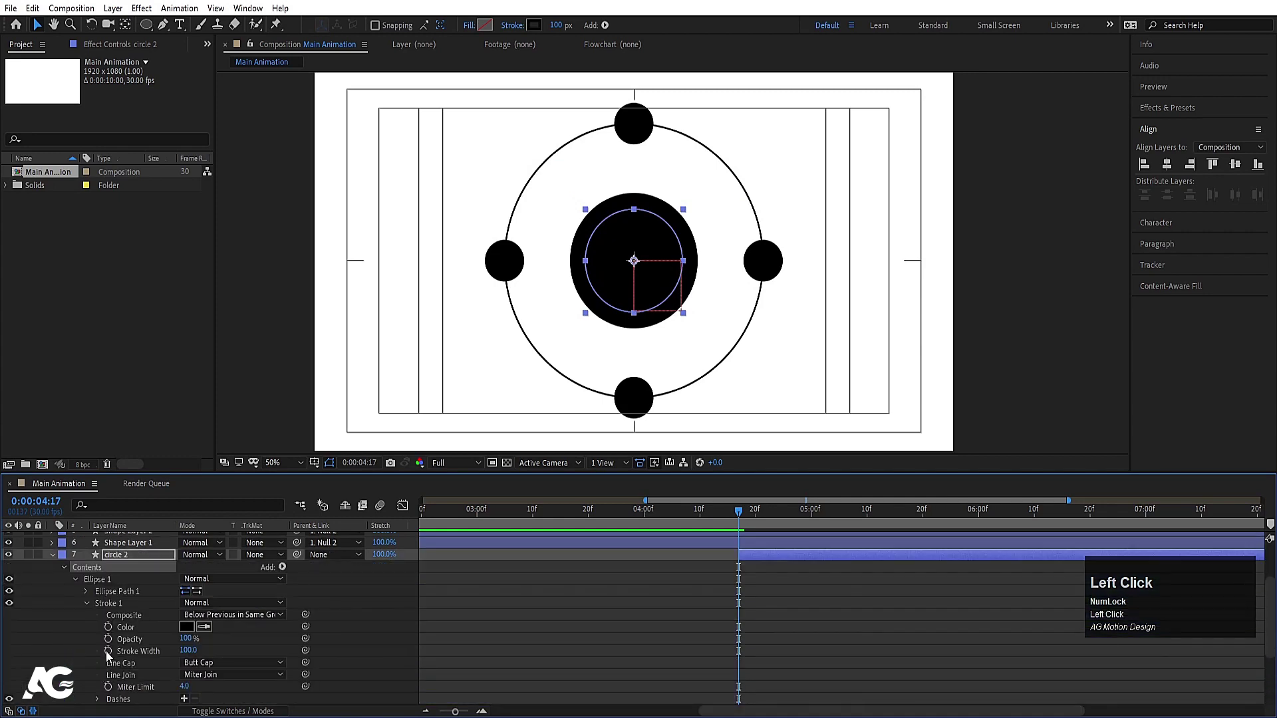
left_click(107, 652)
key("u")
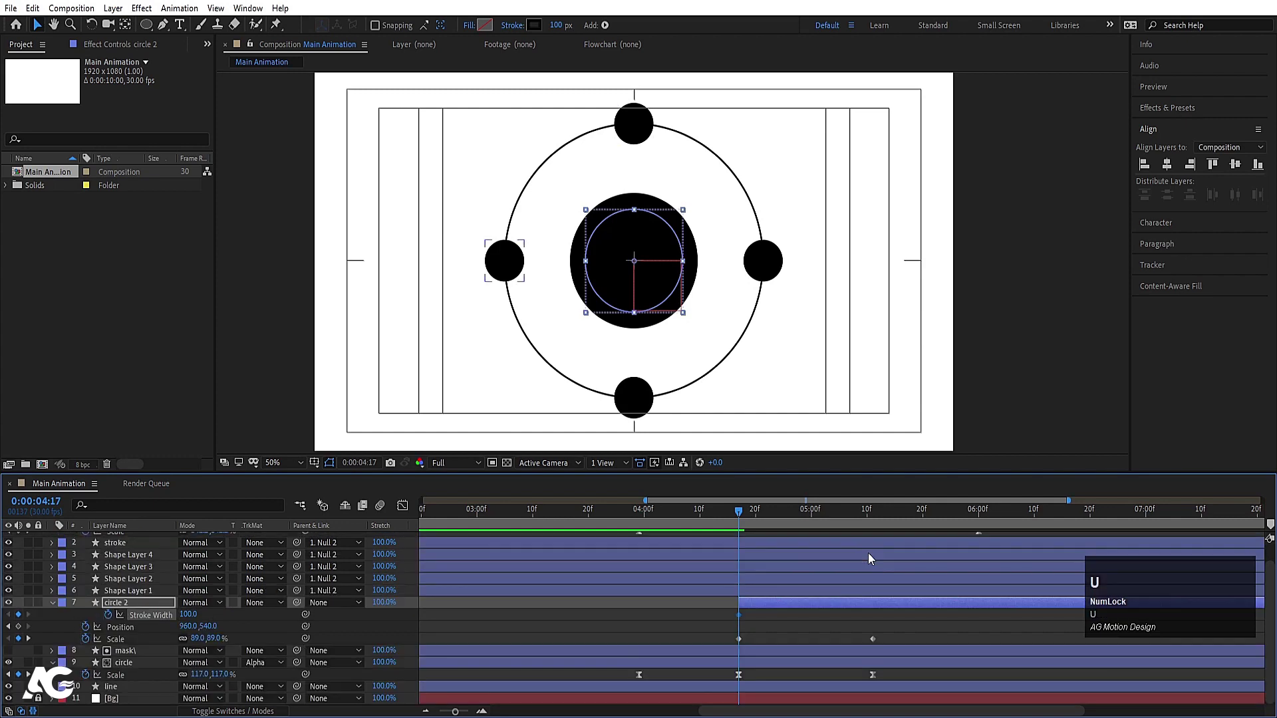
Set circle 2's stroke width to 0 at 0:00:05:11 and preview the ring from 0:00:04:17.
type("k")
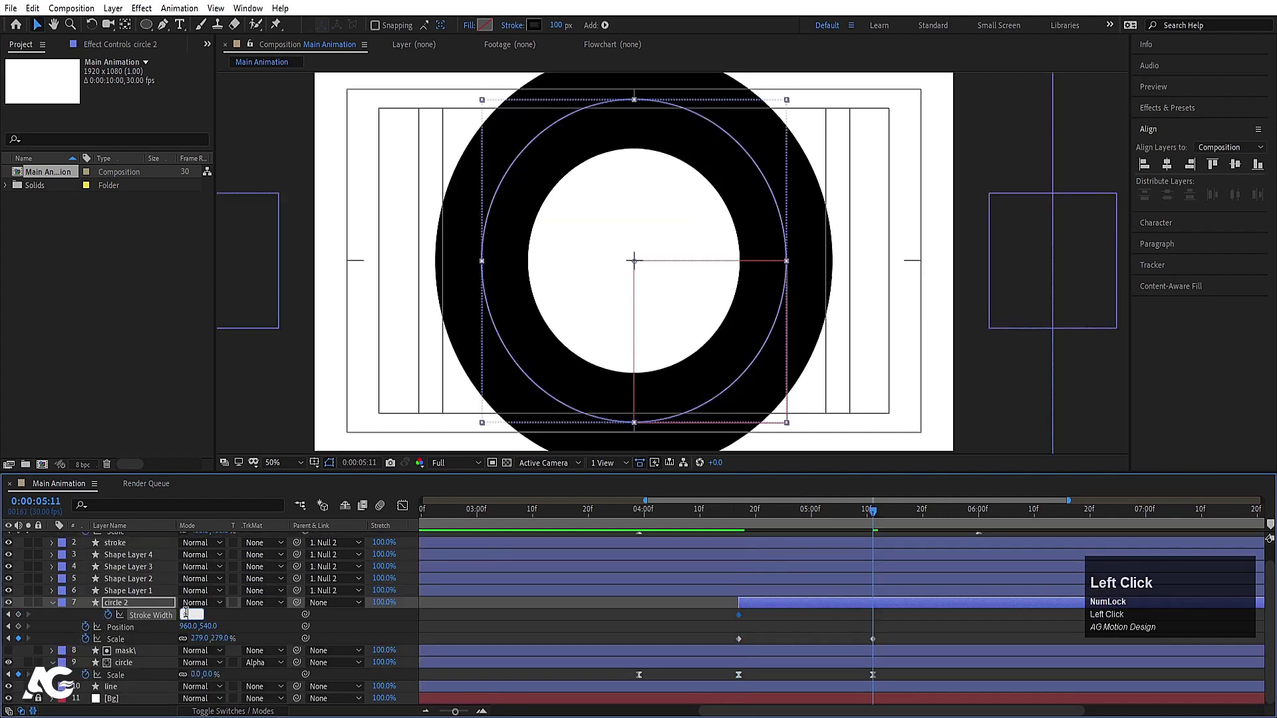
type("0")
key("Return")
key("j")
key("space")
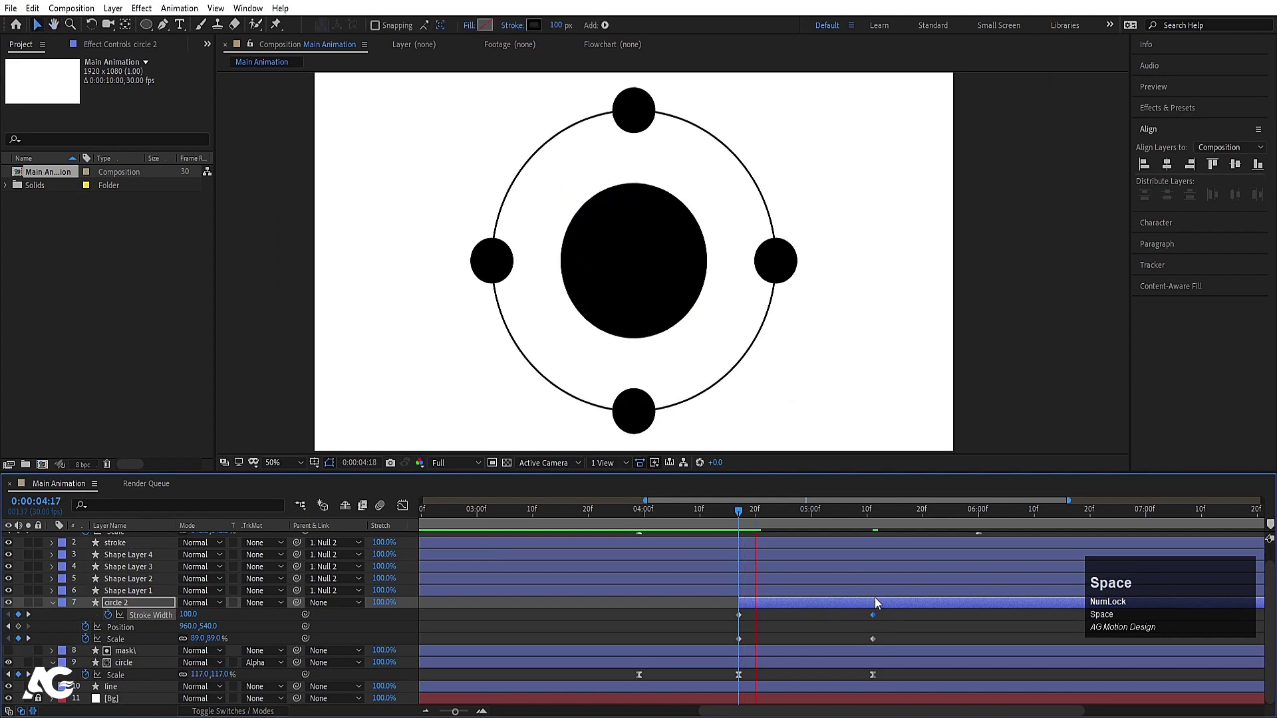
Ease circle 2's stroke width and scale keyframes and shape their speed curves with a sharp early peak and a long slowdown.
left_click_drag(725, 617, 913, 644)
key("F9")
left_click(403, 505)
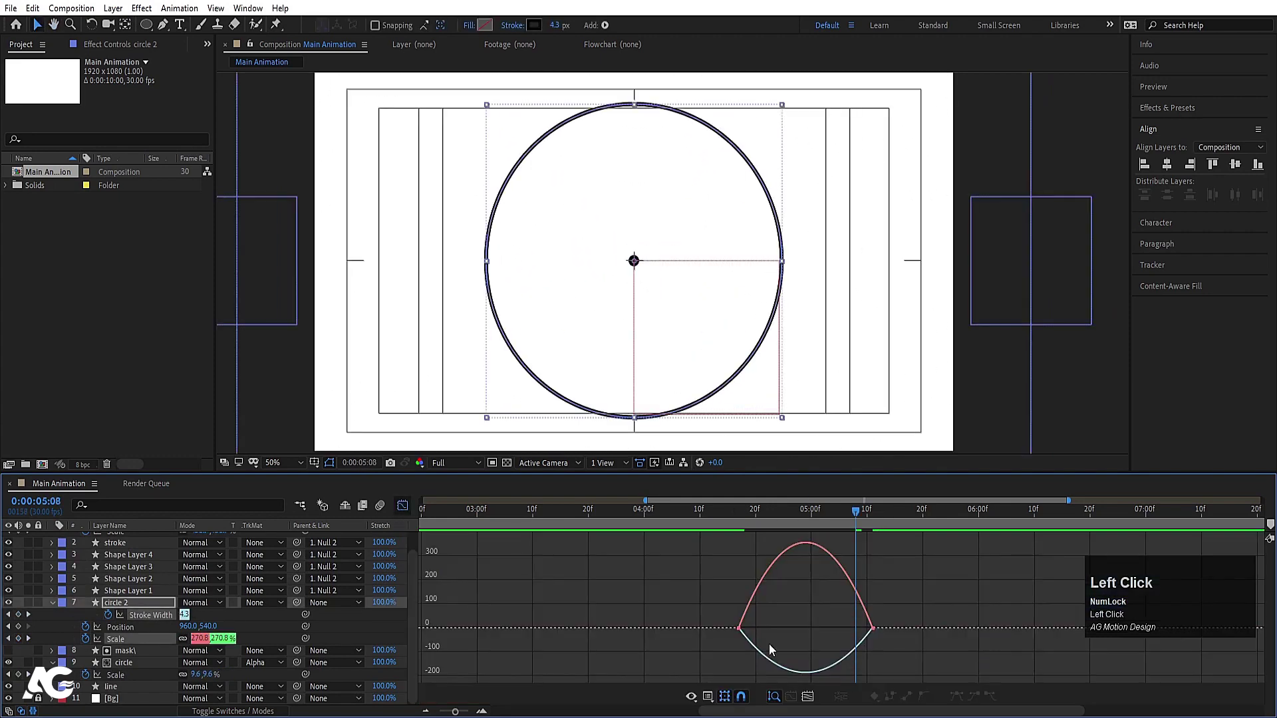
left_click(873, 628)
left_click_drag(865, 628, 765, 632)
left_click(731, 513)
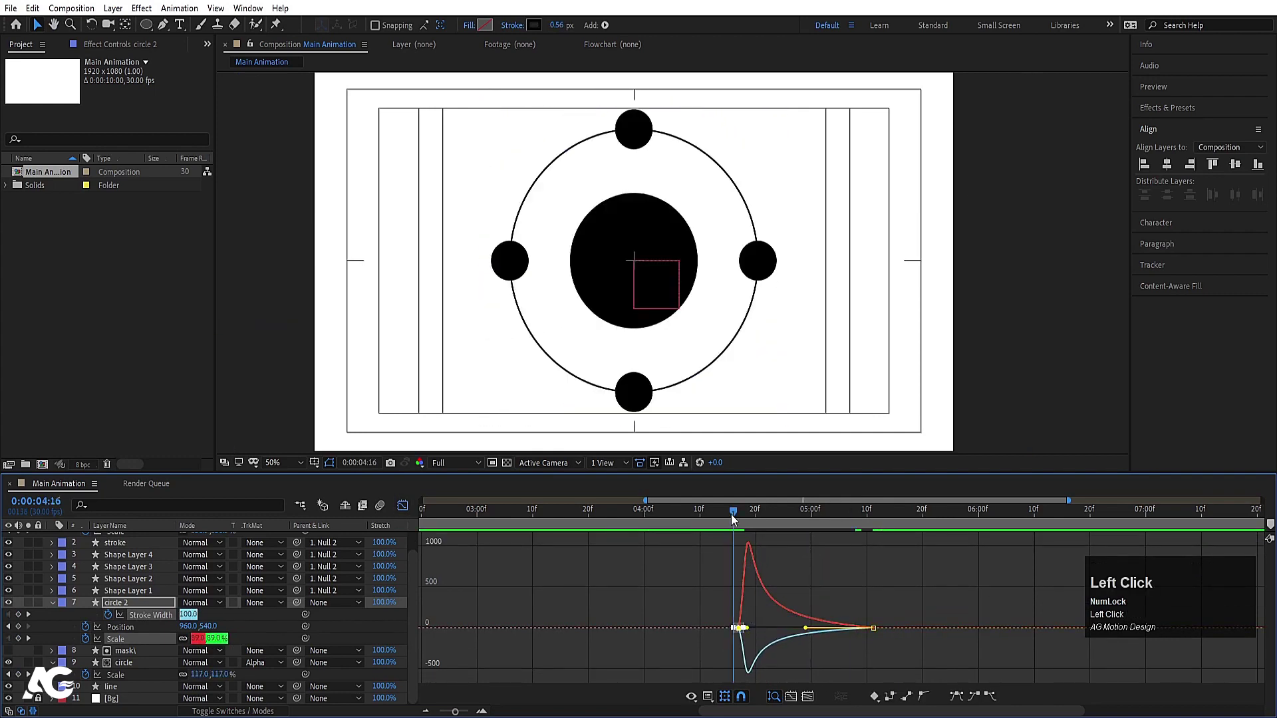
key("space")
left_click(402, 507)
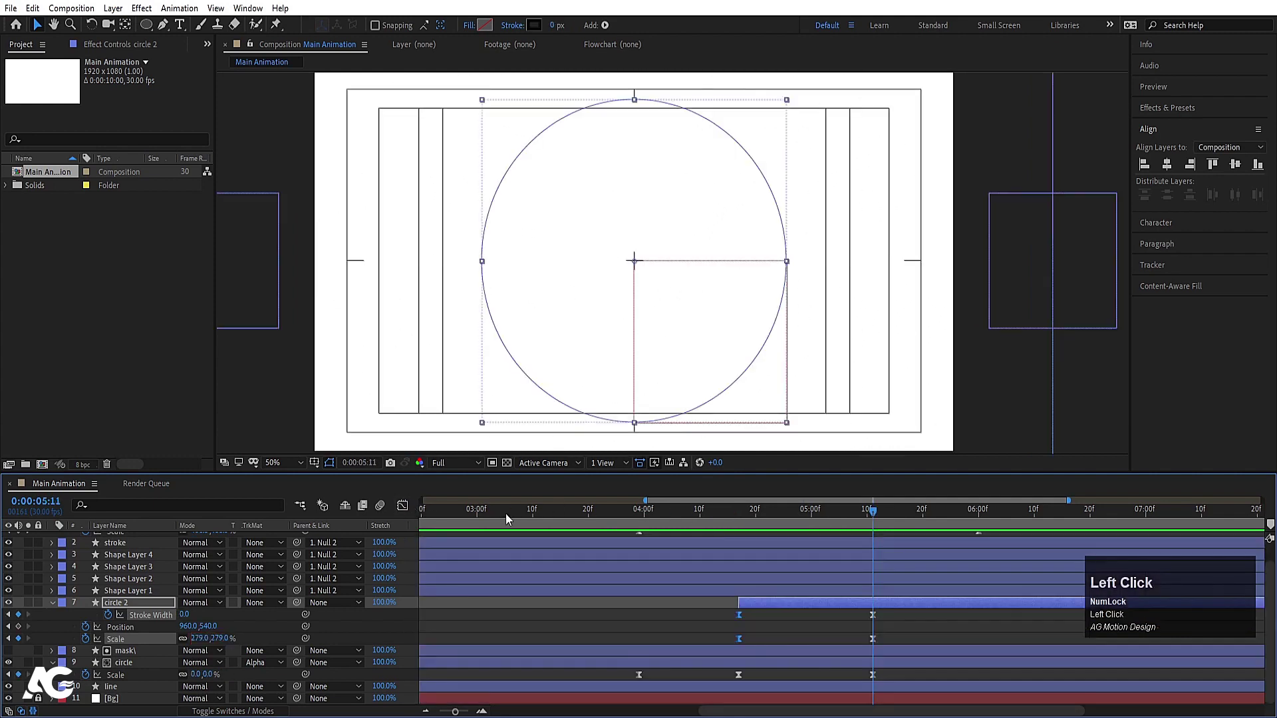
Preview the expanding ring and set its stroke width keyframe at 0:00:04:17 to 50.
left_click(736, 513)
key("space")
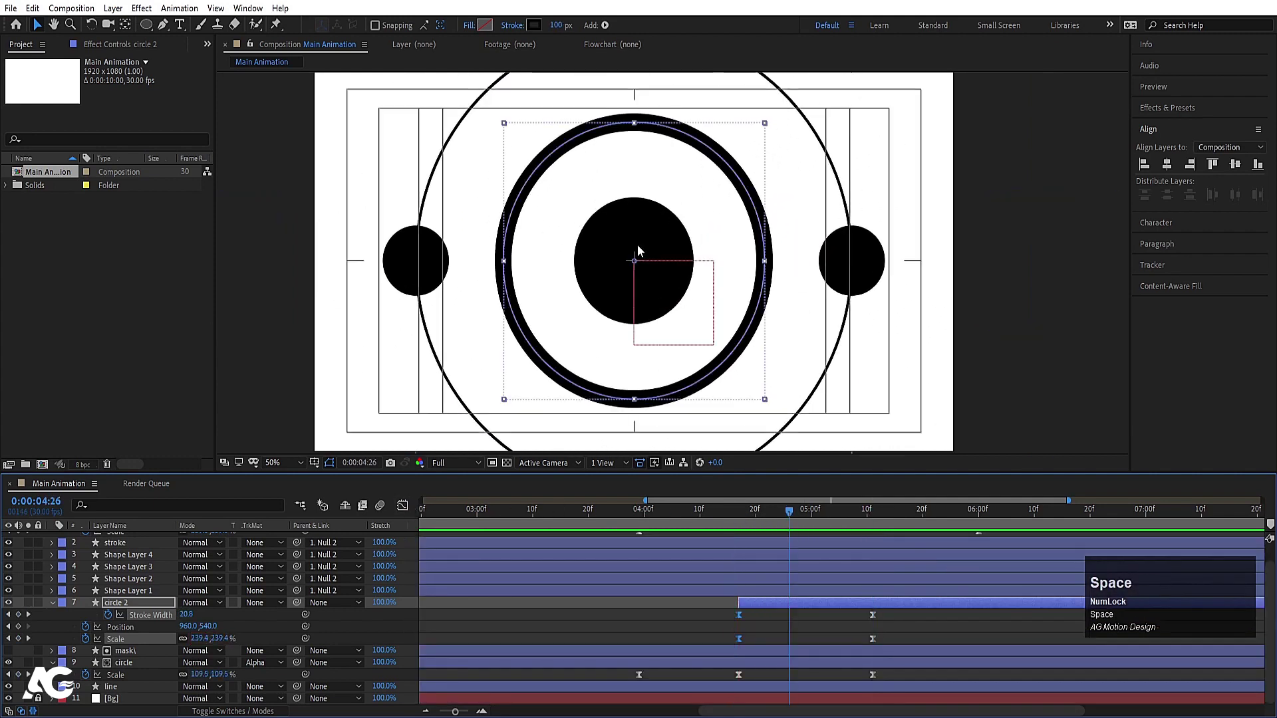
key("space")
left_click(776, 624)
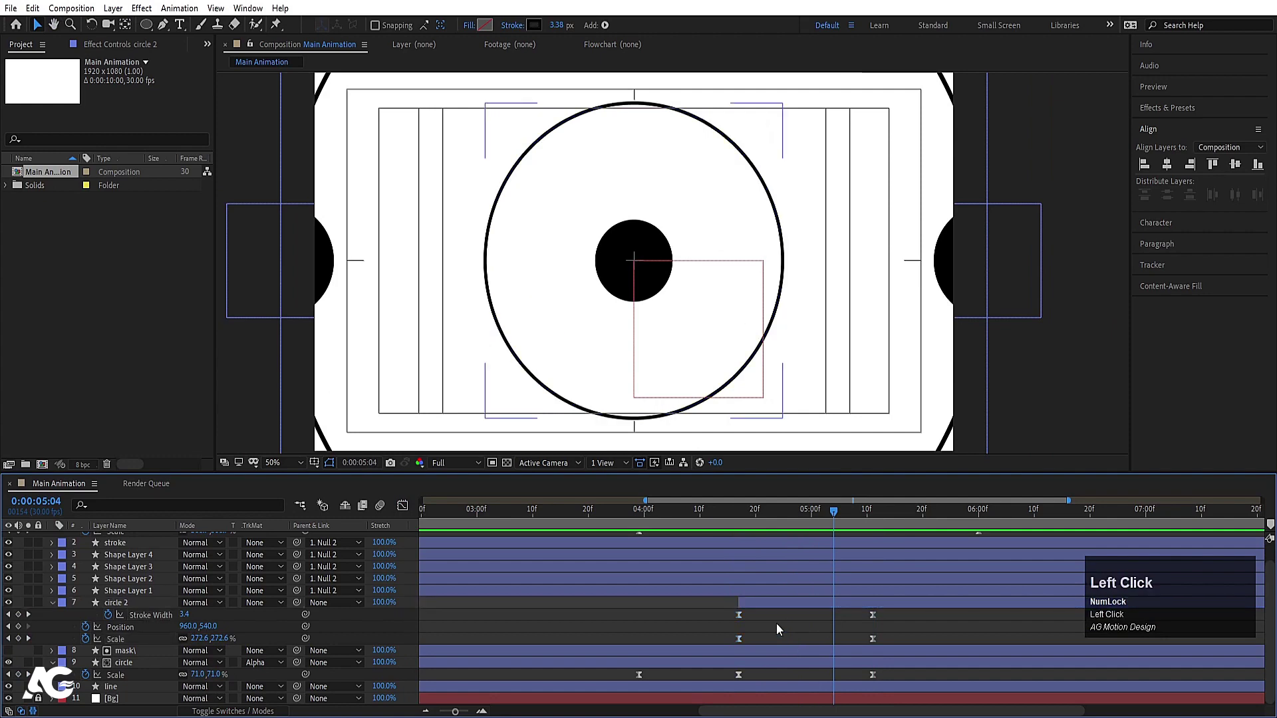
key("j")
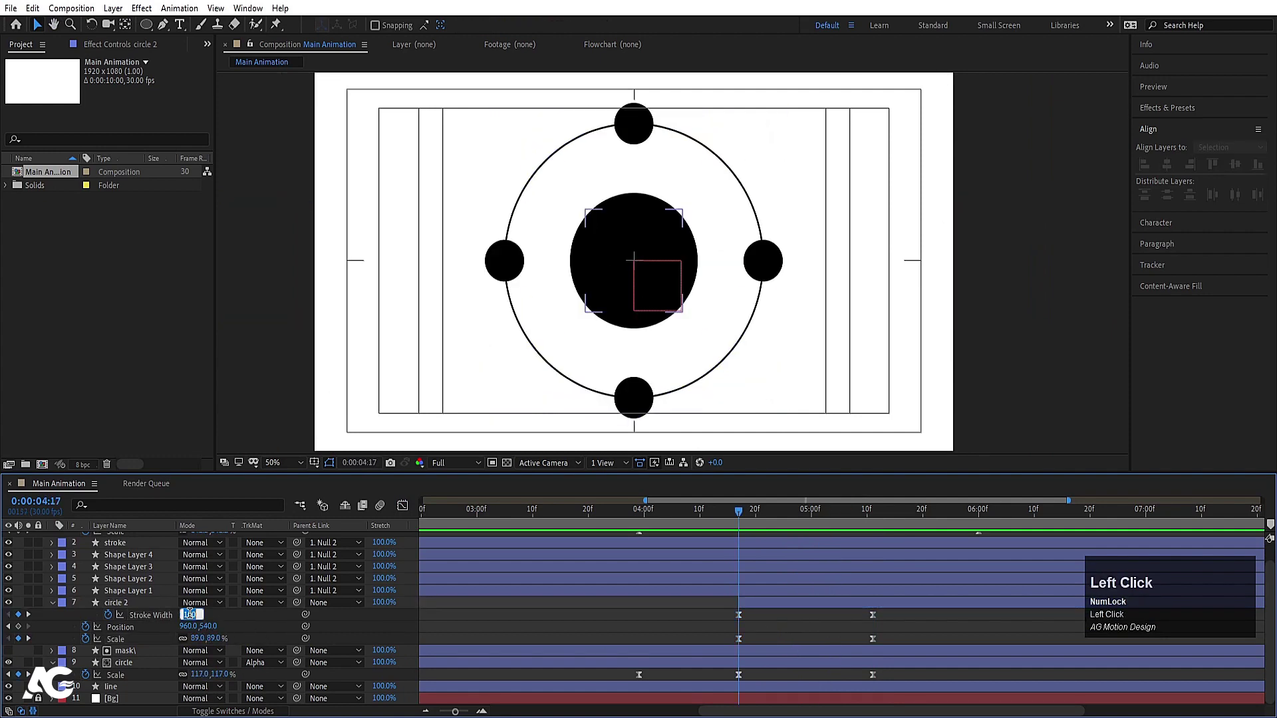
key("Return")
key("space")
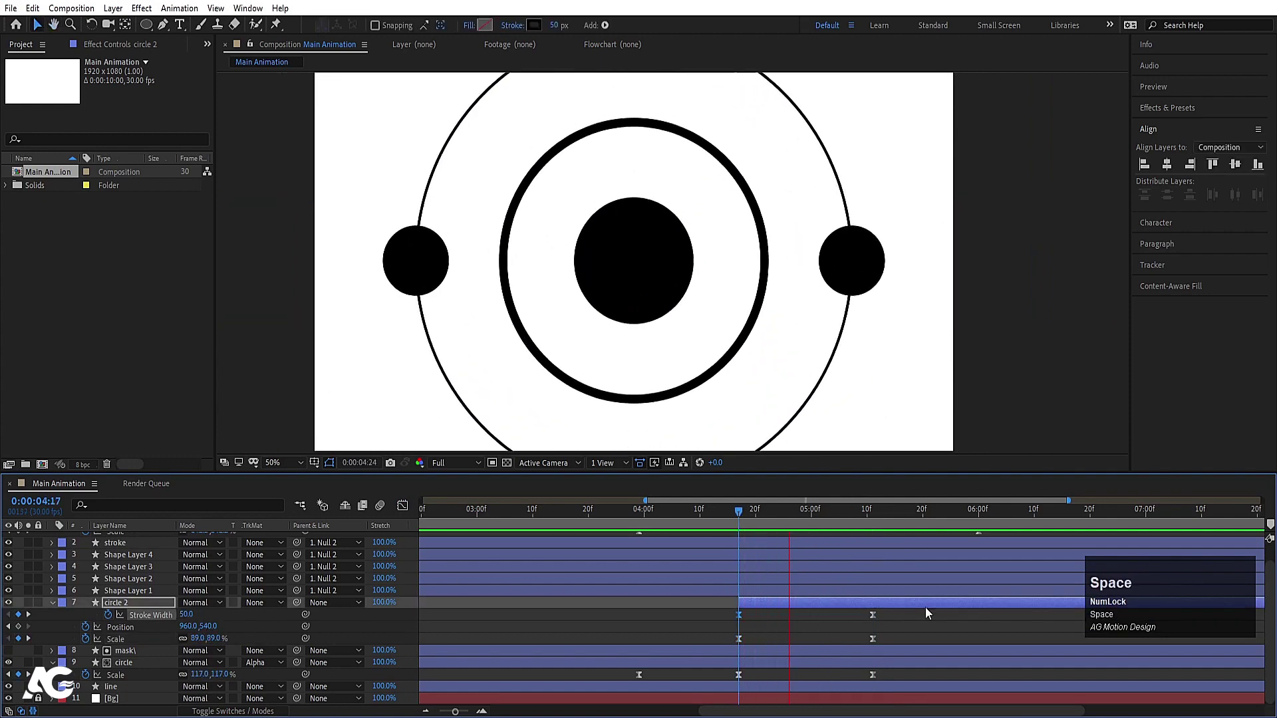
Move circle 2's ending stroke width and scale keyframes to about 0:00:05:27 and preview the slower ring.
mouse_move(883, 626)
left_mouse_down()
mouse_move(870, 630)
mouse_move(959, 624)
left_mouse_up()
left_click(733, 515)
key("space")
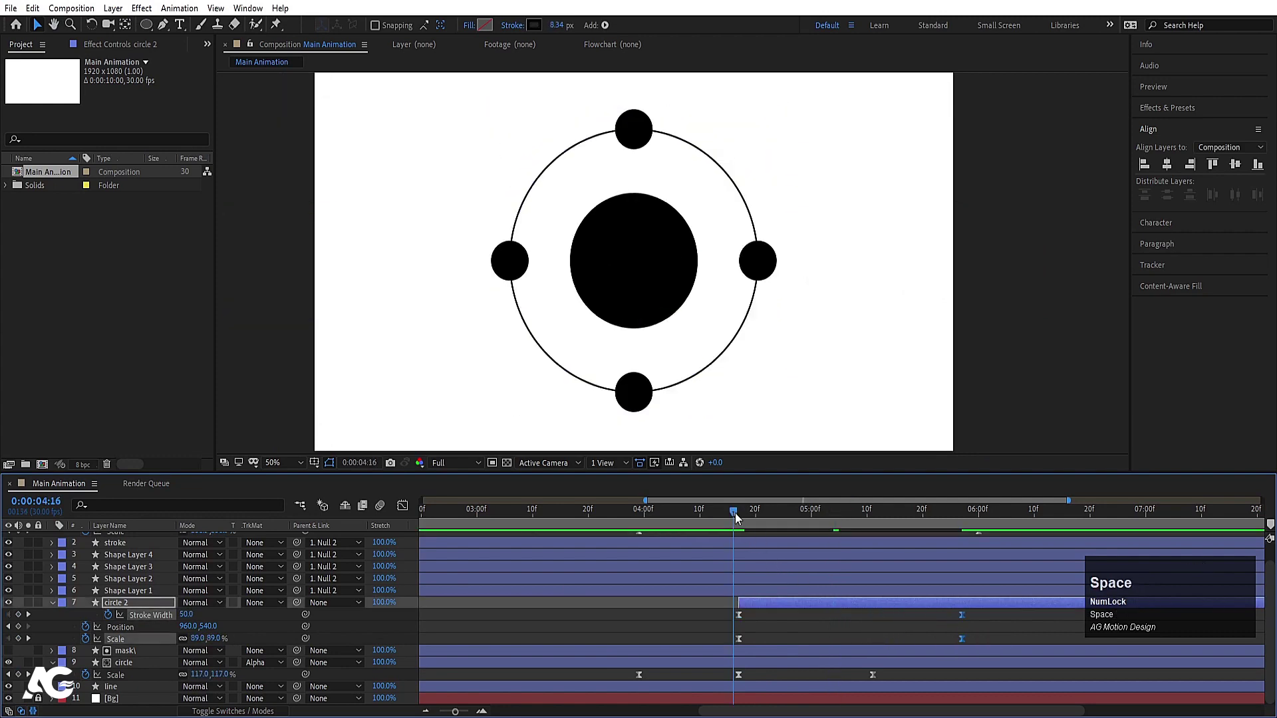
key("space")
scroll(568, 525, "down", 3)
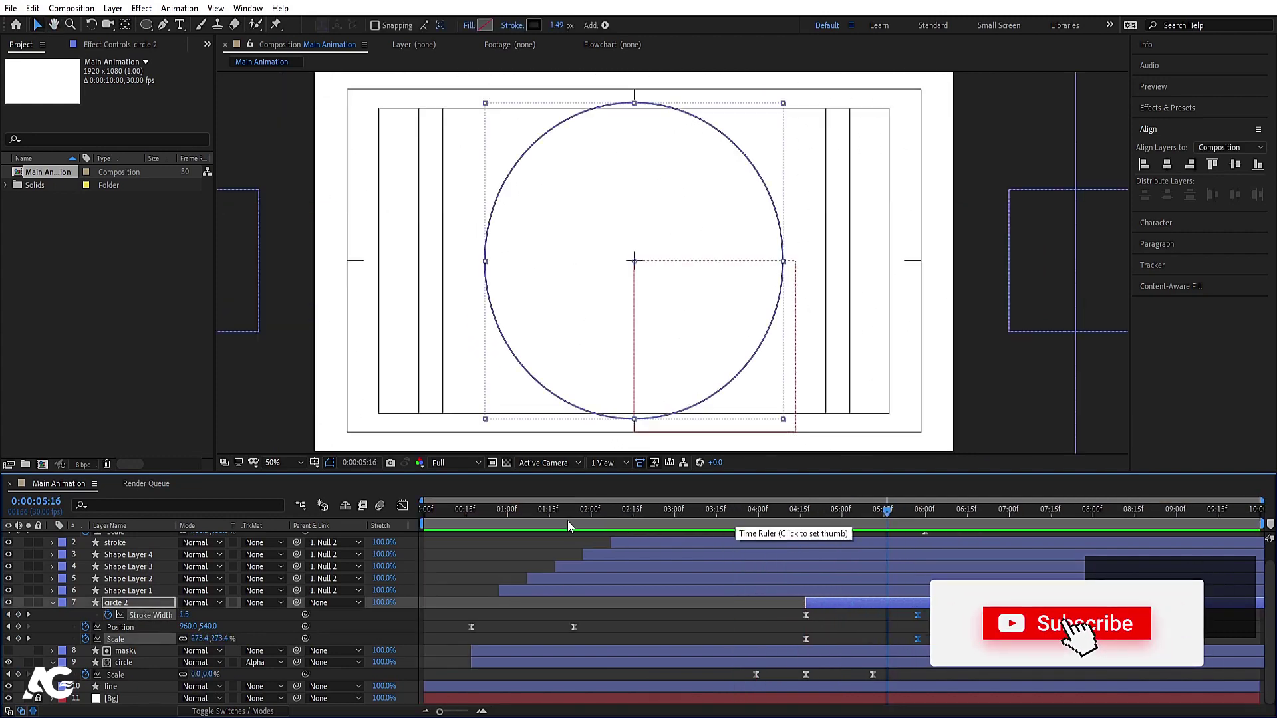
Play the full animation from the start and replay the section around 0:00:04:00 to check the ring's timing.
key("space")
key("Home")
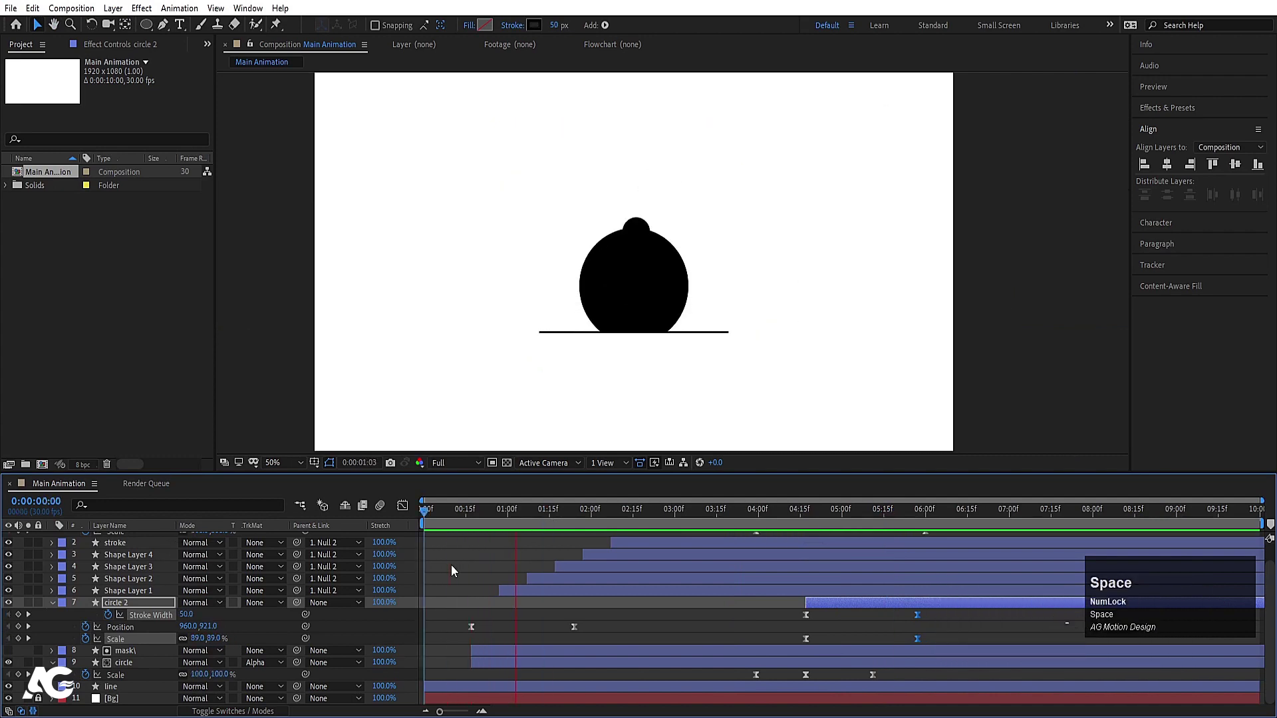
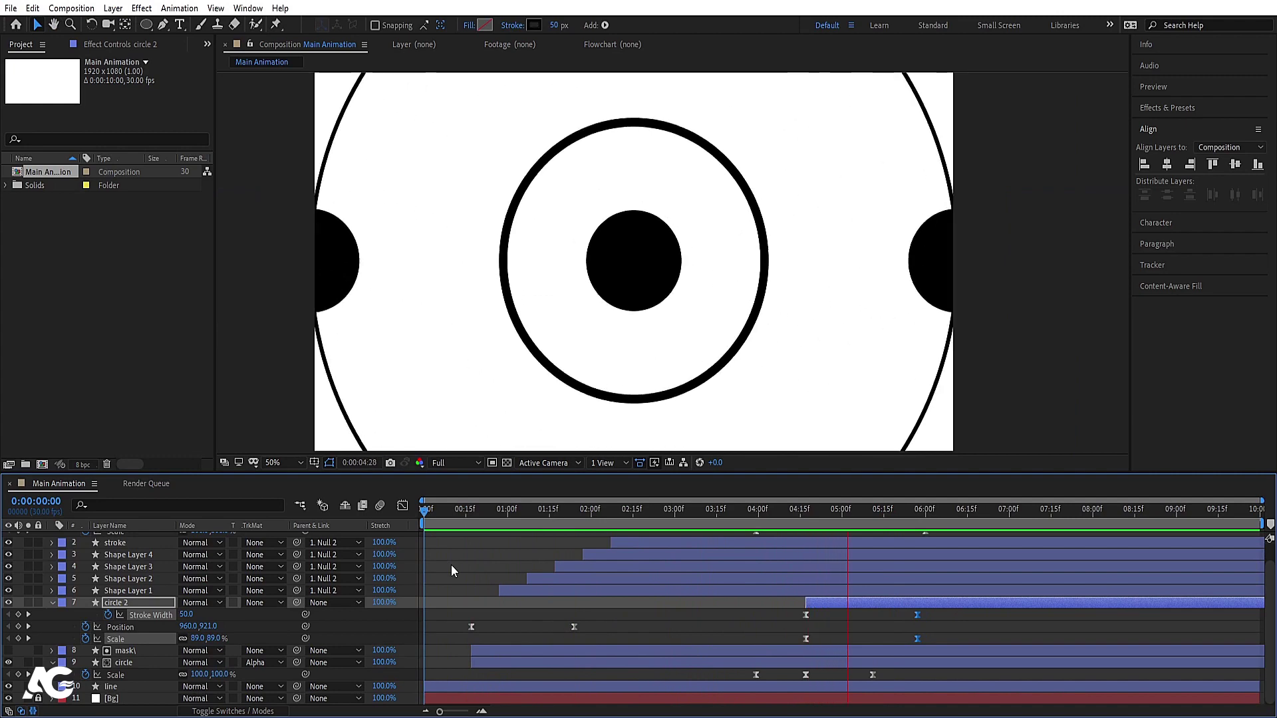
key("space")
left_click_drag(781, 518, 754, 526)
key("space")
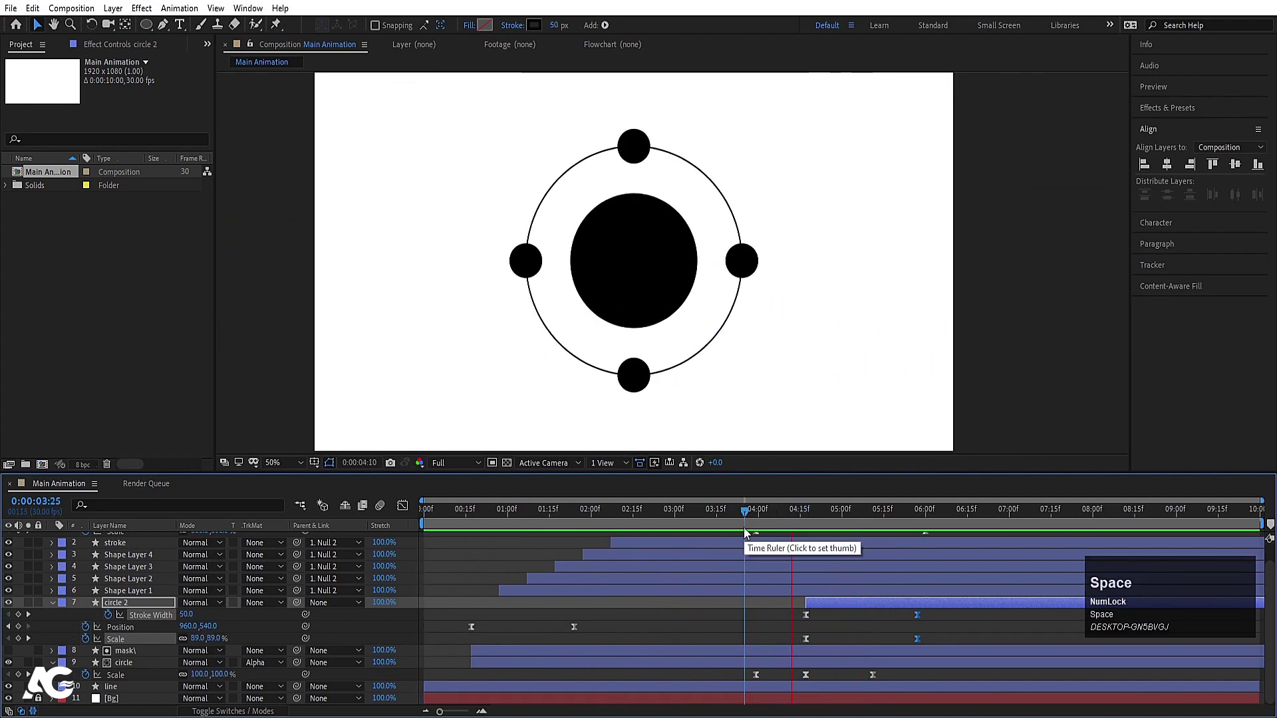
key("space")
left_click(799, 519)
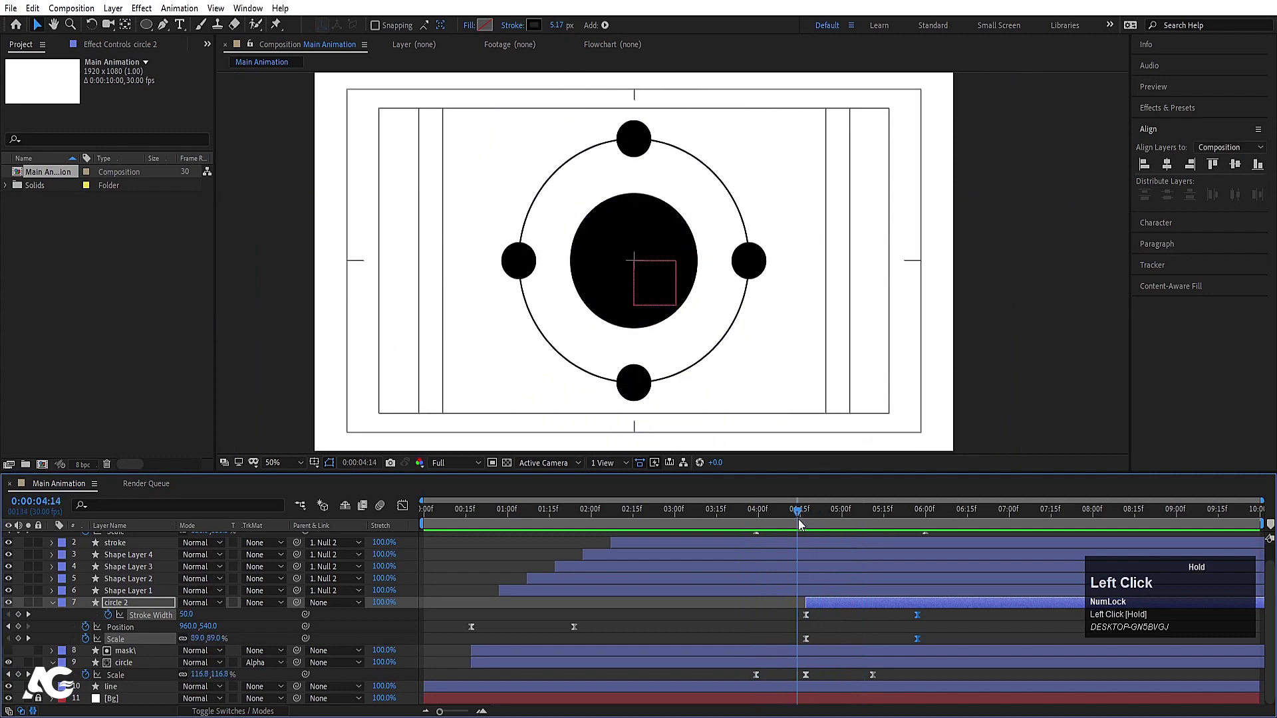
key("space")
key("space")
Shift the circle 2 layer earlier so it starts at about 0:00:04:13, and preview the animation from the beginning.
left_click_drag(804, 513, 800, 512)
left_click_drag(809, 604, 800, 605)
key("space")
left_click(768, 513)
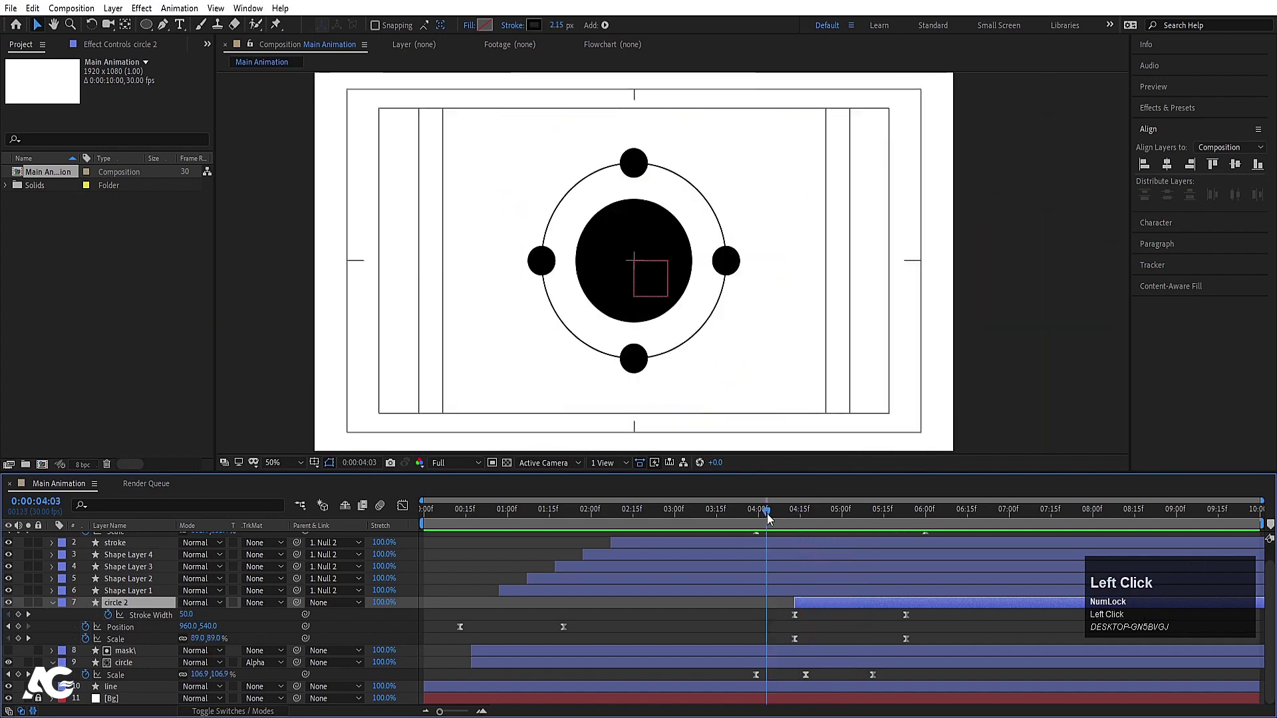
key("space")
left_click(513, 516)
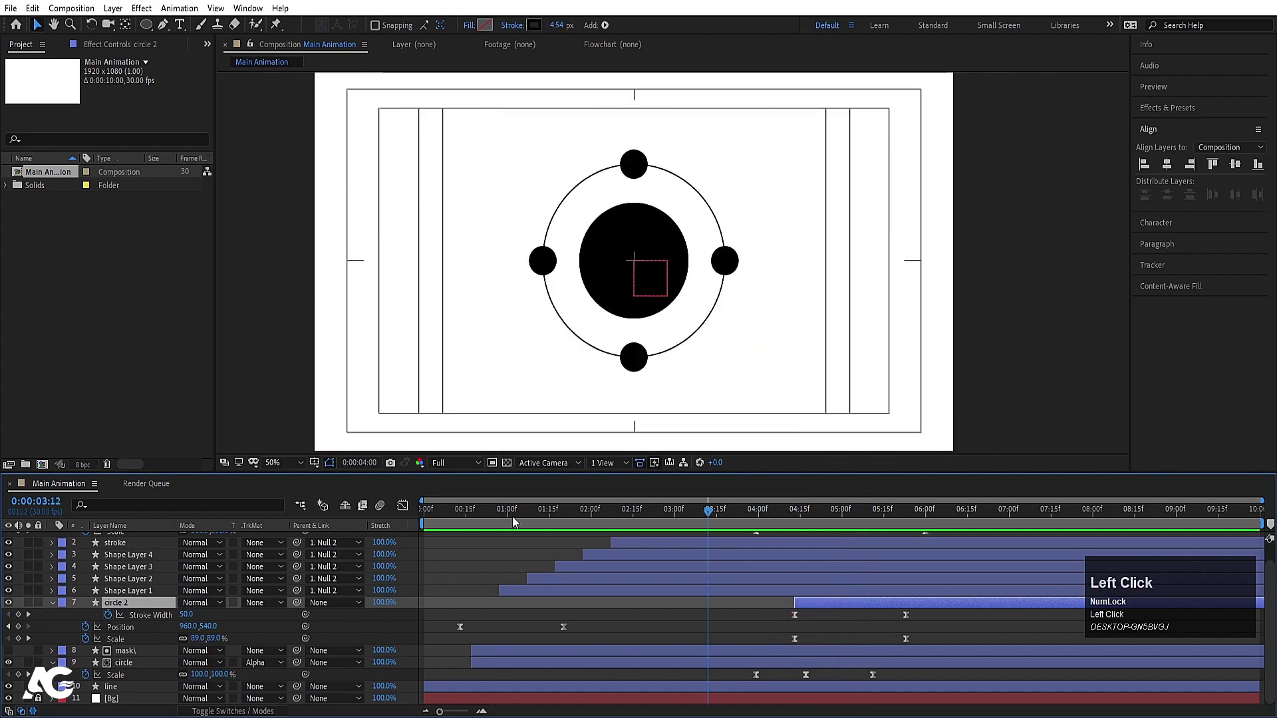
key("space")
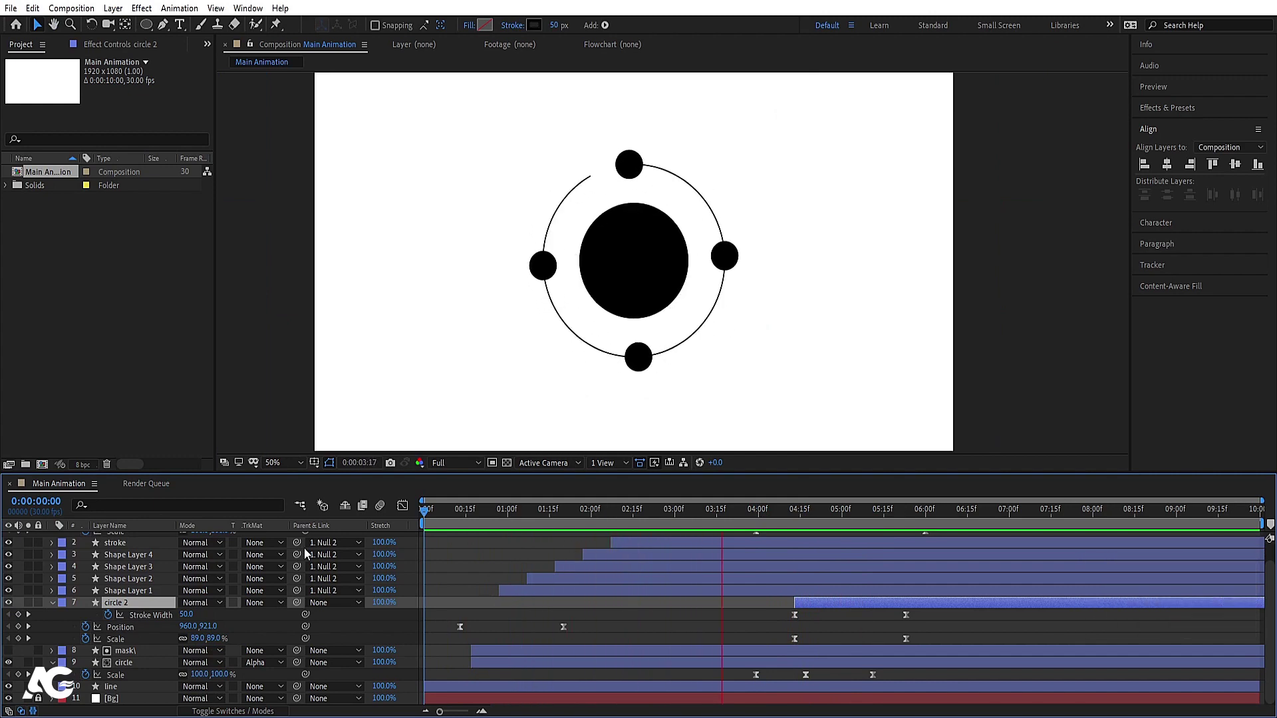
key("space")
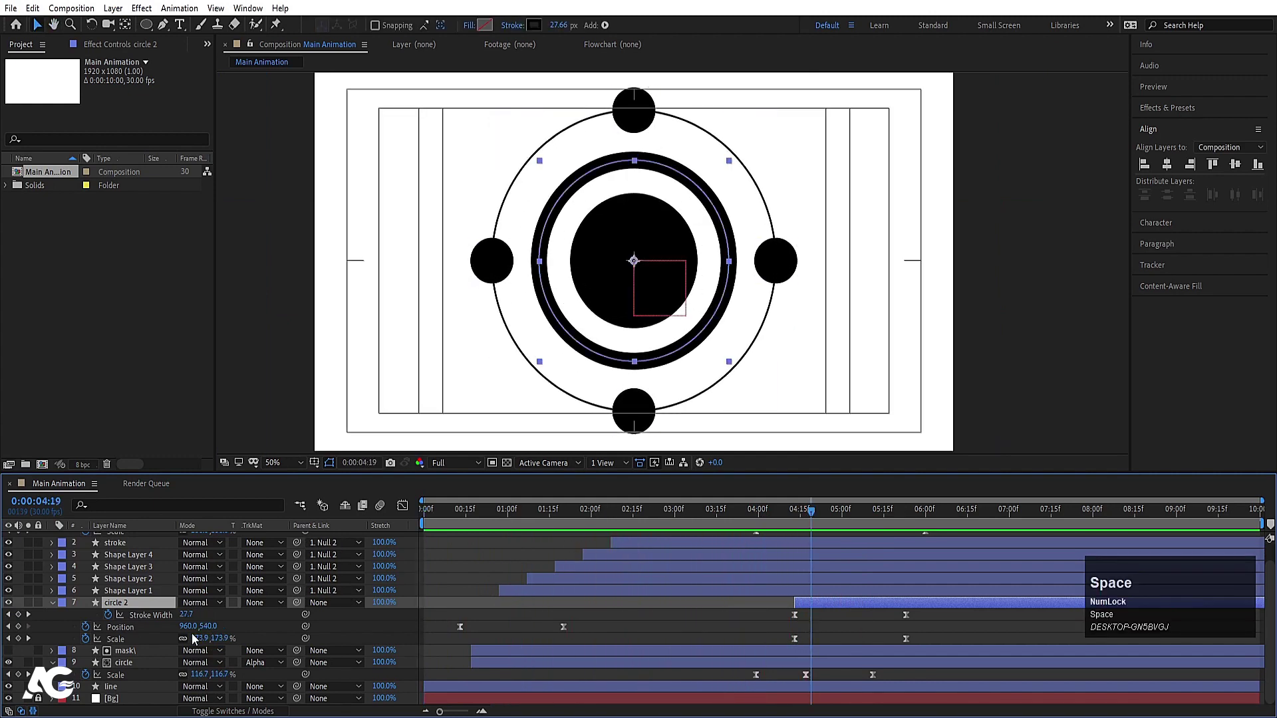
Duplicate the mask and circle layers together.
left_click(123, 651)
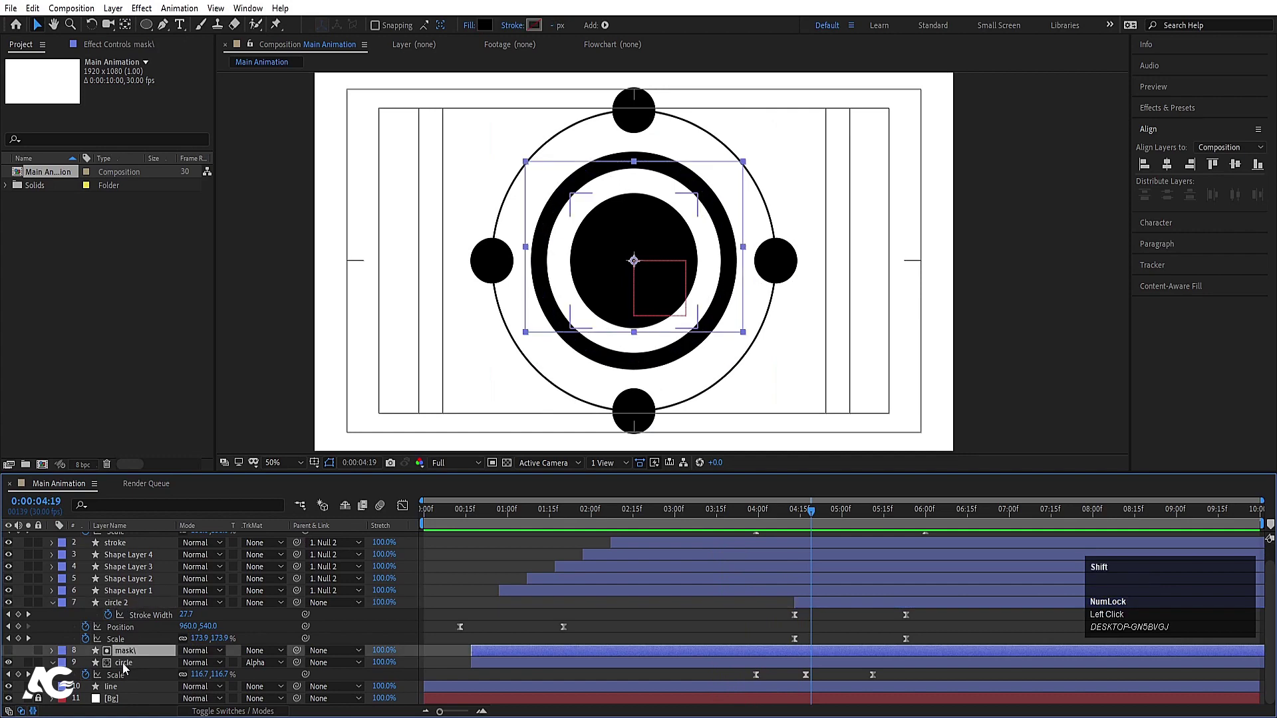
left_click(123, 663, "shift")
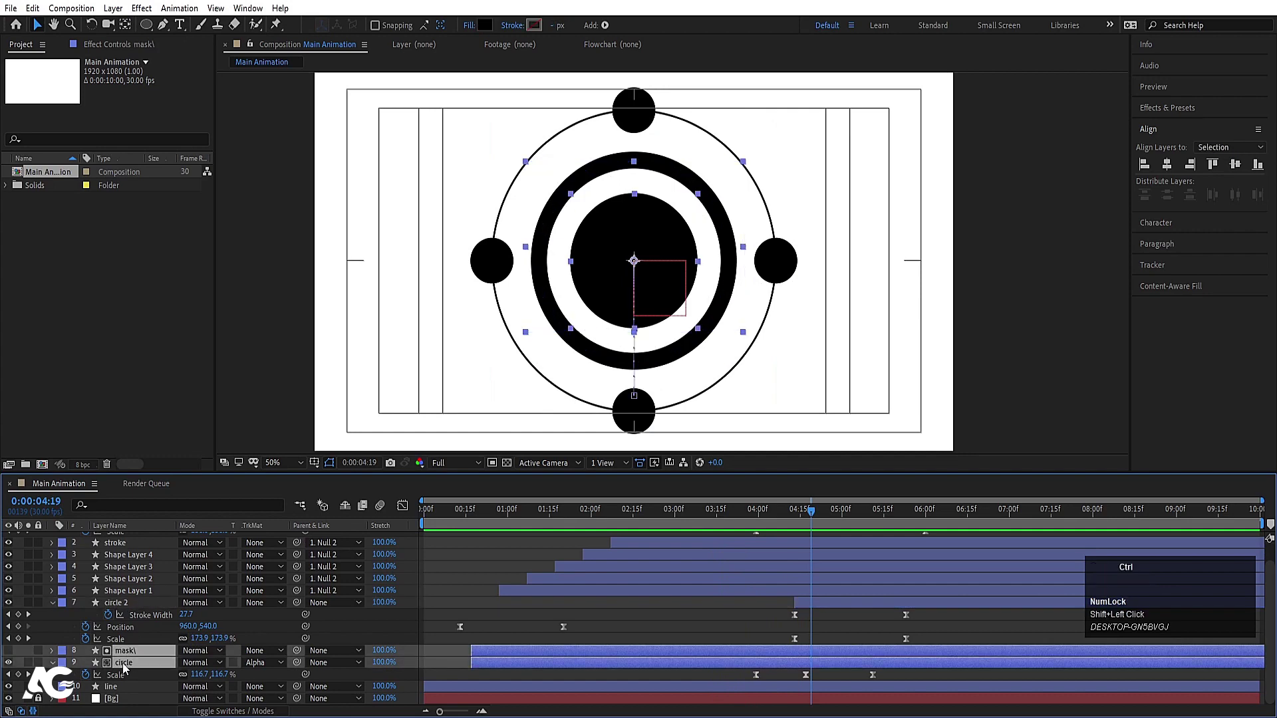
key("ctrl+d")
Change the duplicated circle's fill colour to white (FFFFFF).
left_click(123, 664)
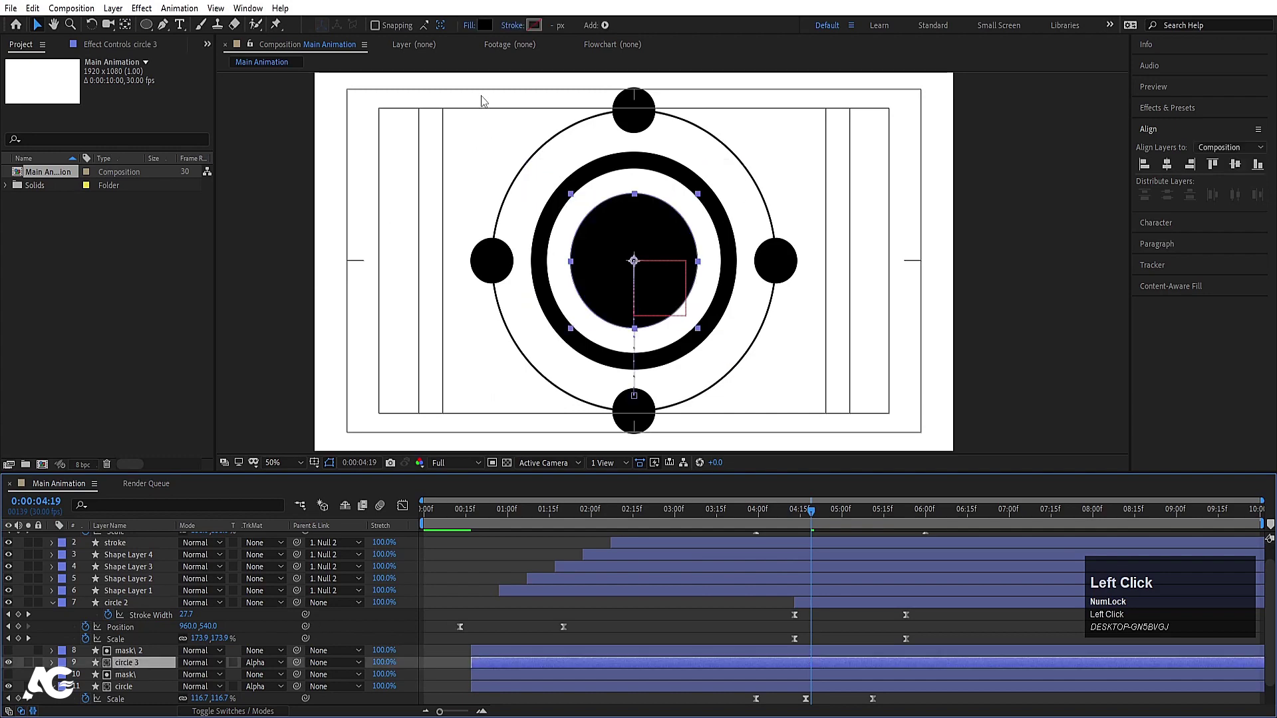
left_click(487, 28)
left_click_drag(319, 346, 124, 205)
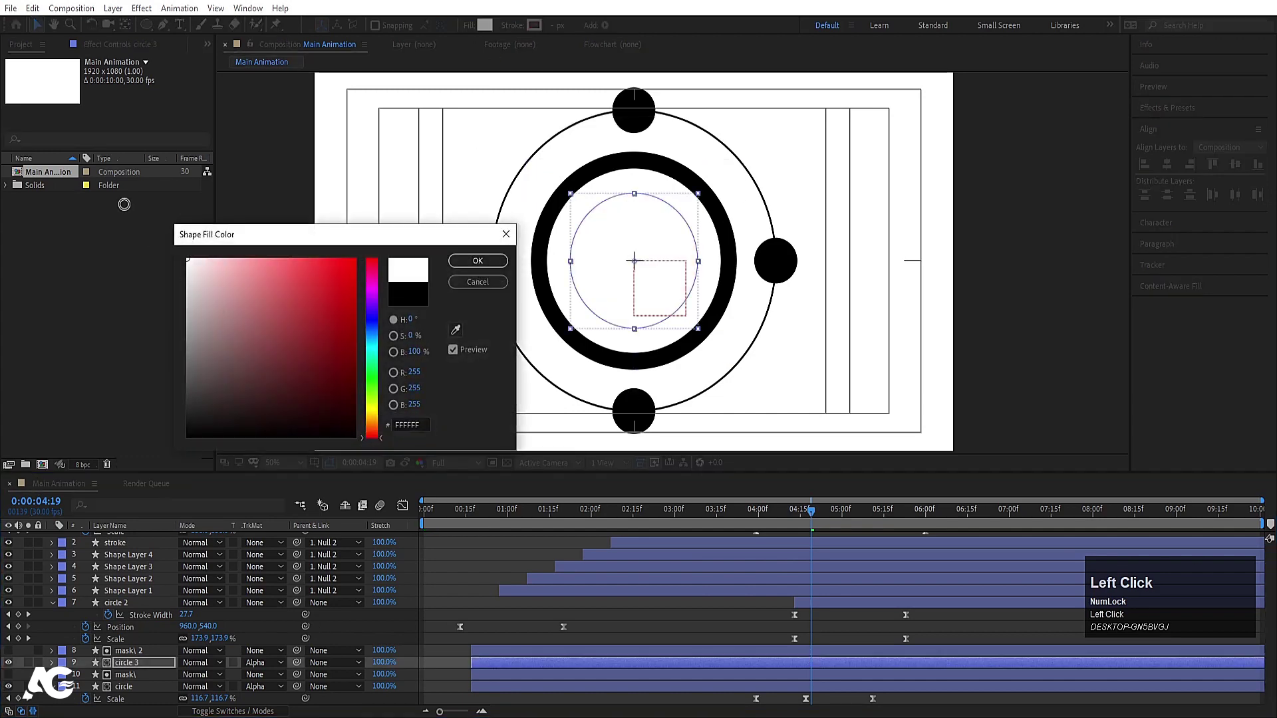
left_click(477, 261)
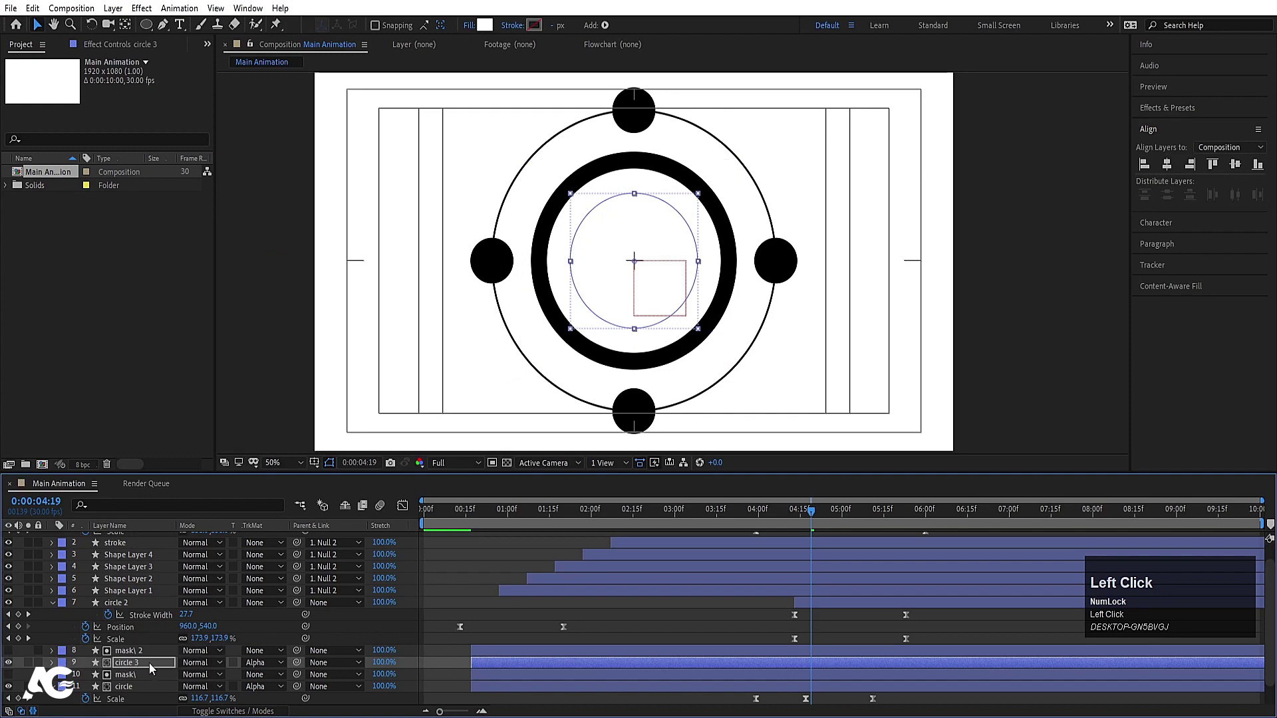
Scale down all of circle 3's scale keyframes together so the first one is 67%, and preview the animation.
key("s")
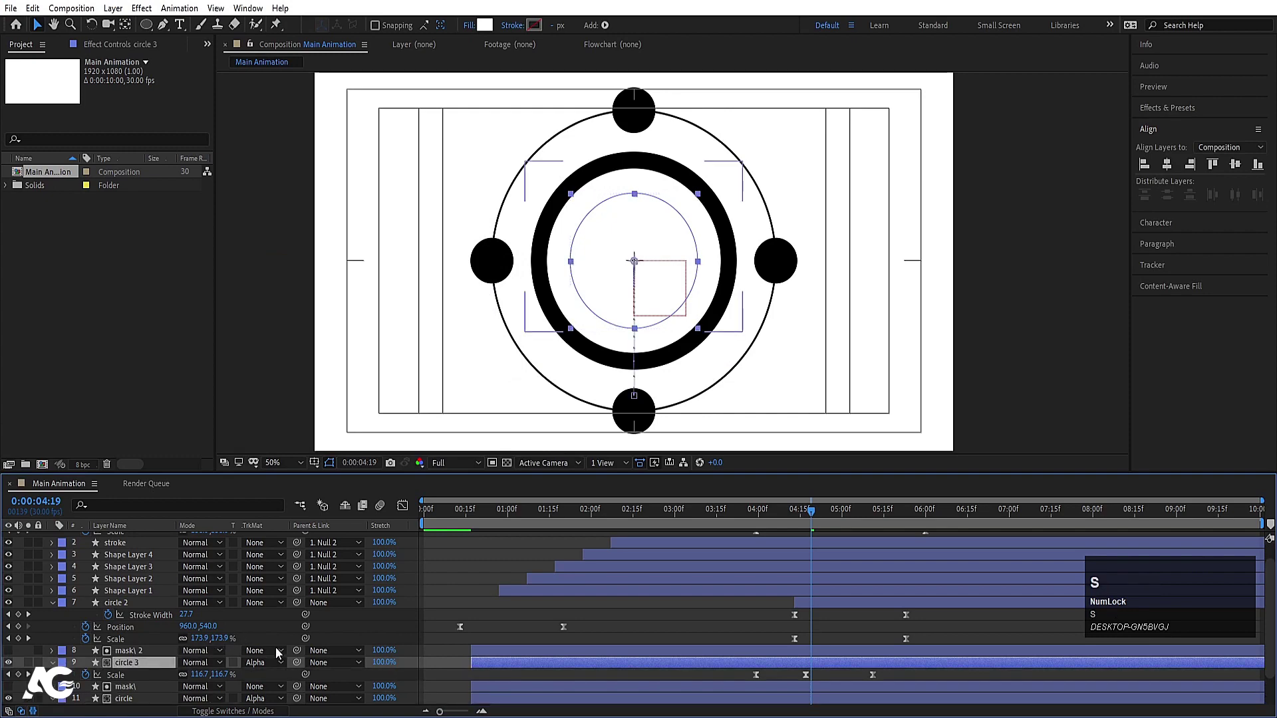
key("j")
key("j")
key("j")
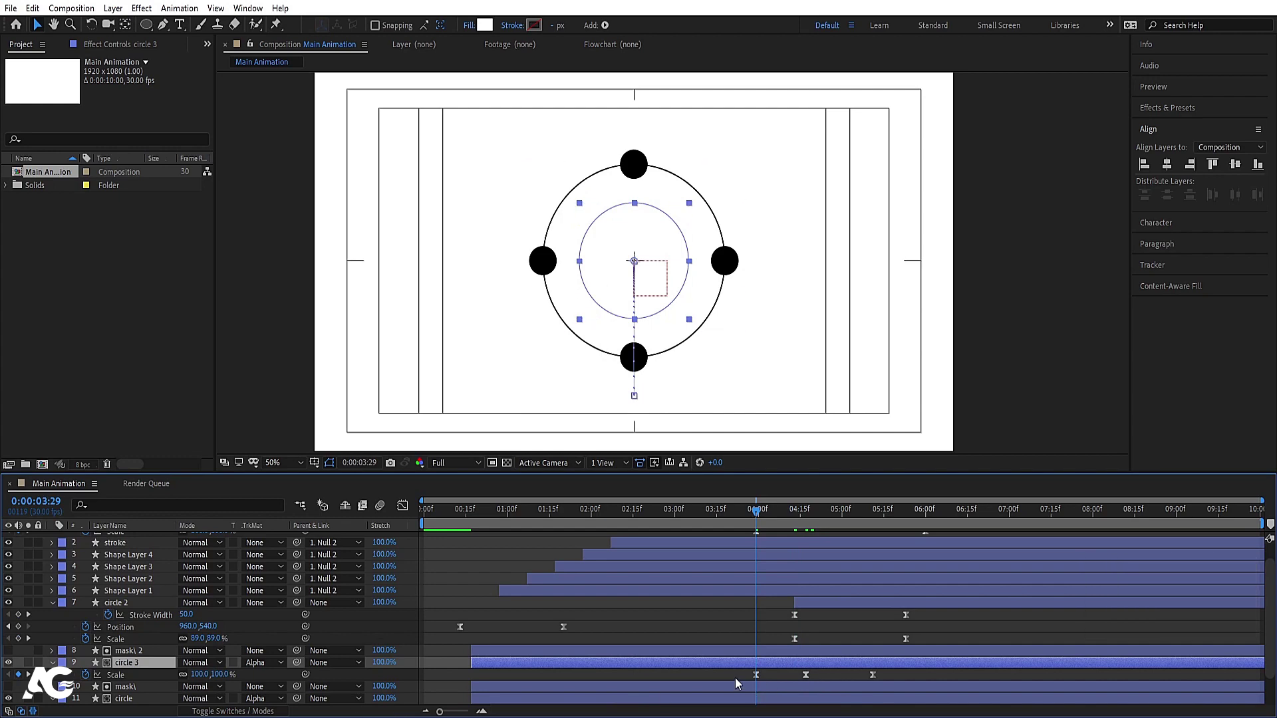
left_click_drag(736, 684, 930, 672)
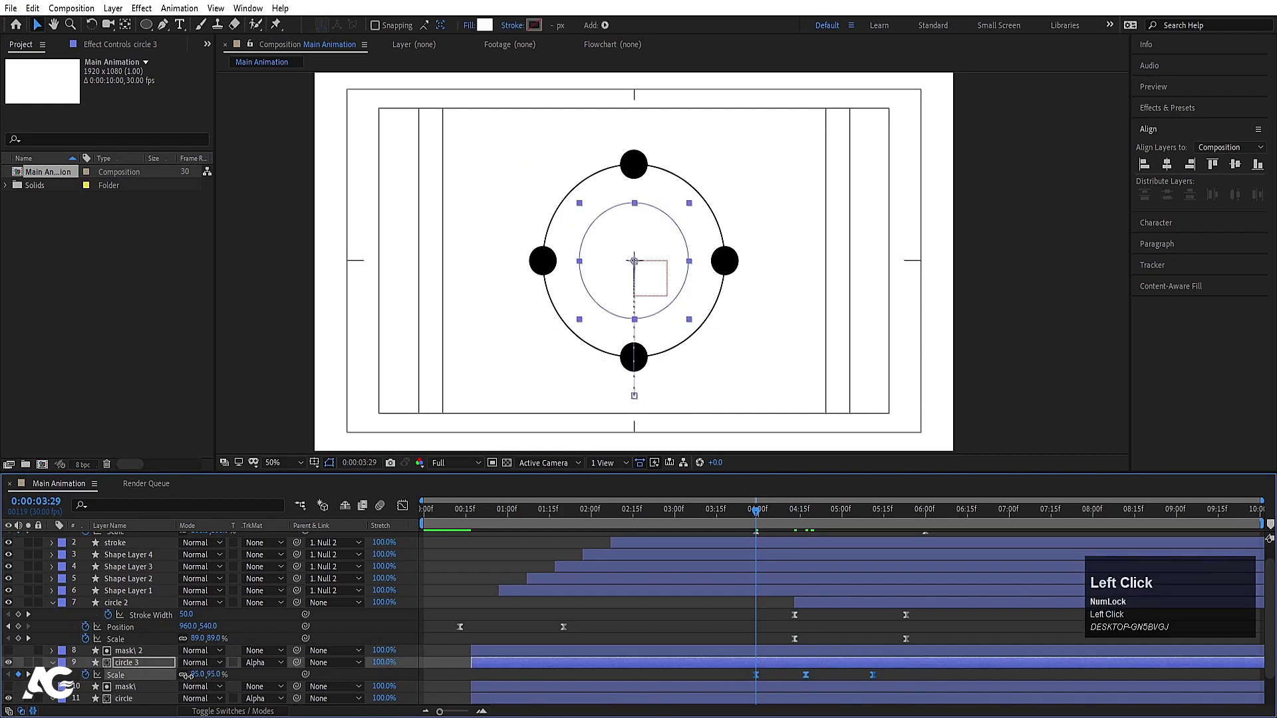
left_click_drag(184, 674, 171, 677)
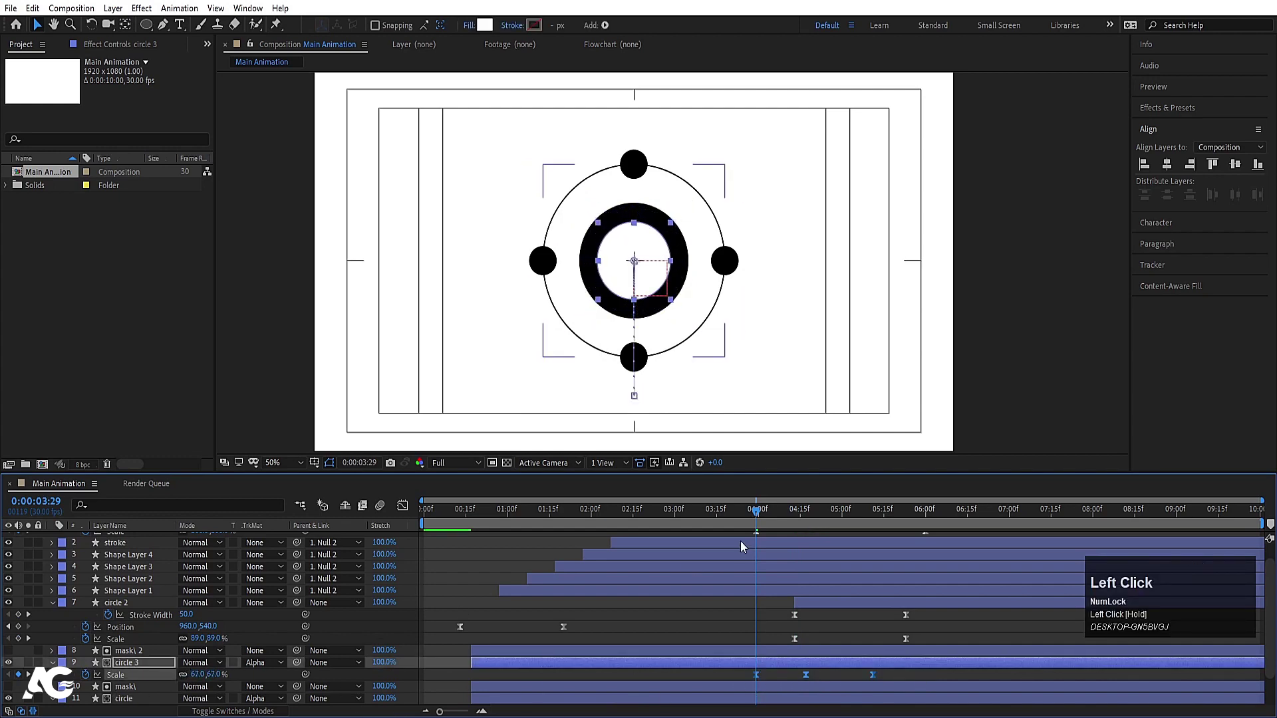
left_click_drag(689, 508, 467, 508)
key("space")
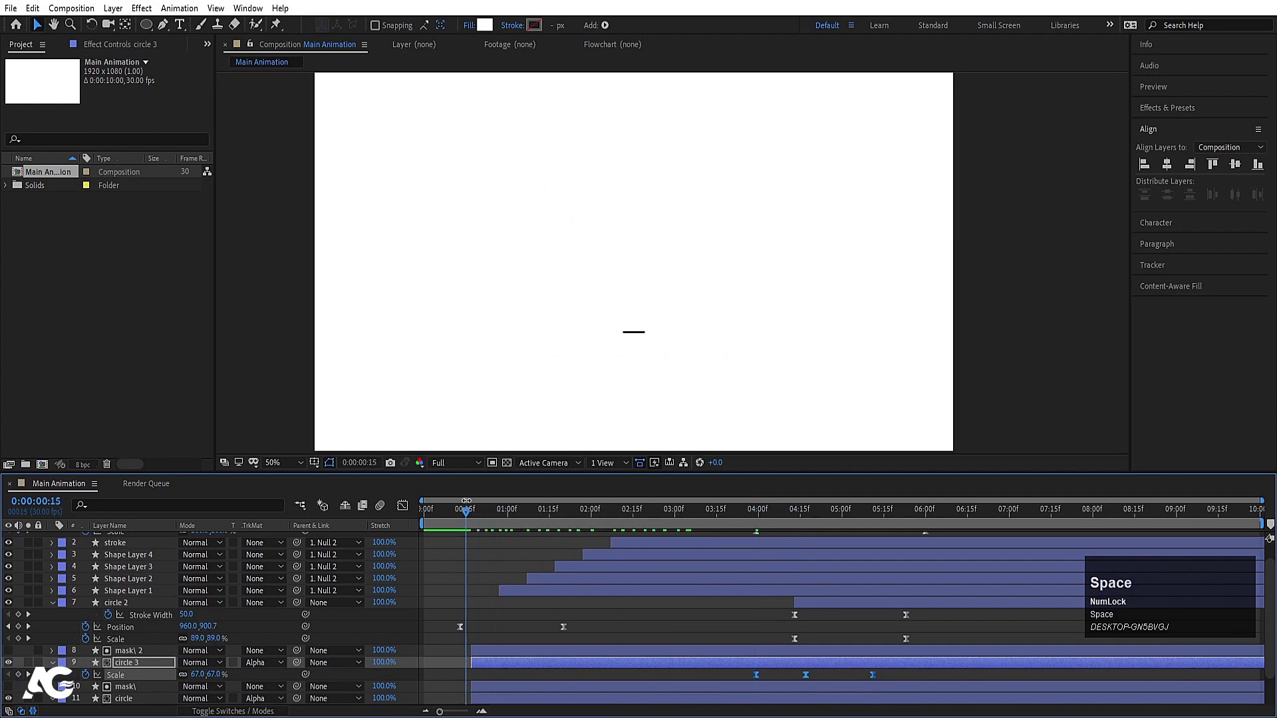
key("Num_Lock")
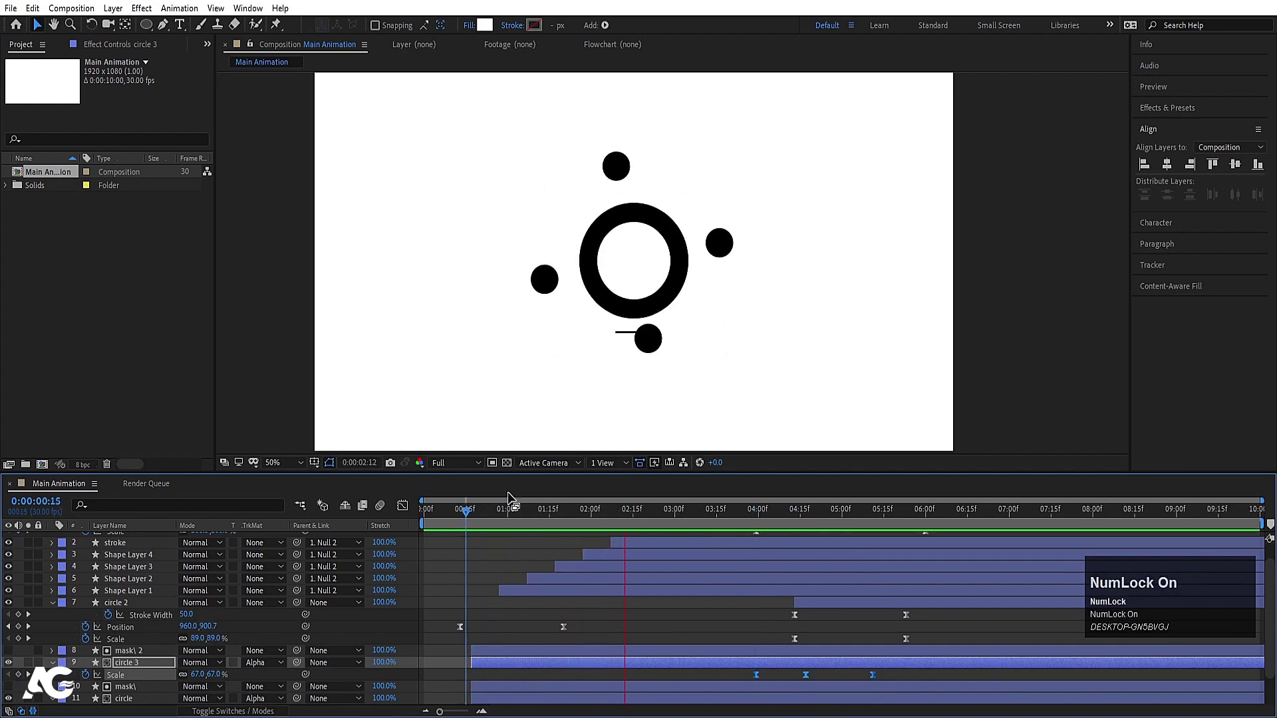
key("space")
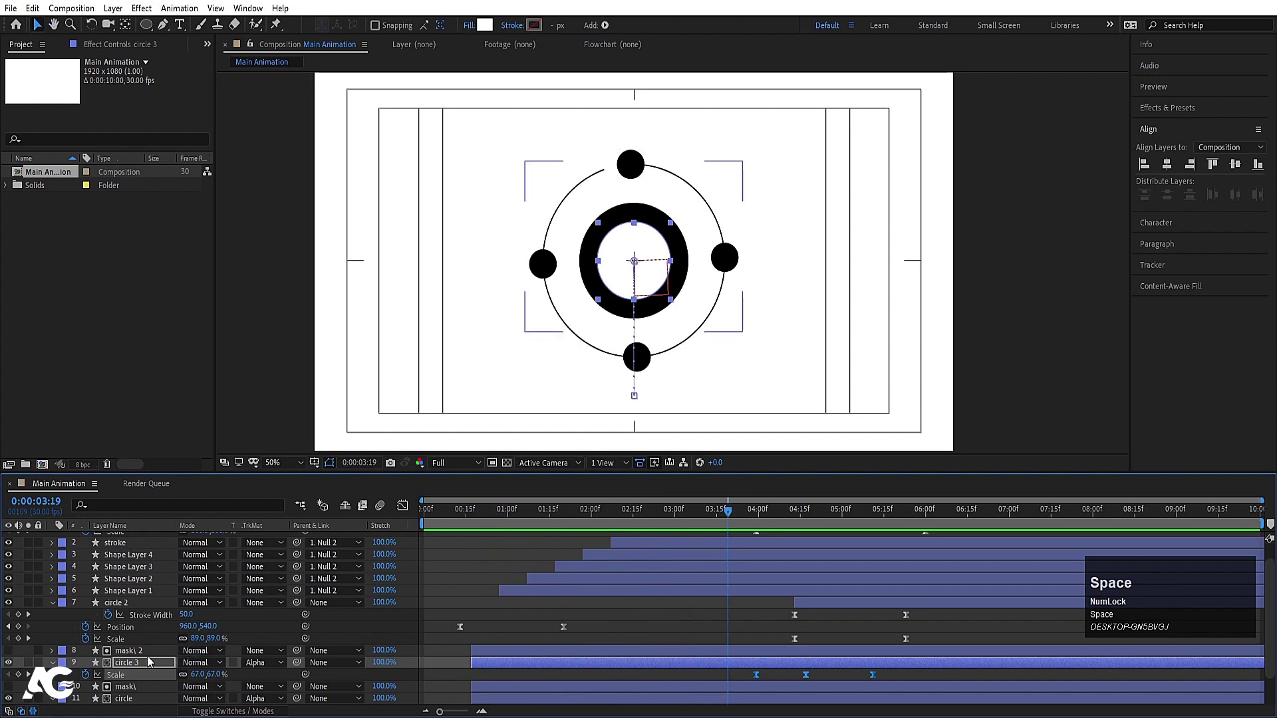
Move the mask 2 and circle 3 layers to the top of the layer stack and play back the animation.
left_click(135, 652, "shift")
left_click_drag(128, 657, 162, 535)
left_click_drag(692, 507, 559, 505)
key("space")
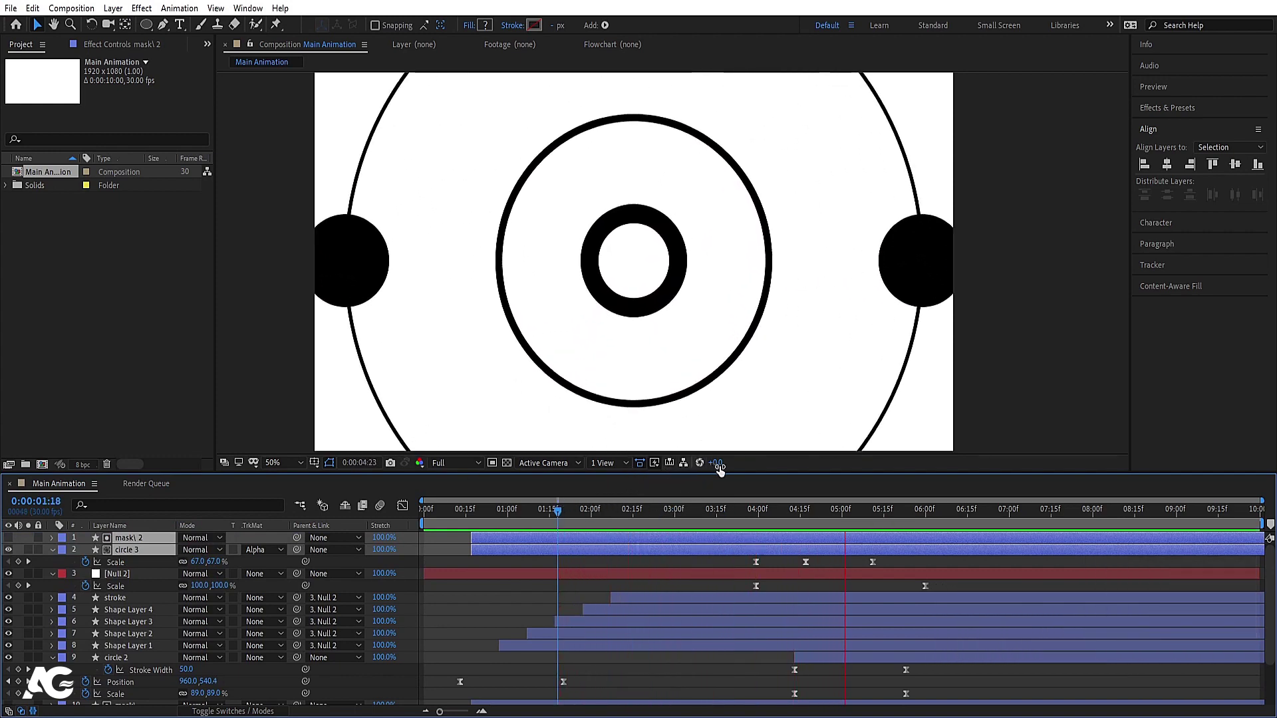
key("space")
Shift the mask 2 and circle 3 layers to start at 0:00:00:19, and replay the animation from the beginning.
left_click(471, 520)
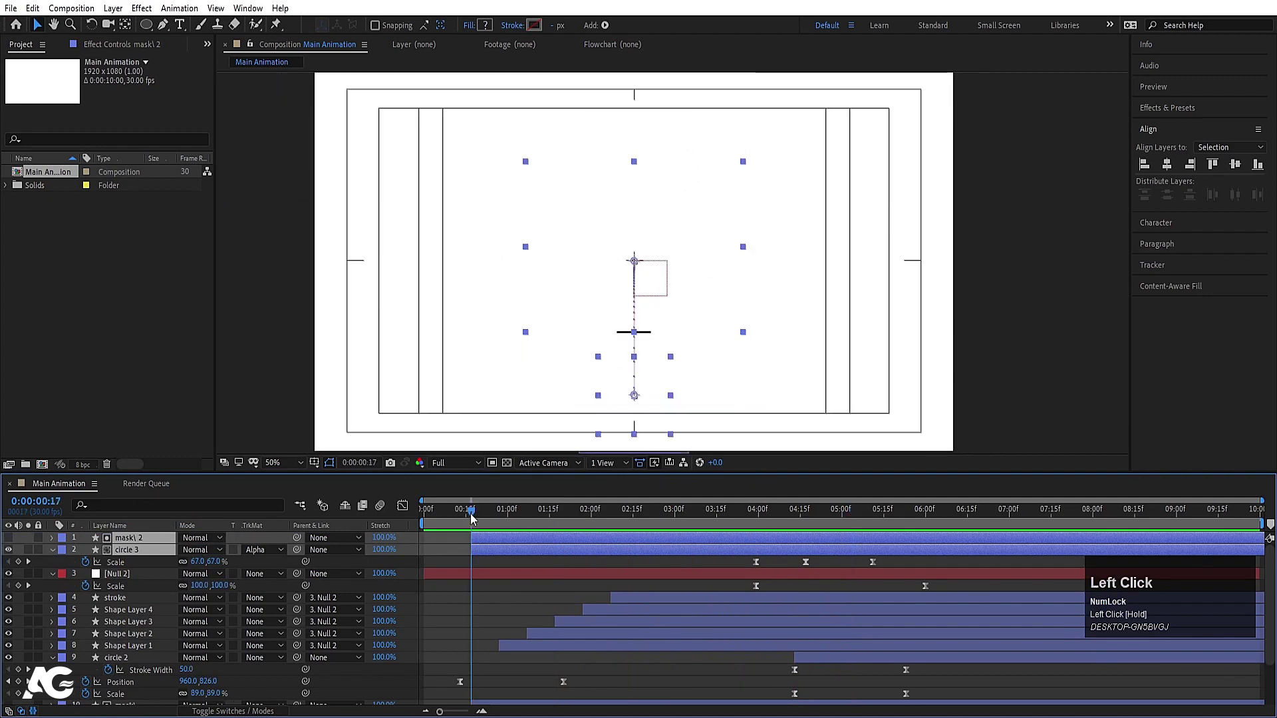
key("Page_Down")
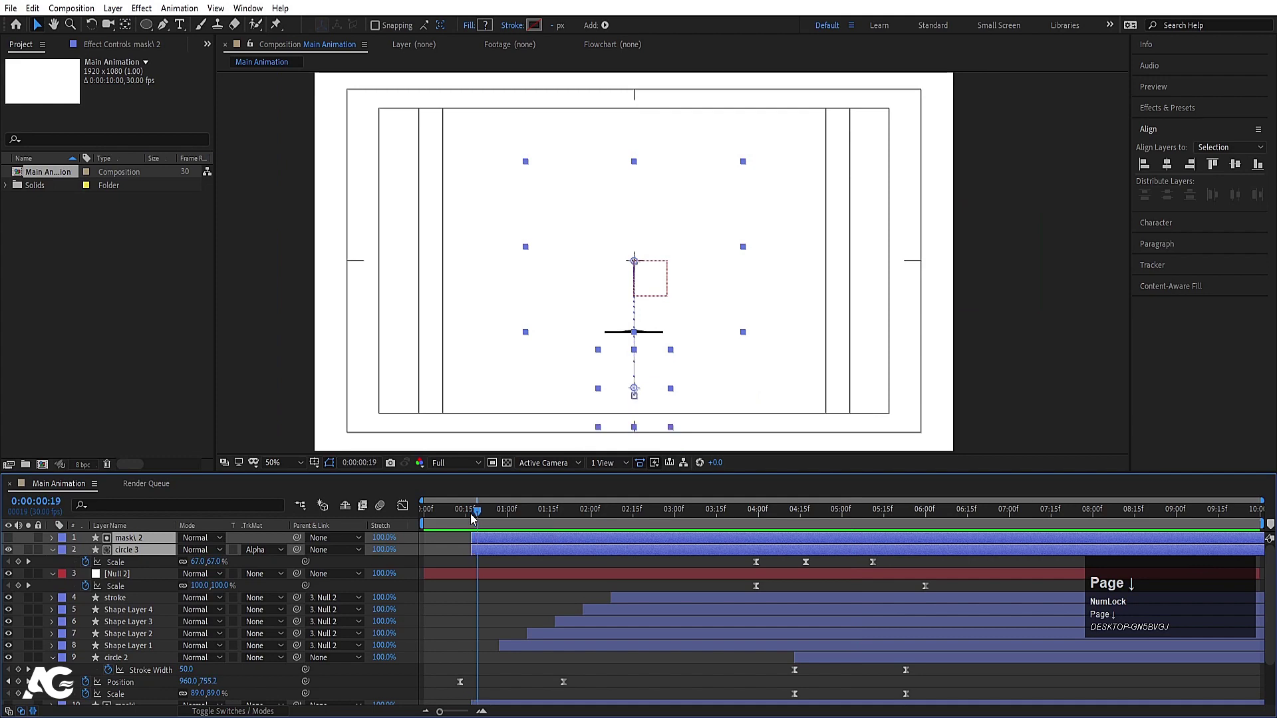
key("bracketleft")
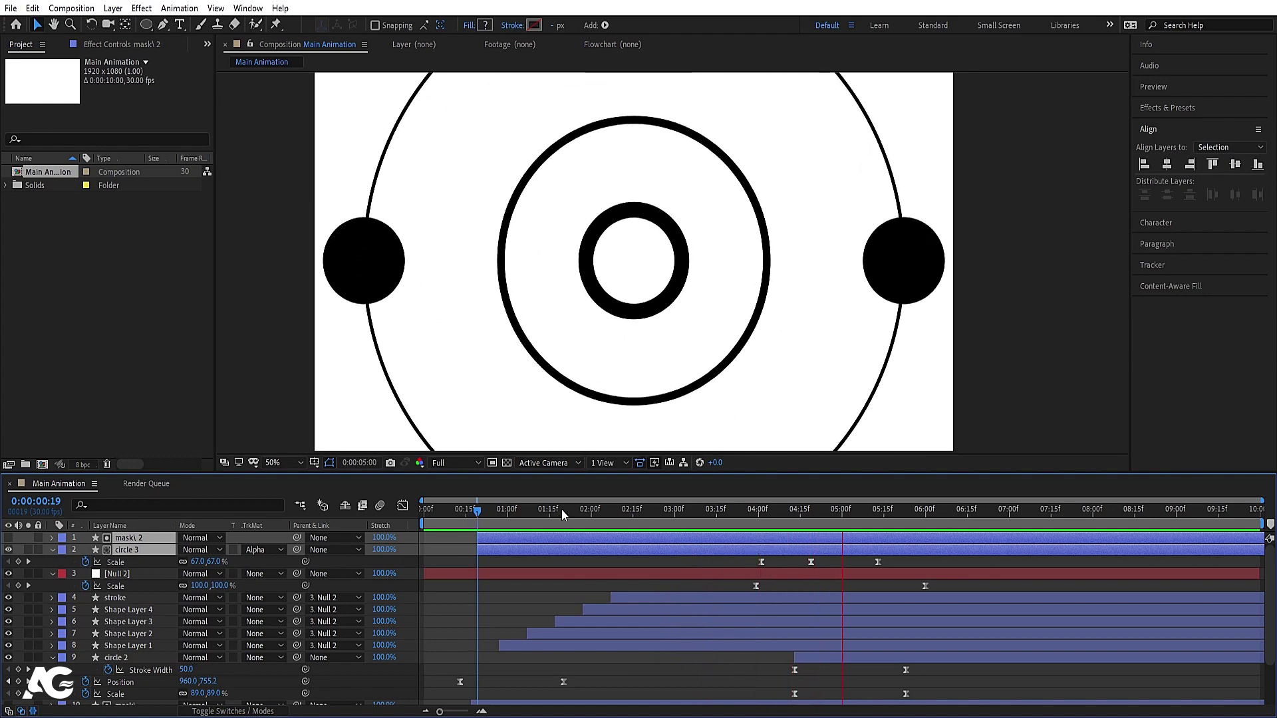
key("space")
left_click(432, 512)
key("space")
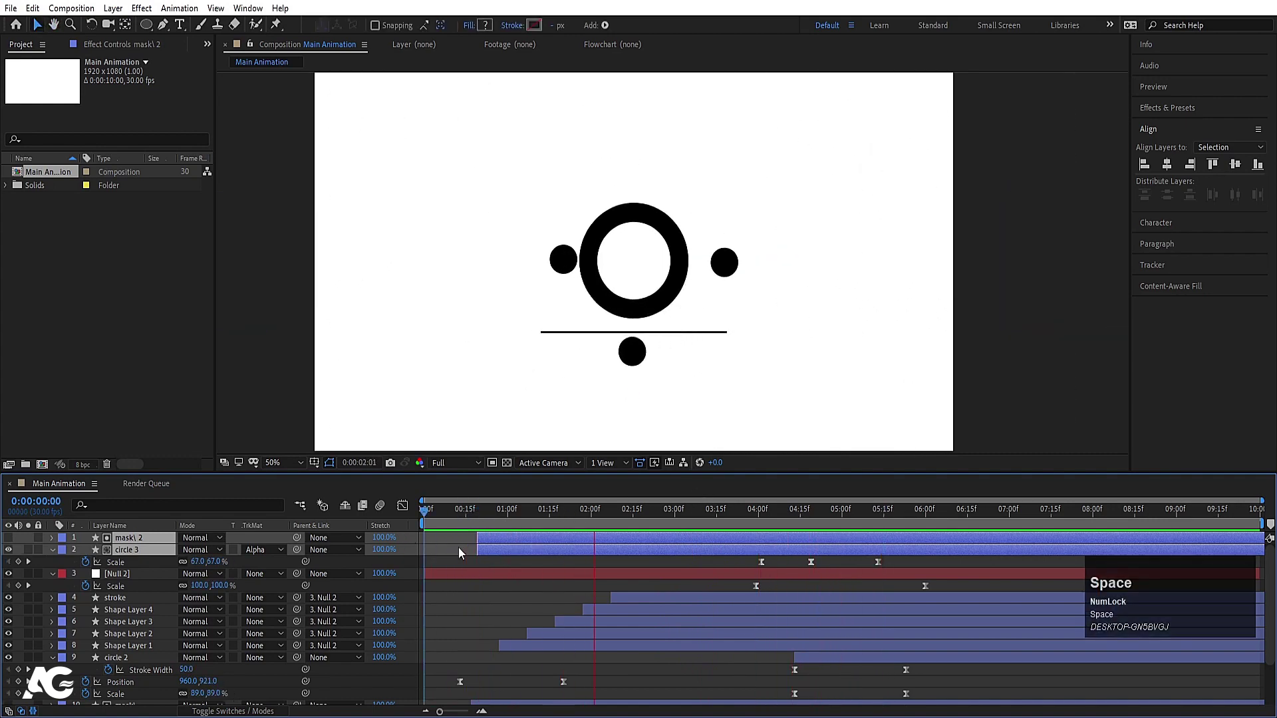
left_click(457, 548)
left_click(432, 516)
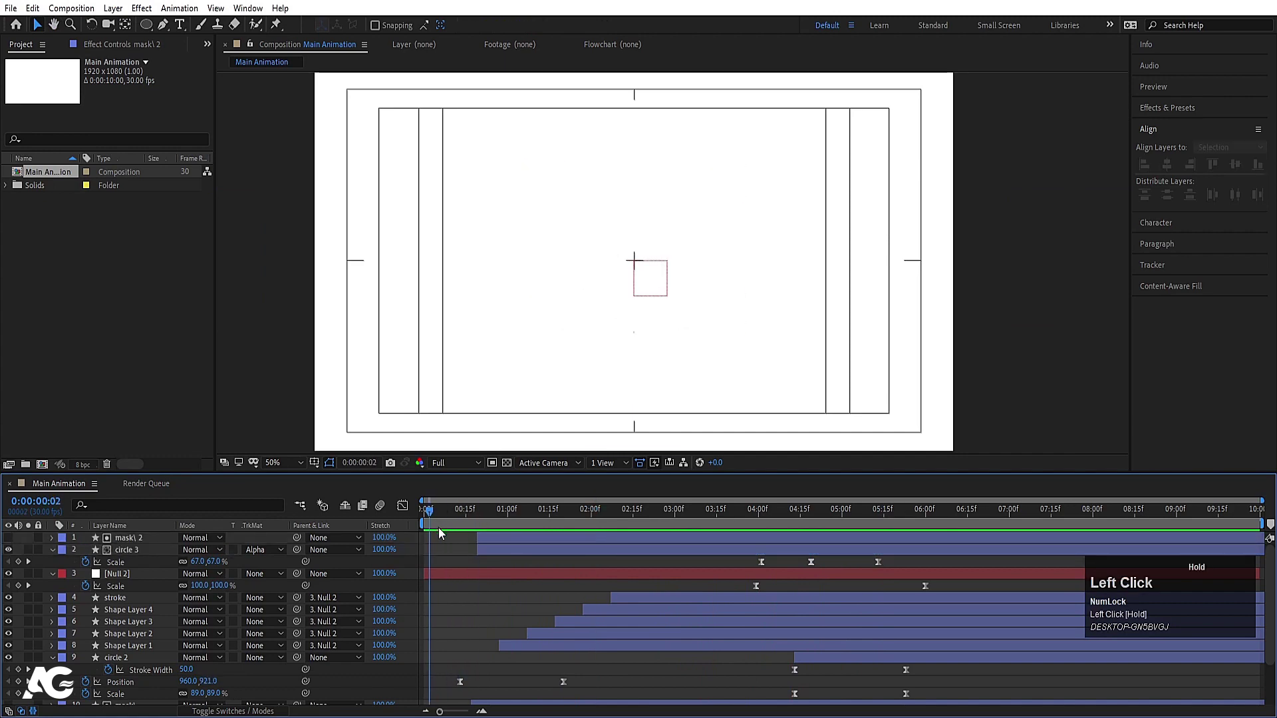
key("space")
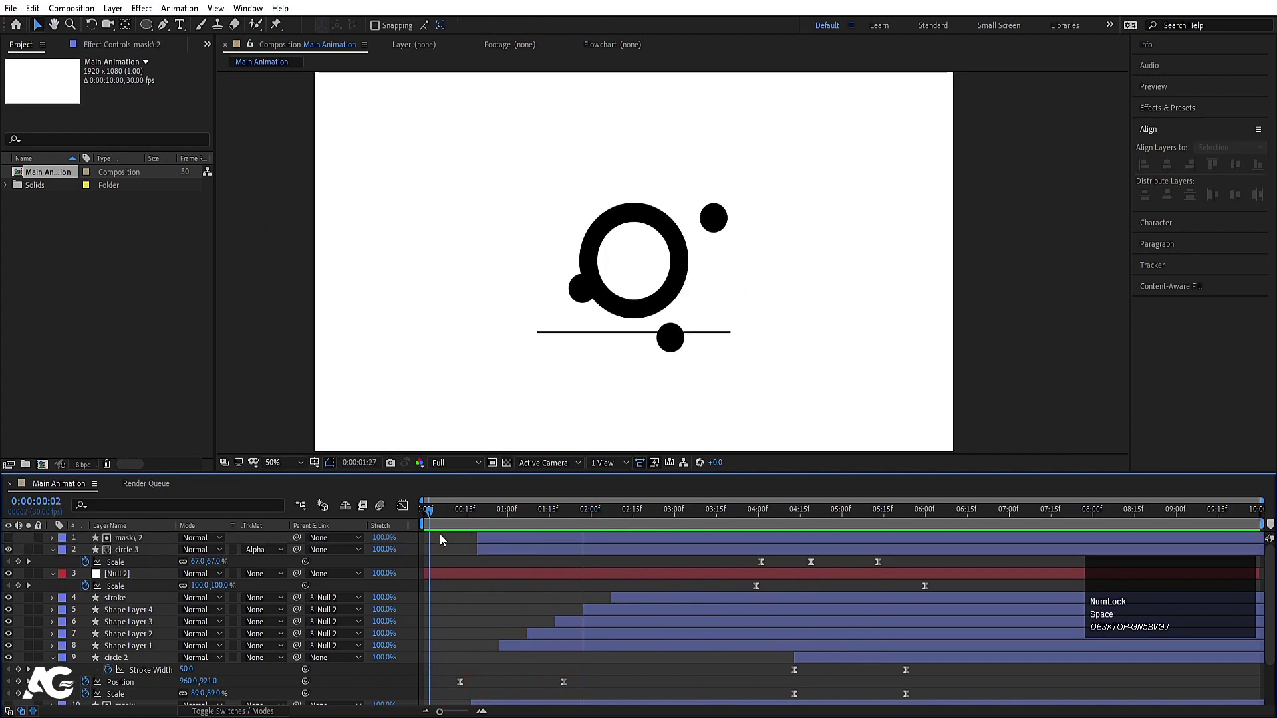
key("space")
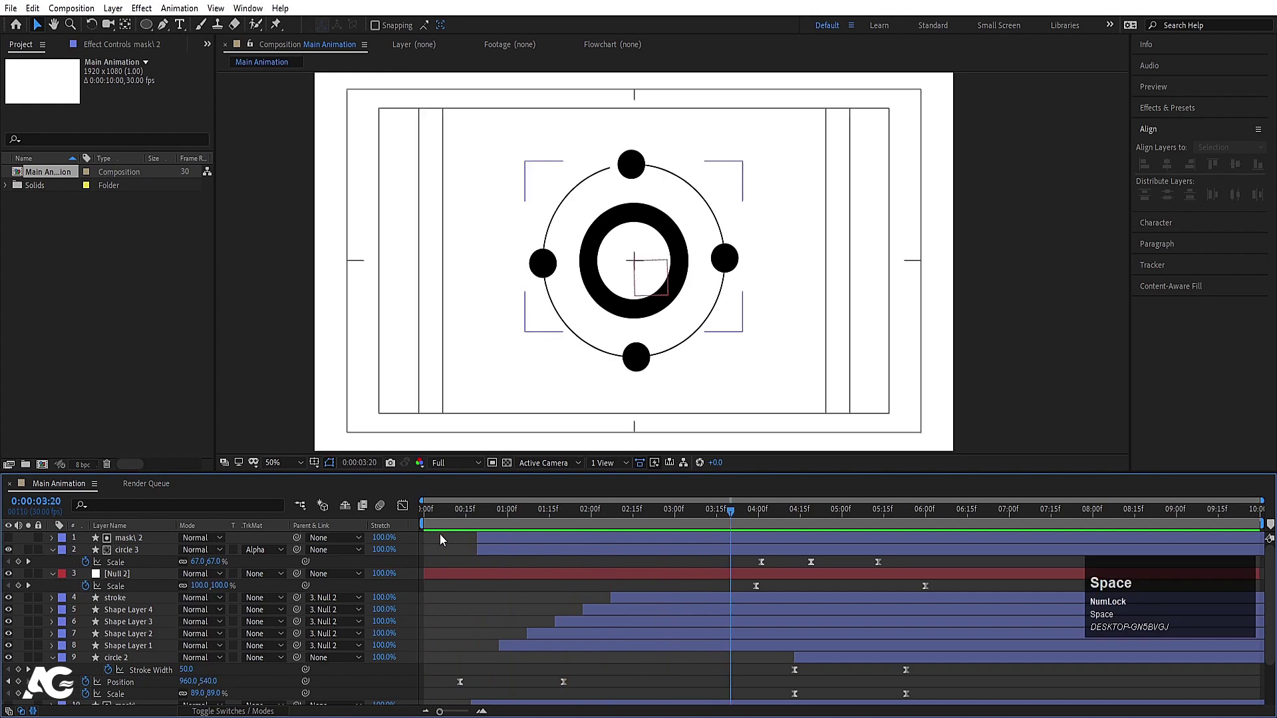
Collapse the expanded properties of all layers in the timeline.
key("u")
key("u")
key("u")
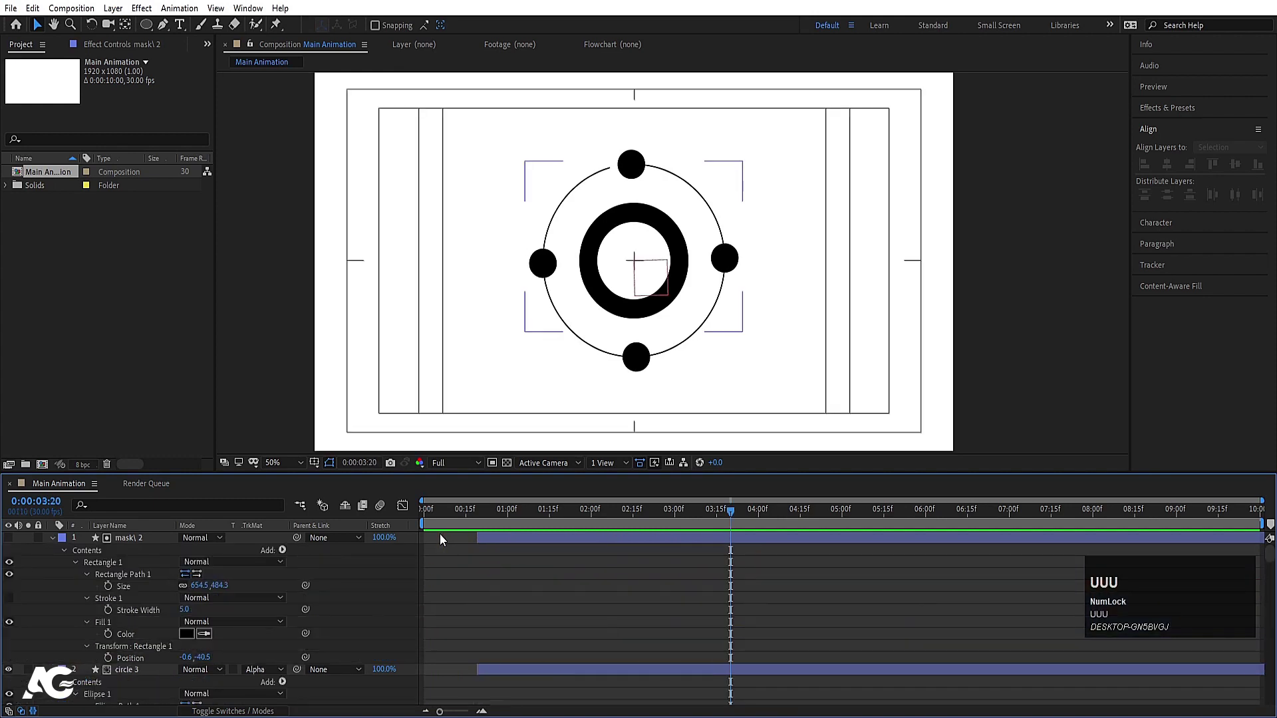
left_click(265, 620)
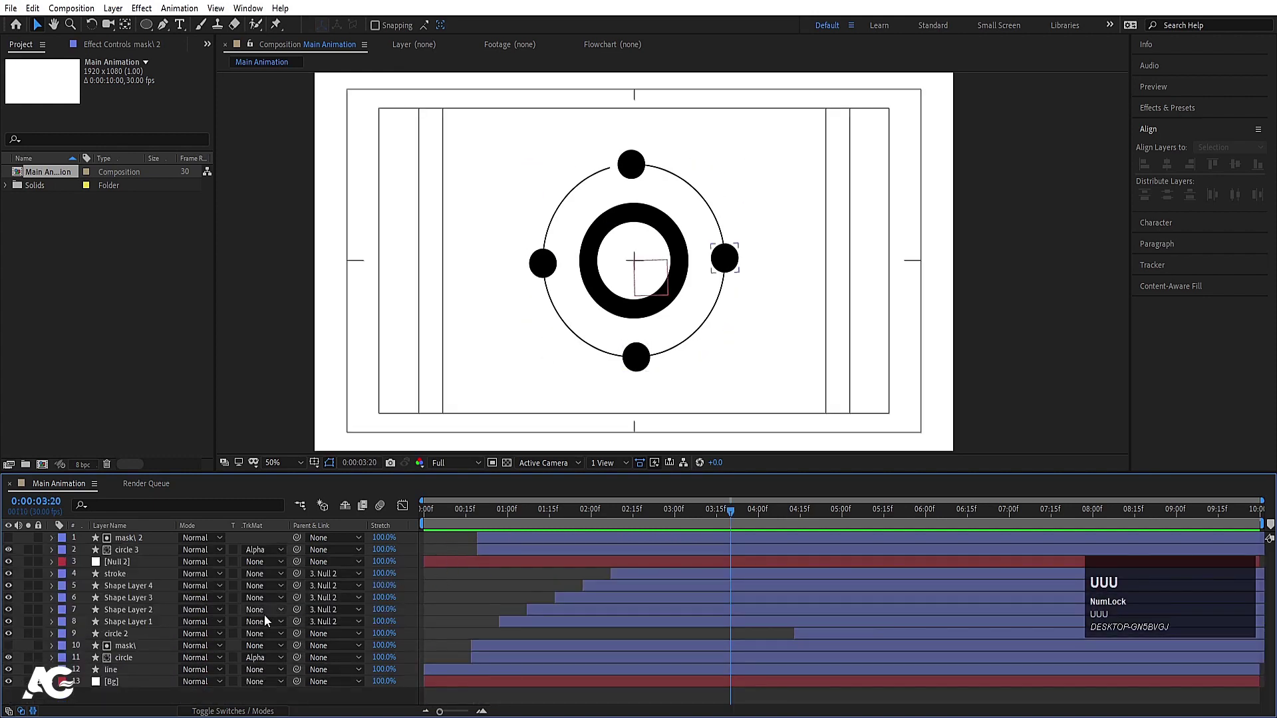
Pre-compose Null 2, stroke and Shape Layers 1 to 4 into a composition named Circles, moving all attributes into it.
left_click(93, 563)
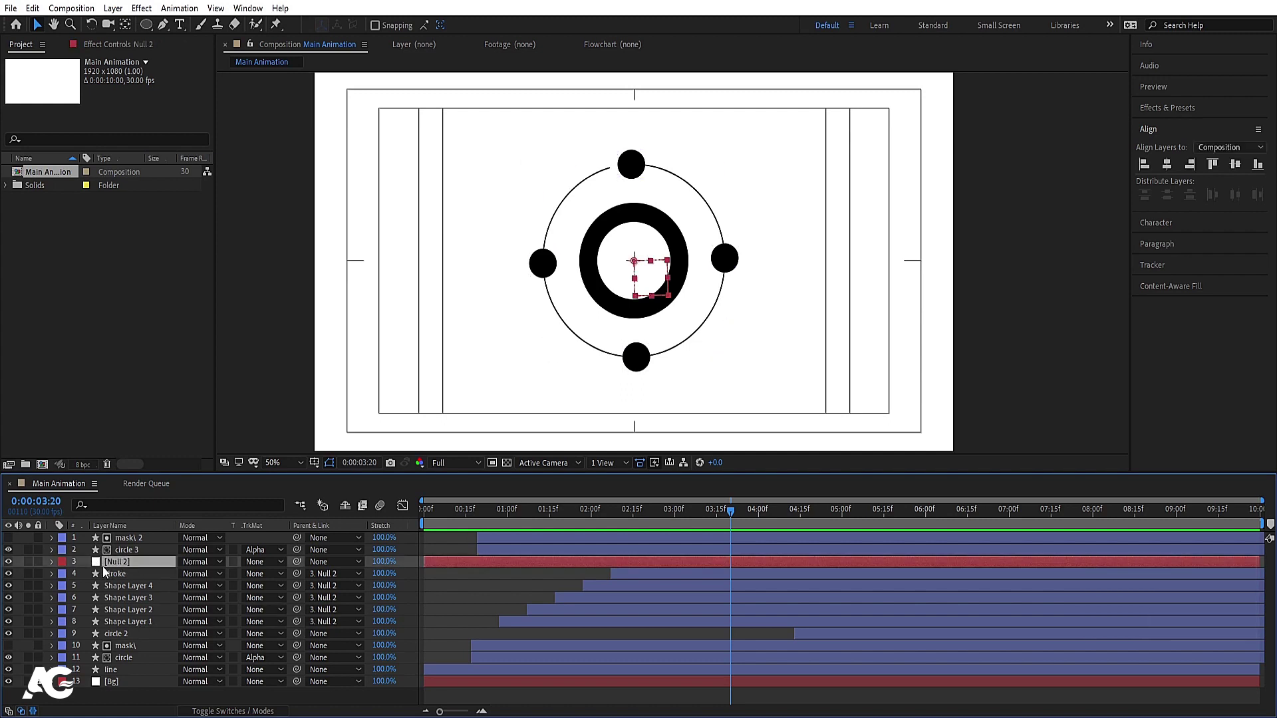
left_click(131, 624, "shift")
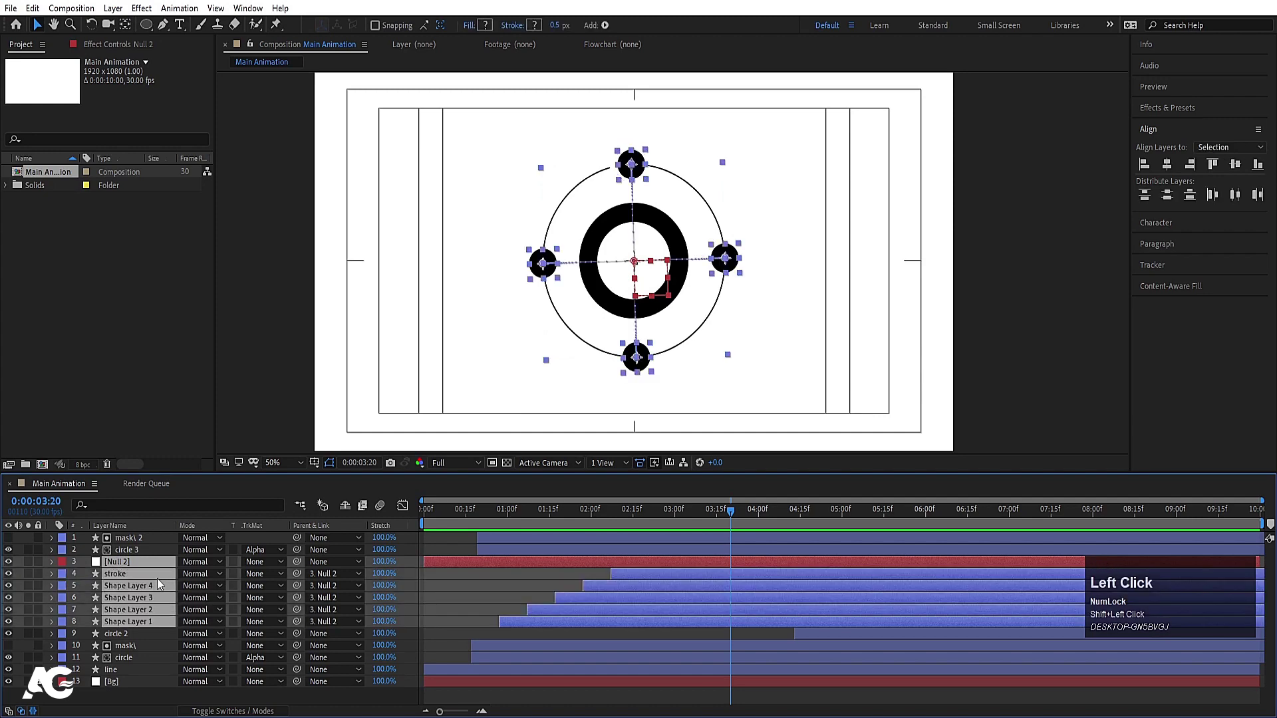
key("ctrl+shift+c")
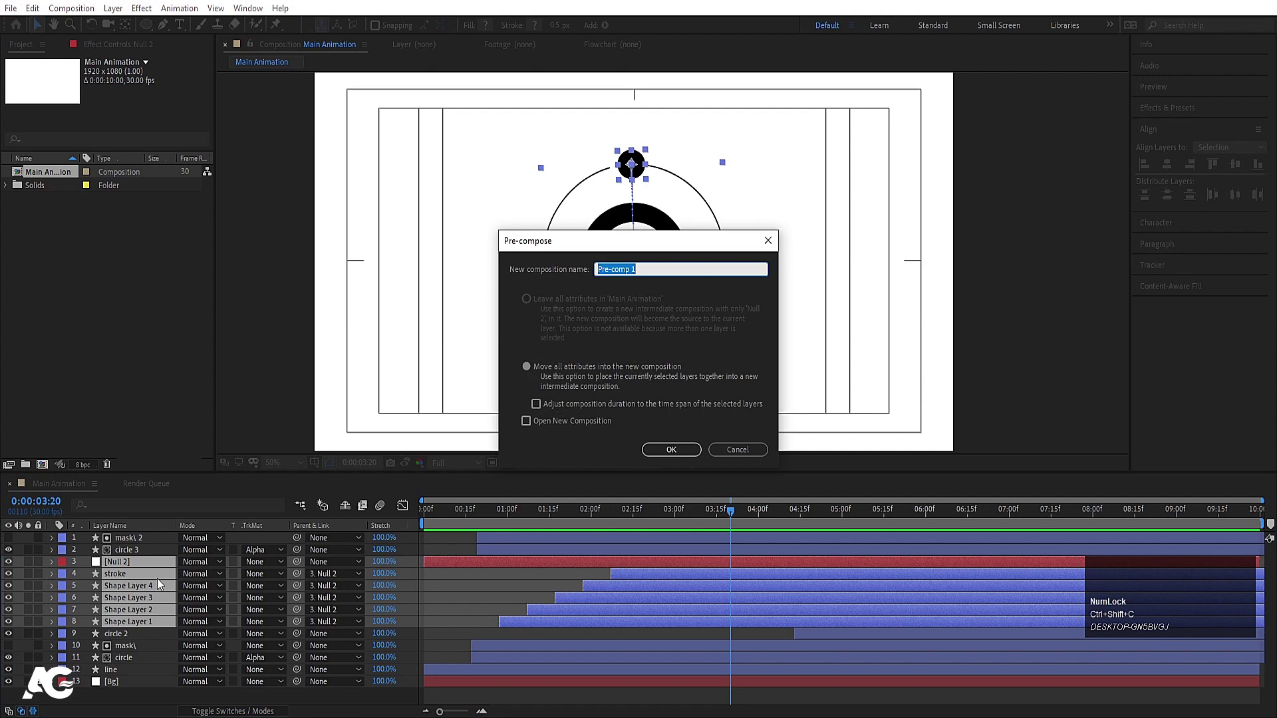
key("Return")
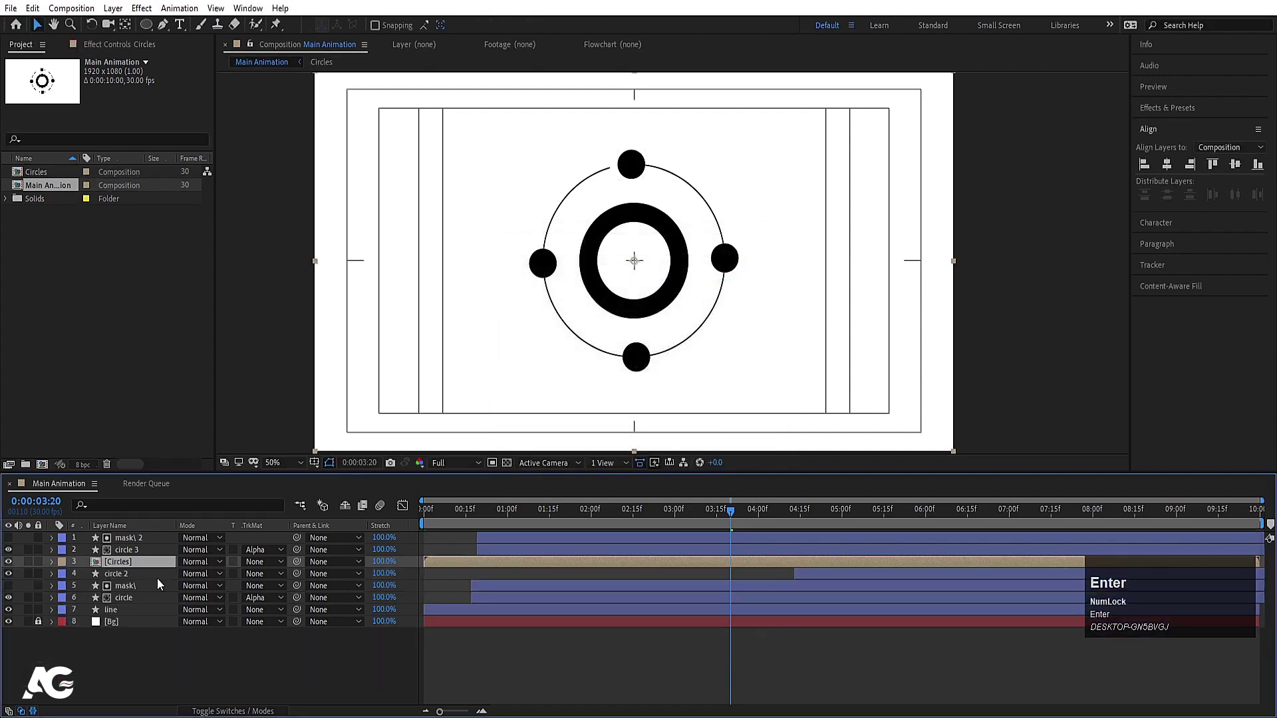
Duplicate the Circles precomp, scale the copy to 163%, and turn on its collapse transformations switch.
key("ctrl+d")
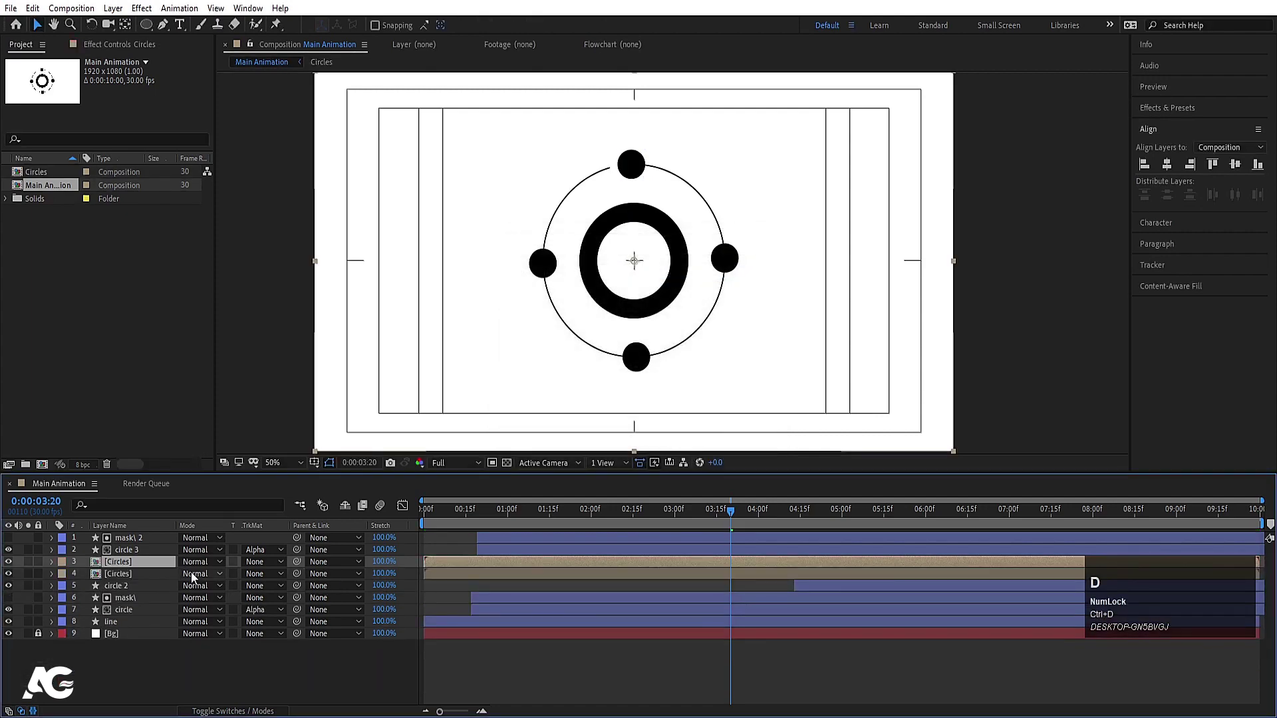
key("s")
left_click_drag(200, 574, 239, 577)
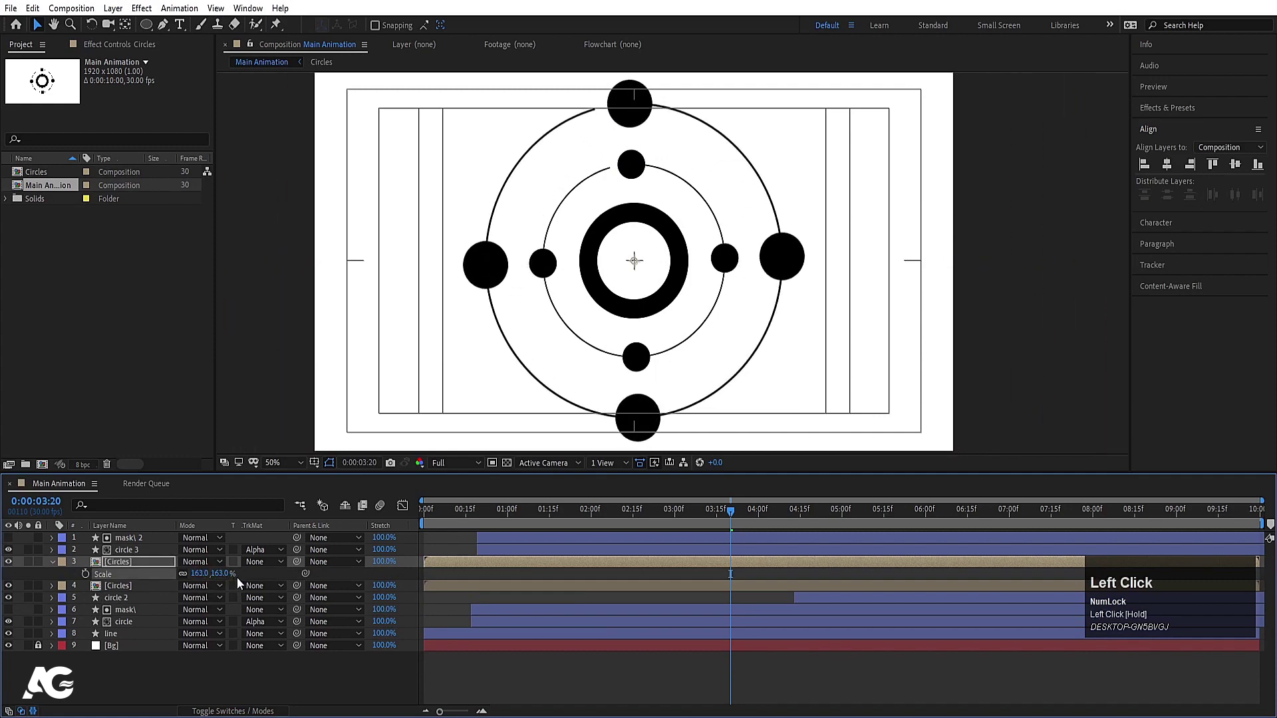
key("F4")
left_click(197, 560)
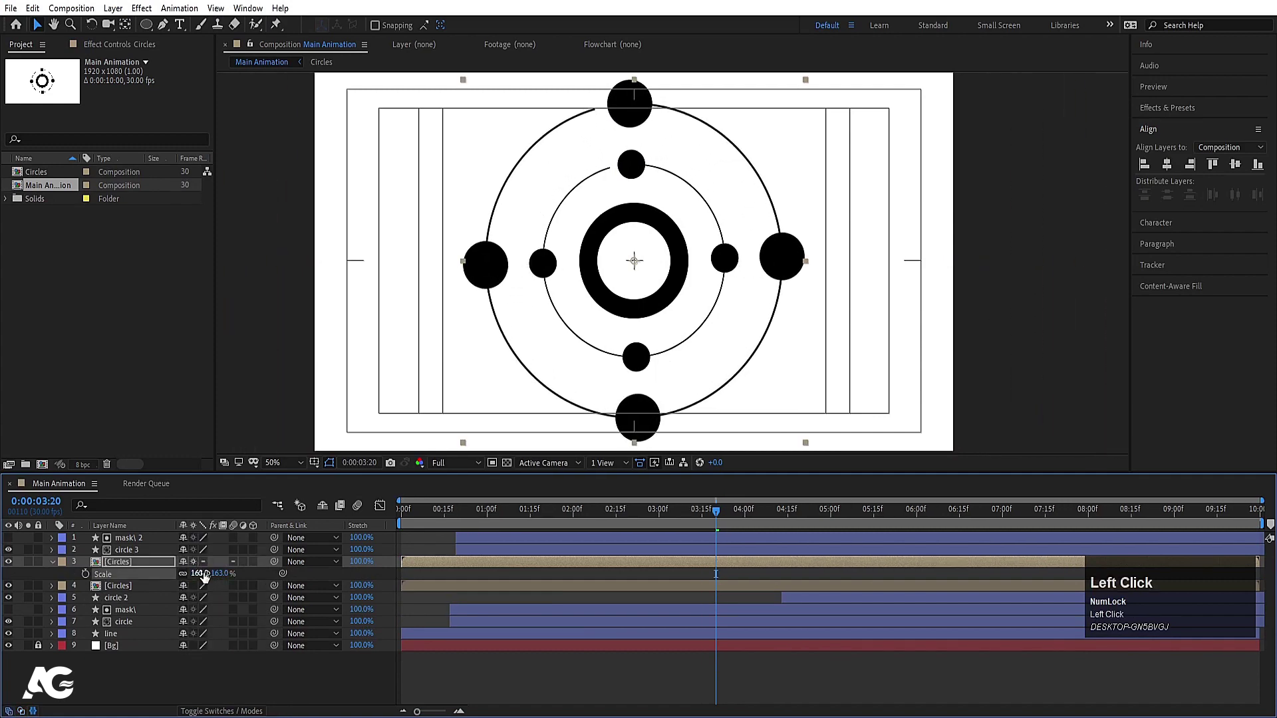
Duplicate the enlarged Circles layer, scale the new copy to 270%, and preview the animation.
left_click(114, 562)
key("ctrl+d")
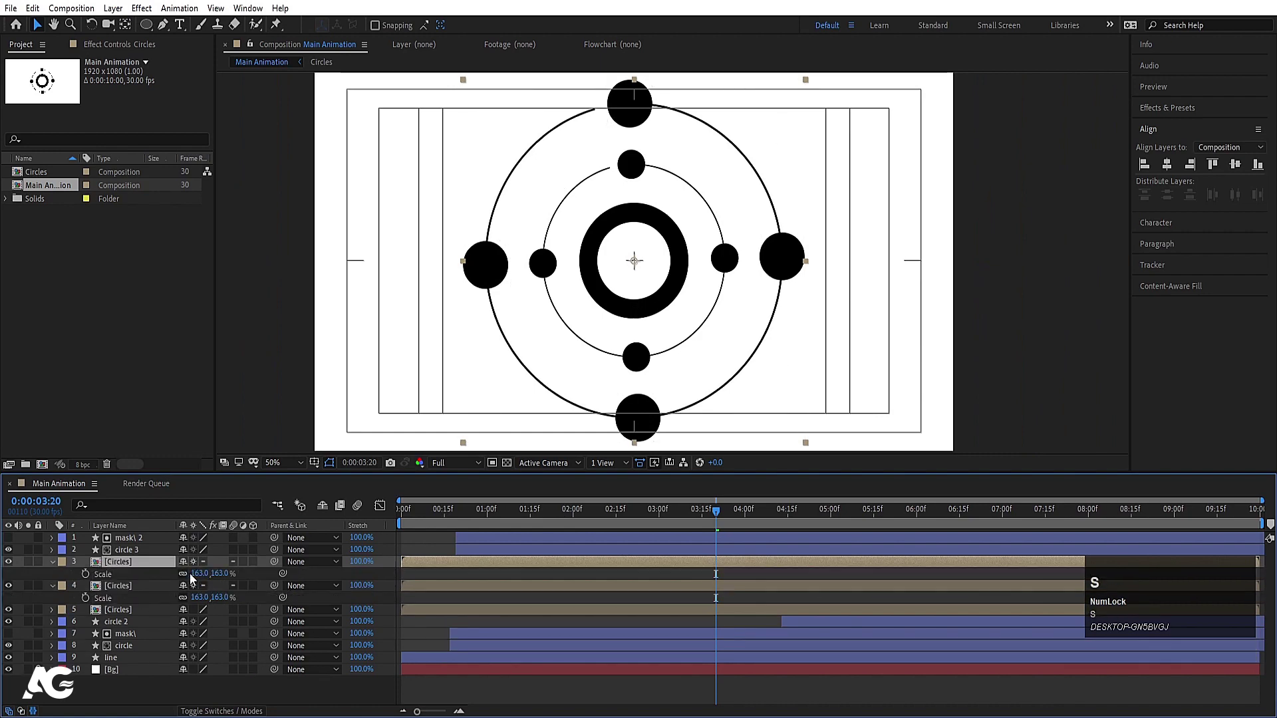
left_click_drag(198, 574, 266, 574)
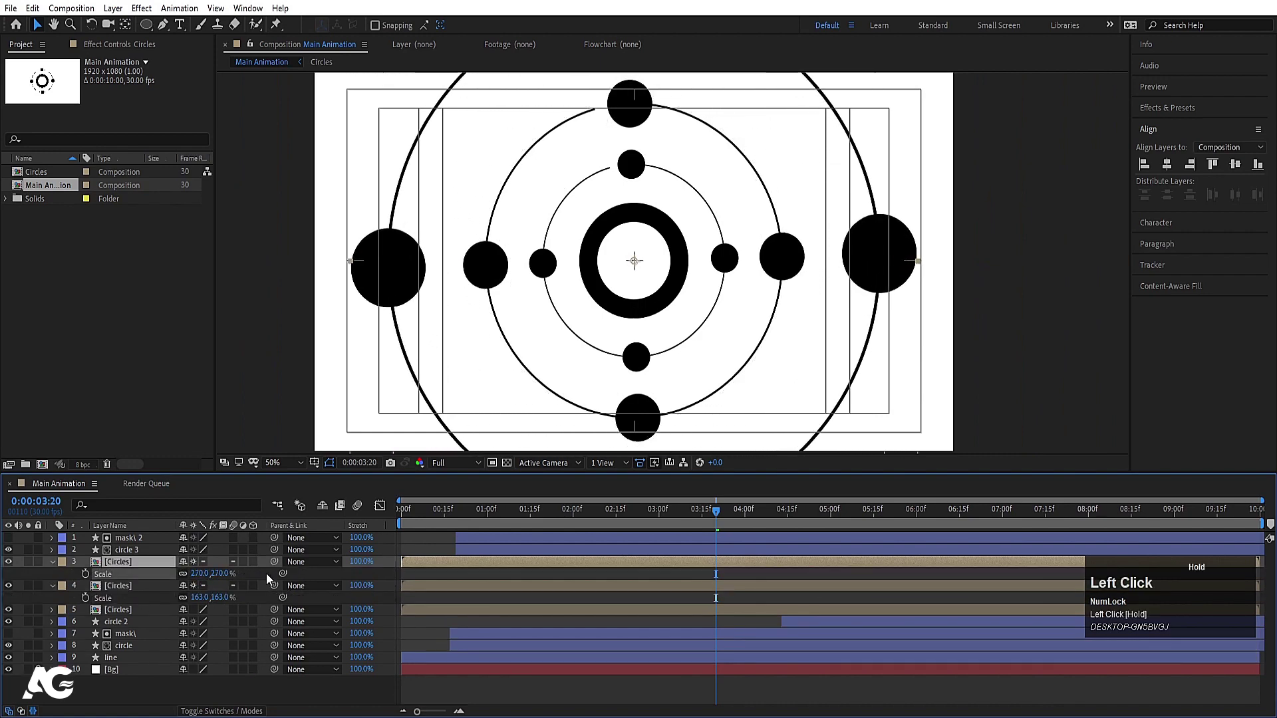
key("space")
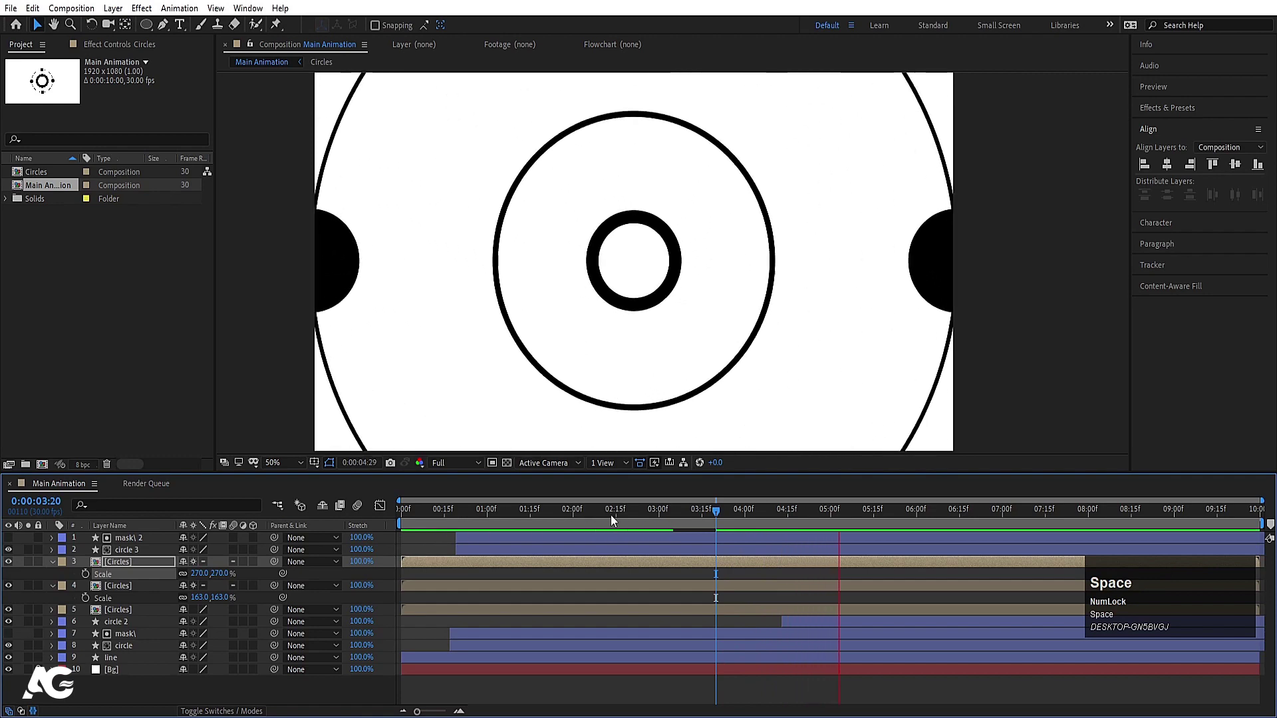
left_click(484, 516)
key("space")
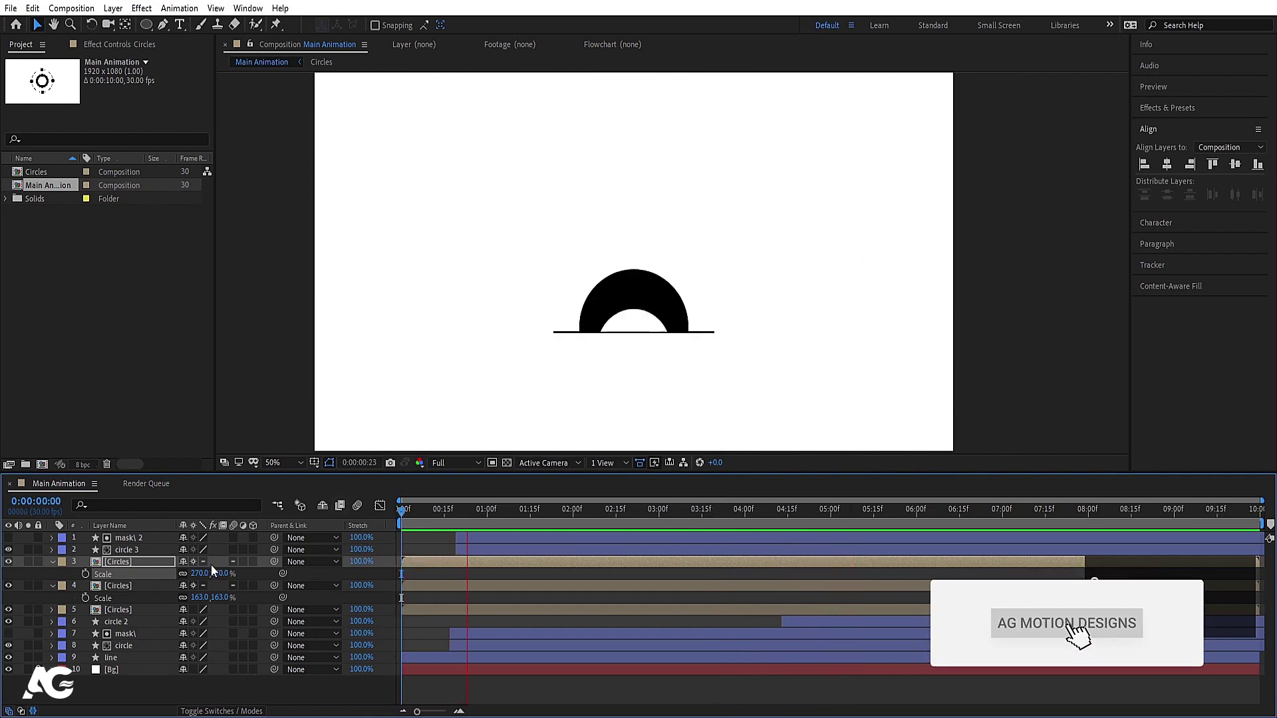
Keyframe the rotation of all three Circles layers from 0° at the start to 117° at 0:00:03:22.
left_click(134, 609, "shift")
key("r")
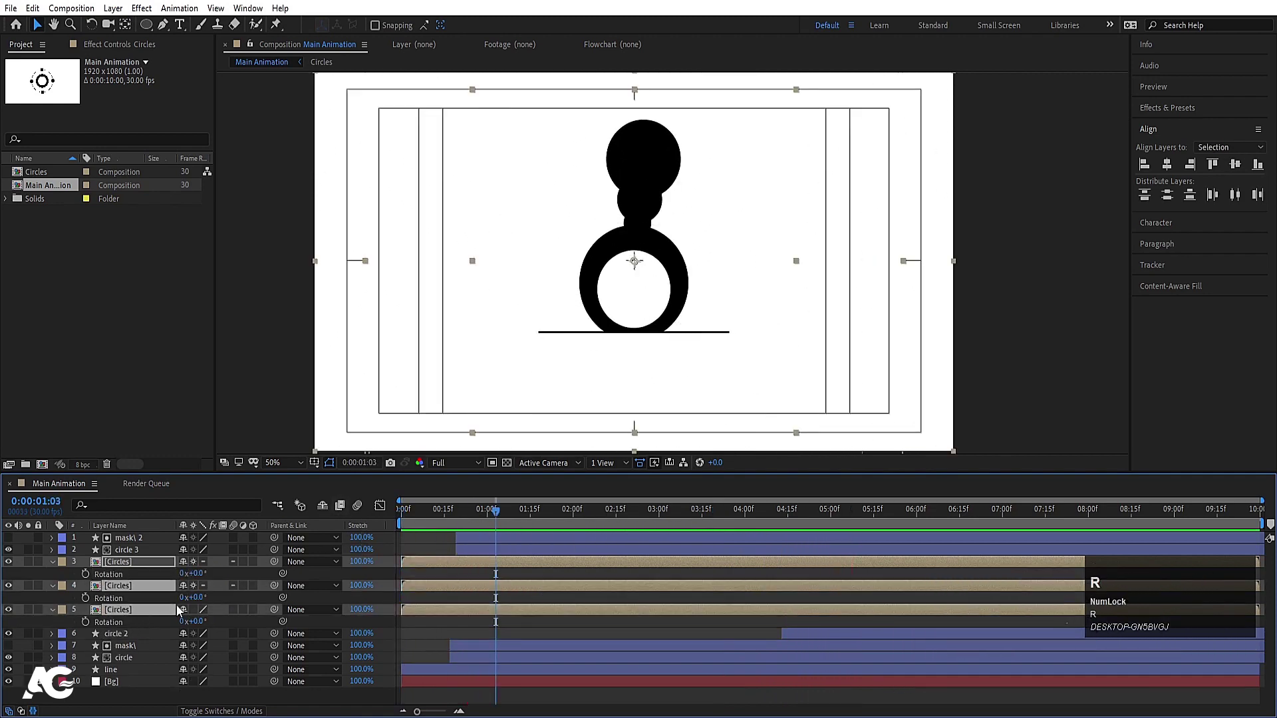
left_click(404, 522)
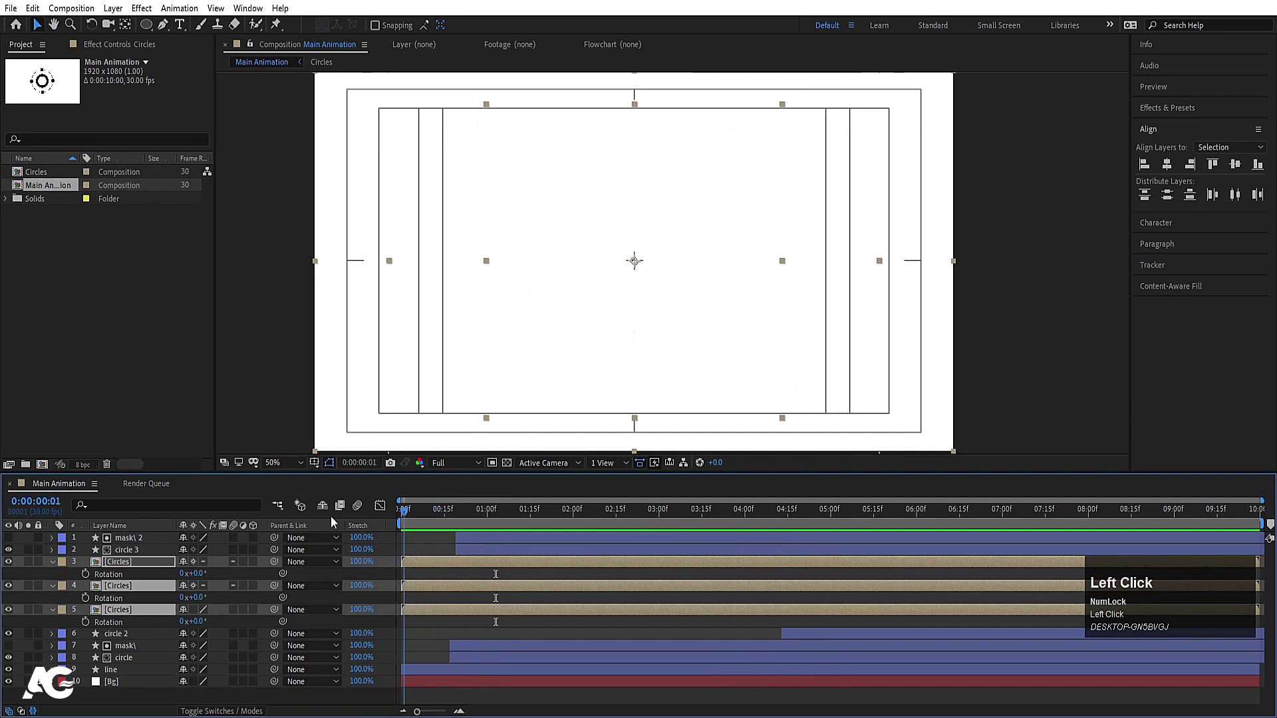
left_click(85, 573)
left_click_drag(636, 528, 723, 534)
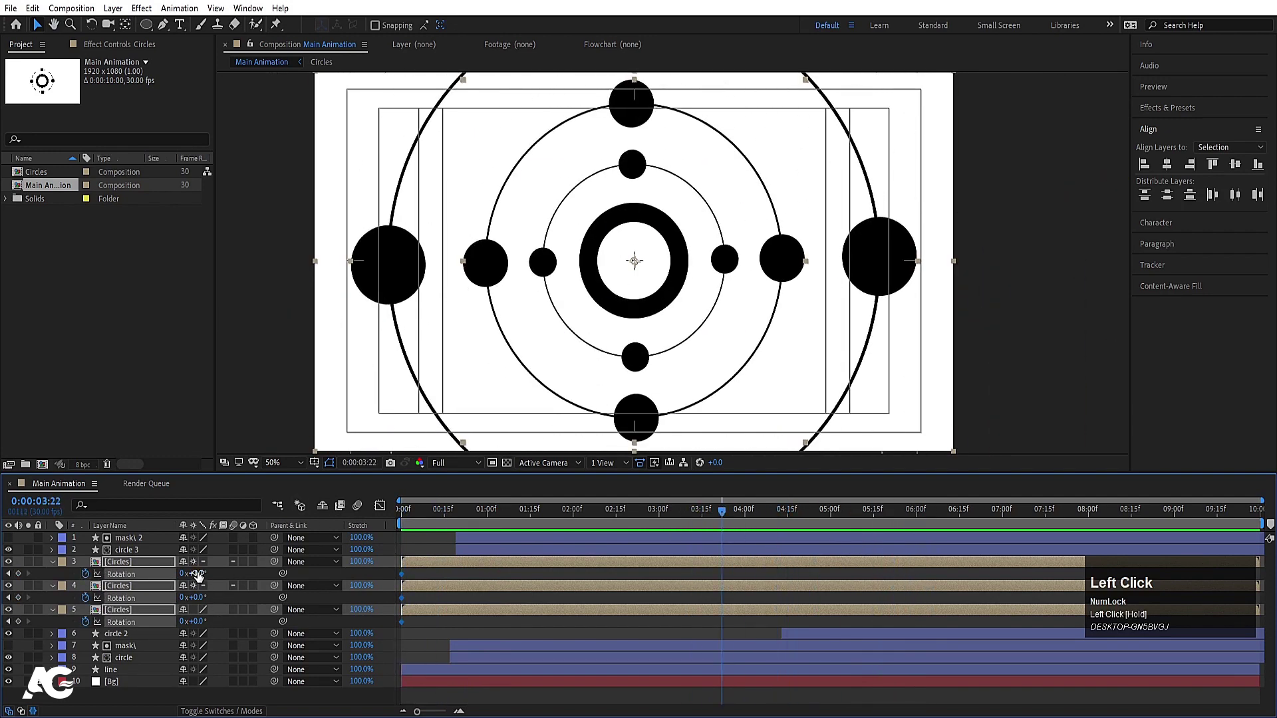
left_click_drag(197, 576, 268, 564)
Set the 163% Circles layer's rotation at 0:00:03:22 to -117° and preview the opposing rotations.
left_click(208, 598)
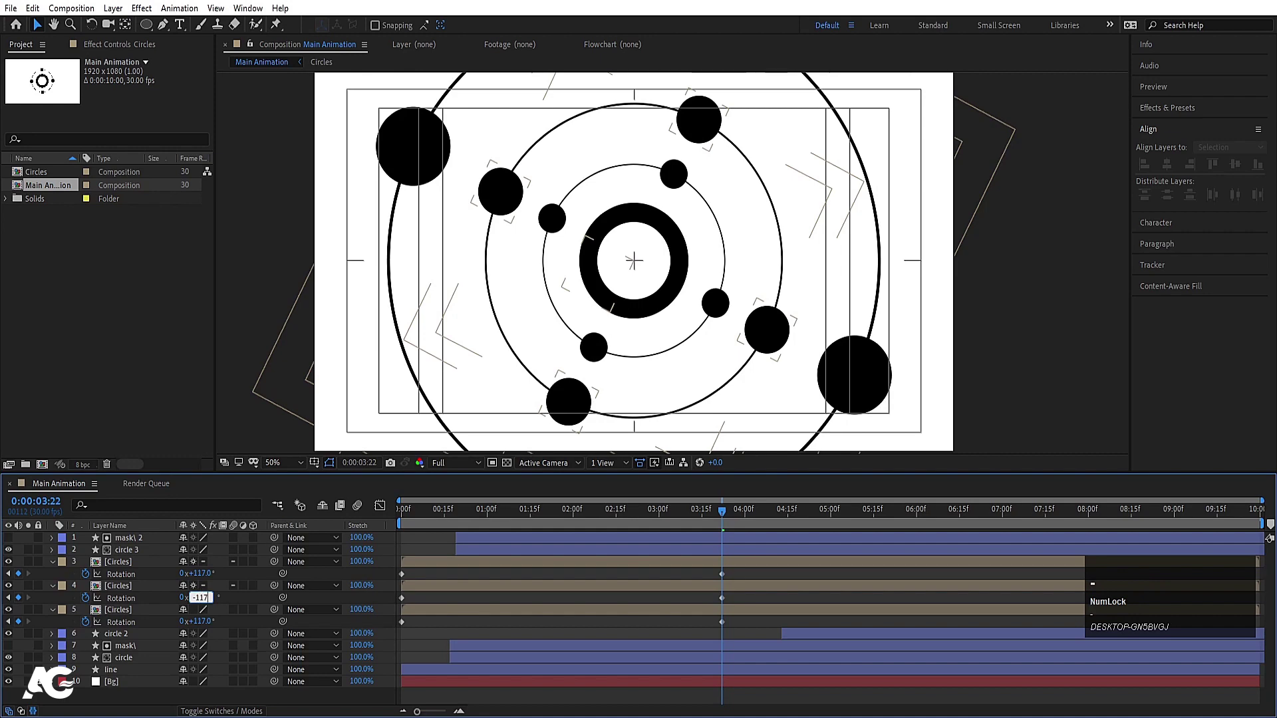
key("Return")
left_click(522, 516)
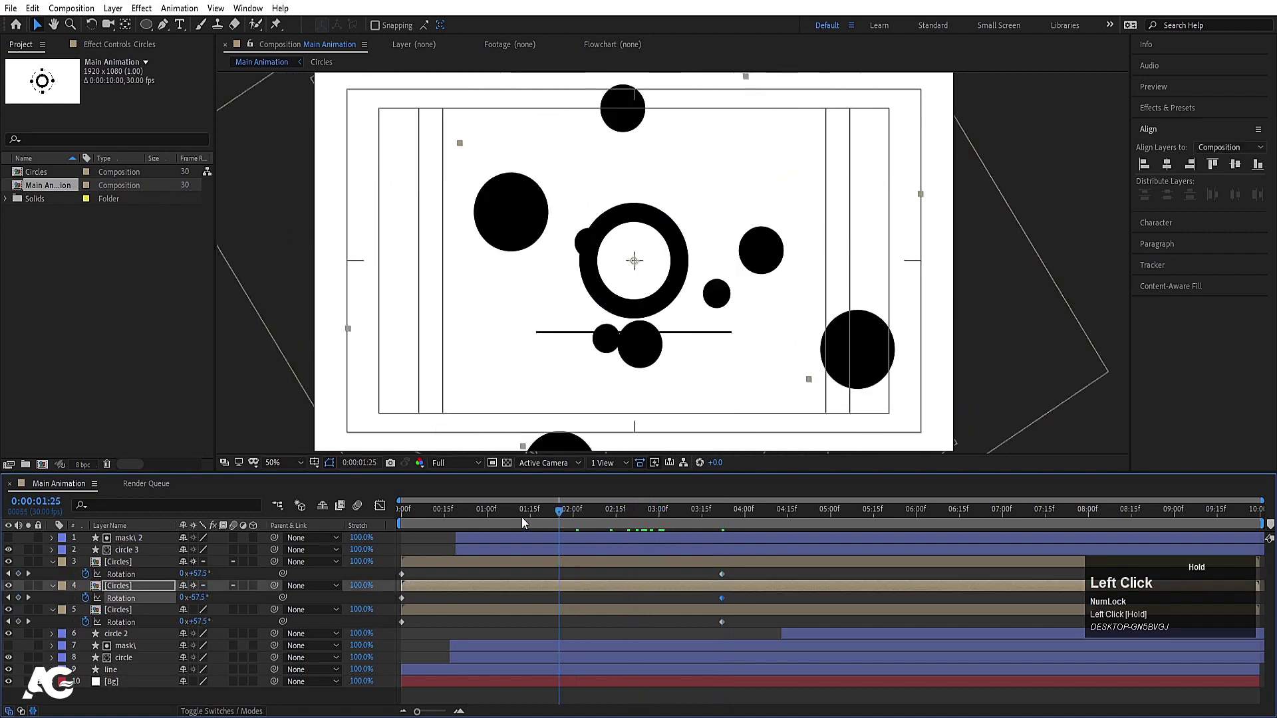
key("space")
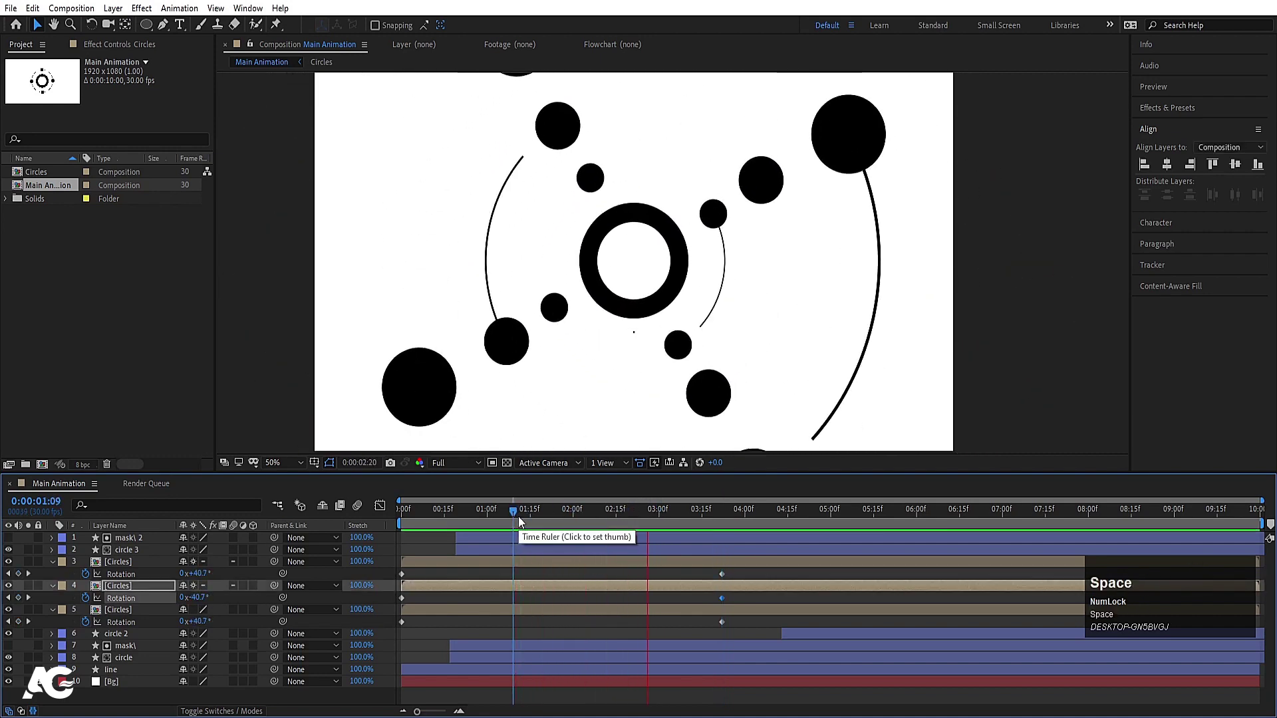
key("space")
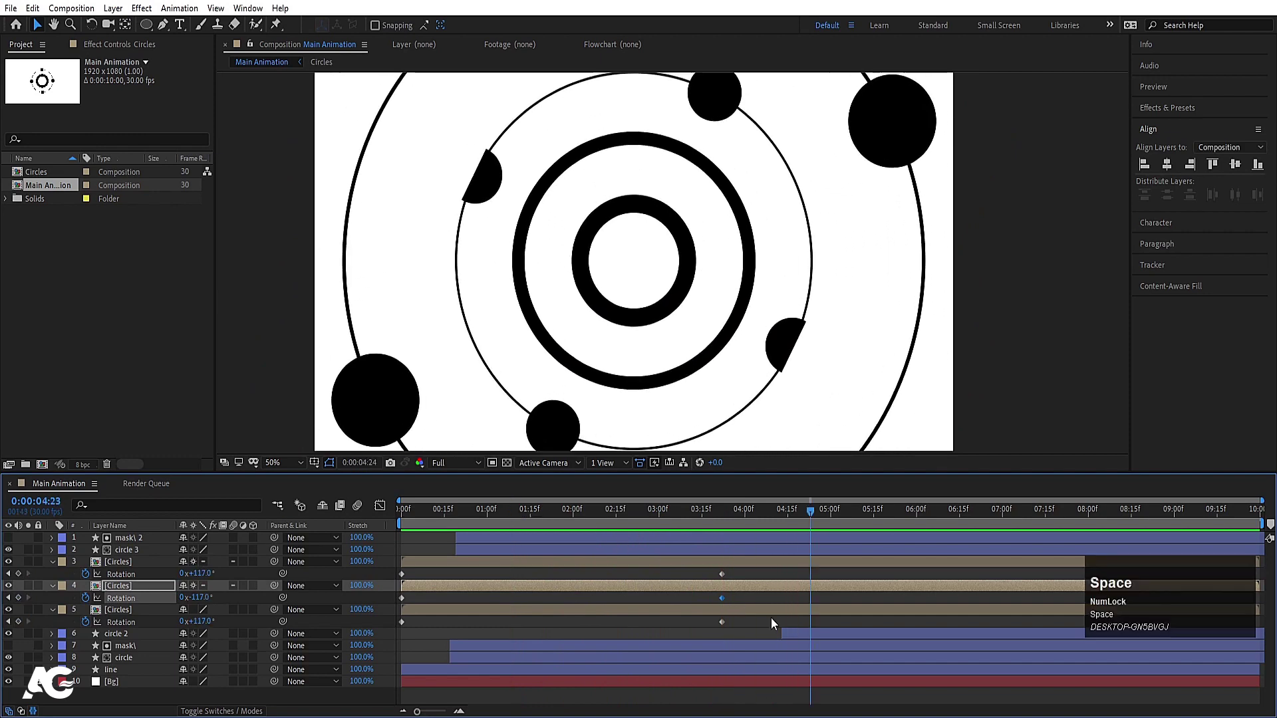
Move the ending rotation keyframes of all three Circles layers to just before 0:00:06:00 and preview the slower rotation.
left_click_drag(709, 566, 754, 637)
left_click_drag(725, 577, 911, 577)
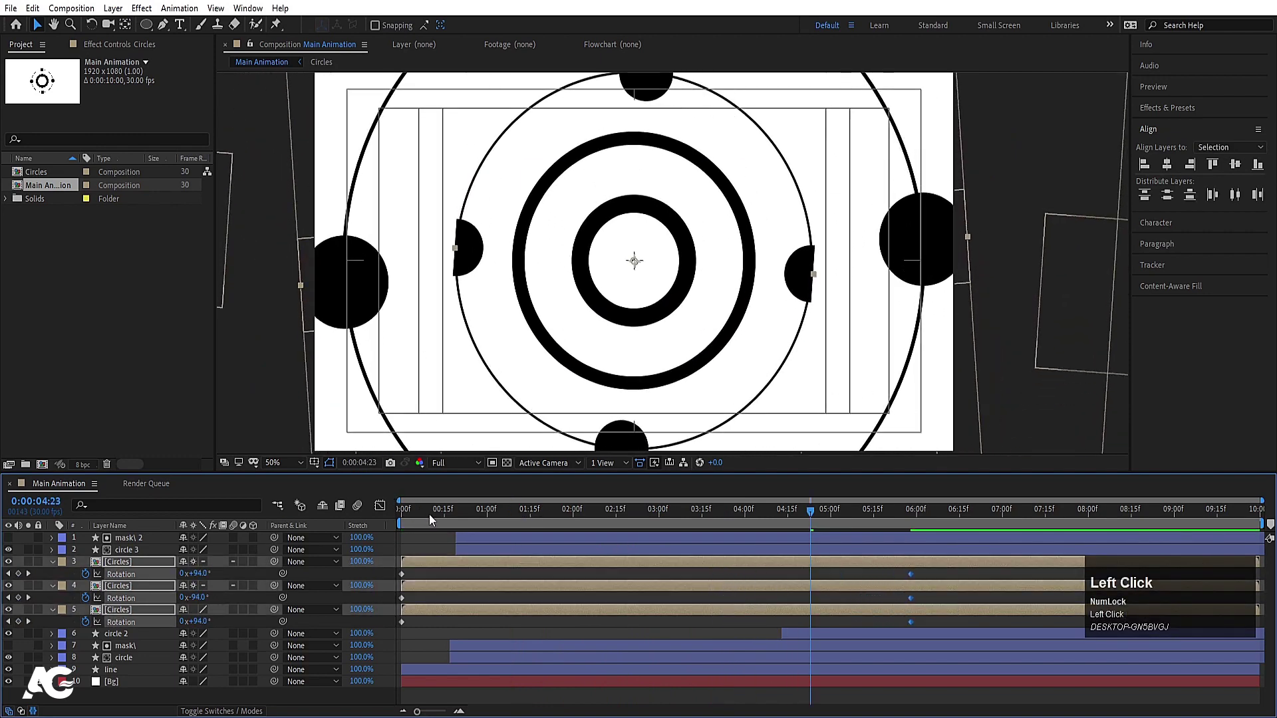
left_click_drag(429, 514, 372, 517)
key("space")
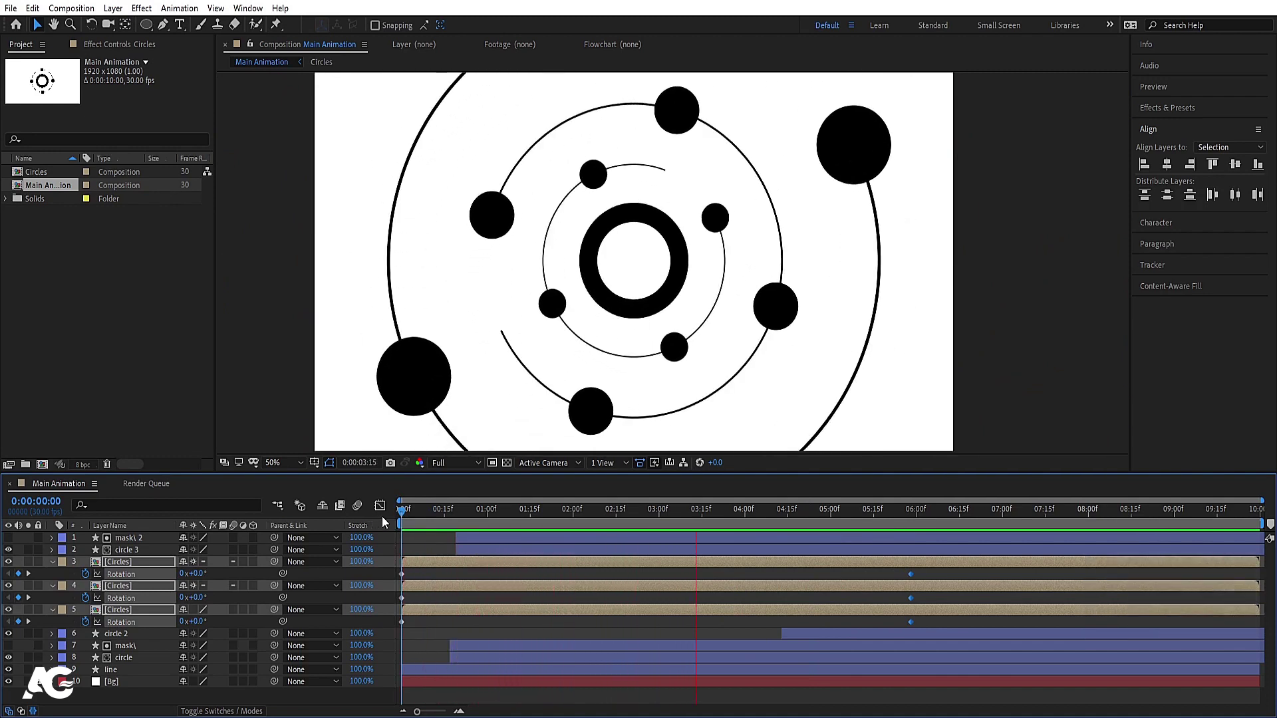
key("space")
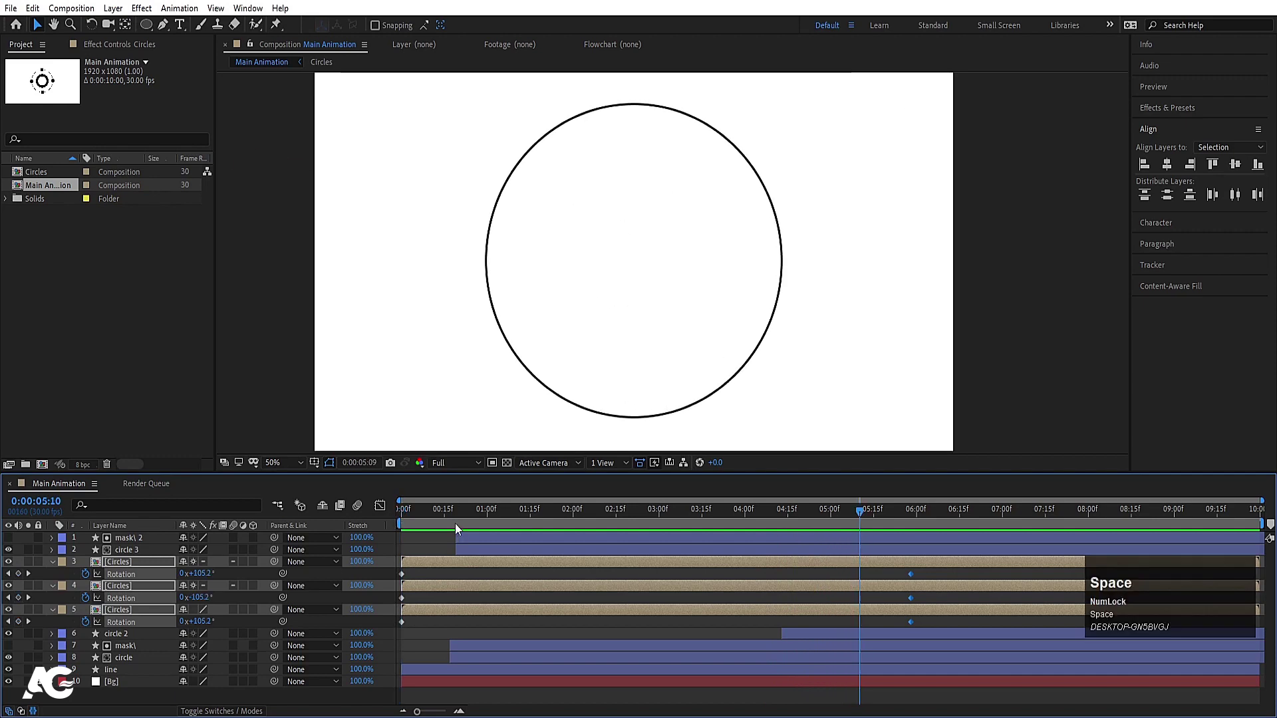
left_click(193, 609)
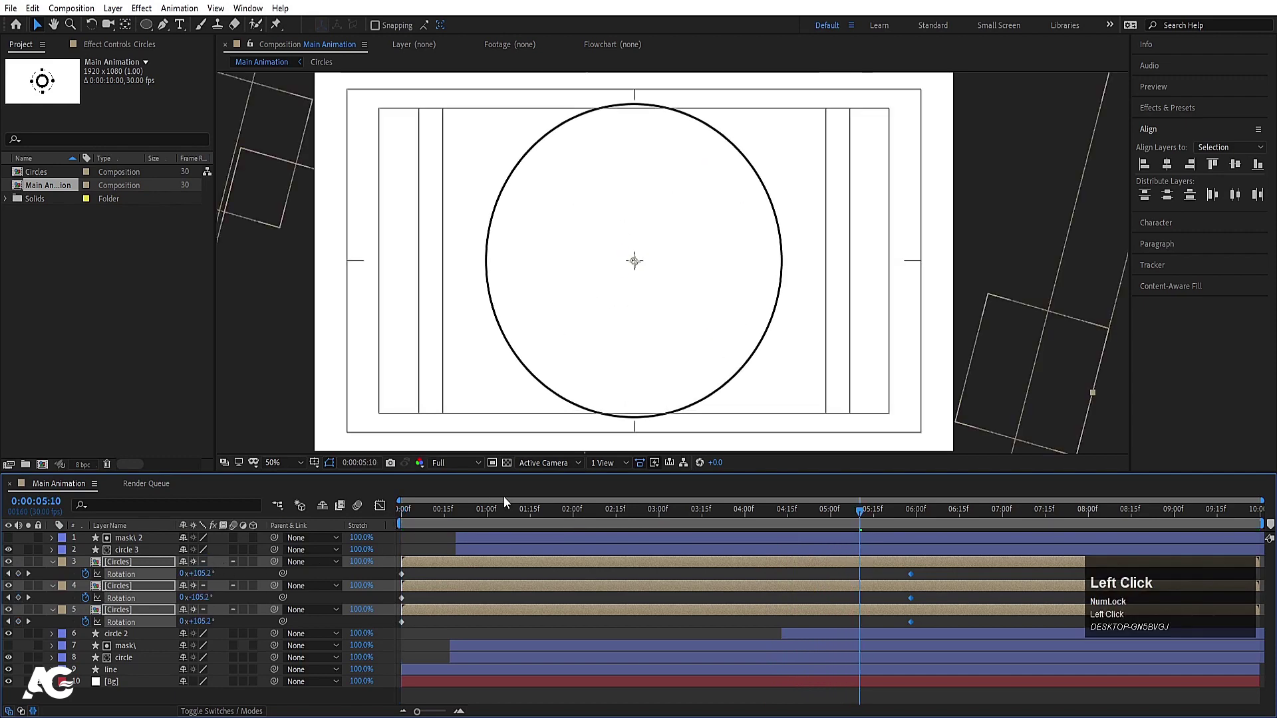
left_click(403, 509)
key("space")
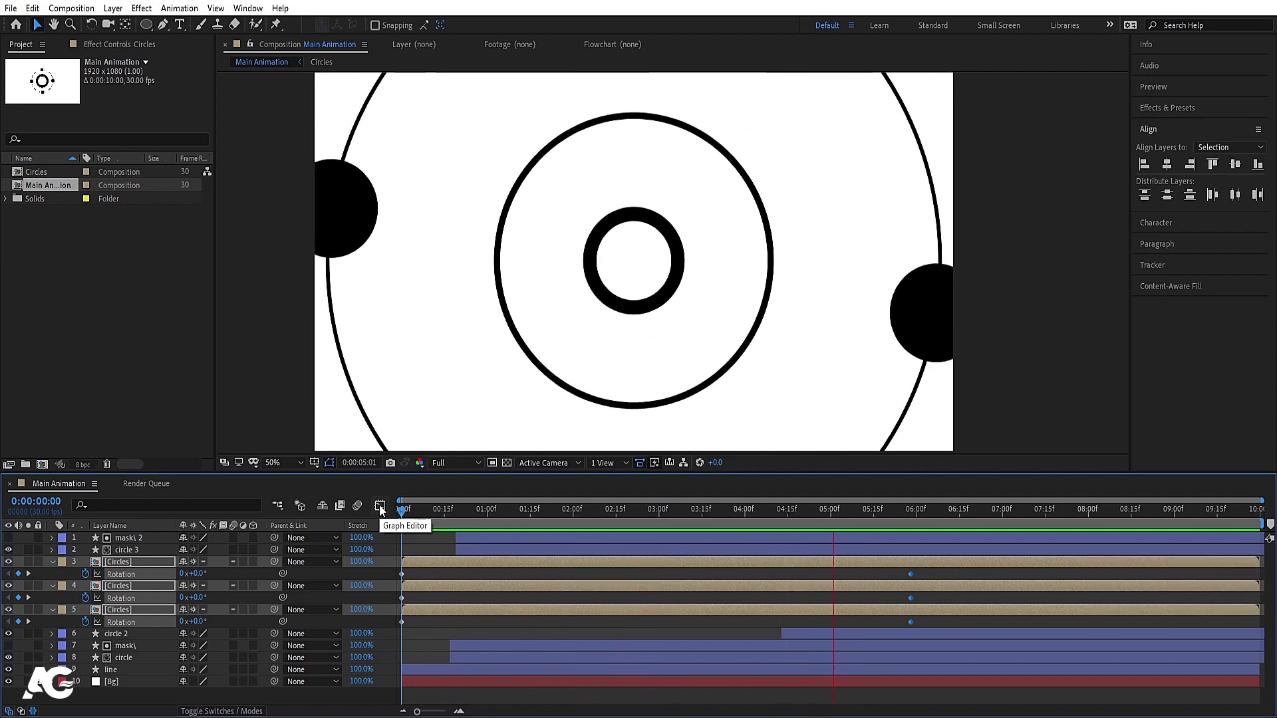
key("space")
Remove the rotation keyframes from all three Circles layers, reset their rotation to 0°, and preview the animation.
left_click_drag(504, 507, 936, 513)
left_click_drag(925, 576, 353, 626)
left_click_drag(608, 516, 288, 517)
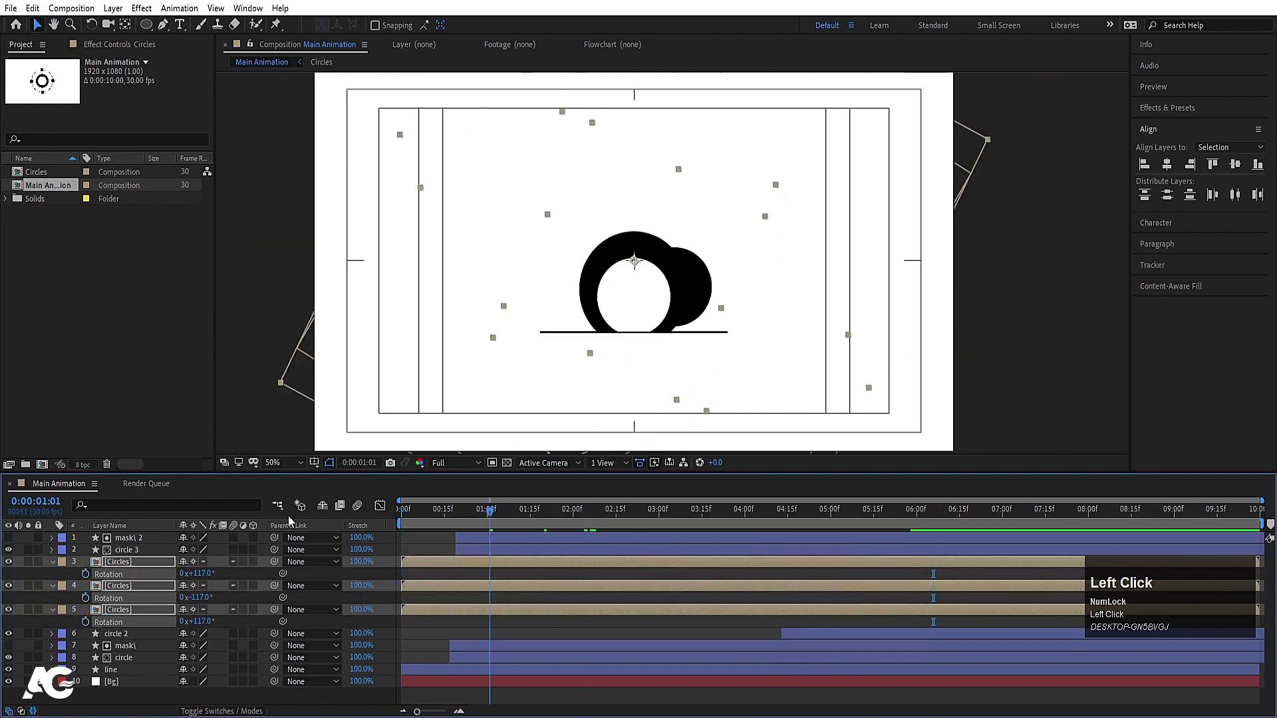
key("space")
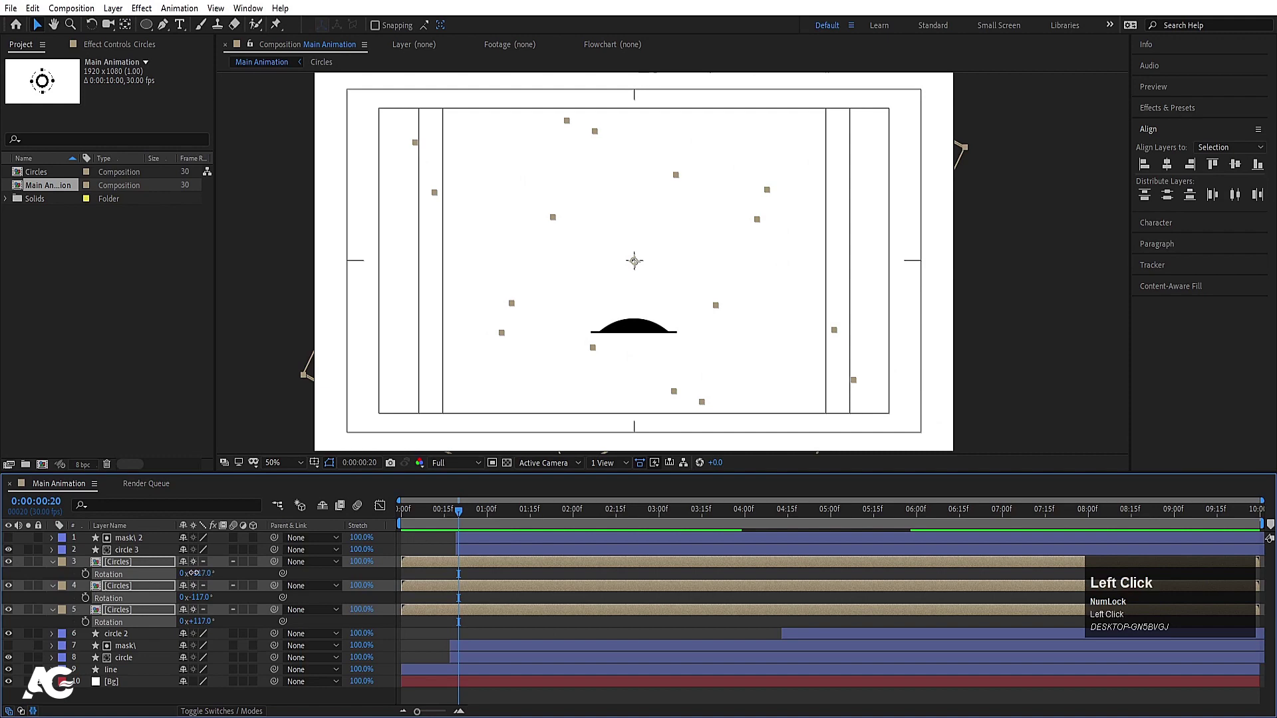
left_click(194, 574)
type("0")
key("Return")
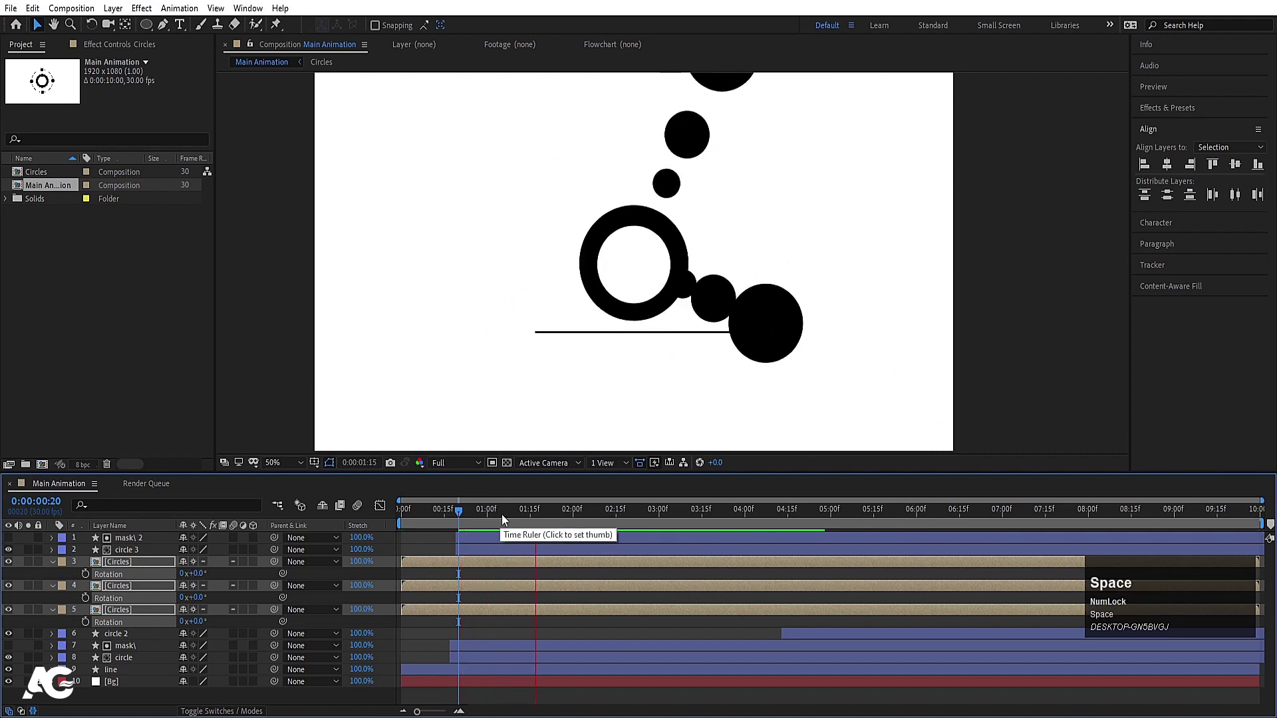
key("space")
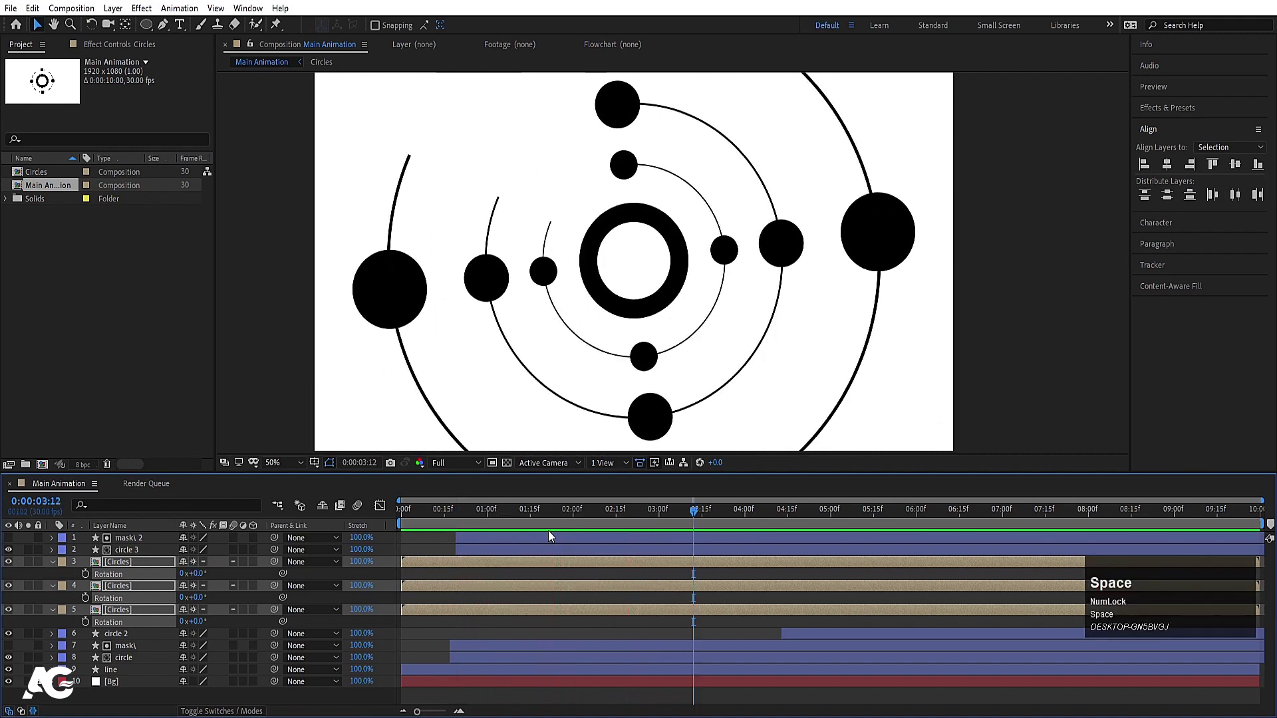
left_click(450, 572)
key("space")
key("space")
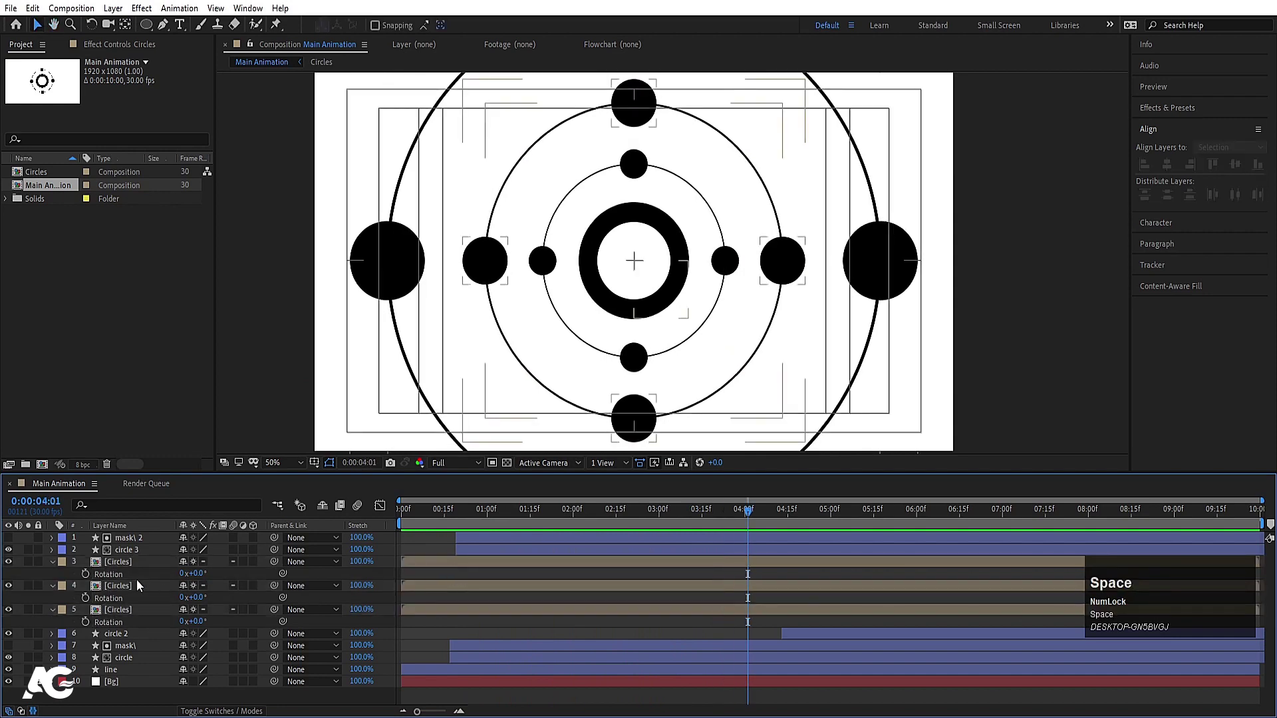
In the Circles precomp, set Null 2's rotation keyframe at 0:00:03:29 to 180° and preview the motion.
double_click(122, 562)
left_click(123, 538)
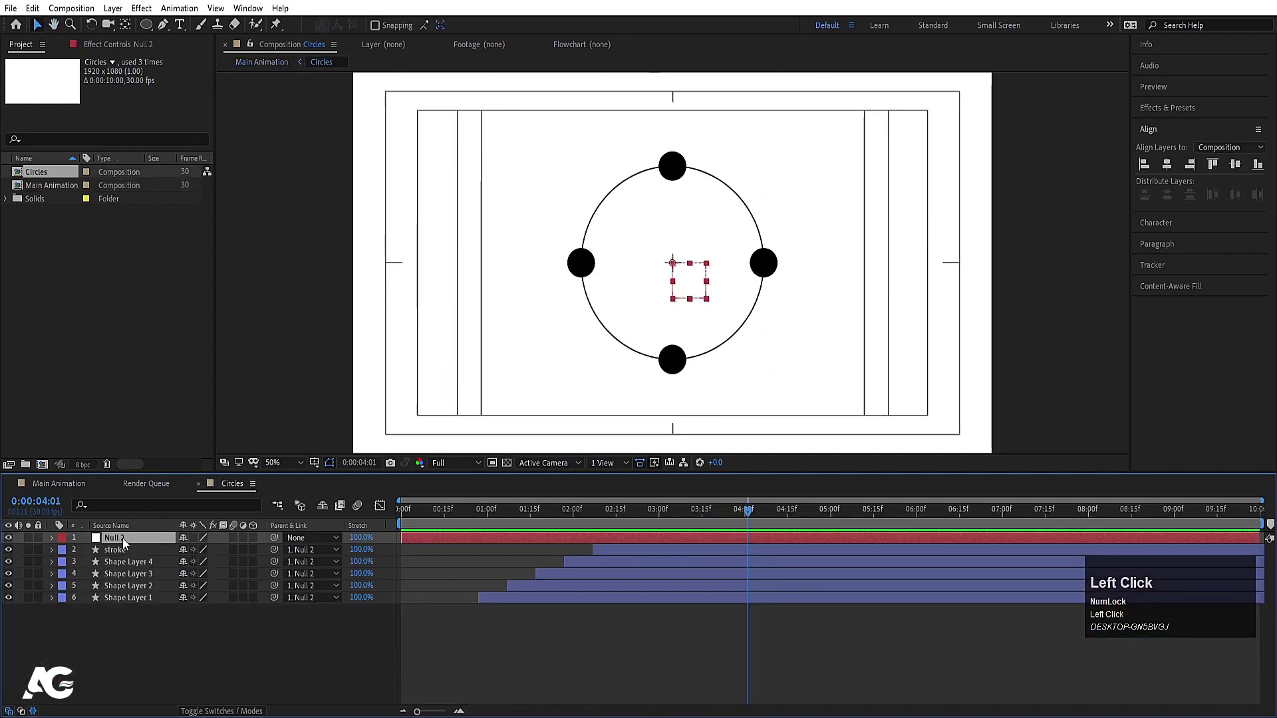
key("u")
key("j")
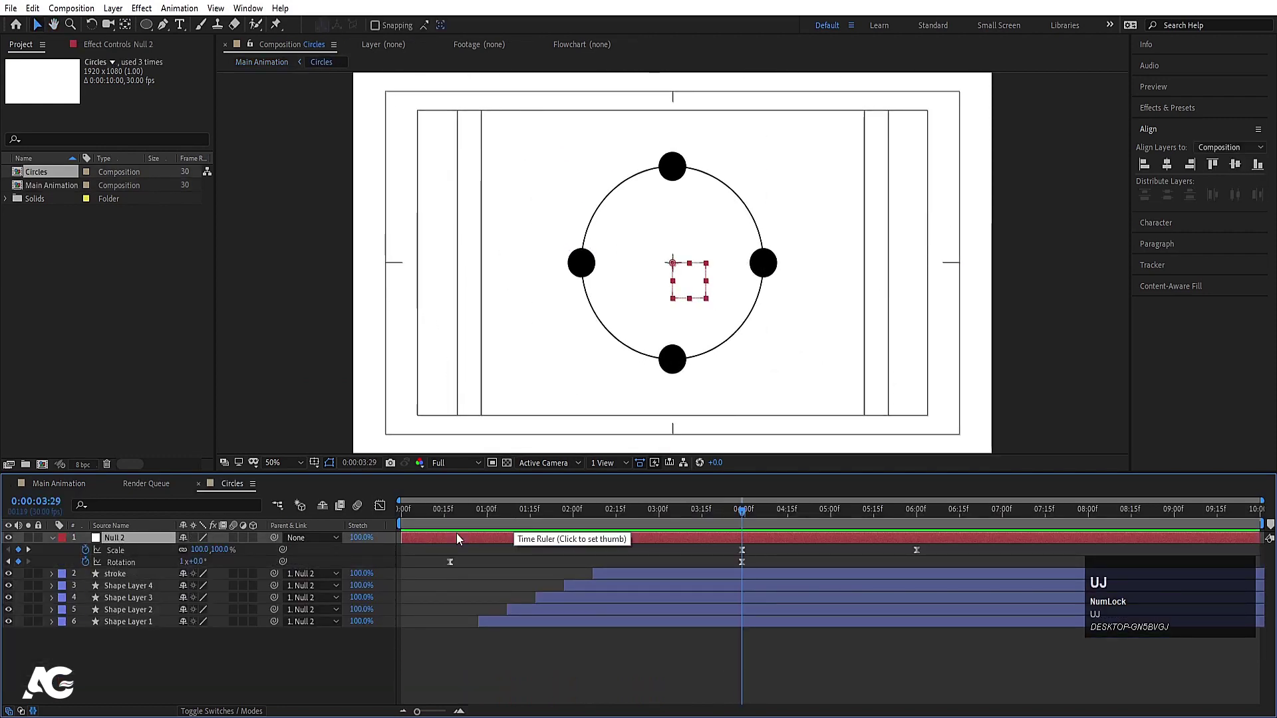
key("j")
key("k")
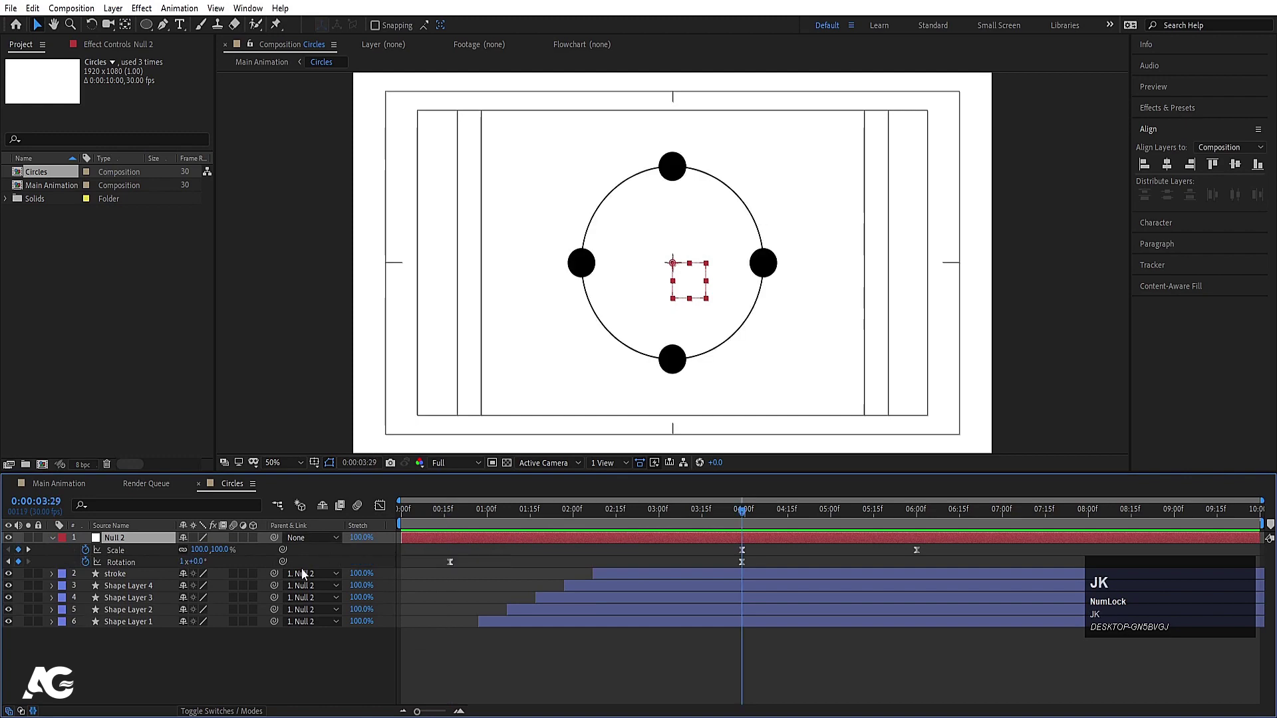
left_click(178, 564)
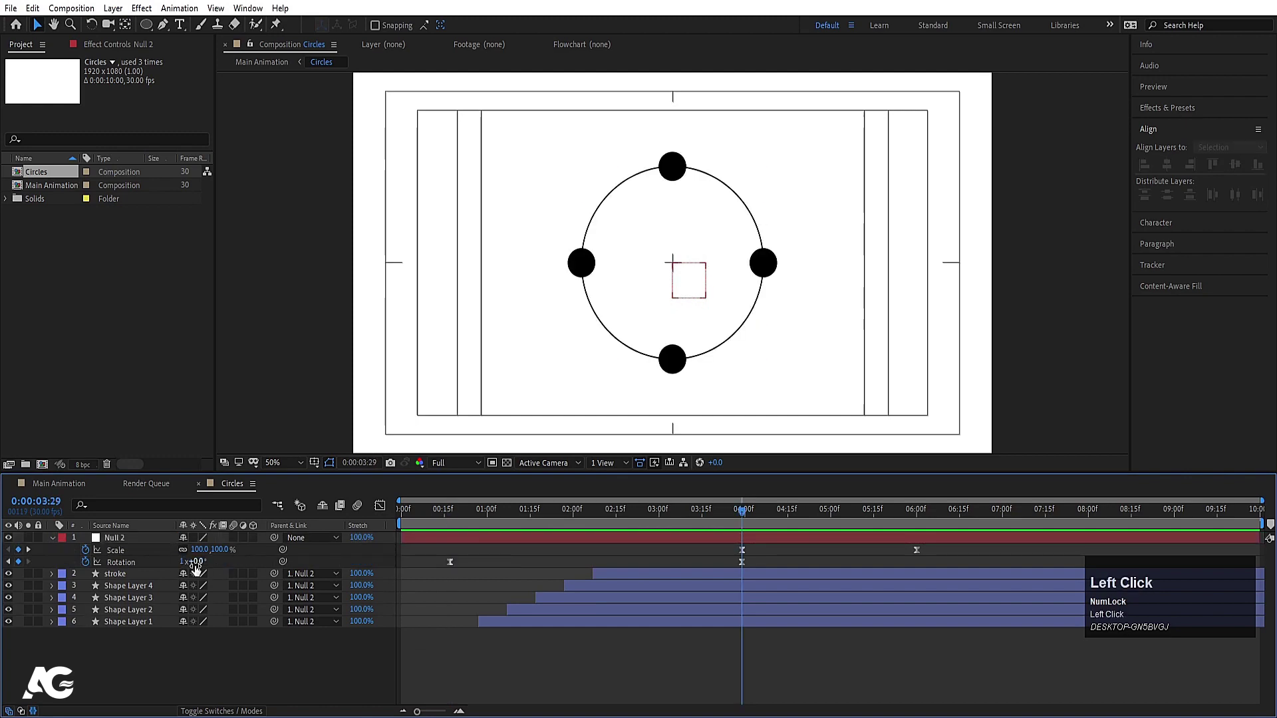
left_click(196, 563)
type("180")
key("Return")
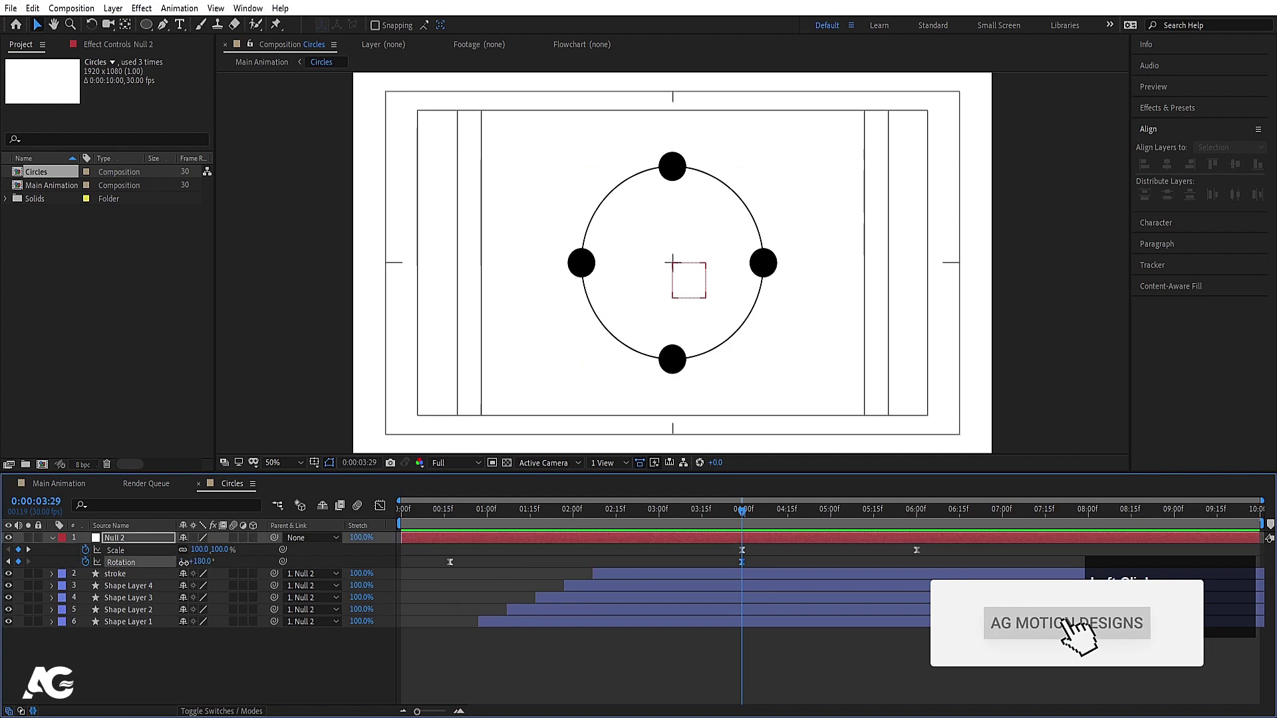
left_click(437, 519)
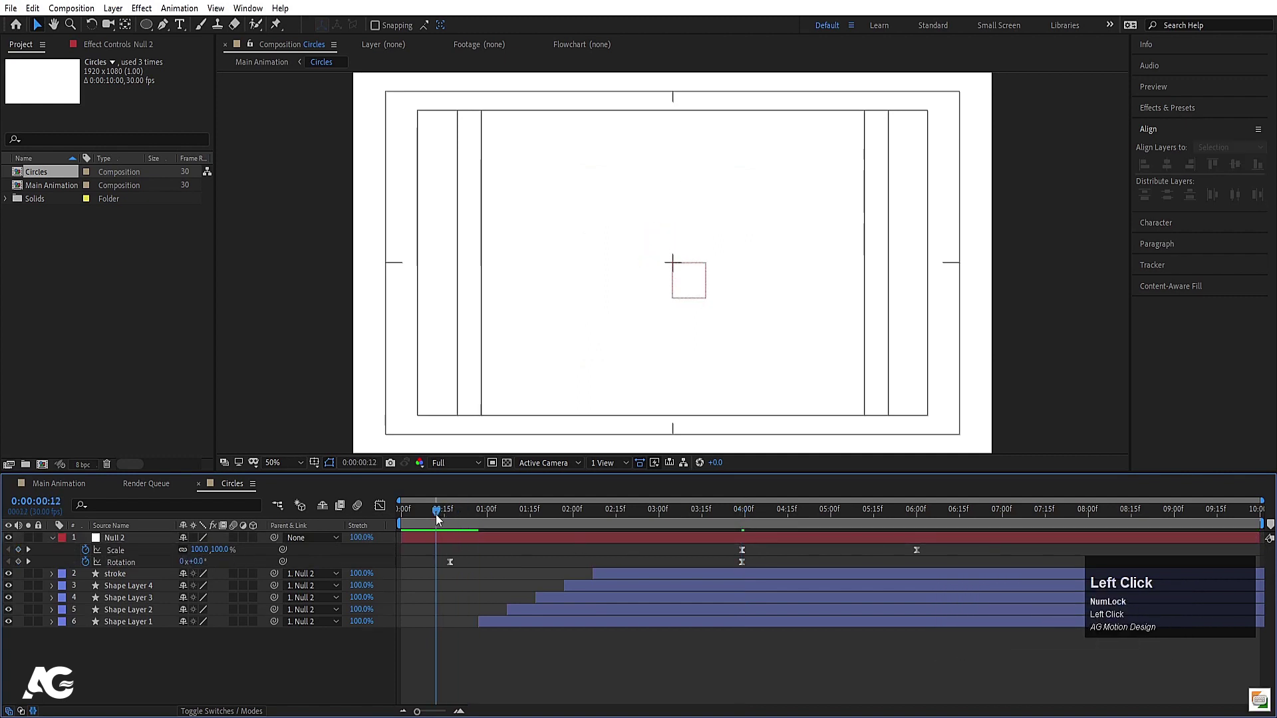
key("space")
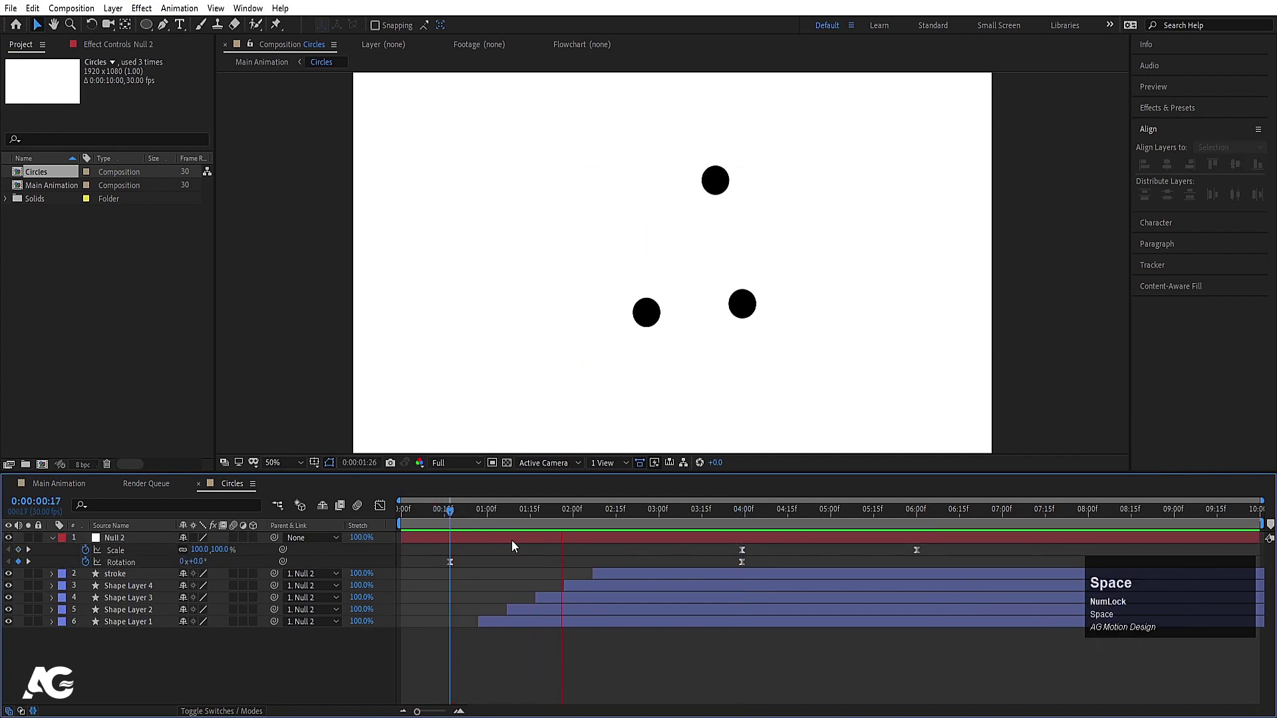
Preview the Main Animation composition with the reduced null rotation.
left_click(65, 480)
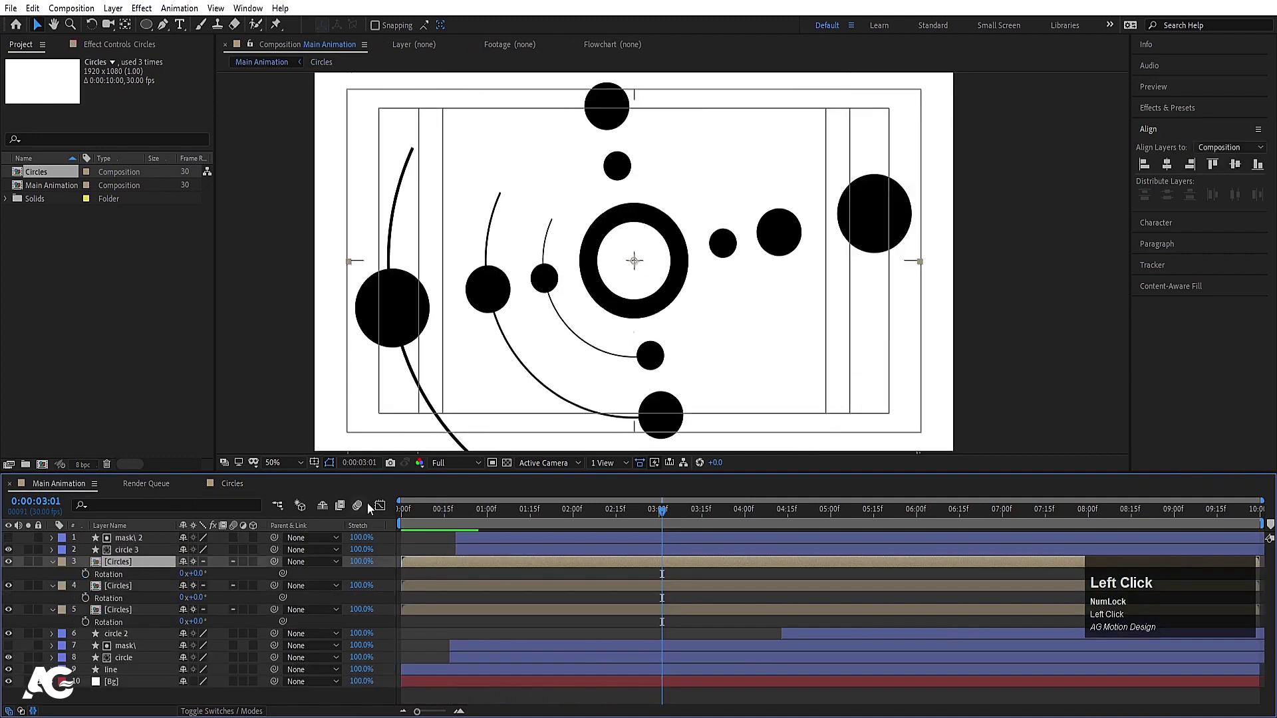
key("space")
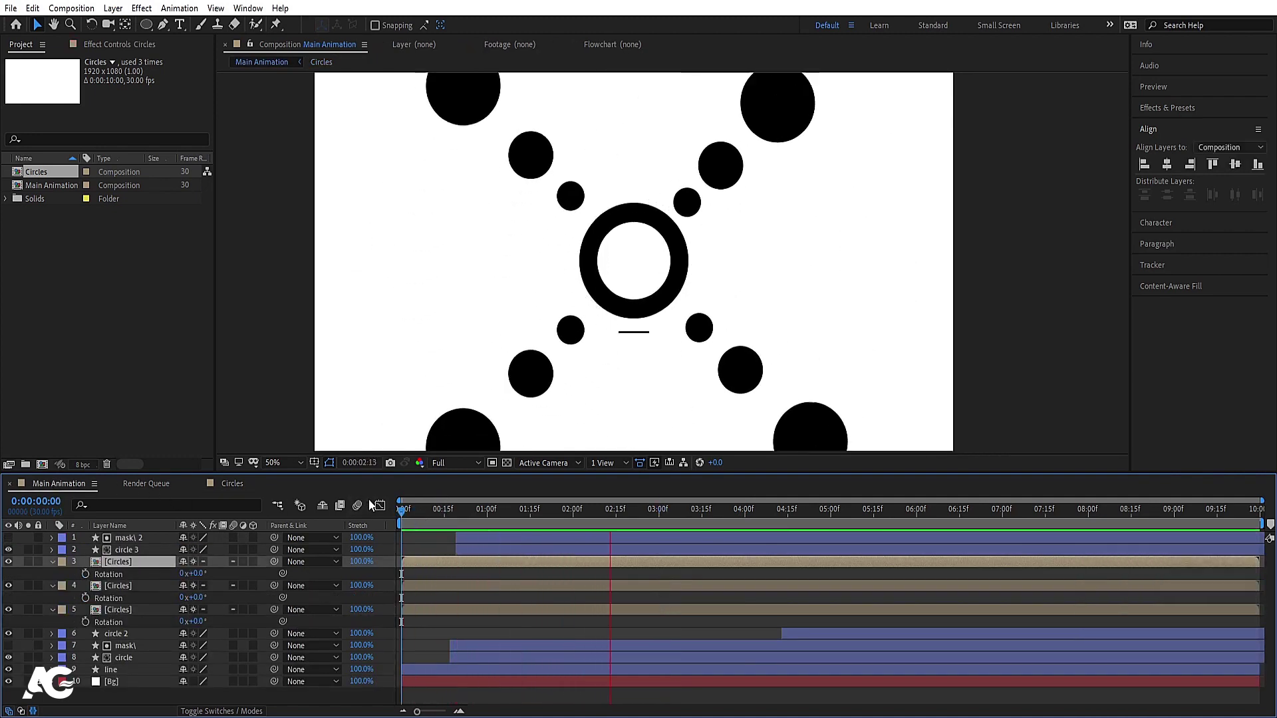
key("space")
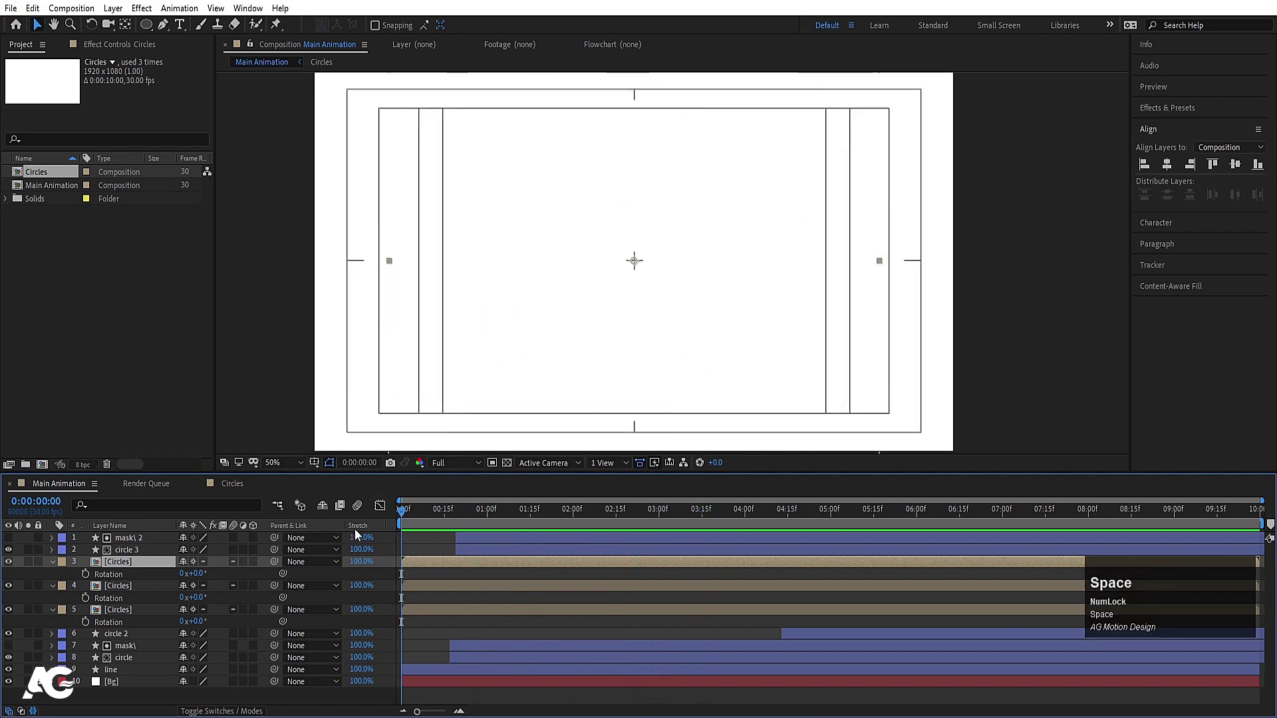
key("space")
In the Circles precomp, keyframe Shape Layer 1's scale from 0% at 0:00:00:27 to 100% at 0:00:01:20.
left_click(230, 483)
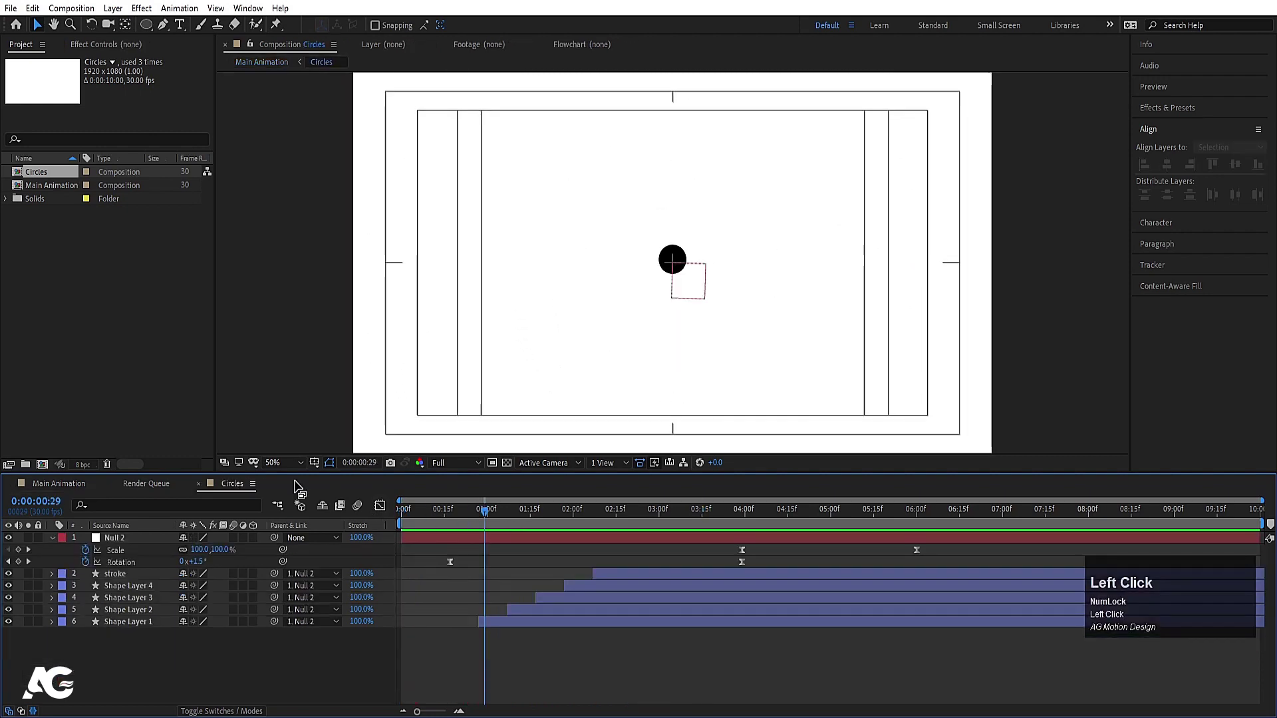
left_click(488, 622)
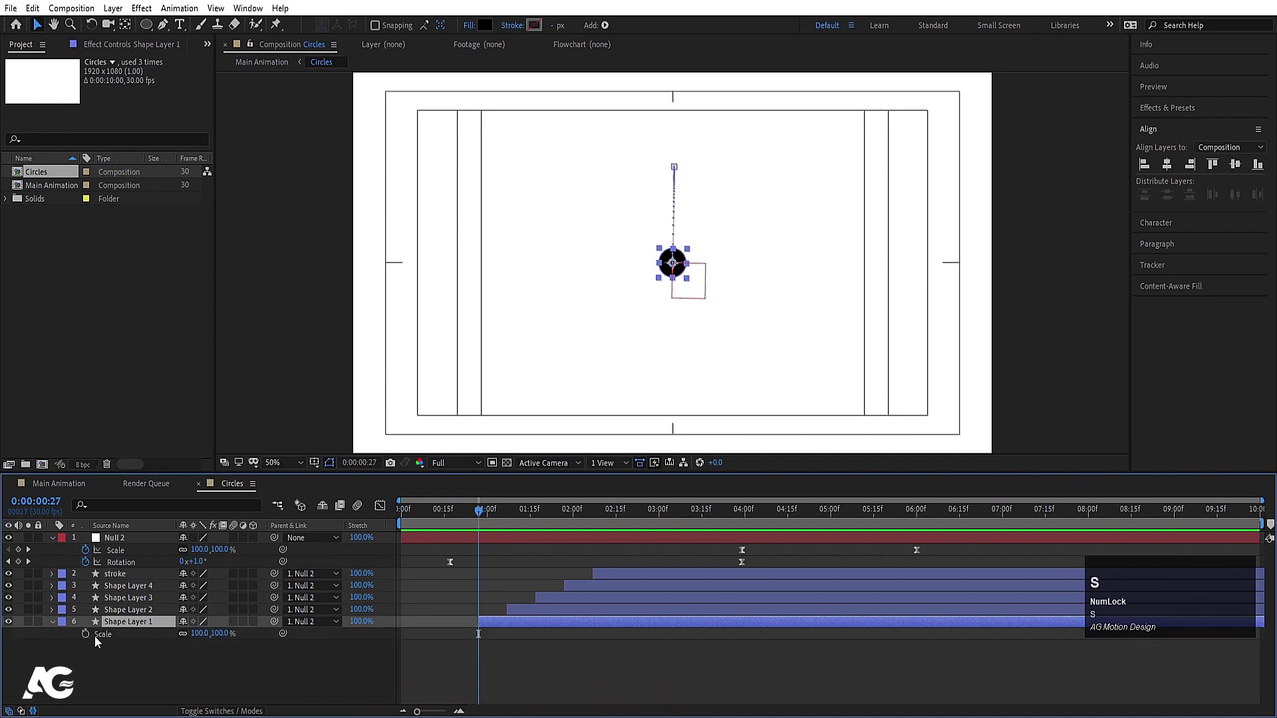
left_click(86, 634)
key("space")
key("space")
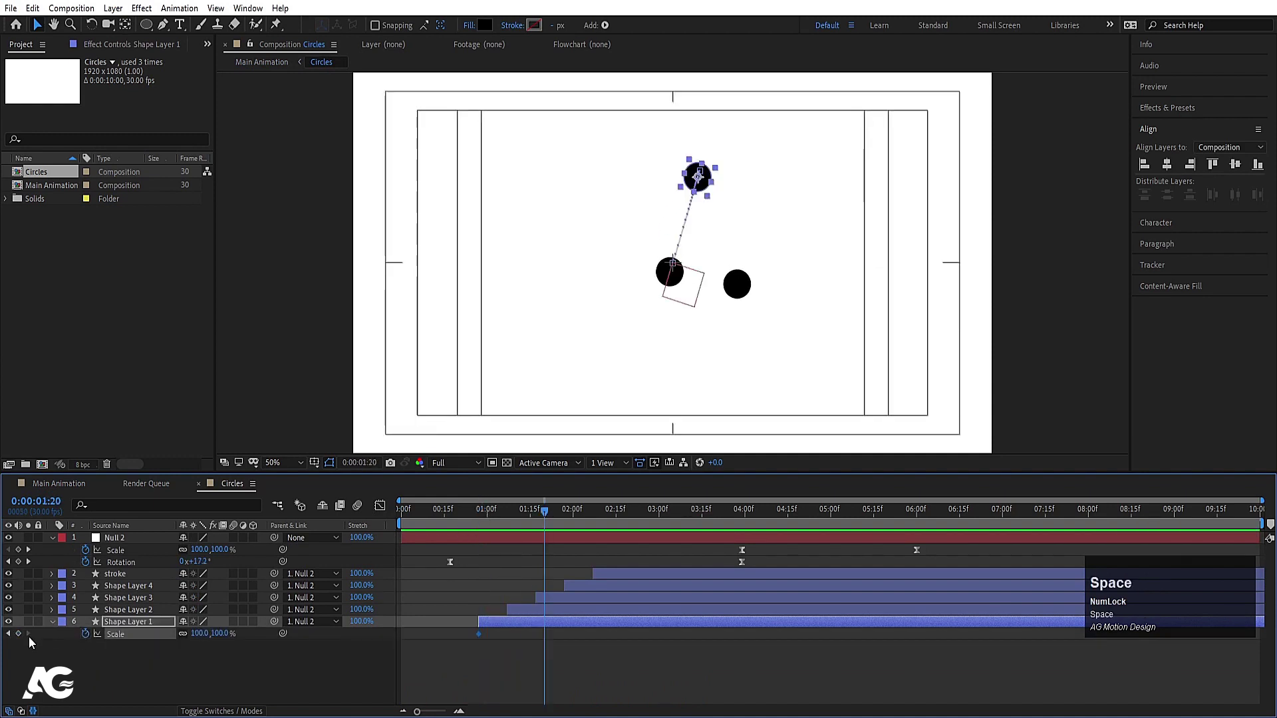
key("j")
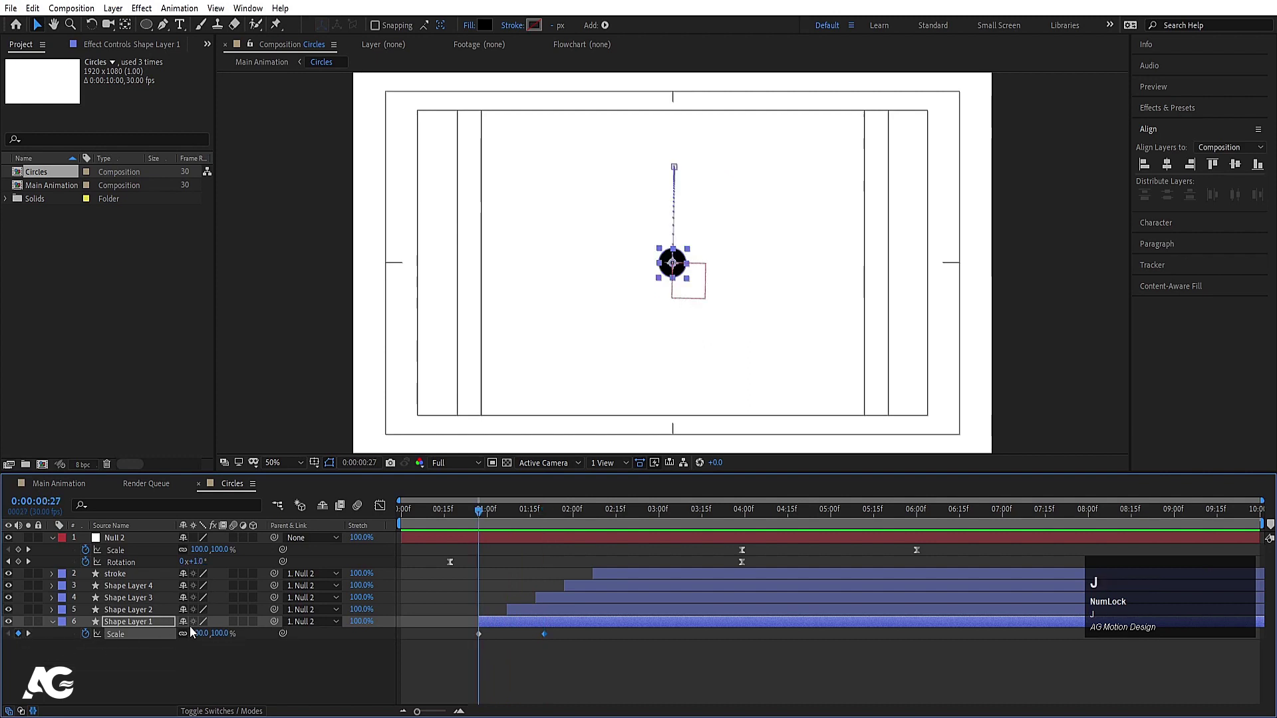
left_click(204, 631)
type("0")
key("Return")
left_click(570, 668)
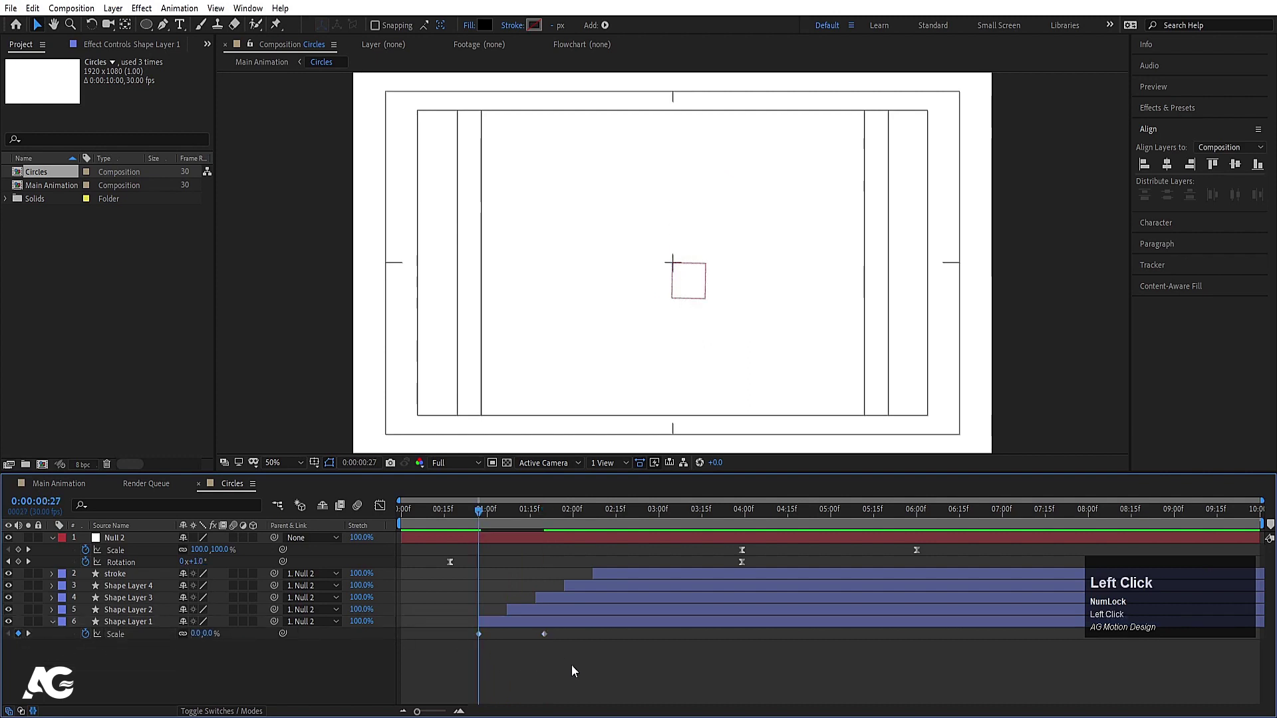
Ease Shape Layer 1's scale keyframes with a long slowdown into the end and extend the ending keyframe to just before 0:00:02:00.
left_click(410, 597)
left_click(382, 507)
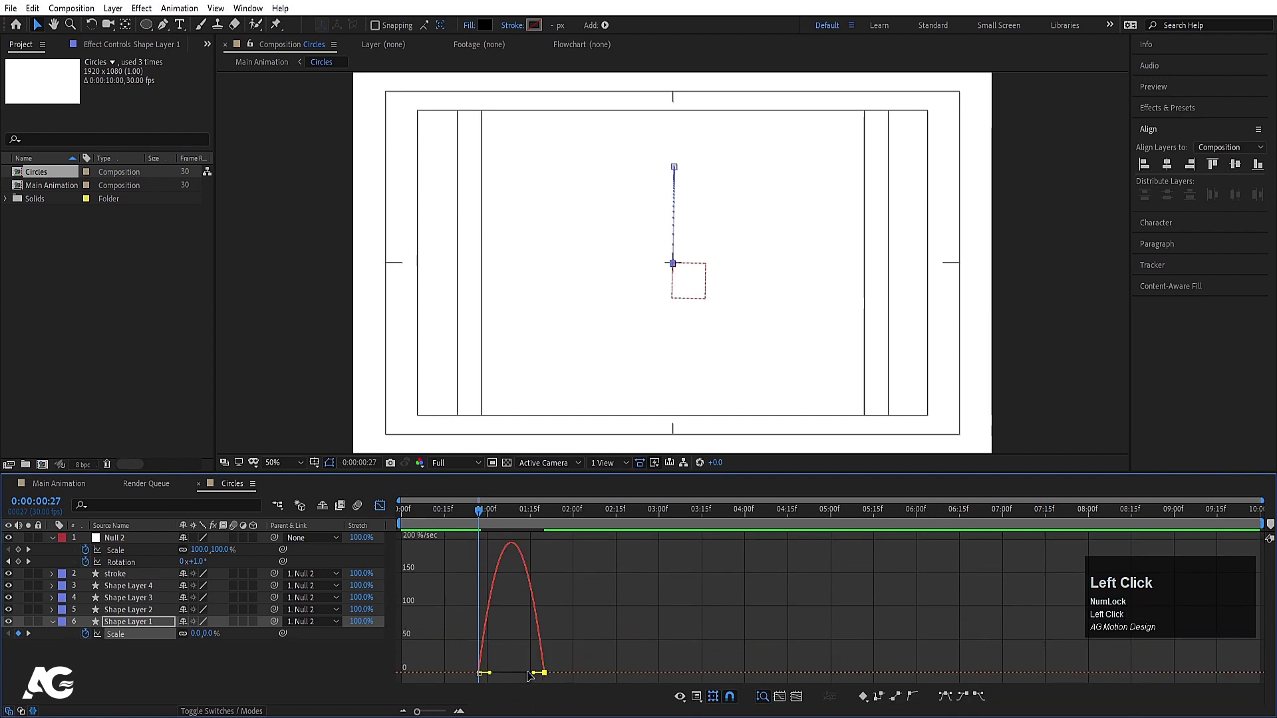
left_click_drag(534, 673, 492, 673)
left_click(380, 507)
key("space")
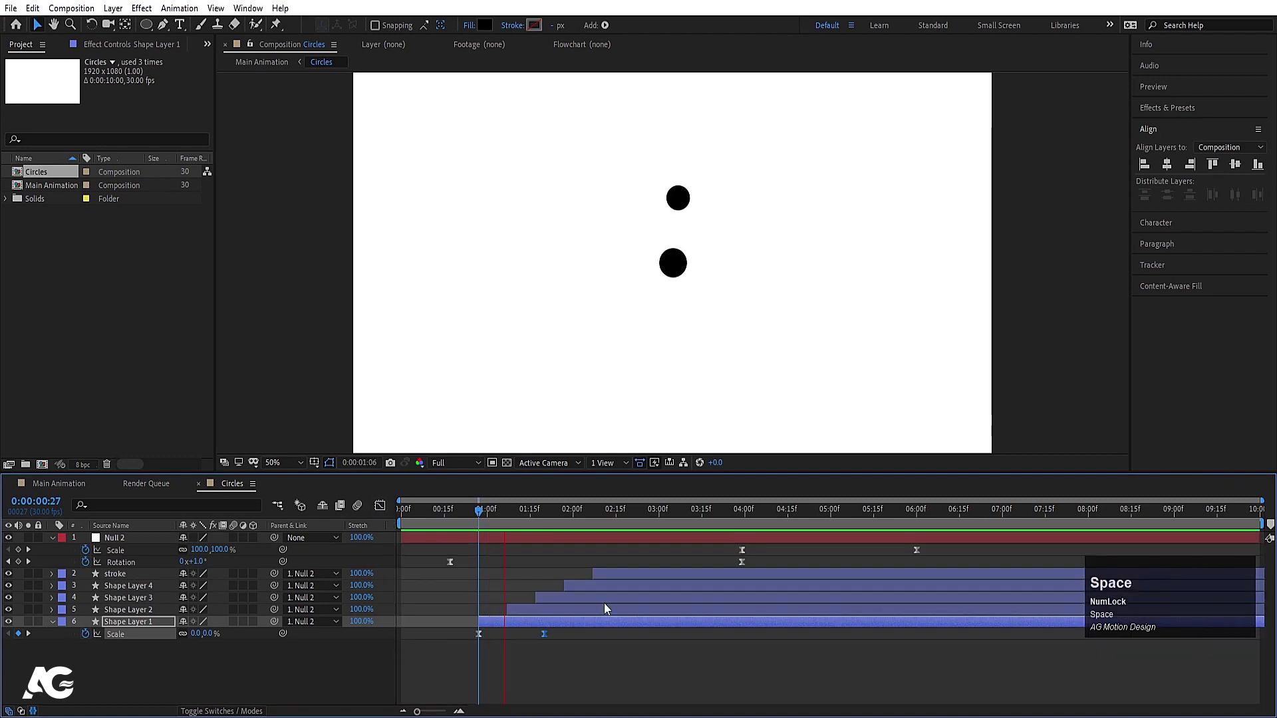
left_click(589, 665)
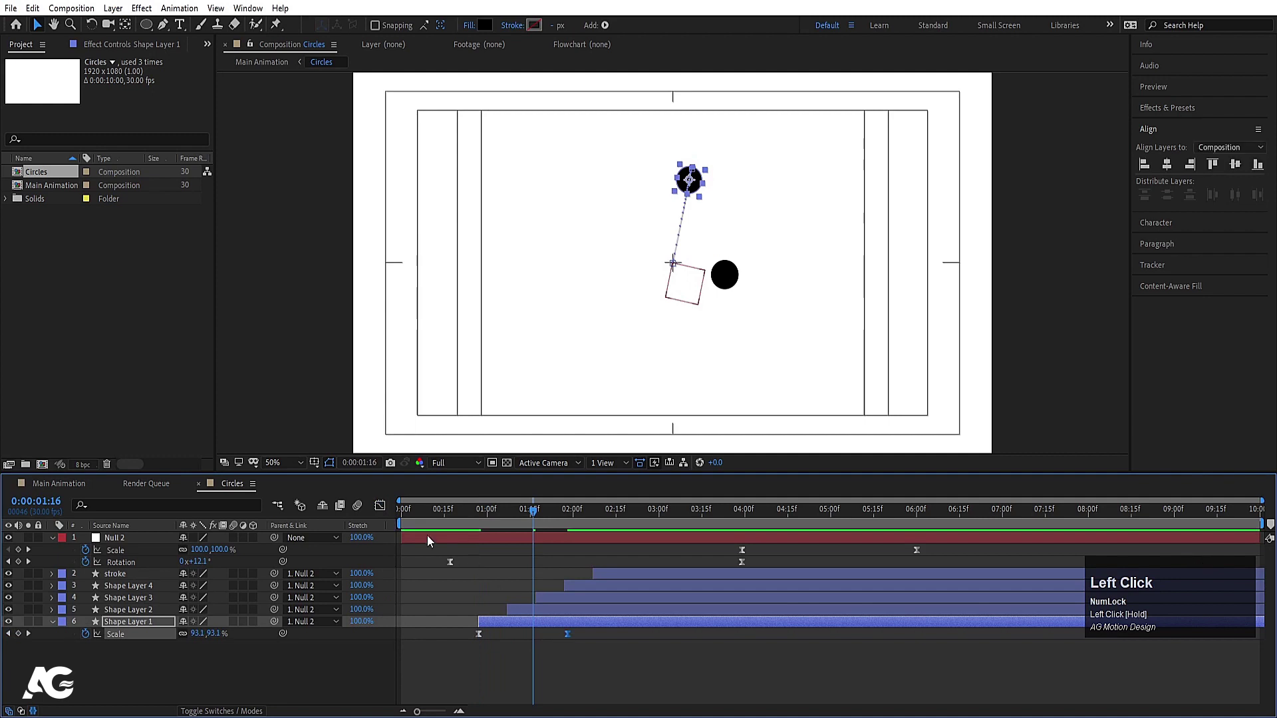
Copy Shape Layer 1's scale keyframes and paste them onto Shape Layers 2, 3 and 4 at each layer's start.
left_click(479, 511)
left_click(139, 636)
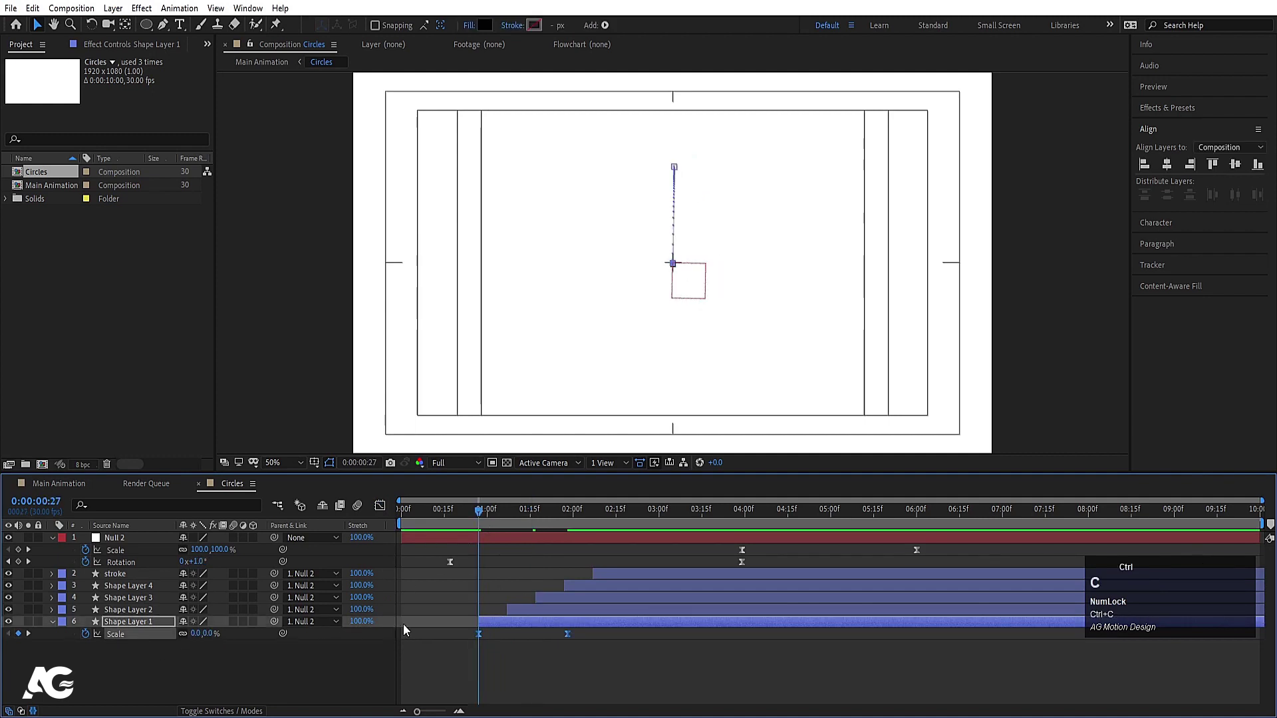
left_click(527, 608)
left_click(516, 513)
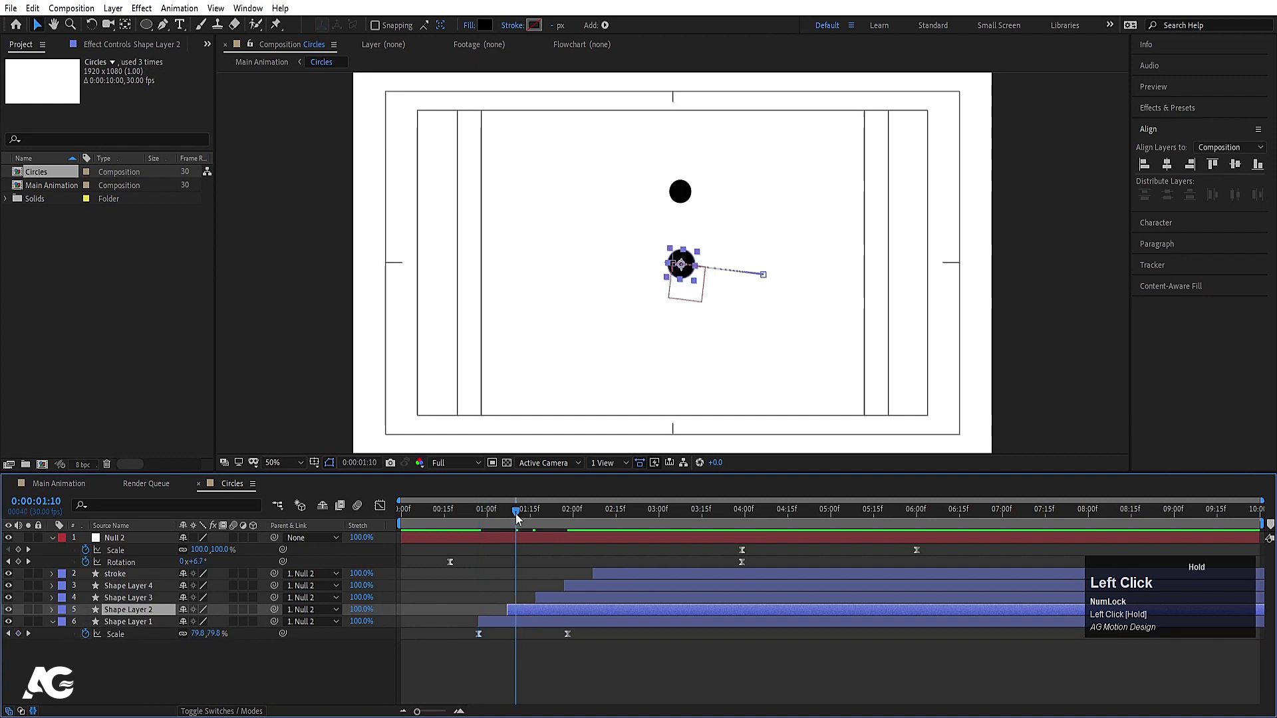
key("ctrl+v")
left_click_drag(512, 513, 566, 523)
left_click(546, 597)
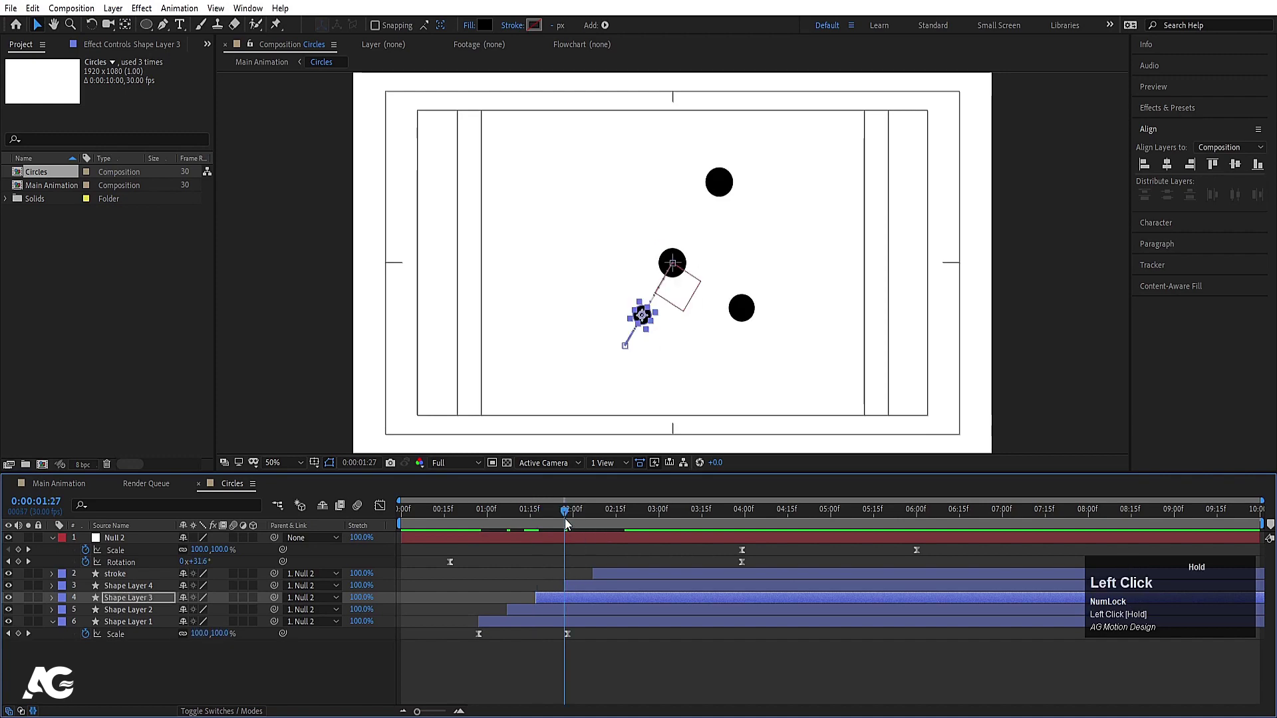
left_click(576, 585)
key("ctrl+v")
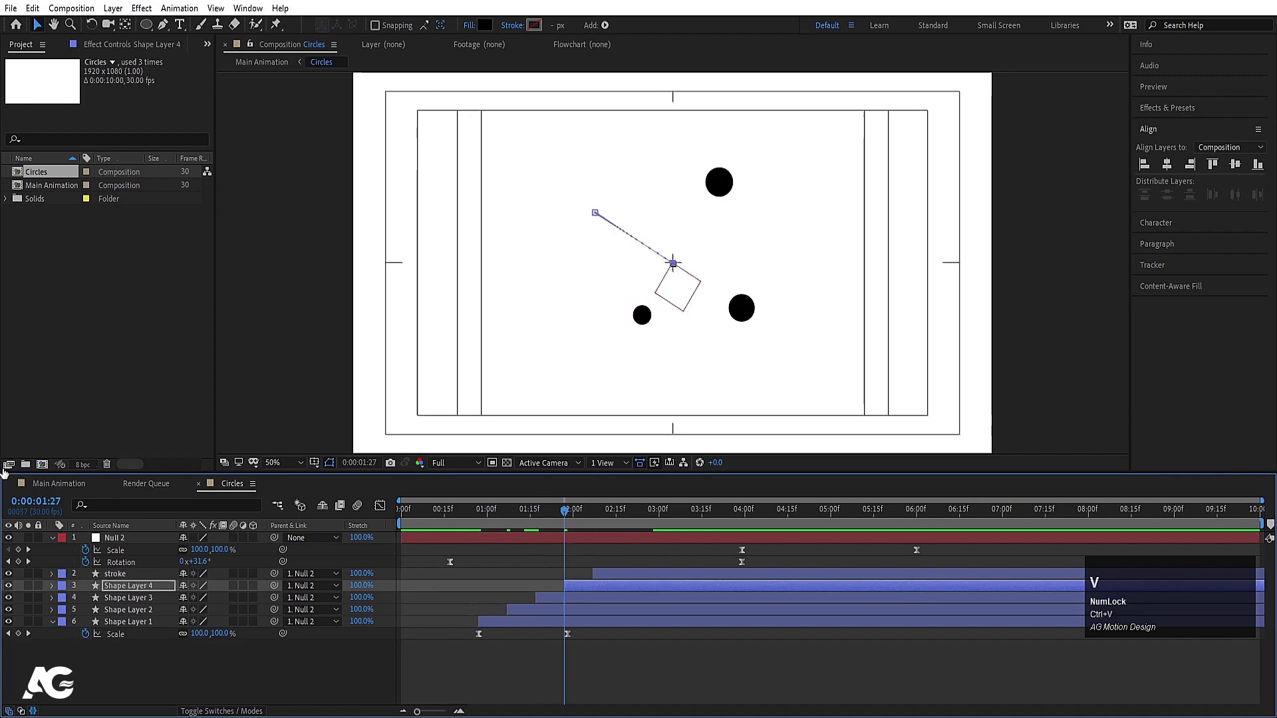
Play back the Main Animation composition with the scaling circles, and step through its opening frames.
left_click(56, 485)
key("space")
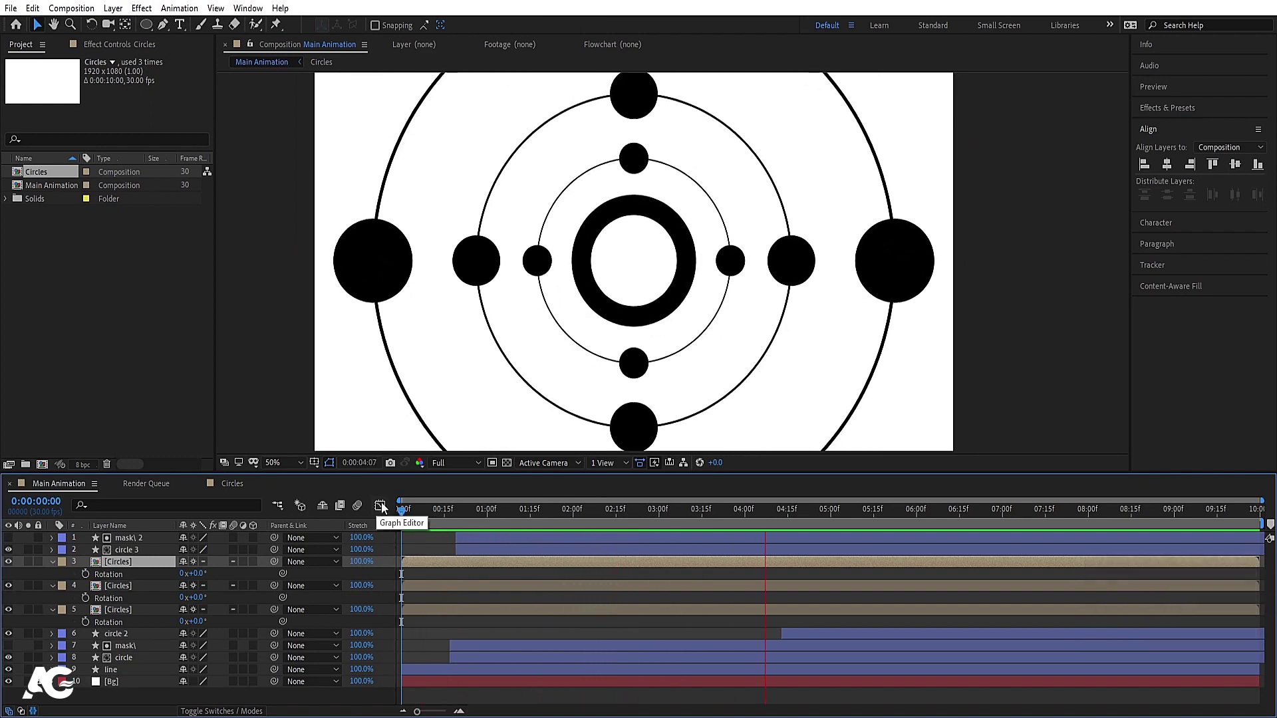
key("space")
left_click(389, 505)
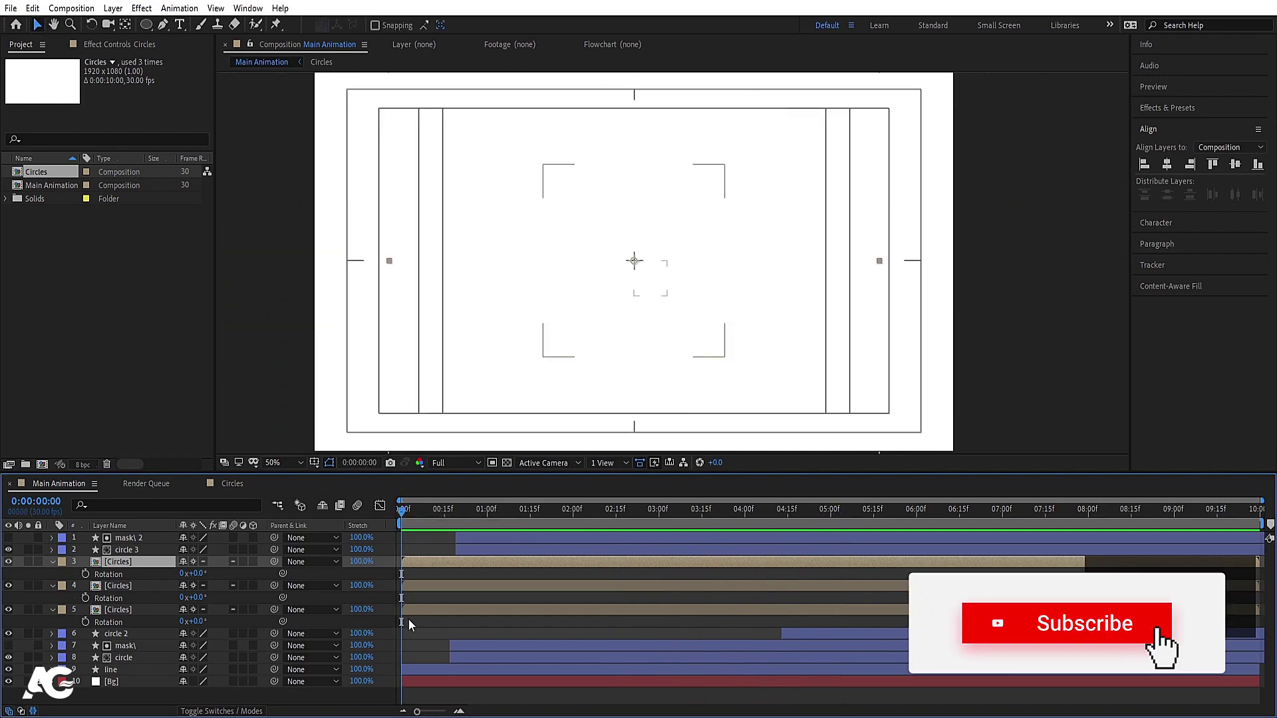
left_click(426, 600)
key("Page_Down")
key("Page_Down")
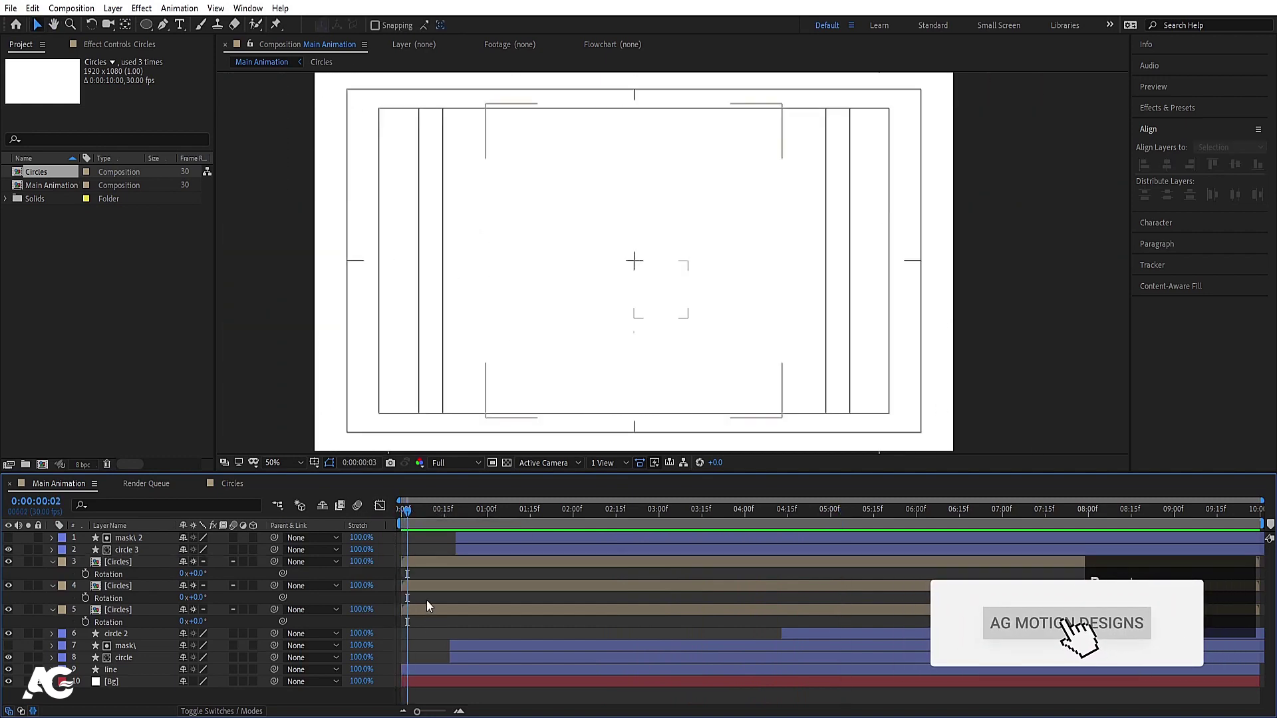
Stagger the upper two Circles layers three frames apart, starting layer 4 at frame 3 and layer 3 at 0:00:00:06, and play back the result.
left_click(417, 587)
key("bracketleft")
key("Page_Down")
key("Page_Down")
key("Page_Down")
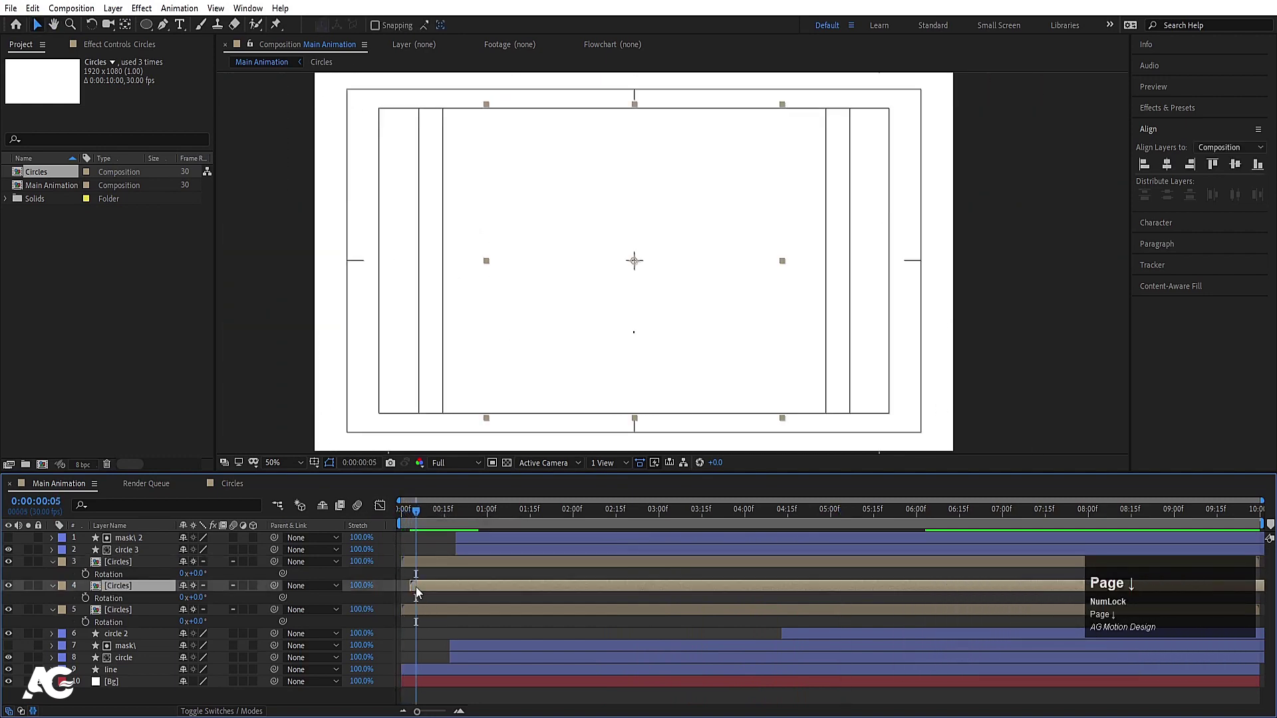
left_click(417, 565)
key("bracketleft")
key("space")
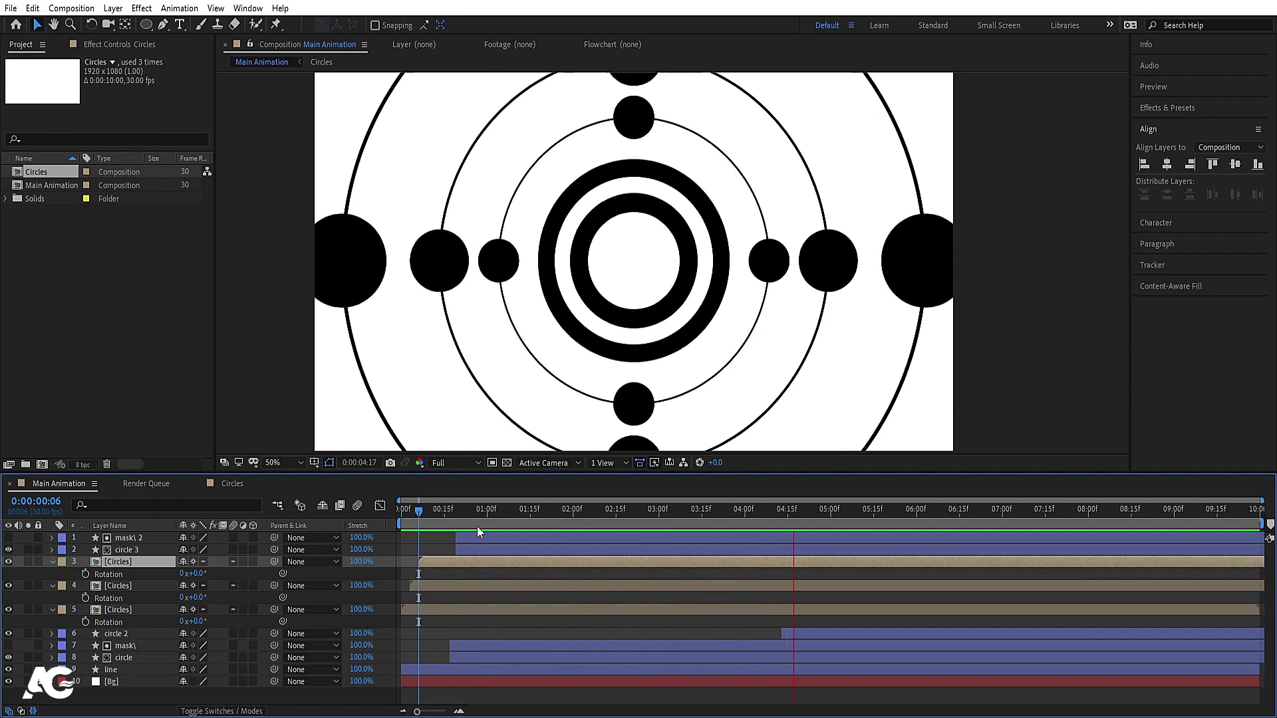
key("space")
left_click(421, 572)
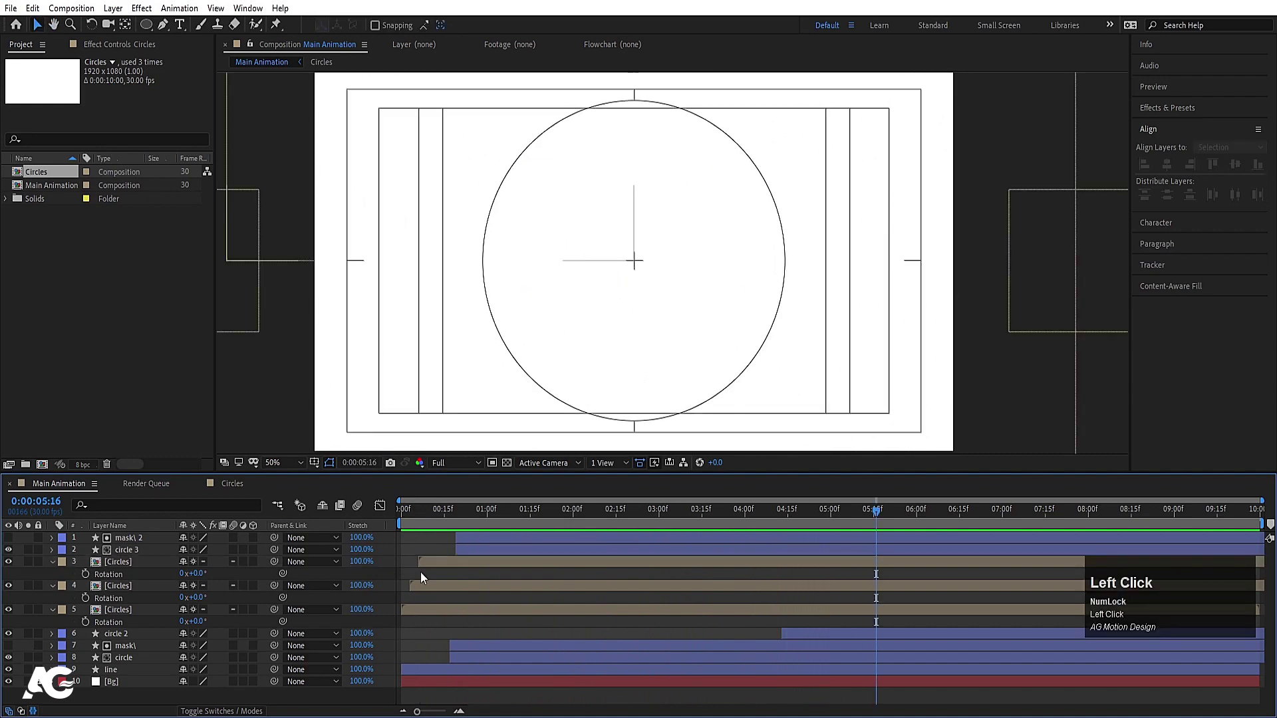
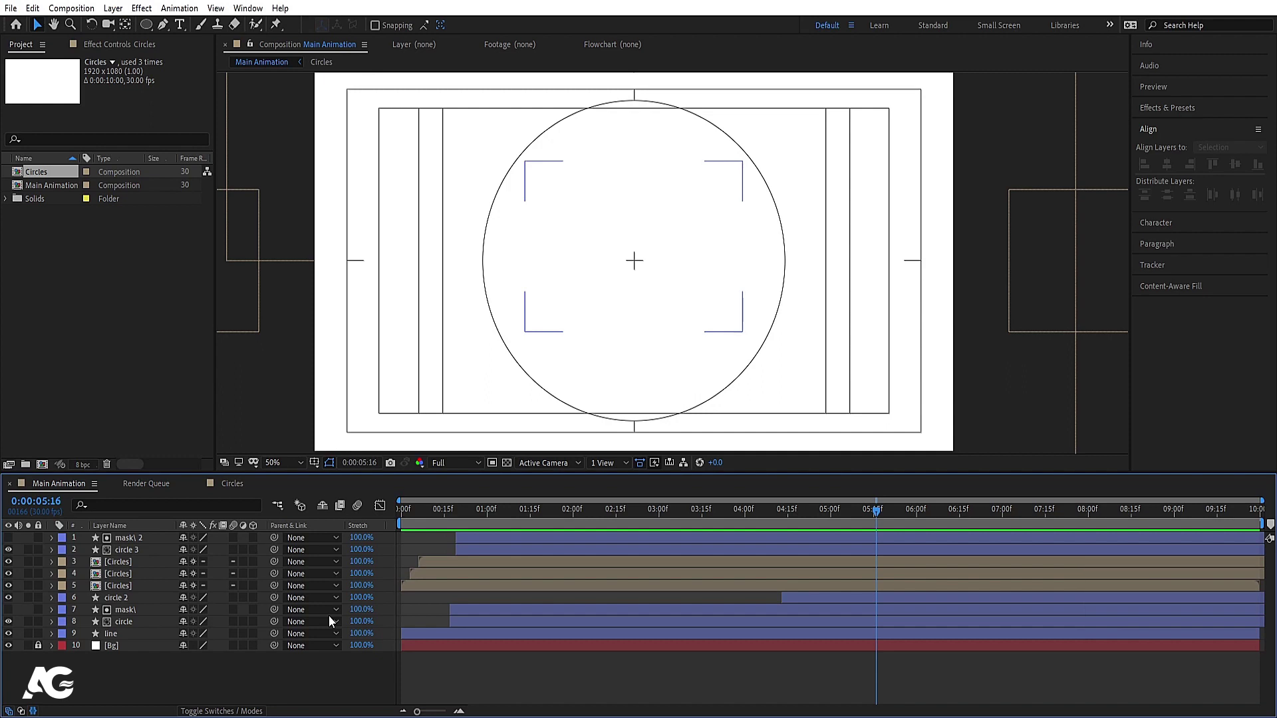
Import the KFC PNG as footage from the tutorials\2023\feb\40 folder on drive D.
mouse_move(310, 717)
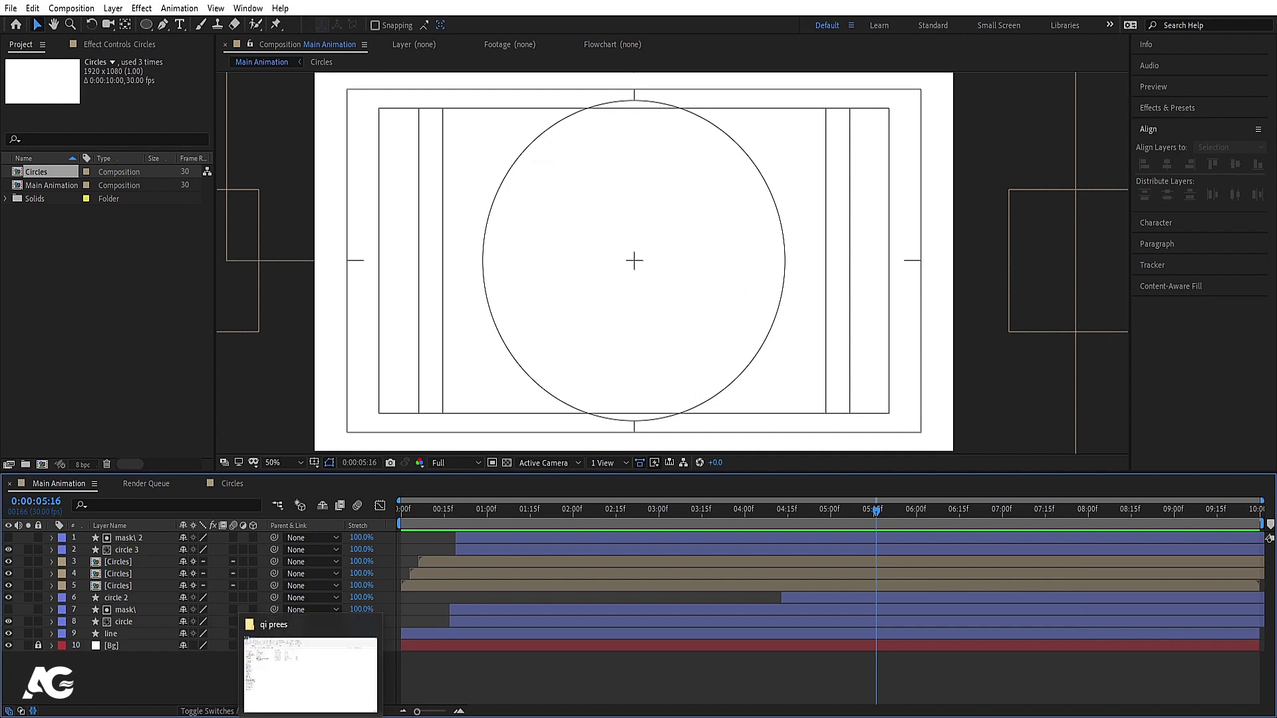
left_click(497, 682)
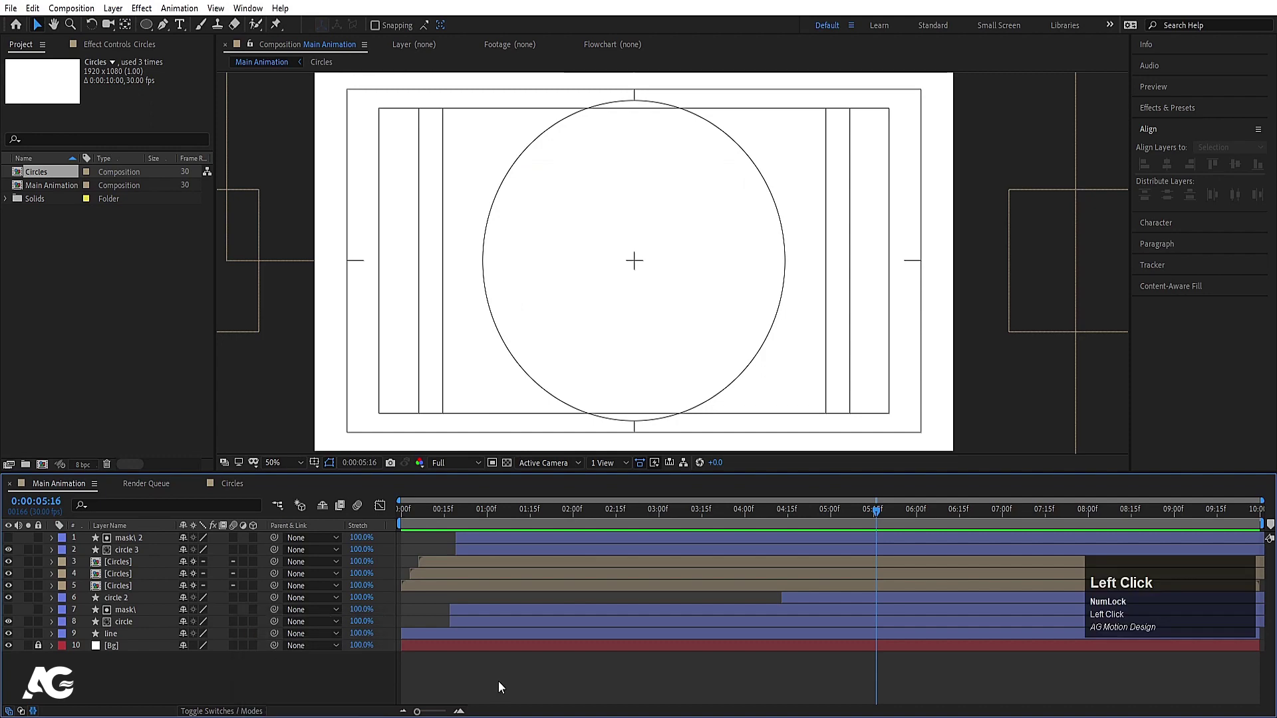
key("ctrl+i")
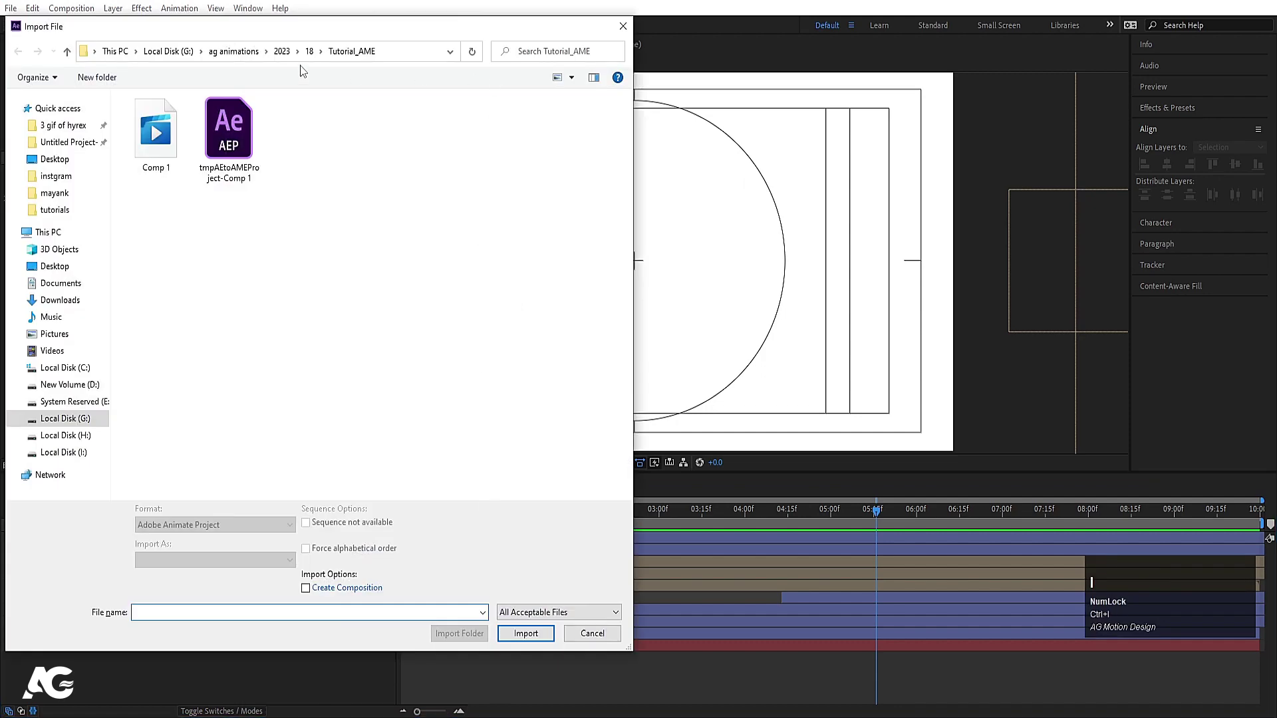
left_click(93, 386)
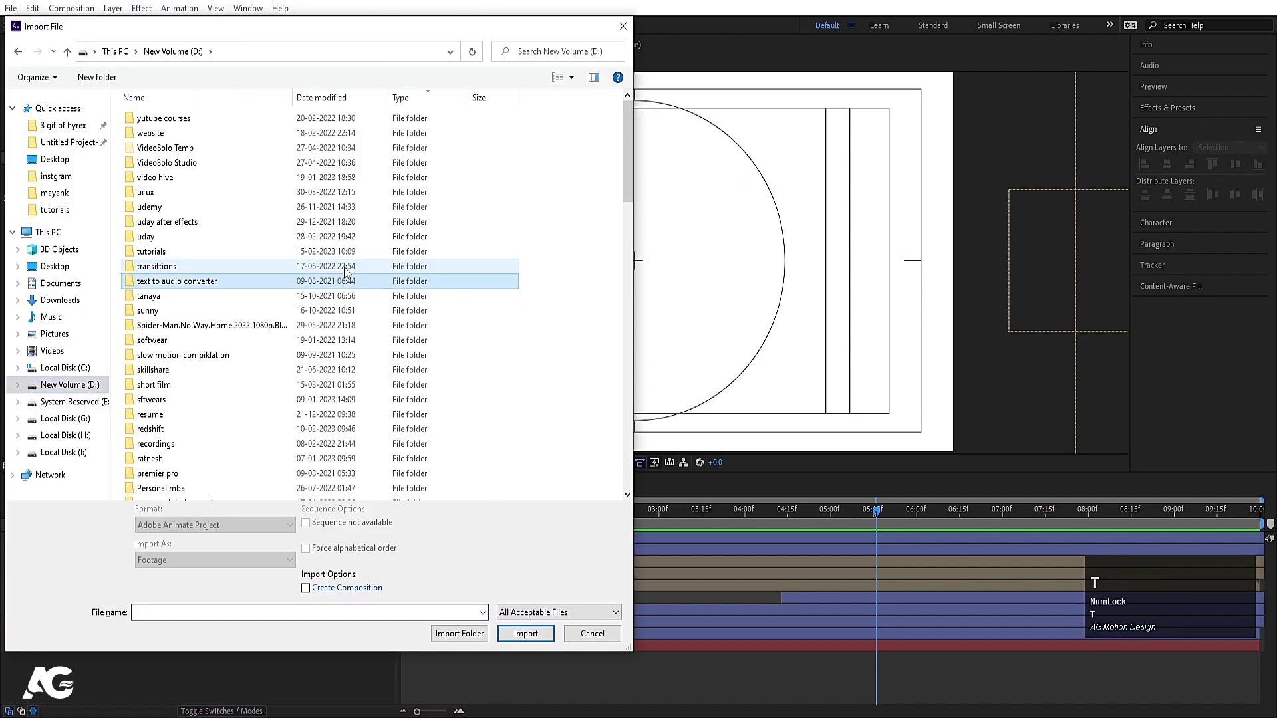
double_click(202, 258)
scroll(202, 256, "down", 3)
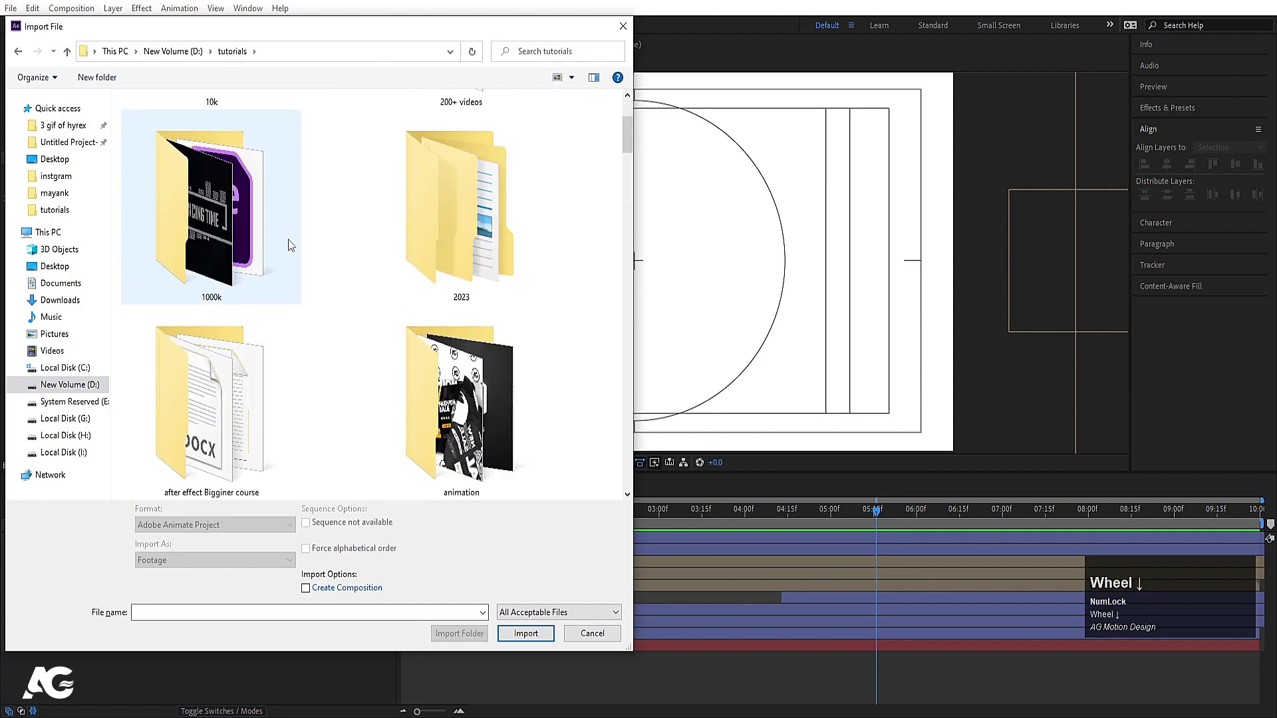
double_click(459, 264)
double_click(138, 146)
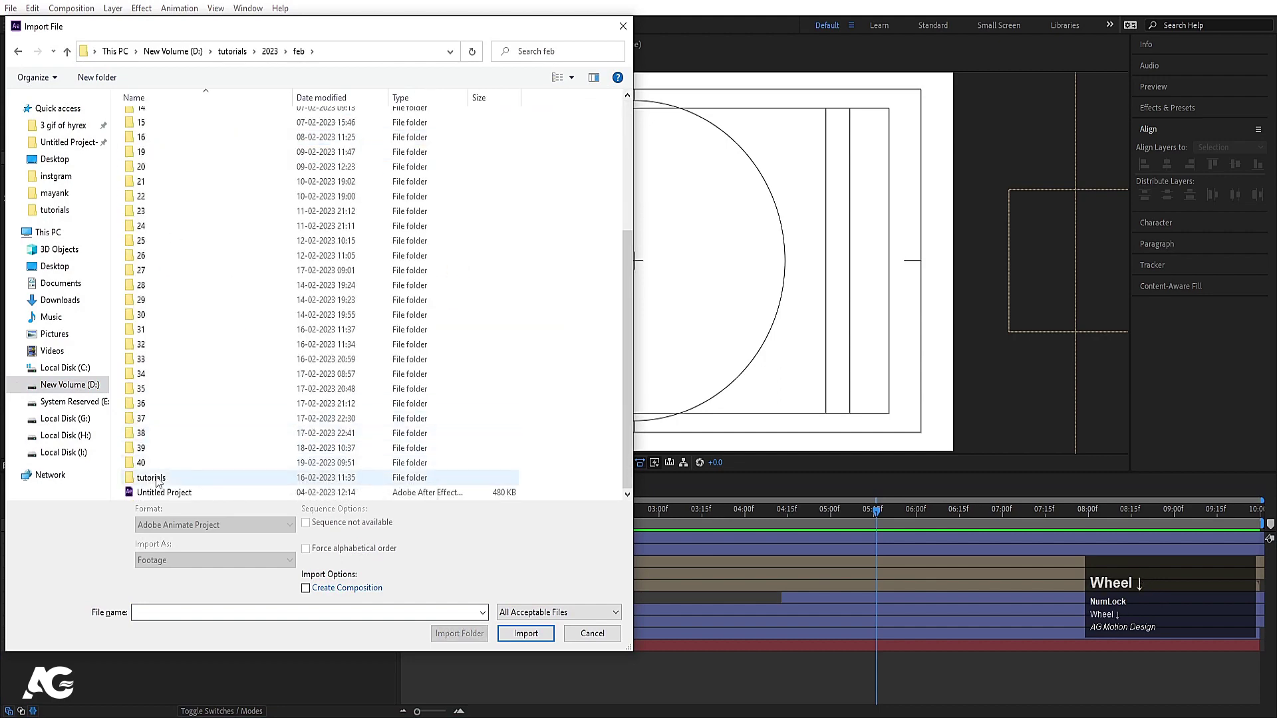
double_click(153, 465)
left_click(178, 158)
key("Return")
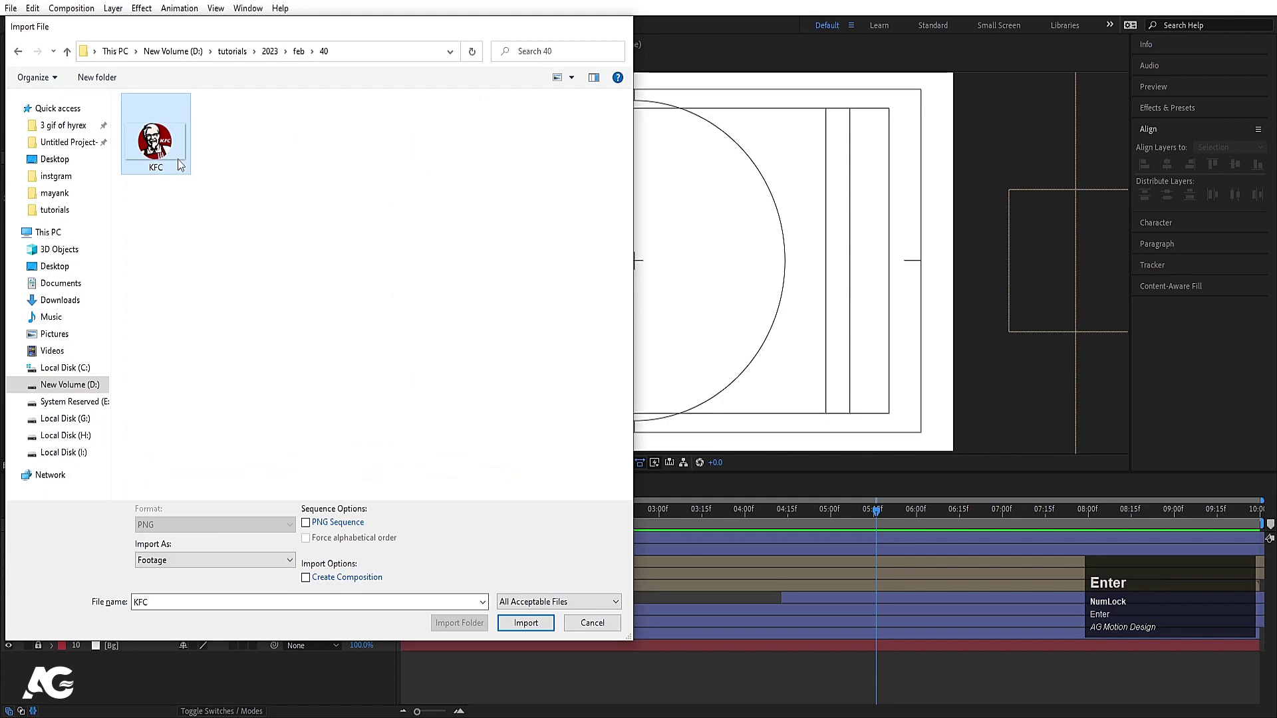
Place KFC.png in Main Animation just above the Bg layer and set its scale to 16%.
left_click_drag(201, 574, 219, 638)
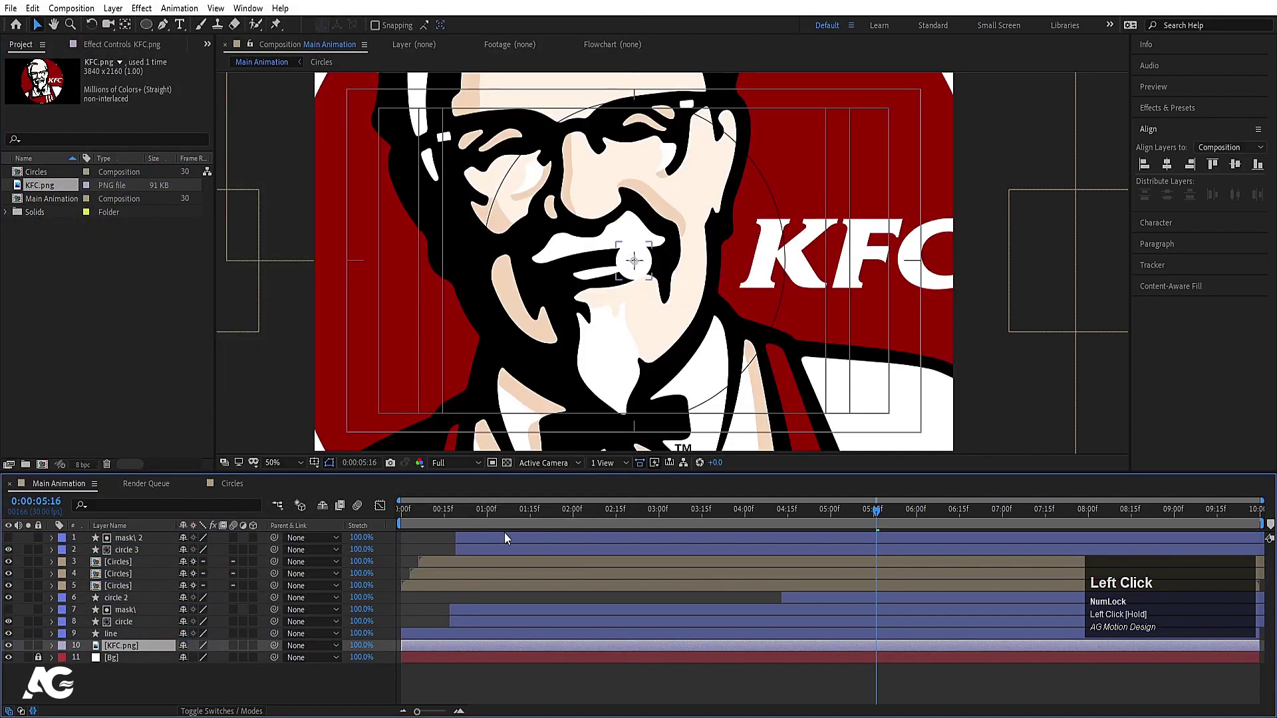
key("s")
left_click(182, 659)
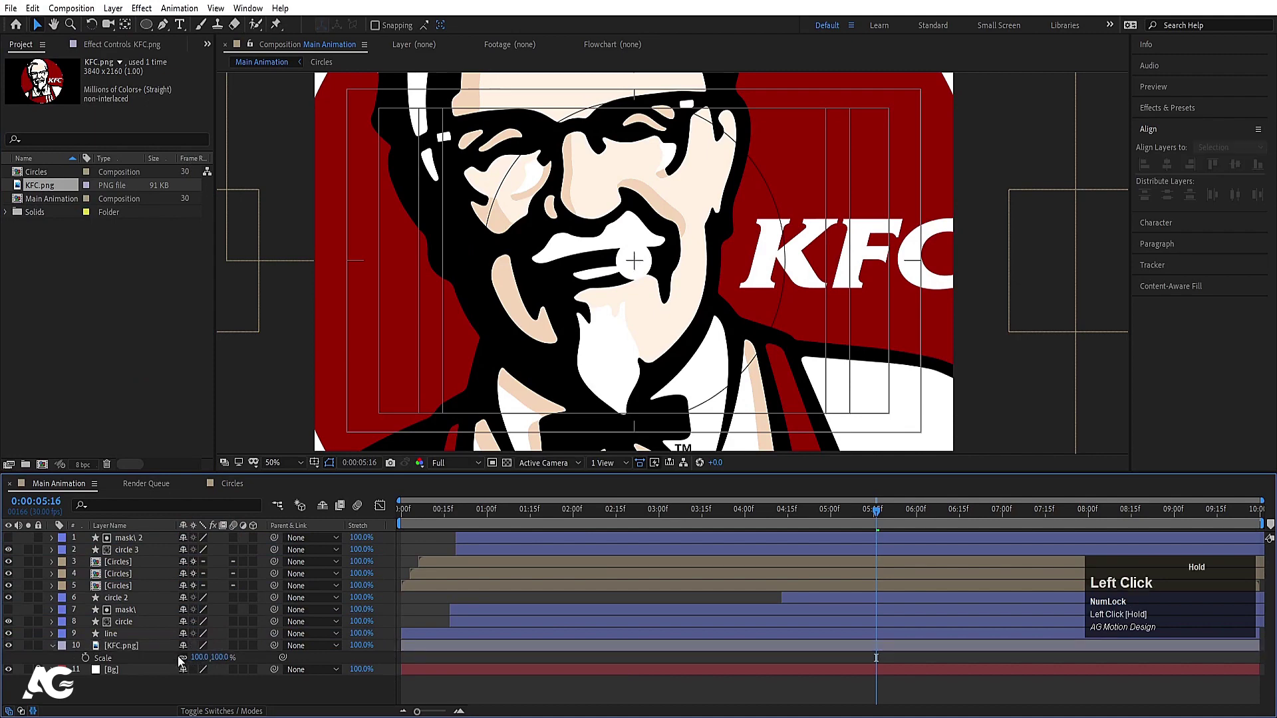
left_click_drag(203, 662, 132, 645)
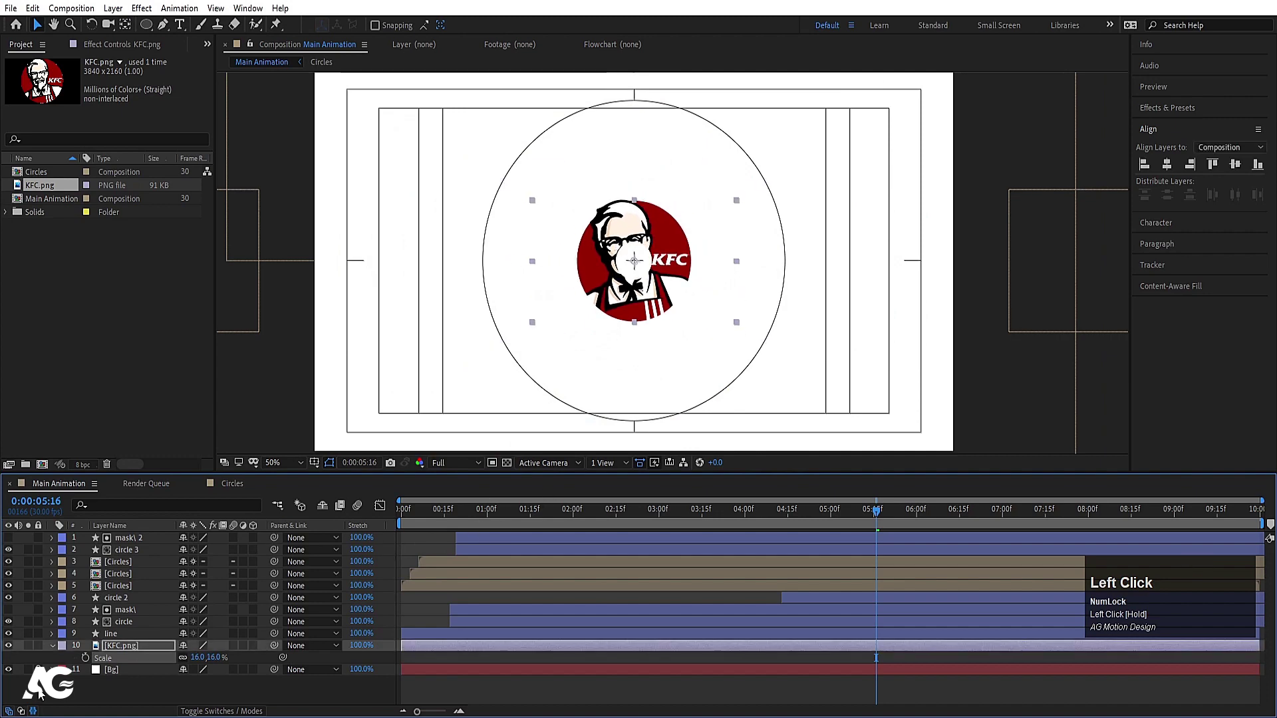
Hide the KFC.png layer, move it directly above the line layer, and play the animation through the stroke-ring transition.
left_click(9, 646)
left_click(692, 511)
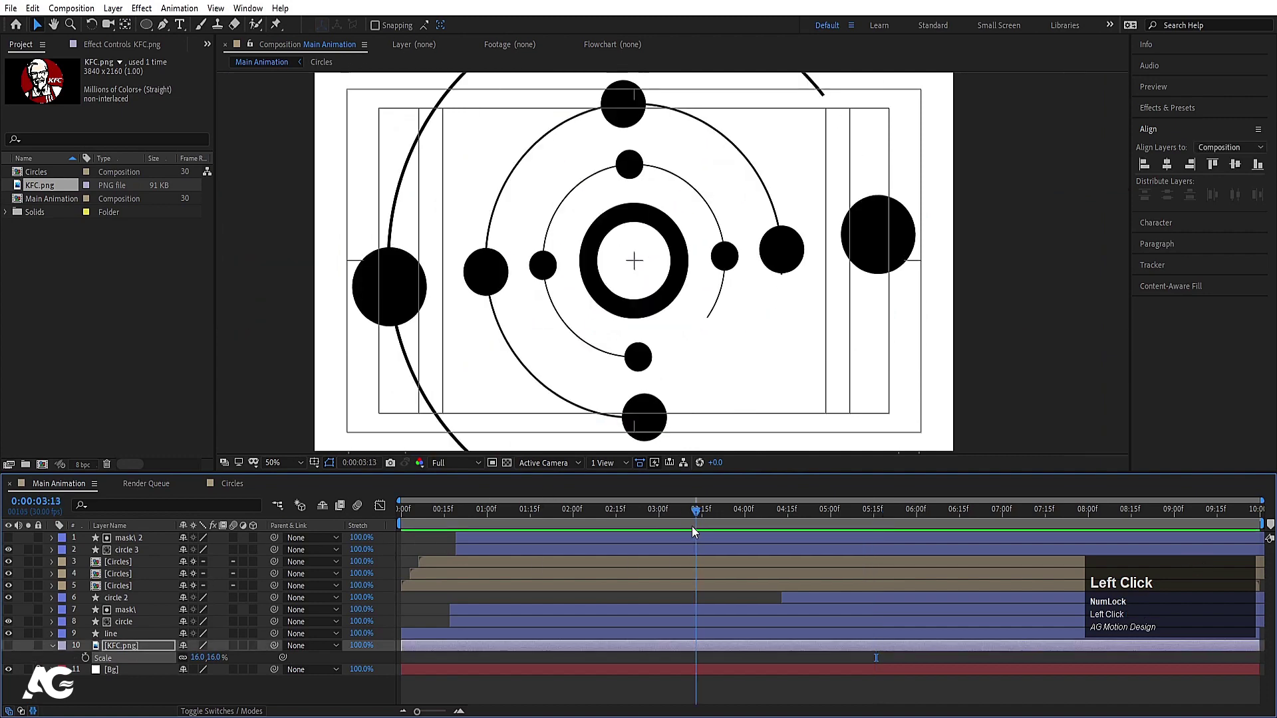
left_click(613, 254)
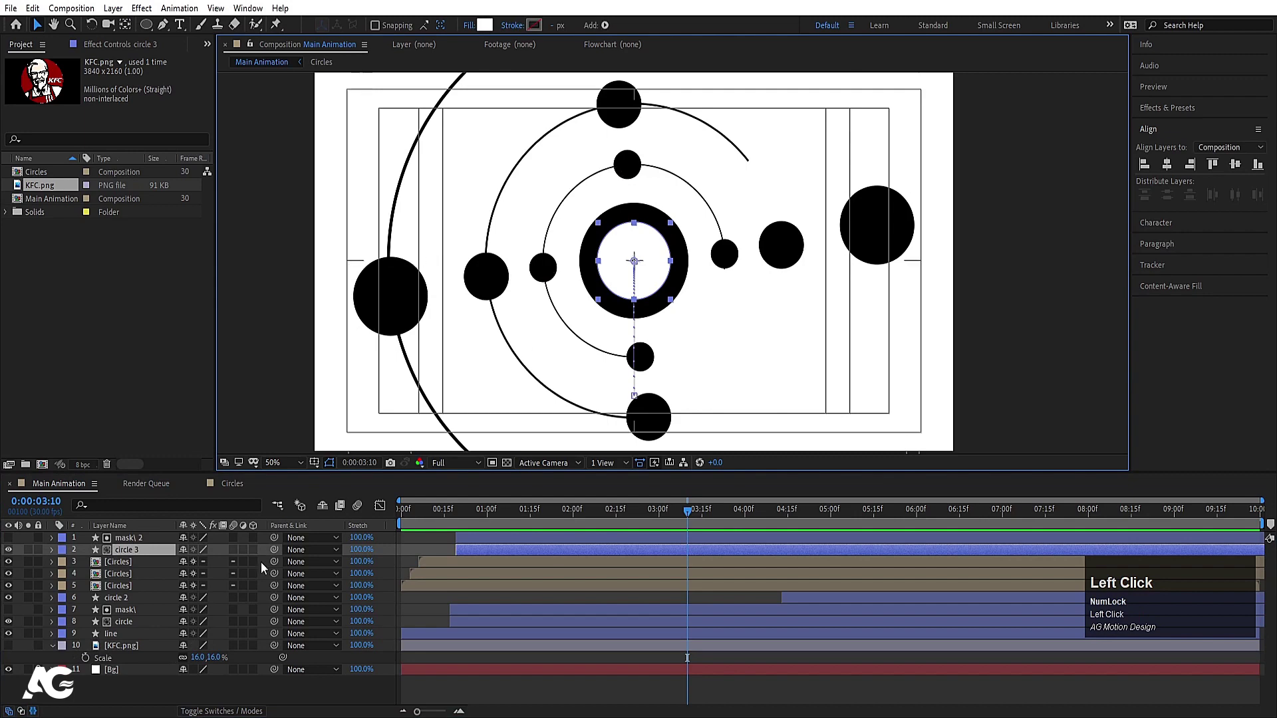
left_click(129, 649)
left_click_drag(129, 649, 133, 632)
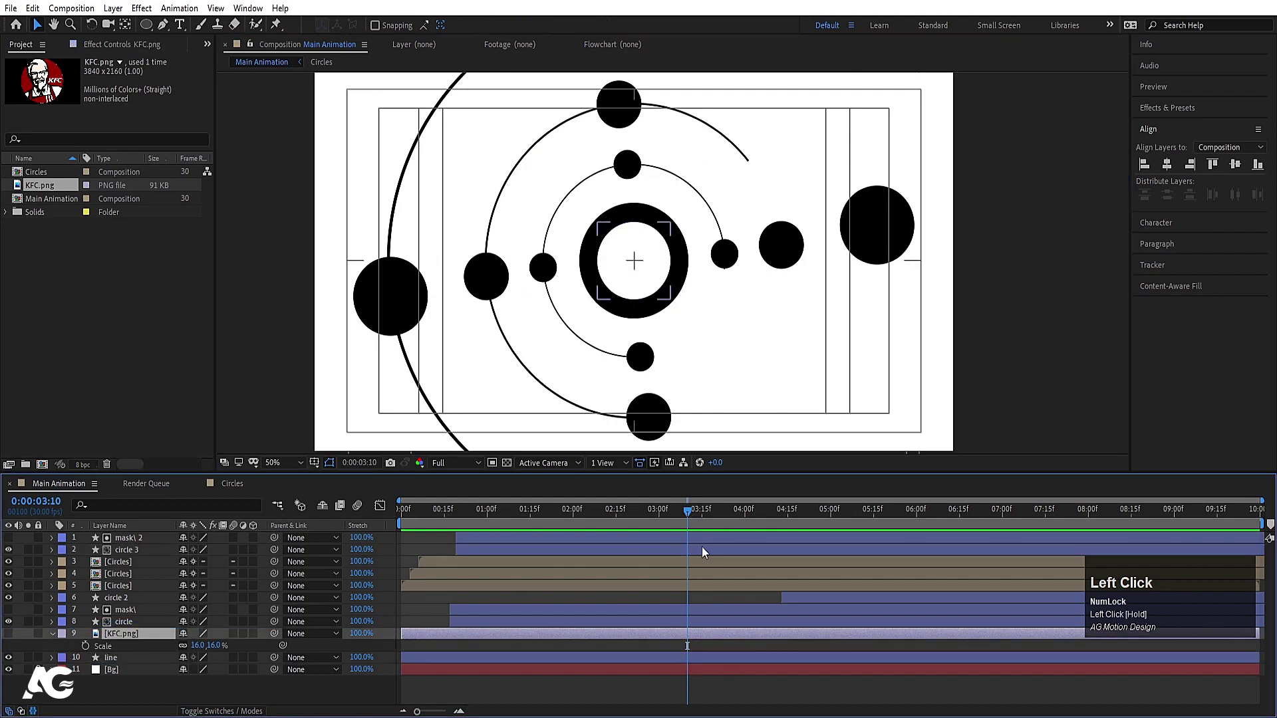
key("space")
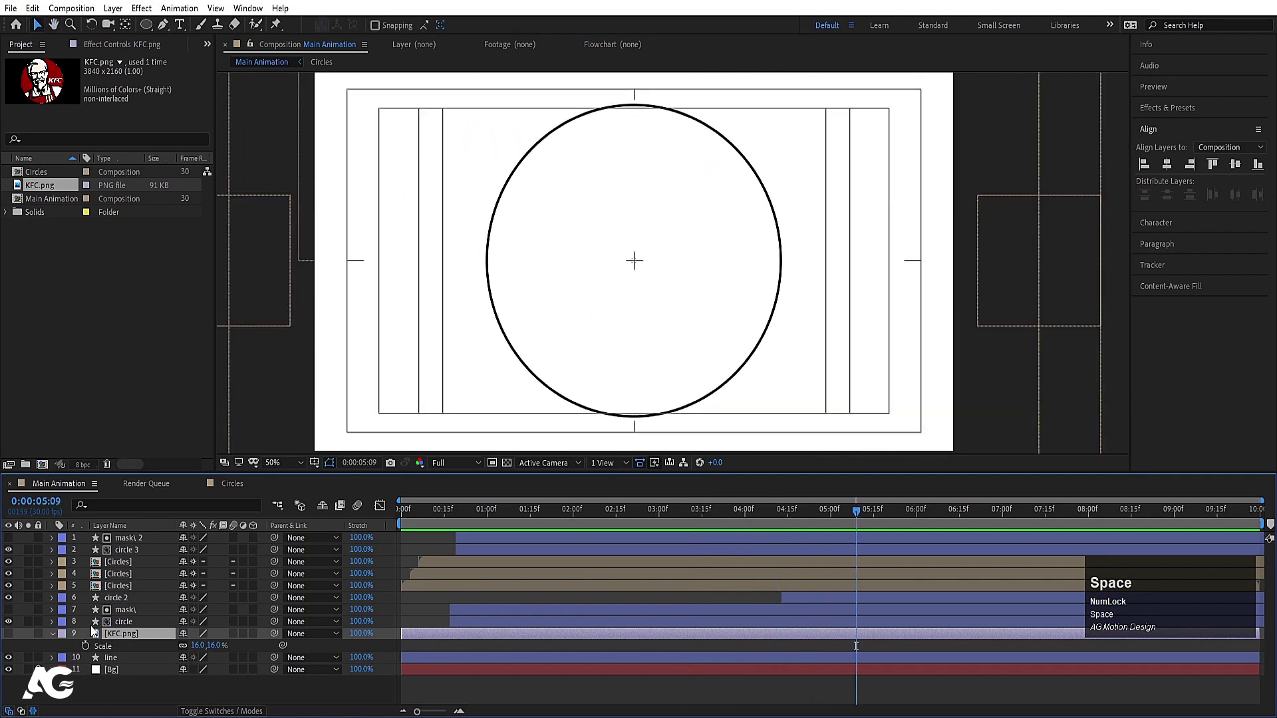
Show the KFC.png layer again, trim its start to about 0:00:04:18, and play back the logo reveal.
left_click(8, 633)
left_click_drag(860, 517, 809, 513)
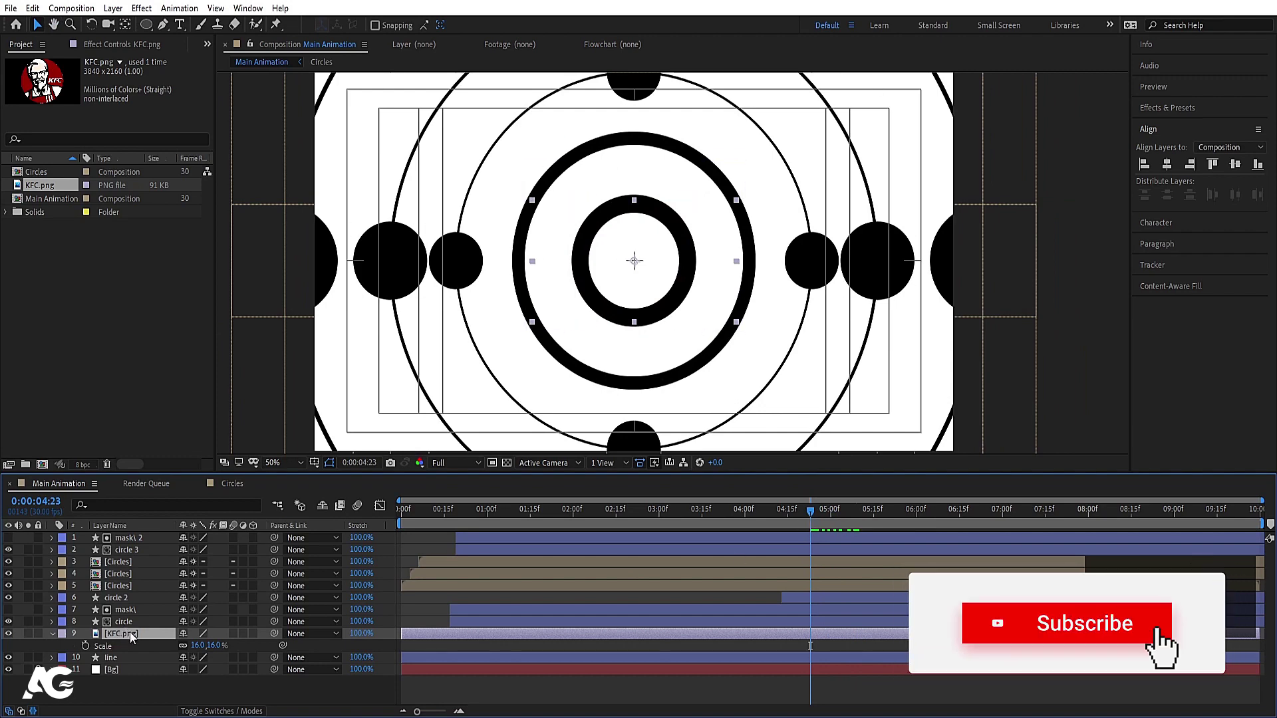
left_click_drag(138, 637, 158, 622)
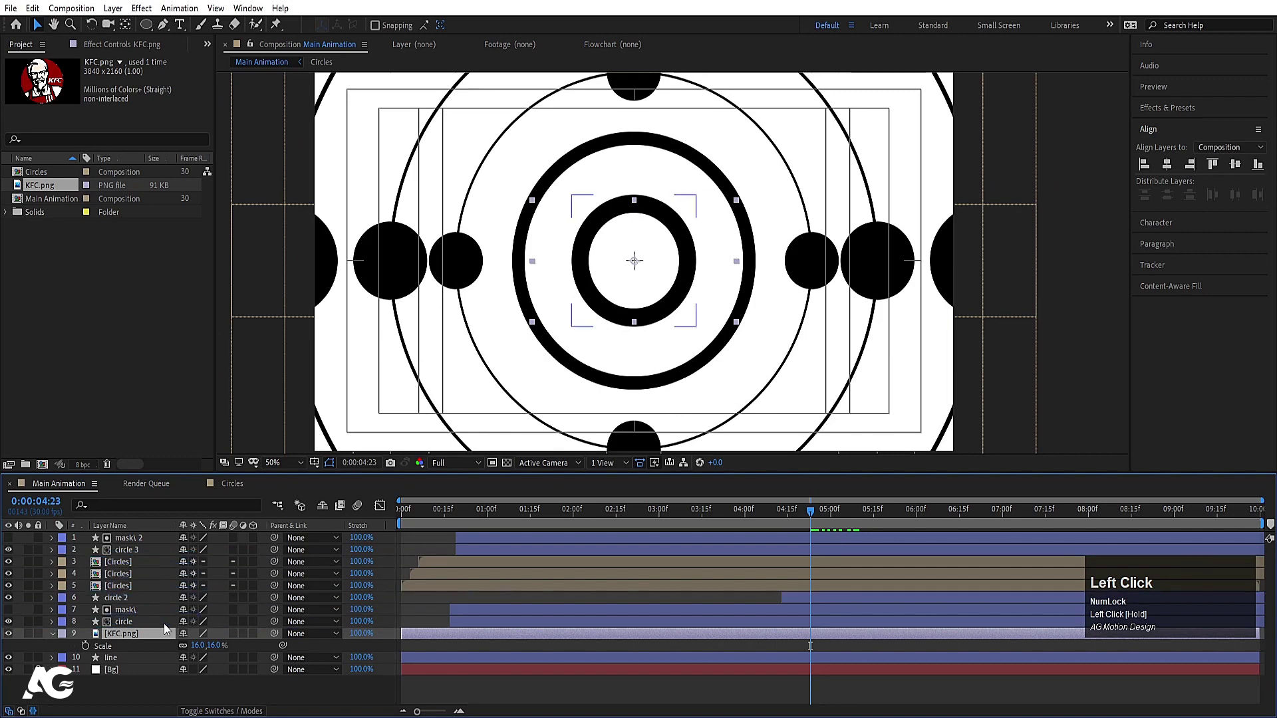
key("space")
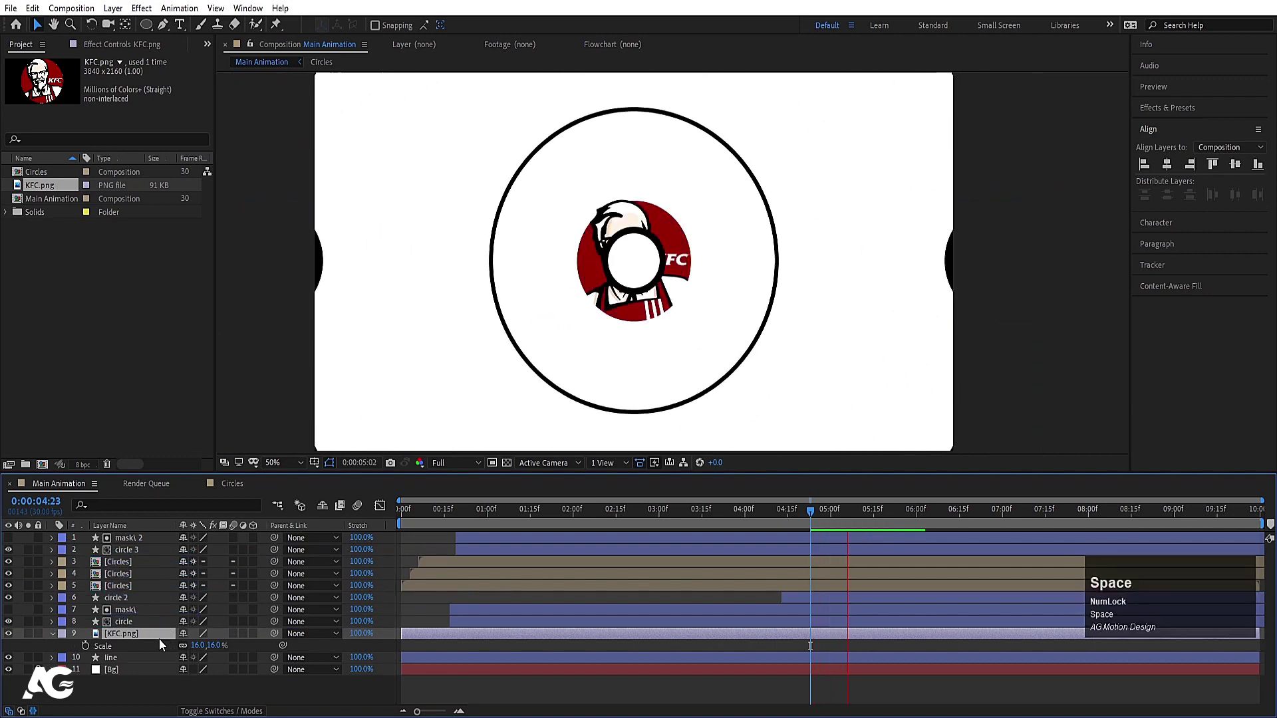
left_click_drag(833, 521, 797, 517)
key("alt+bracketleft")
key("space")
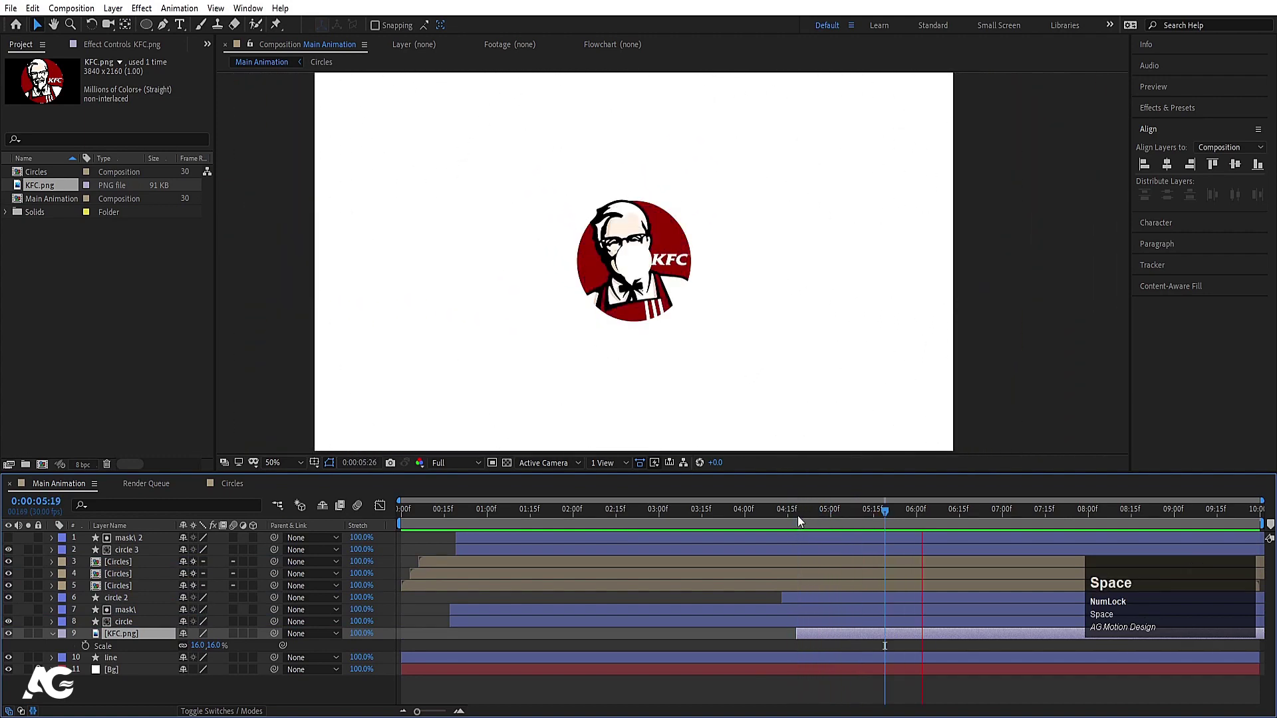
key("space")
Set circle 3's last scale keyframe at 0:00:05:13 to 0% and preview the logo without the covering circle.
left_click(113, 548)
key("s")
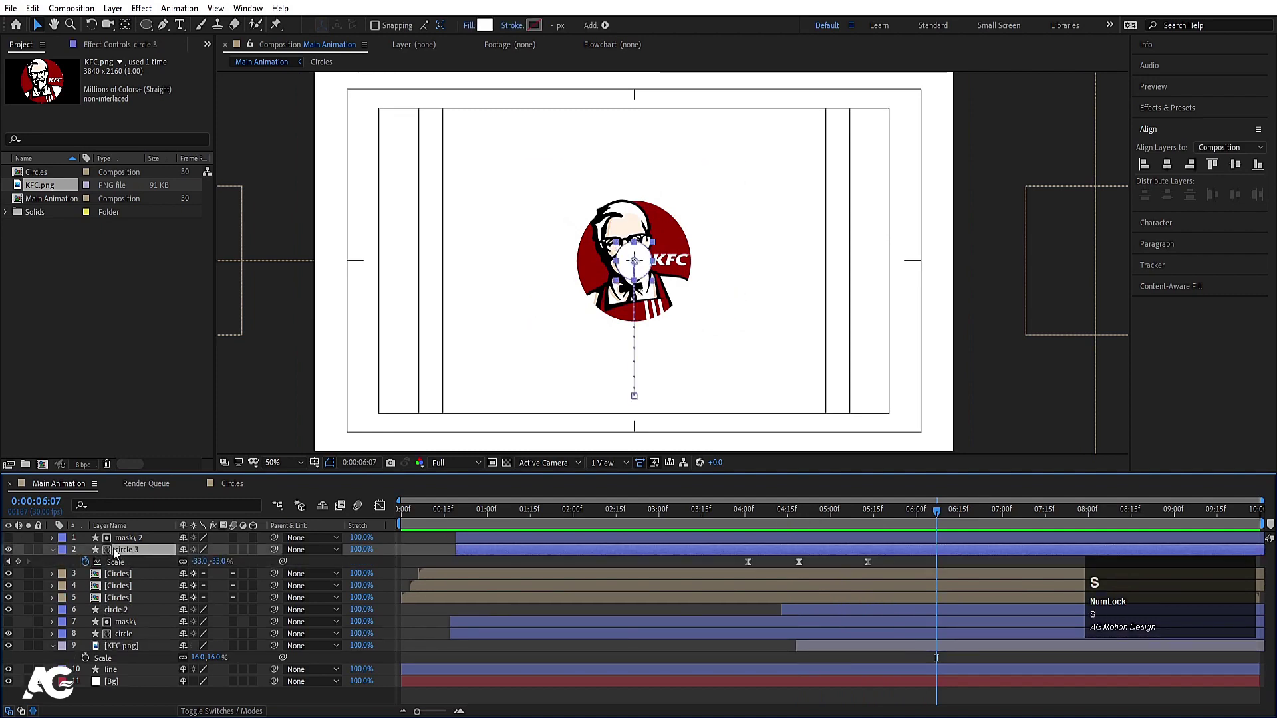
key("j")
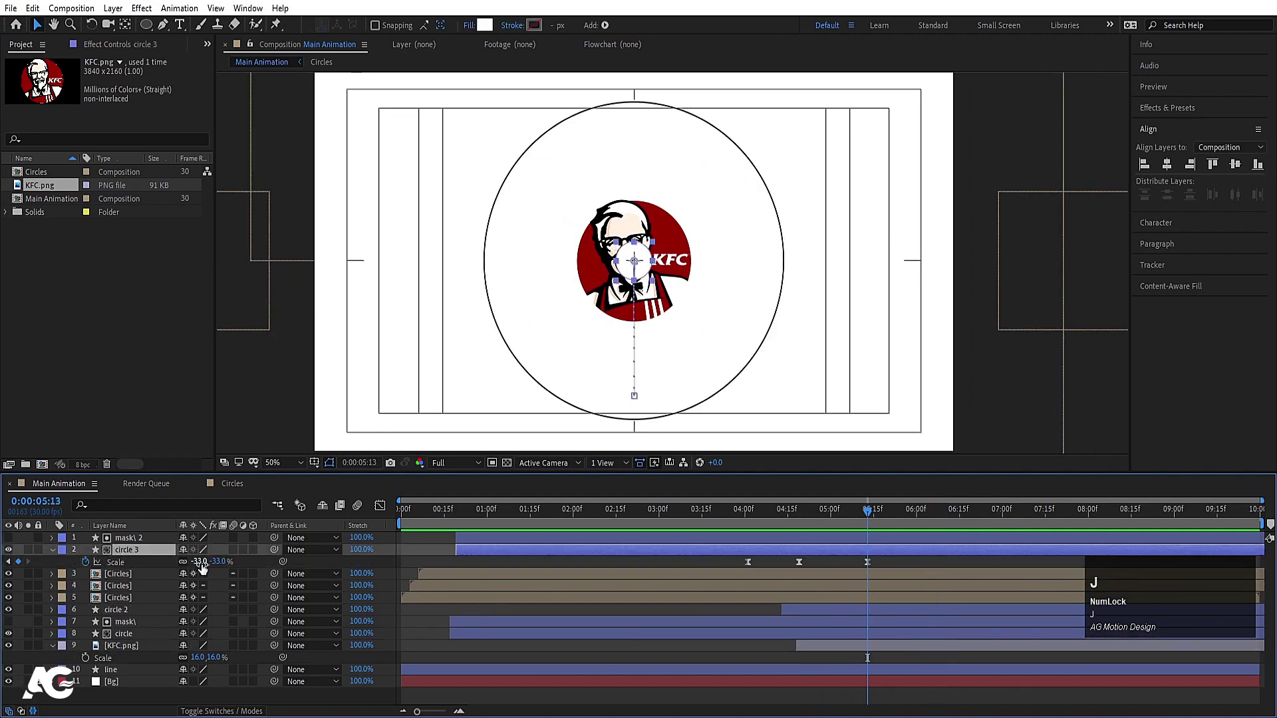
key("Return")
key("j")
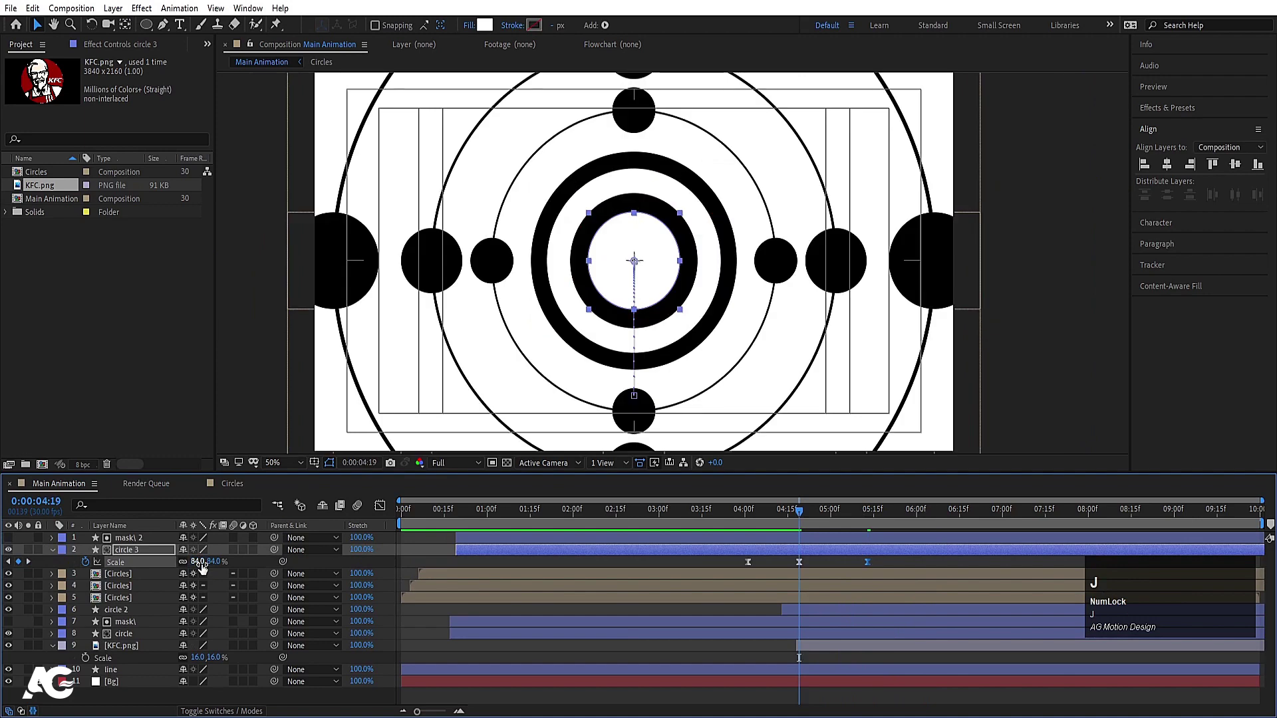
key("space")
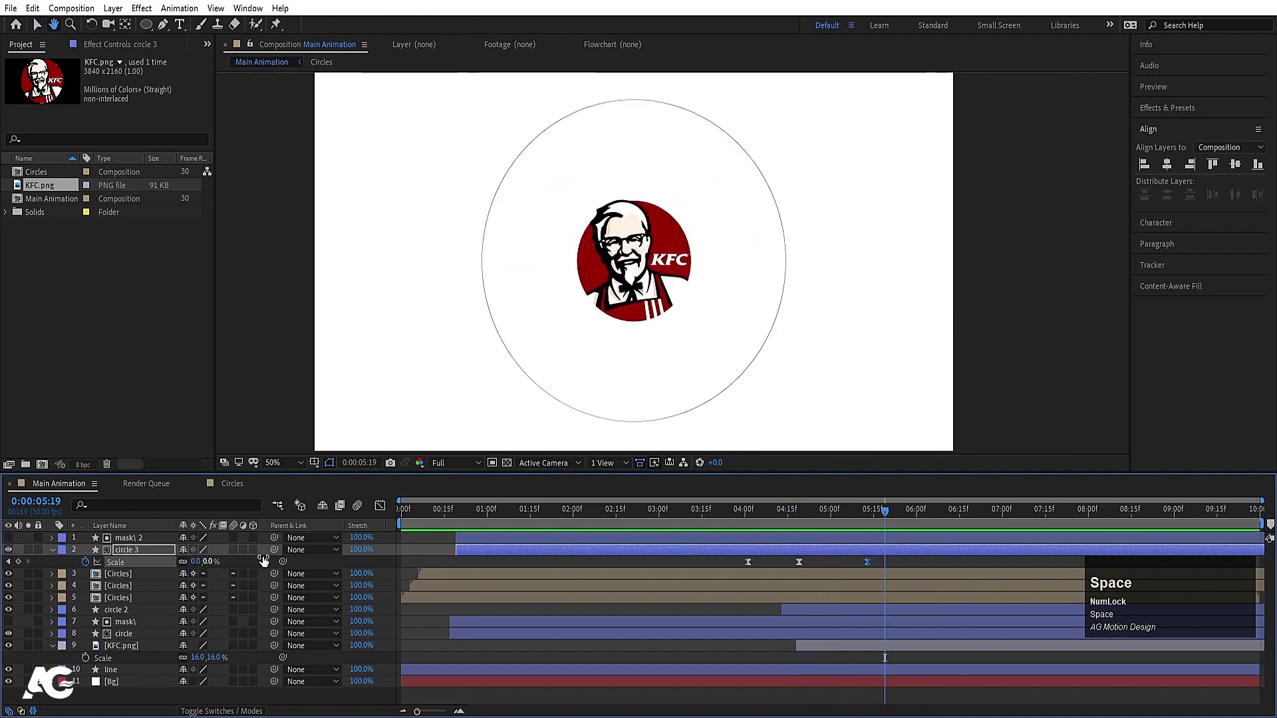
Play back the Main Animation composition from the beginning through the logo reveal.
left_click_drag(756, 521, 402, 520)
key("space")
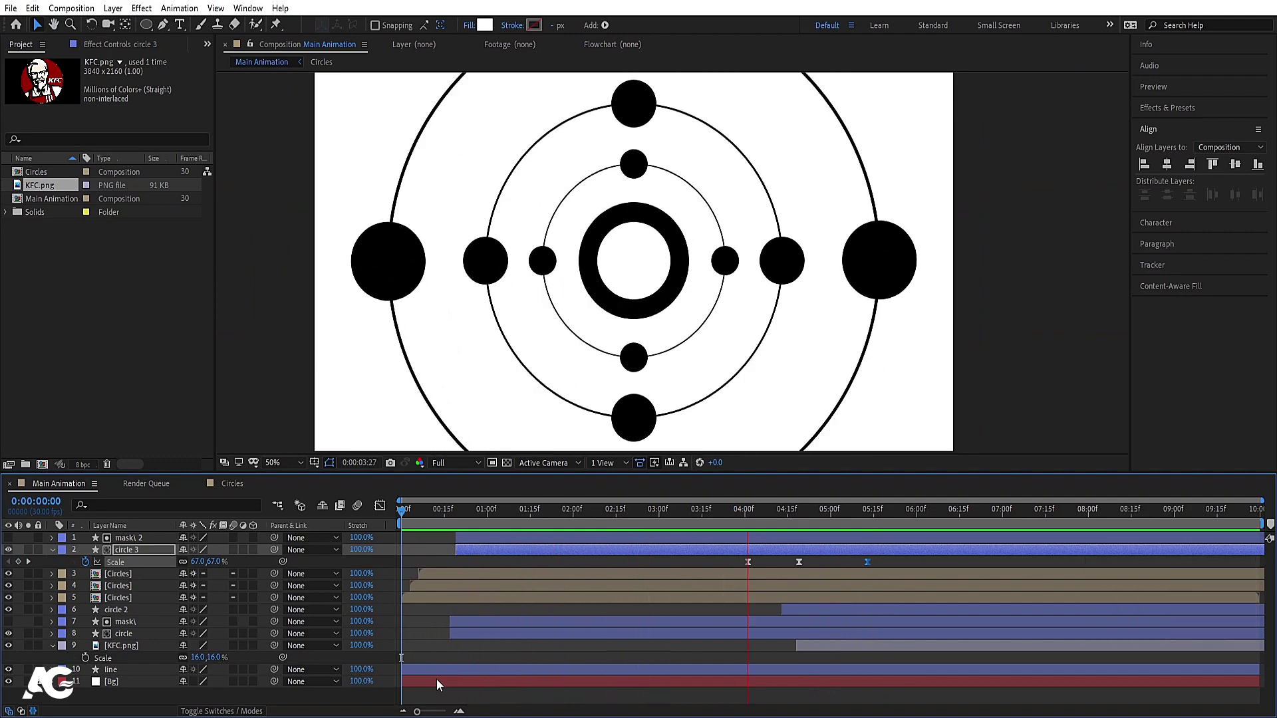
key("space")
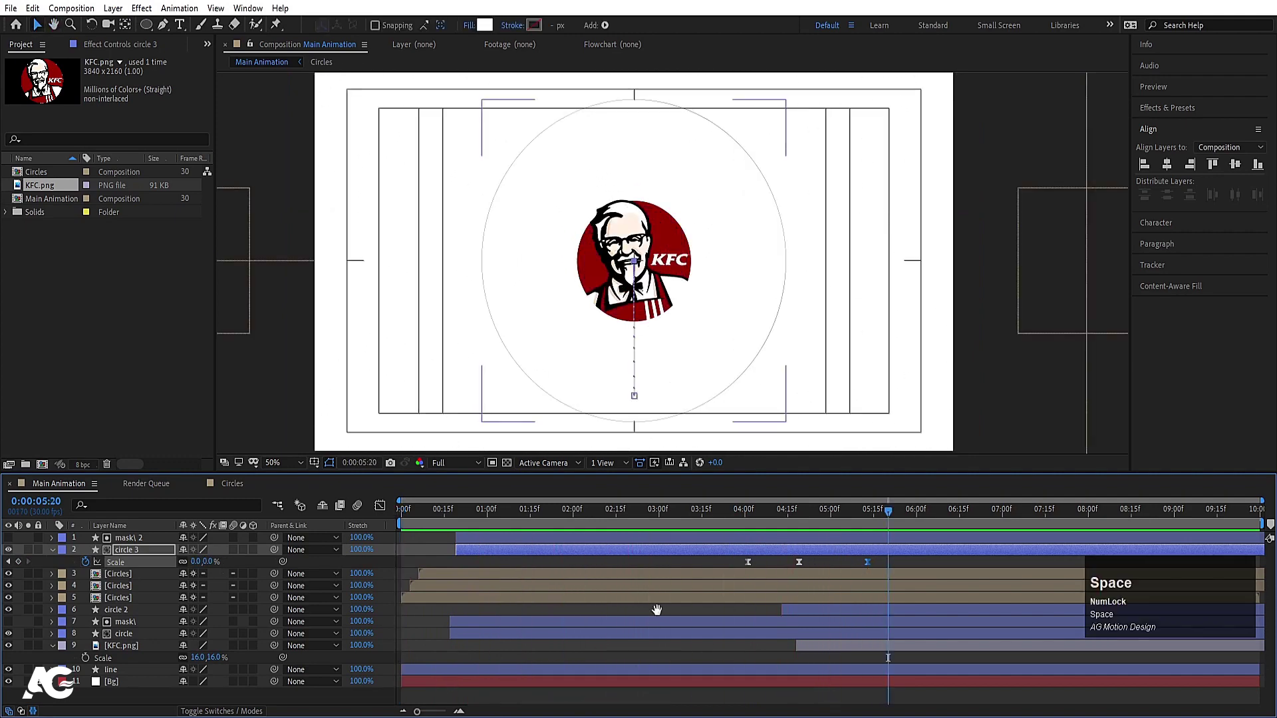
left_click(641, 561)
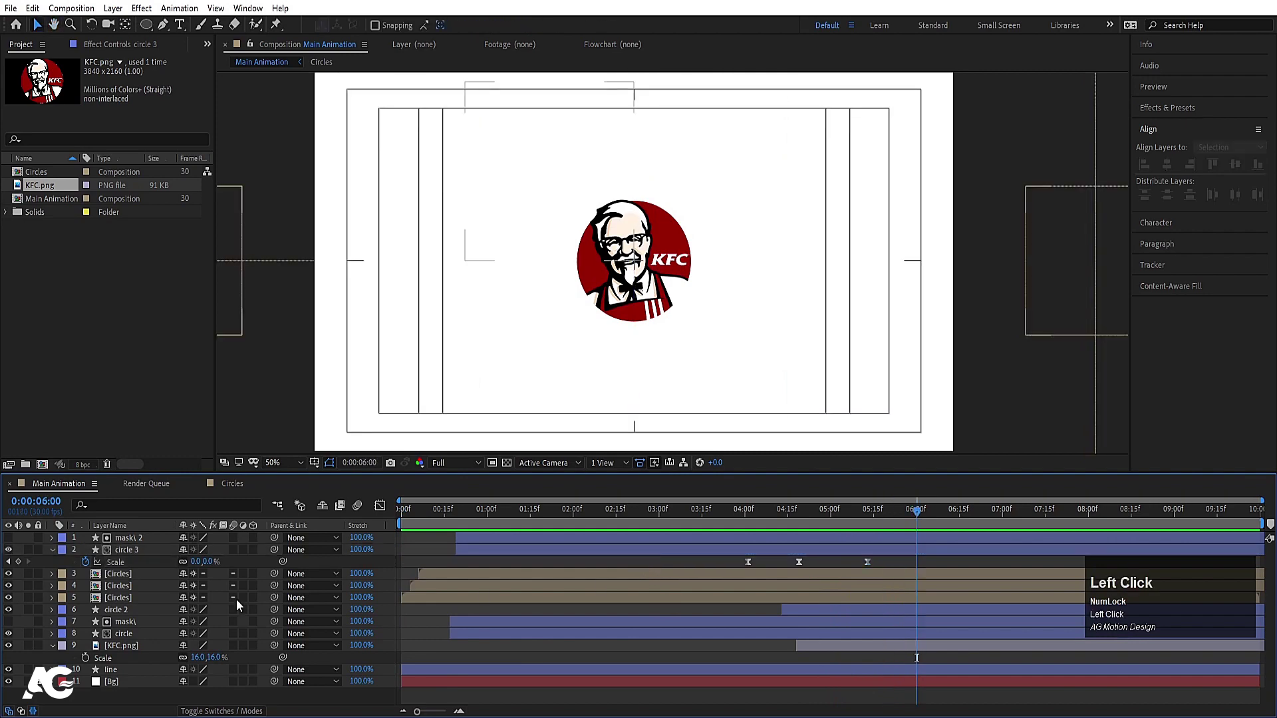
Collapse the open layer properties and pre-compose all layers from mask 2 down to circle under the default name.
key("u")
key("u")
key("u")
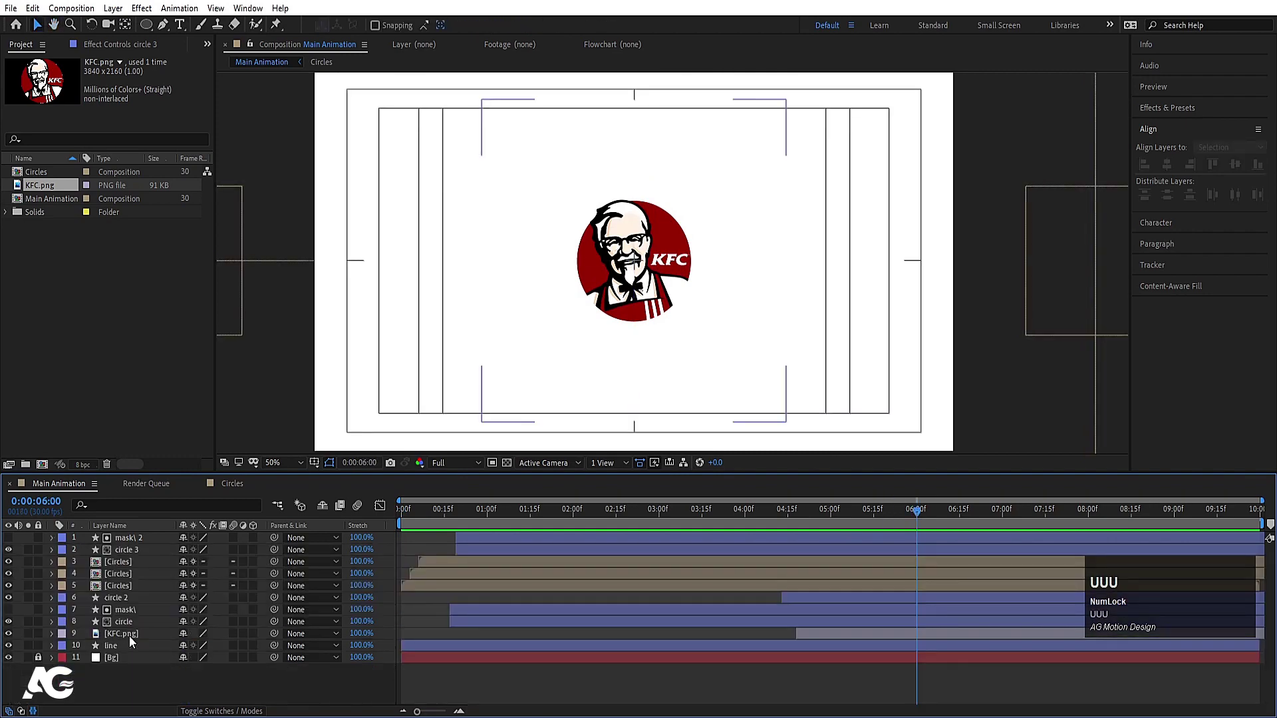
left_click(126, 636)
left_click(124, 622)
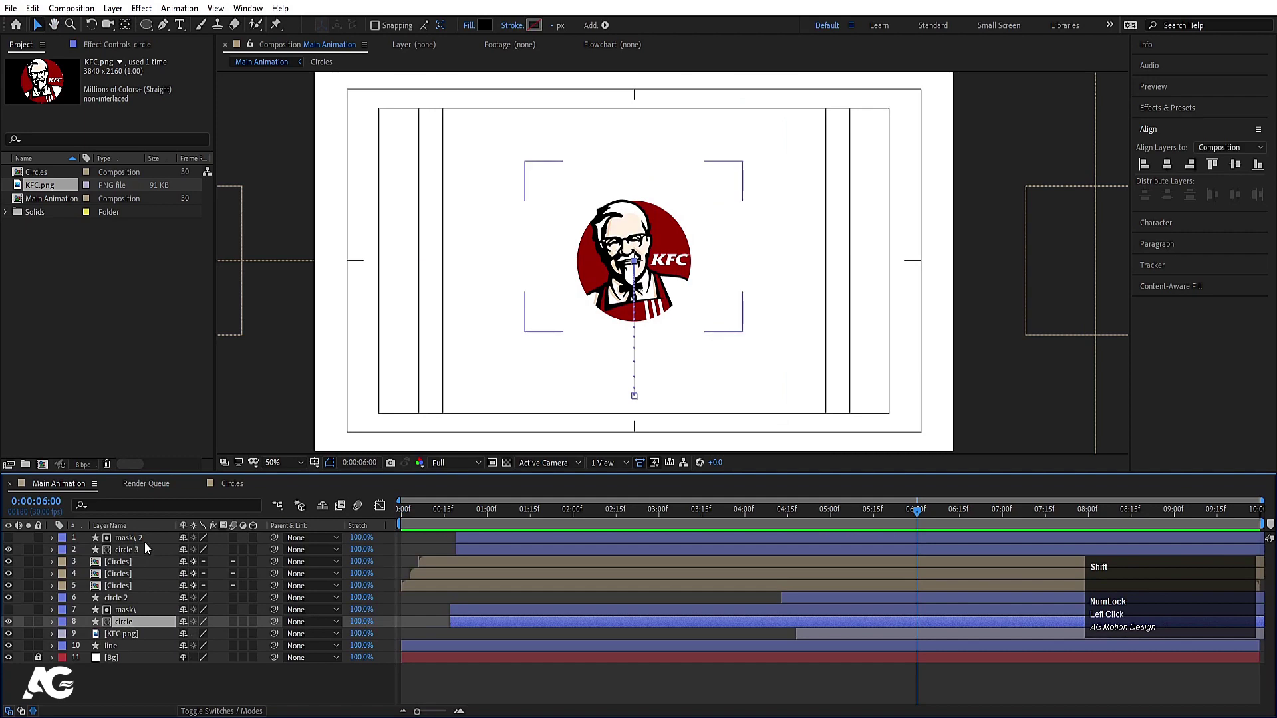
left_click(145, 541, "shift")
key("ctrl+shift+c")
key("Return")
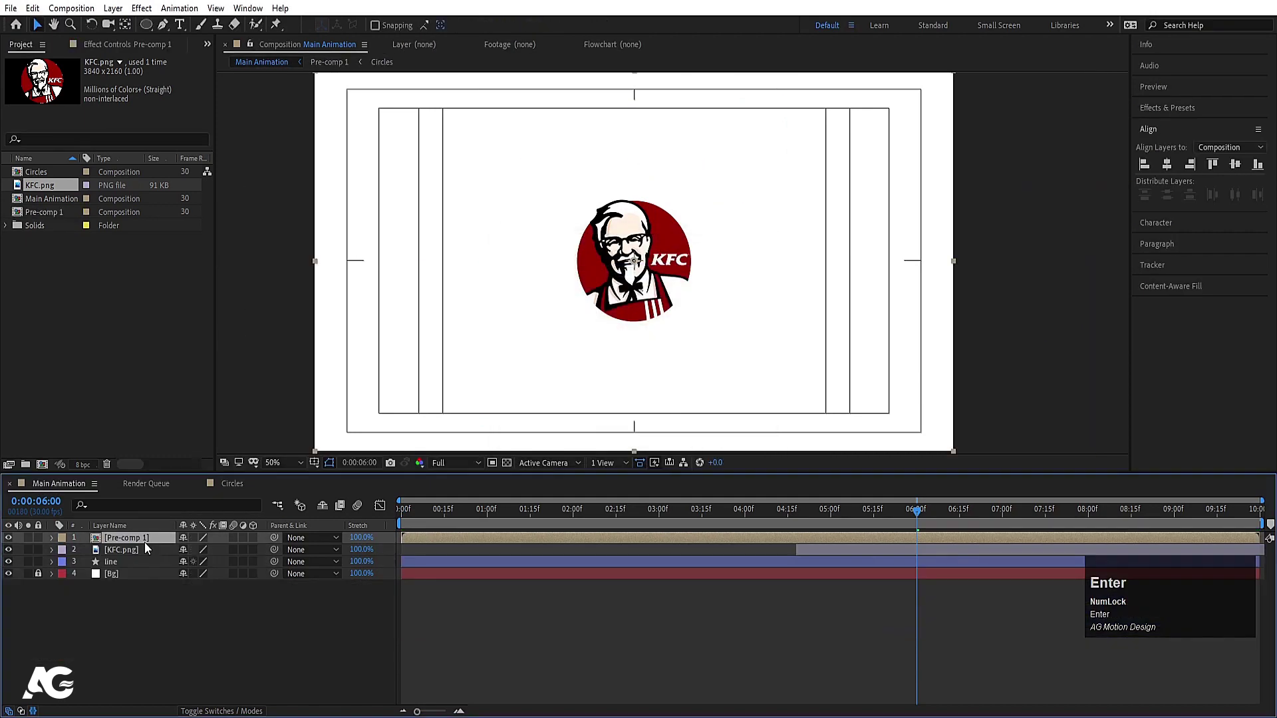
Move the line layer out of Main Animation into Pre-comp 1 as its first layer, and return to Main Animation.
left_click(144, 561)
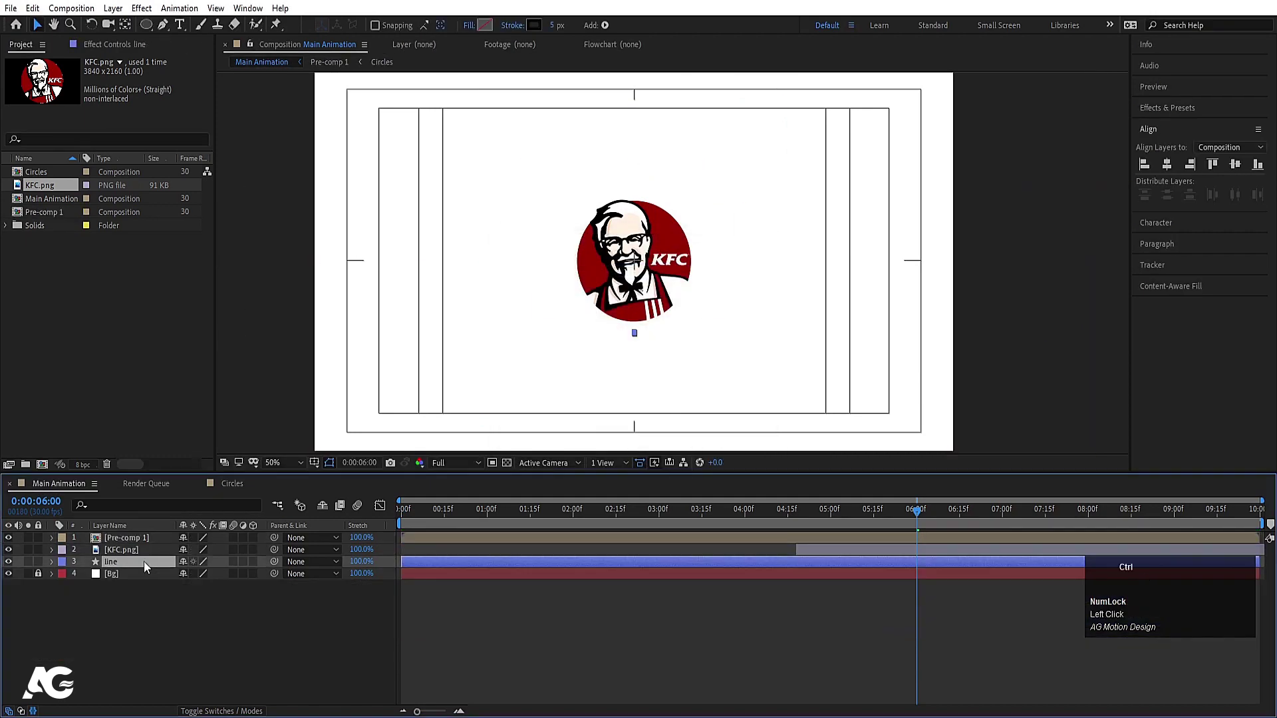
key("Delete")
double_click(132, 538)
key("ctrl+v")
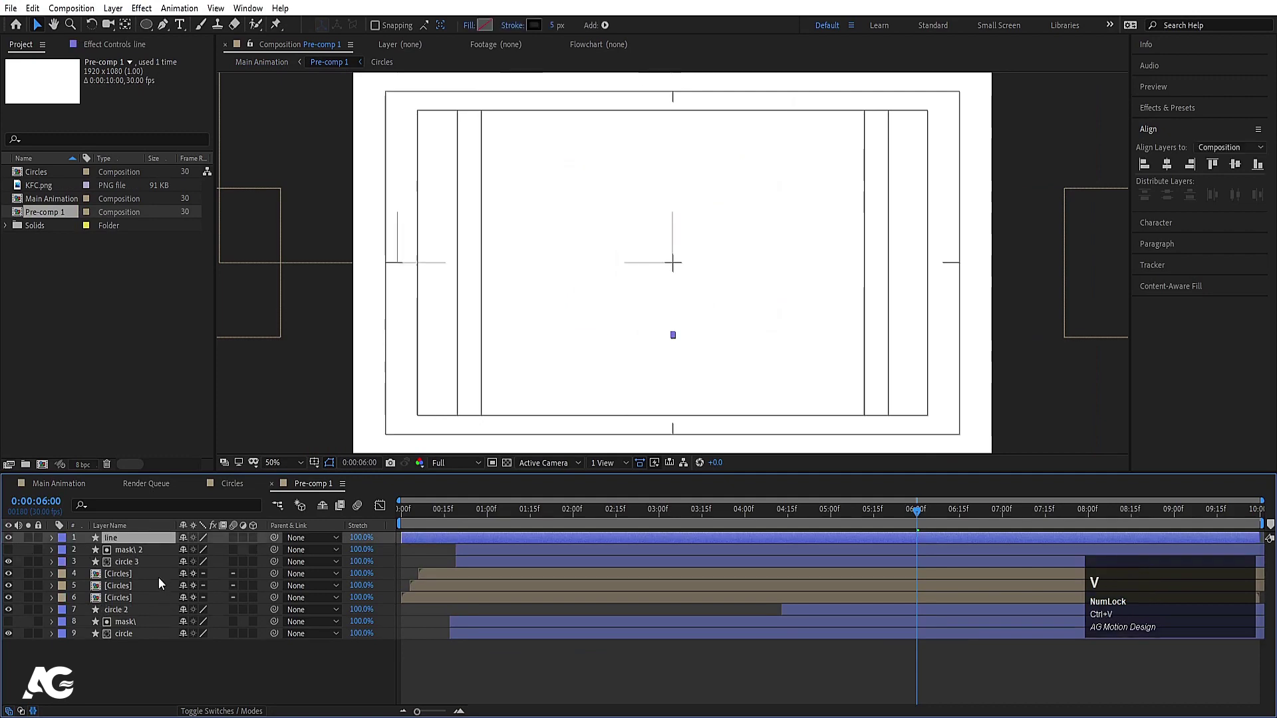
left_click(134, 656)
left_click(58, 484)
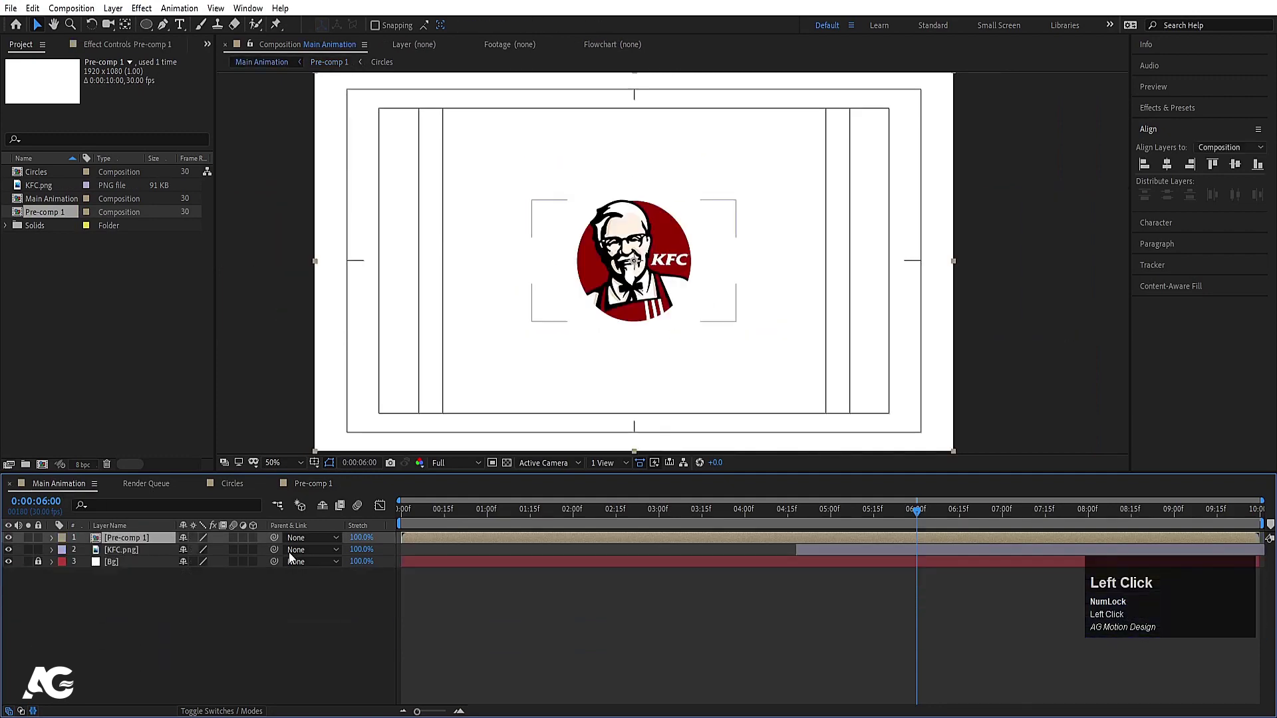
Find the Tint effect and apply it to the Pre-comp 1 layer in Main Animation.
left_click_drag(819, 520, 859, 518)
scroll(622, 250, "up", 2)
scroll(656, 276, "up", 1)
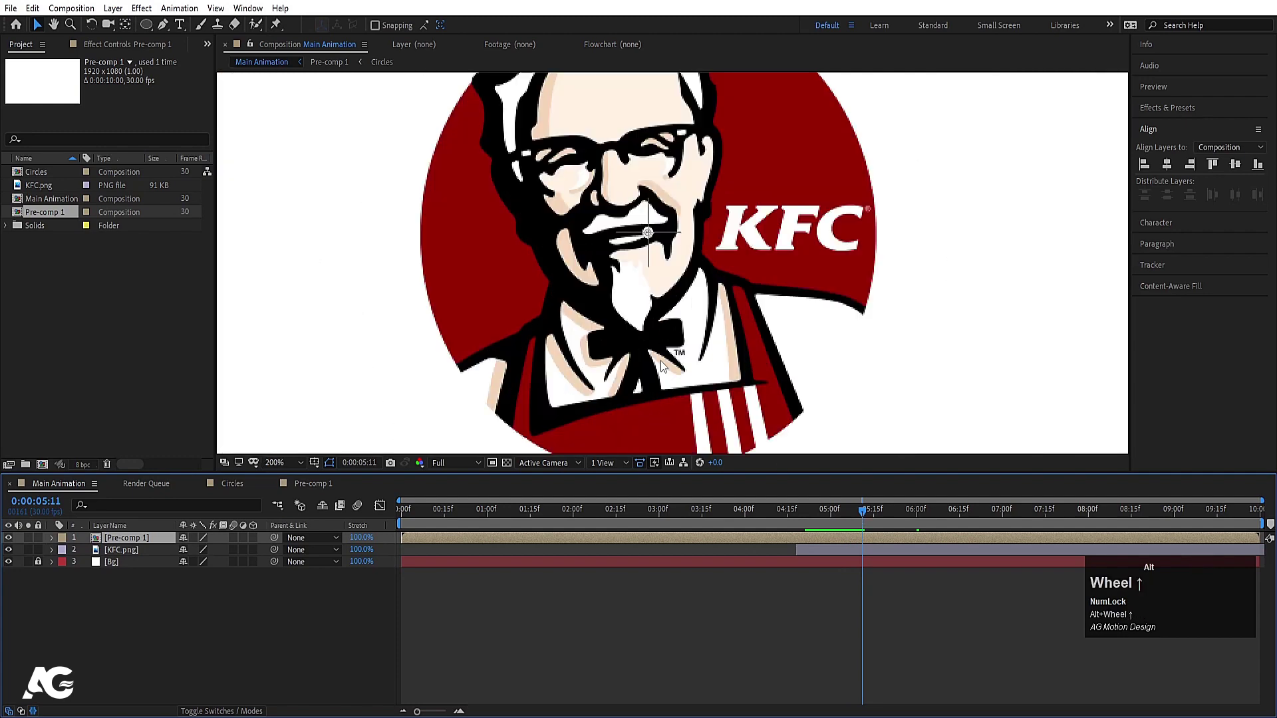
scroll(660, 362, "down", 1)
left_click(821, 542)
scroll(732, 333, "down", 4)
left_click(1198, 109)
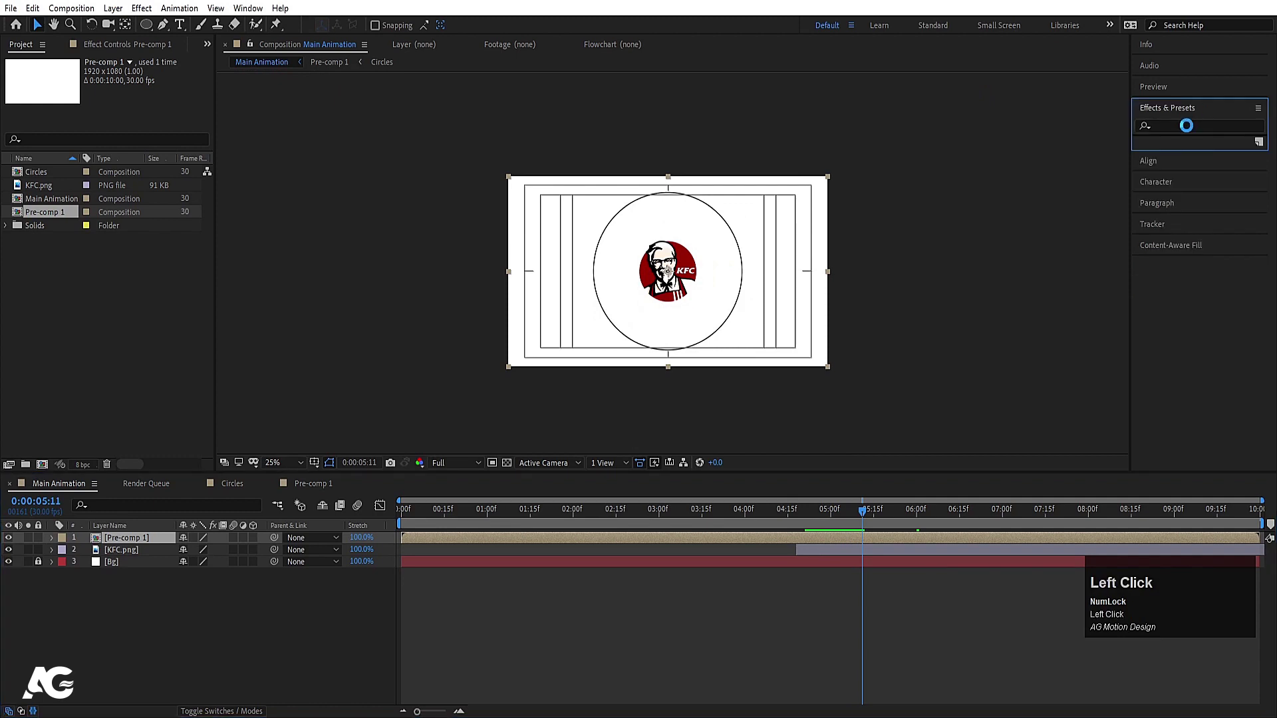
left_click(1187, 126)
type("tint")
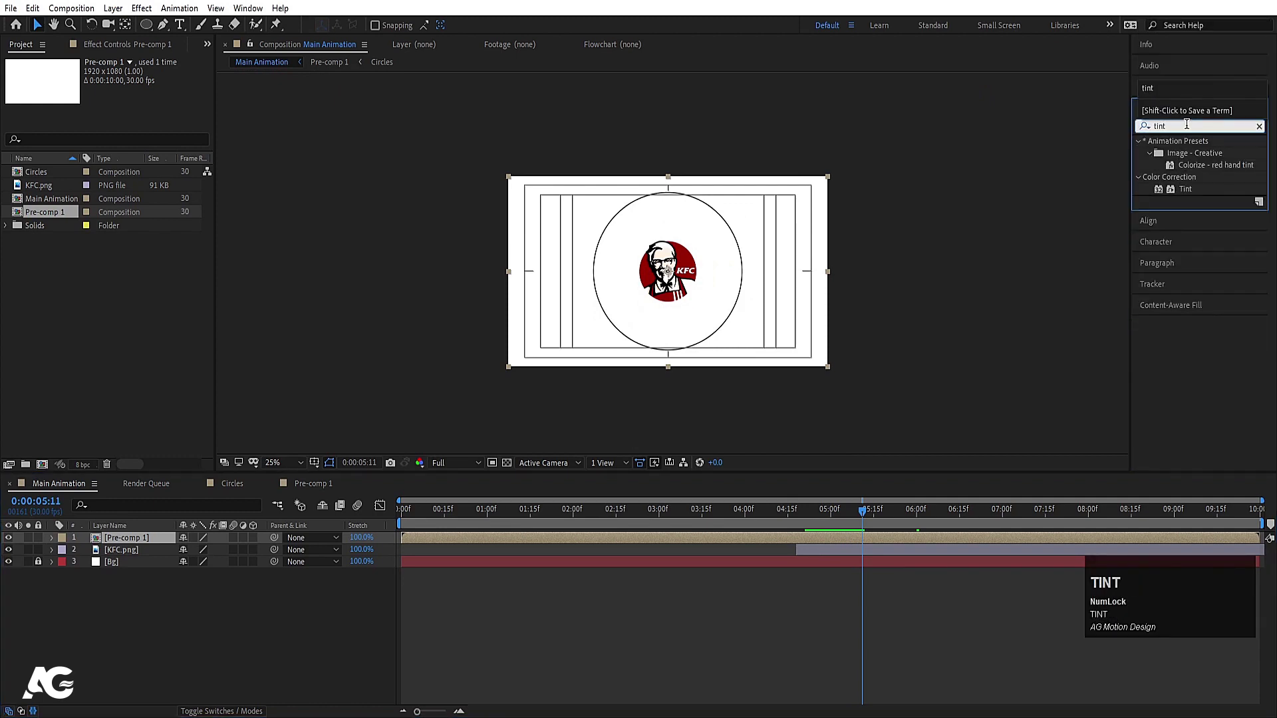
key("Num_Lock")
left_click(1175, 187)
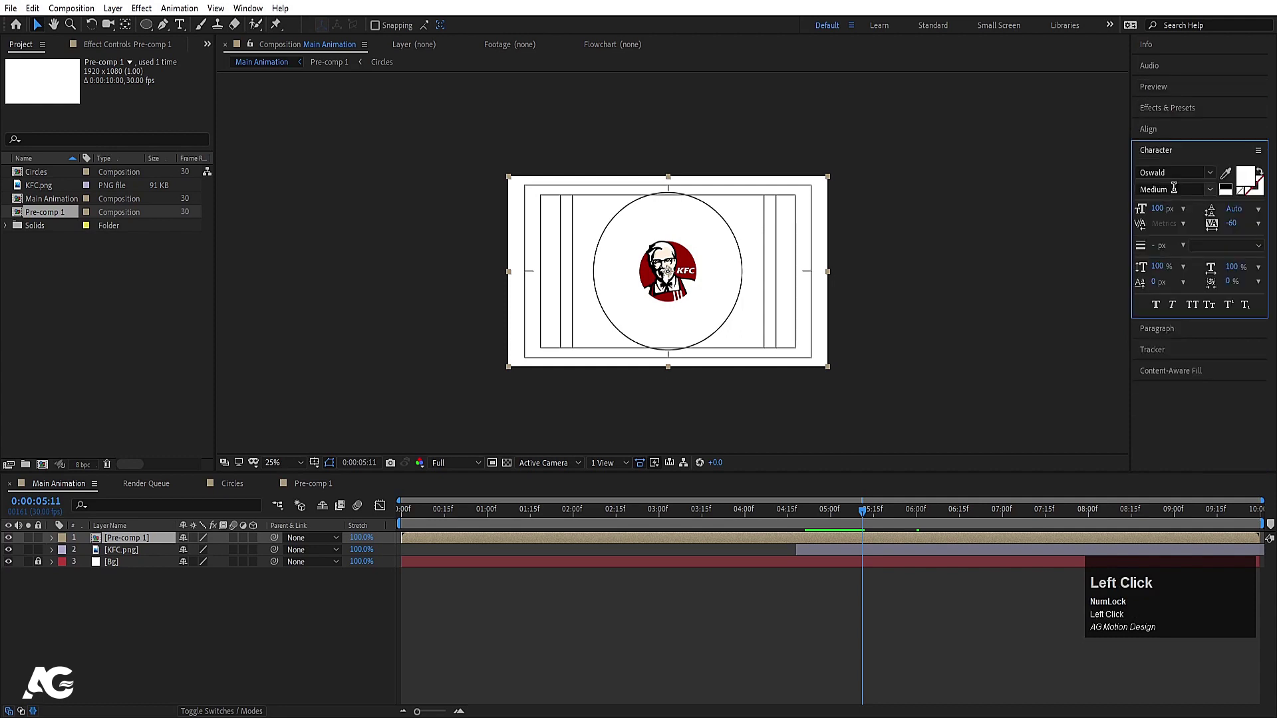
left_click(1169, 112)
key("ctrl+a")
type("tint")
double_click(1185, 189)
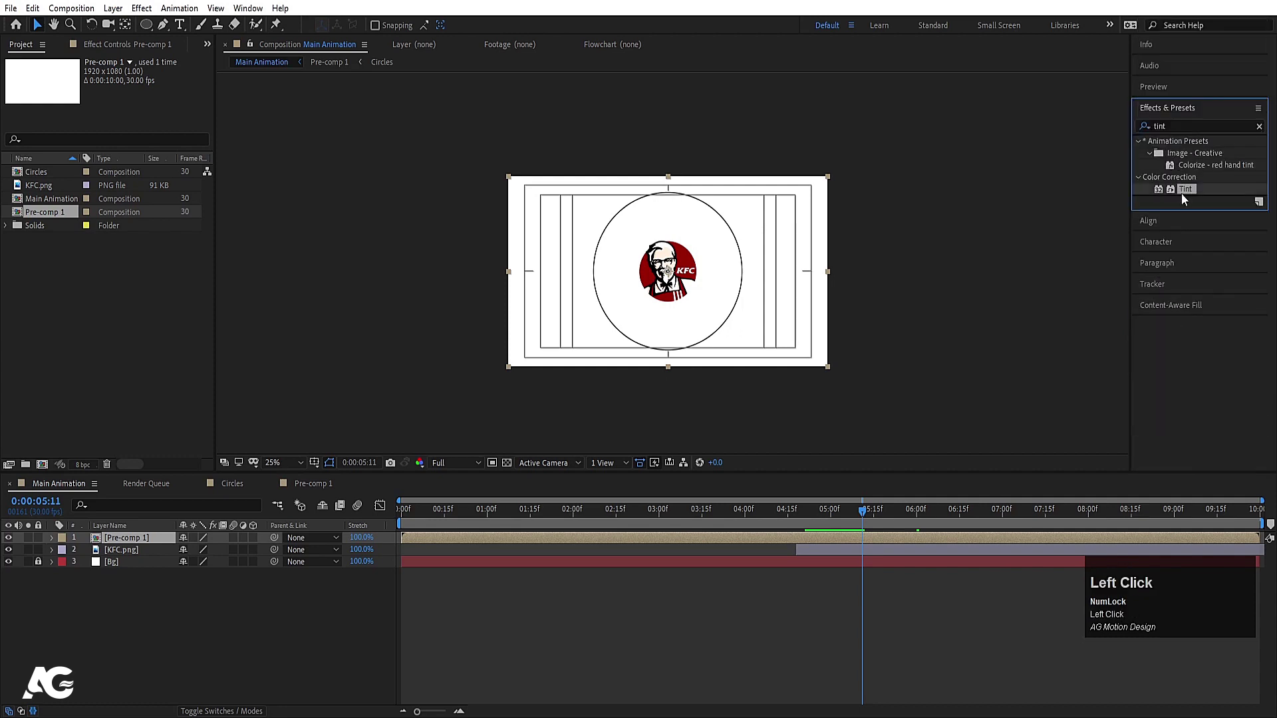
Set the Tint effect's Map Black To color by sampling the dark red of the KFC logo.
scroll(675, 228, "up", 2)
left_click(141, 85)
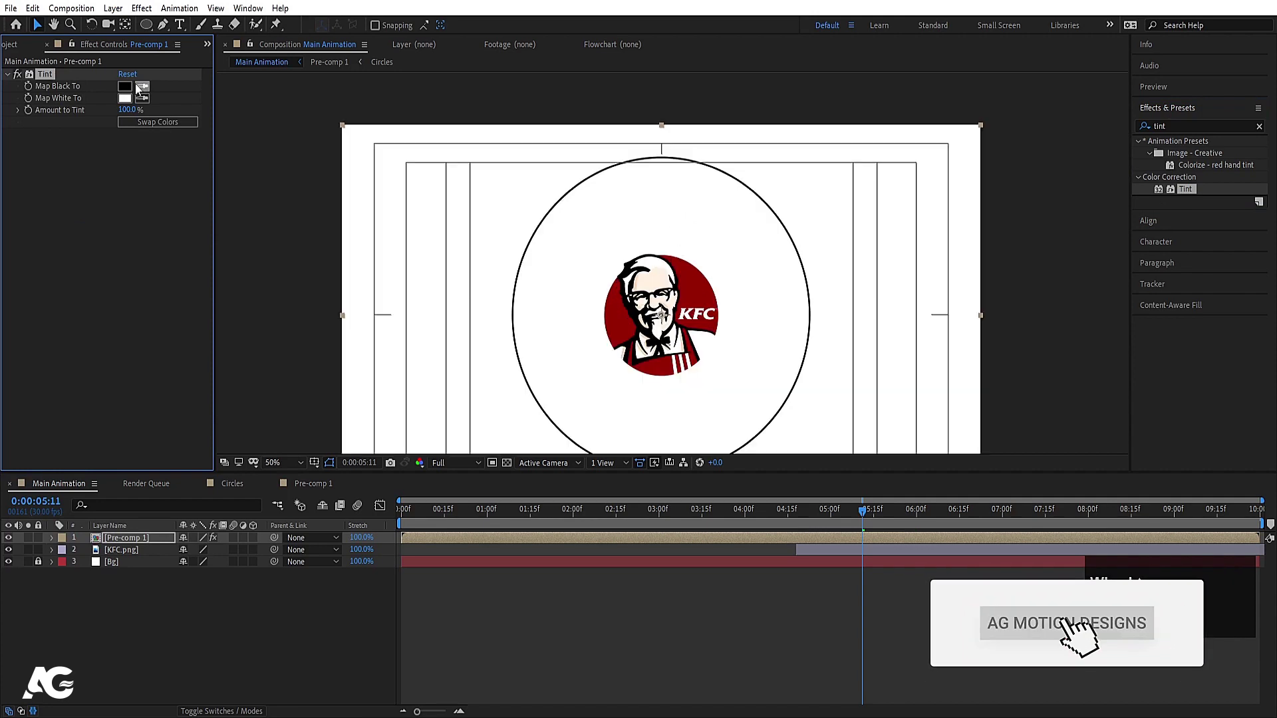
left_click(692, 271)
Fit the composition in the viewer and play back the red-tinted Main Animation, including from its beginning.
left_click_drag(834, 509, 622, 509)
left_click(279, 464)
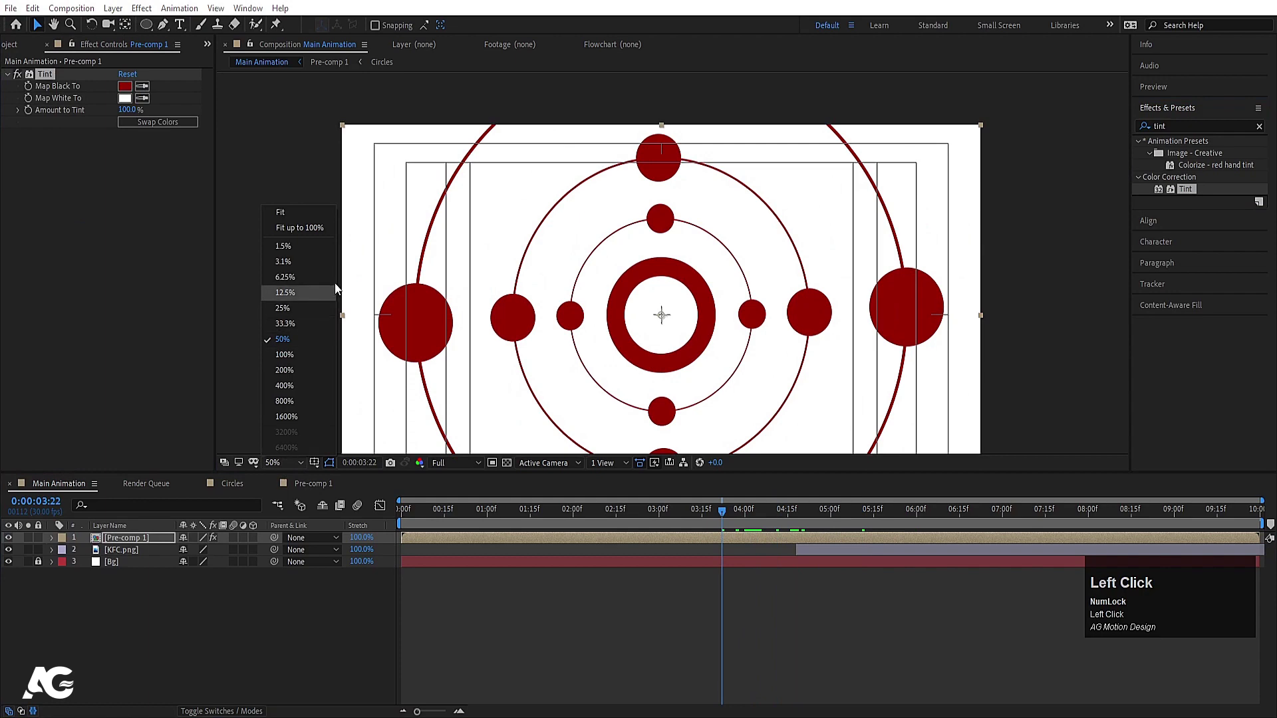
left_click(291, 202)
key("space")
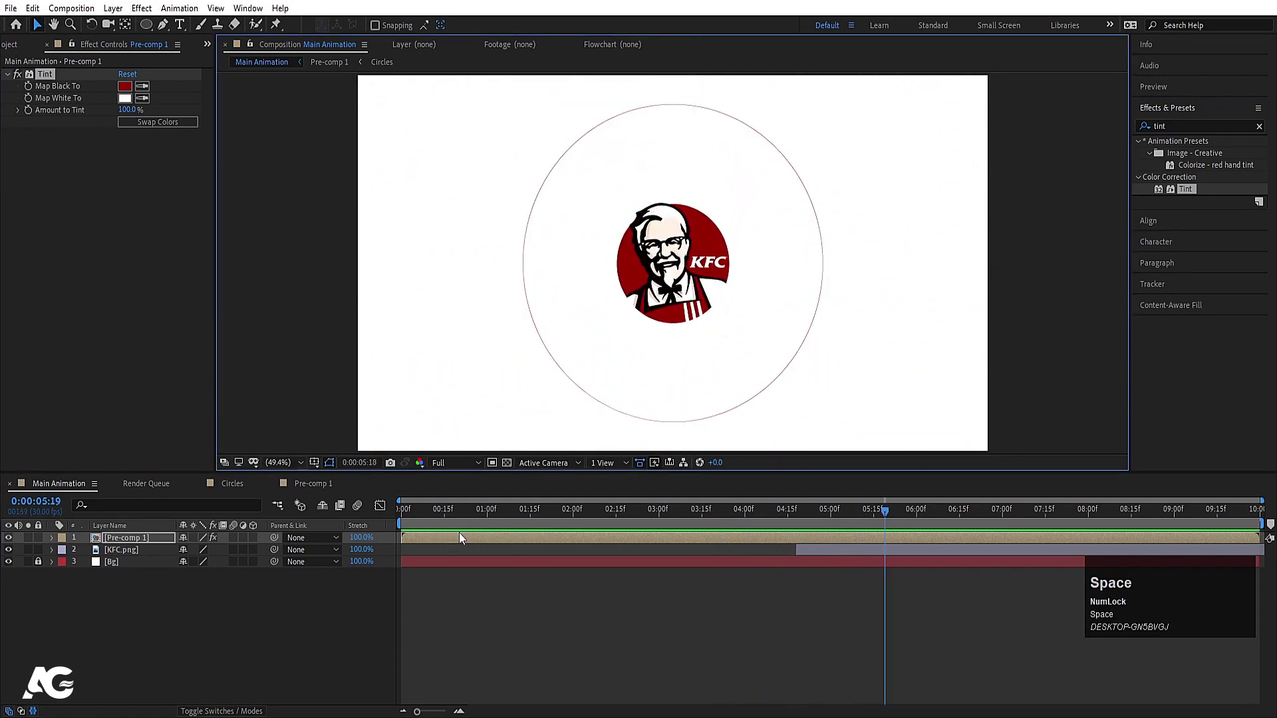
left_click(401, 513)
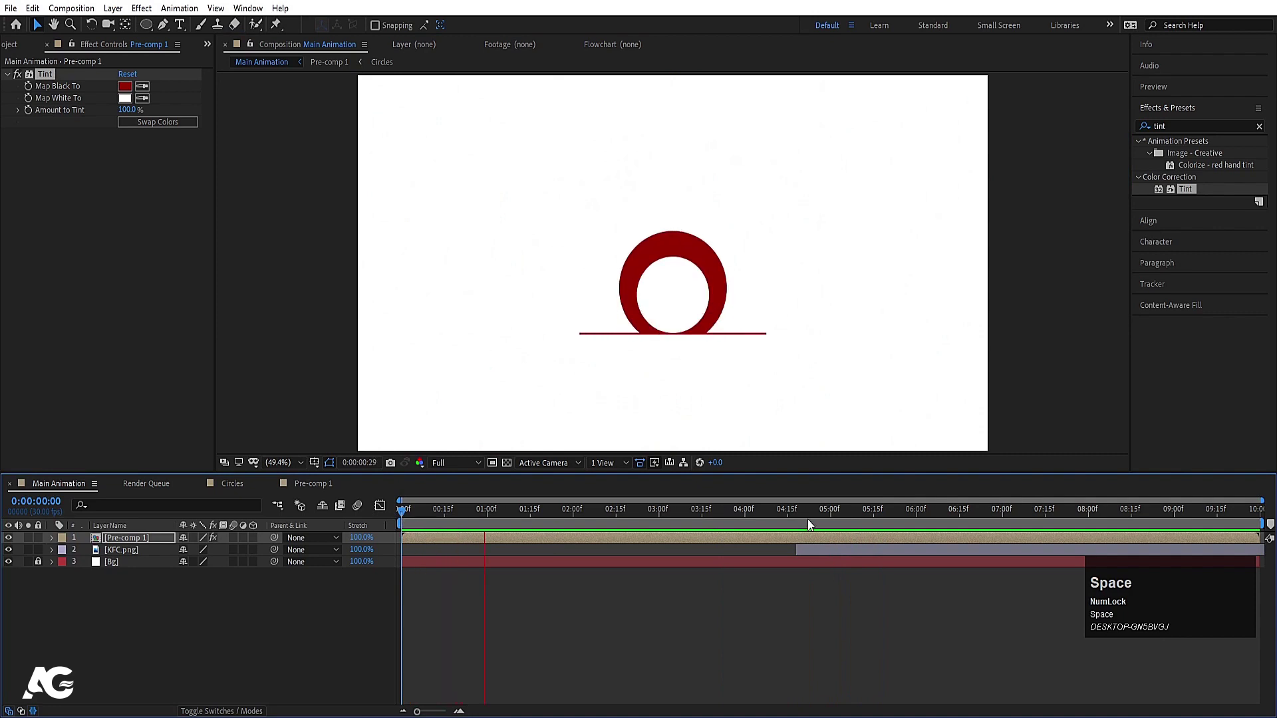
At 0:00:05:06, set the Tint effect's Map White To color by sampling the logo's beige skin tone.
left_click_drag(810, 517, 848, 509)
scroll(778, 322, "up", 3)
left_click(144, 98)
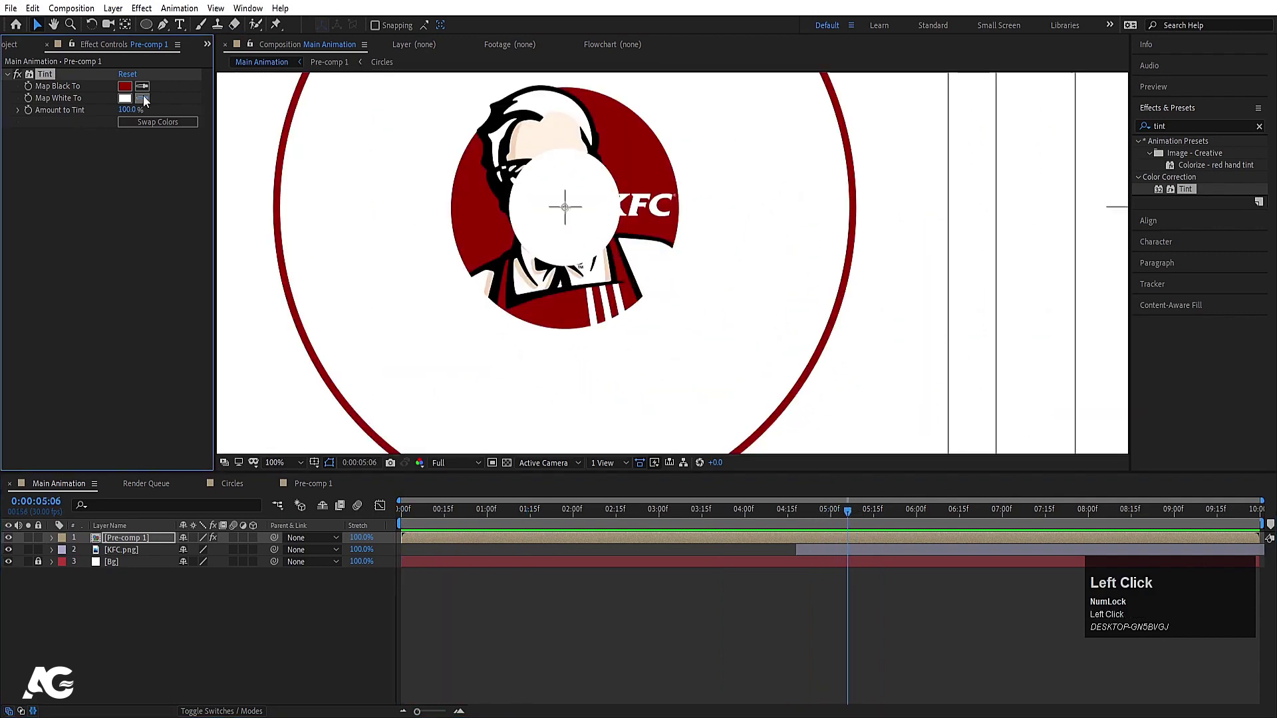
left_click(495, 282)
scroll(610, 313, "down", 3)
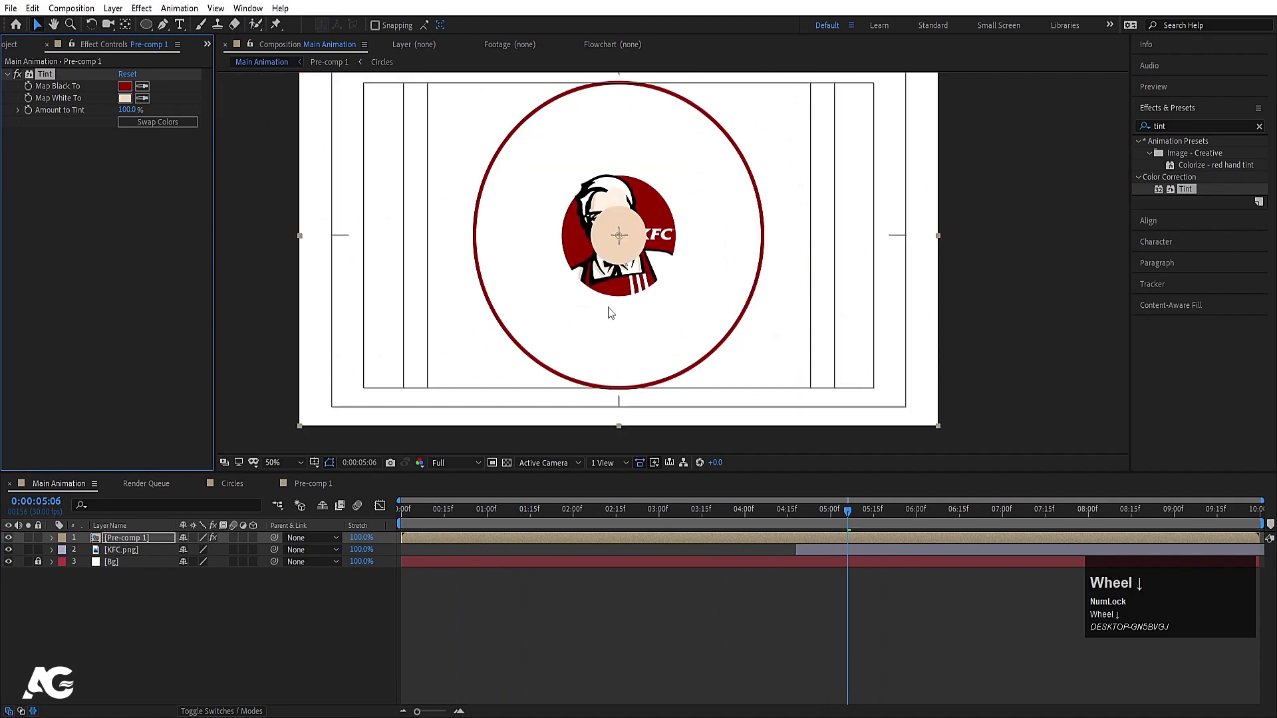
Preview the two-color tint on the circle rings from 0:00:03:15 with the whole composition fitted in view.
left_click_drag(819, 517, 697, 522)
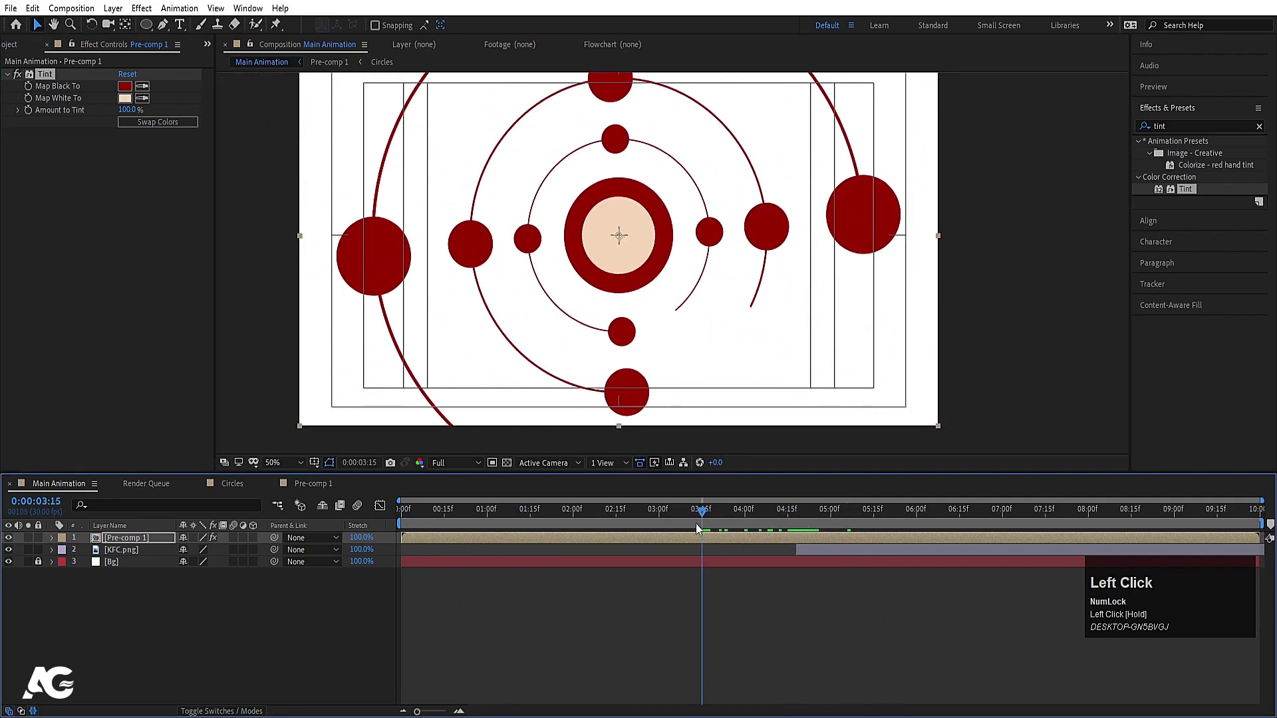
left_click(276, 463)
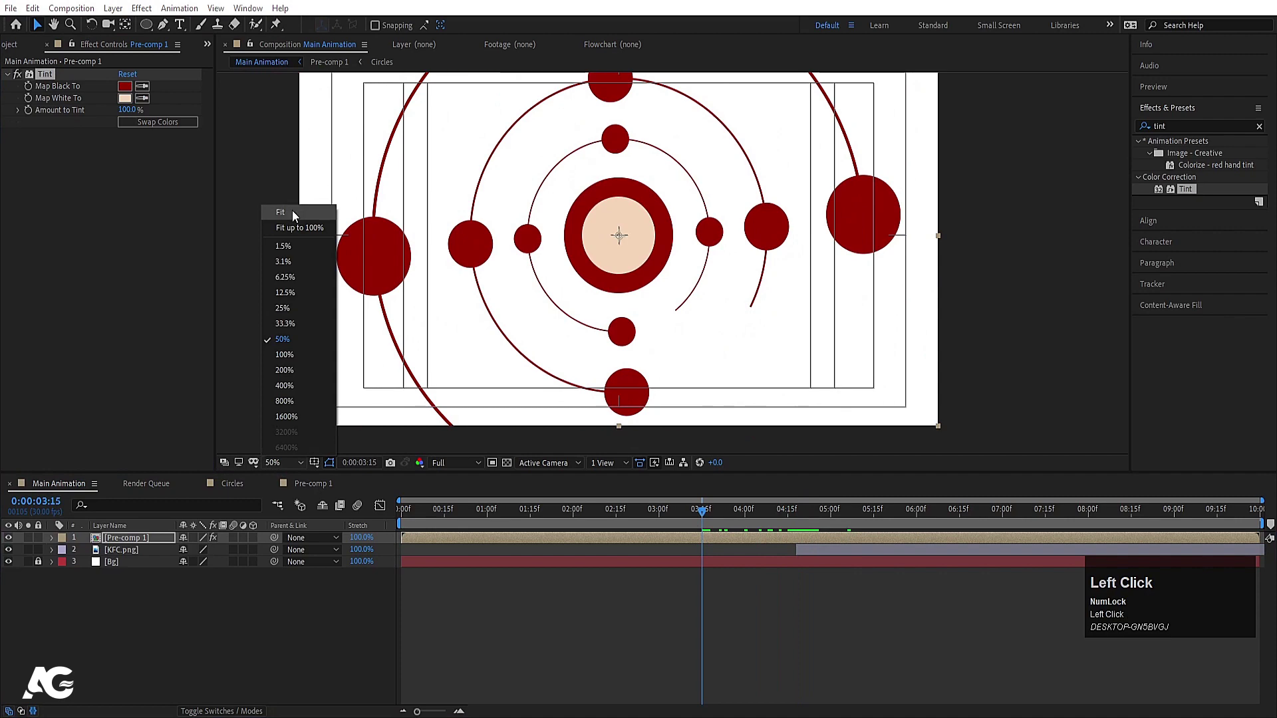
left_click(293, 212)
key("space")
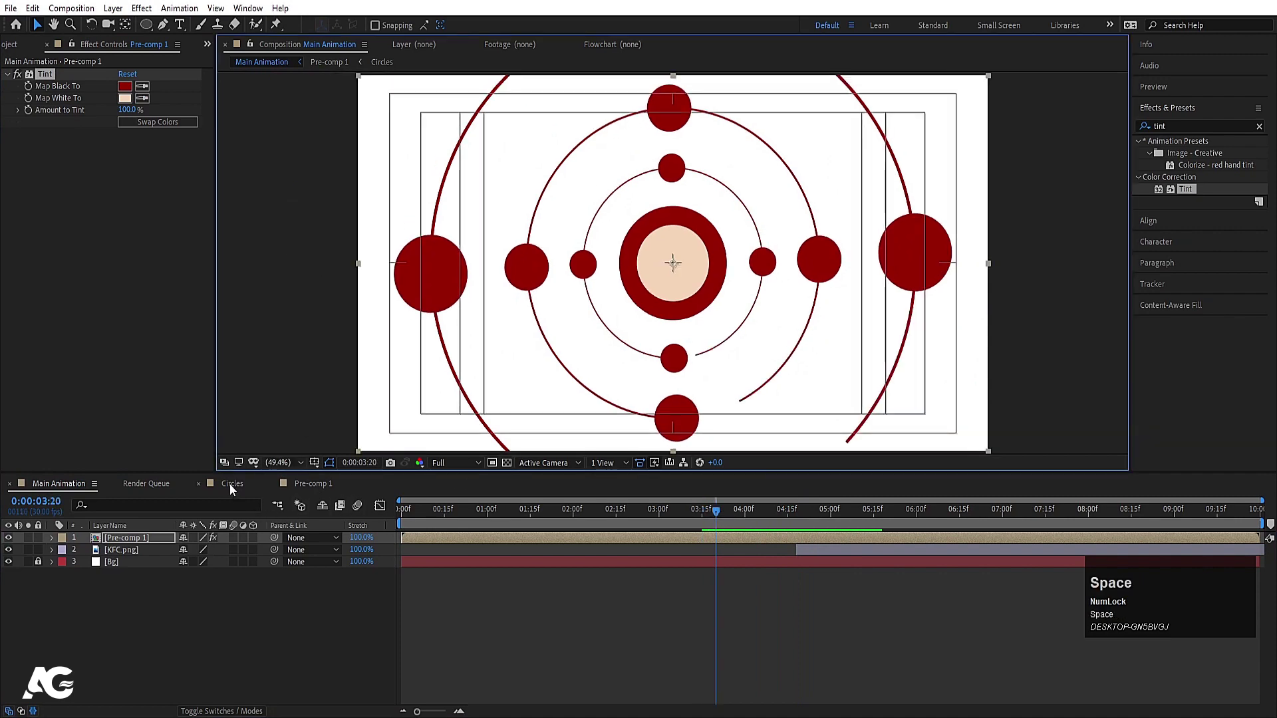
In the Circles composition, change the fill of Shape Layer 2 and Shape Layer 4 to white.
left_click(231, 484)
left_click(153, 659)
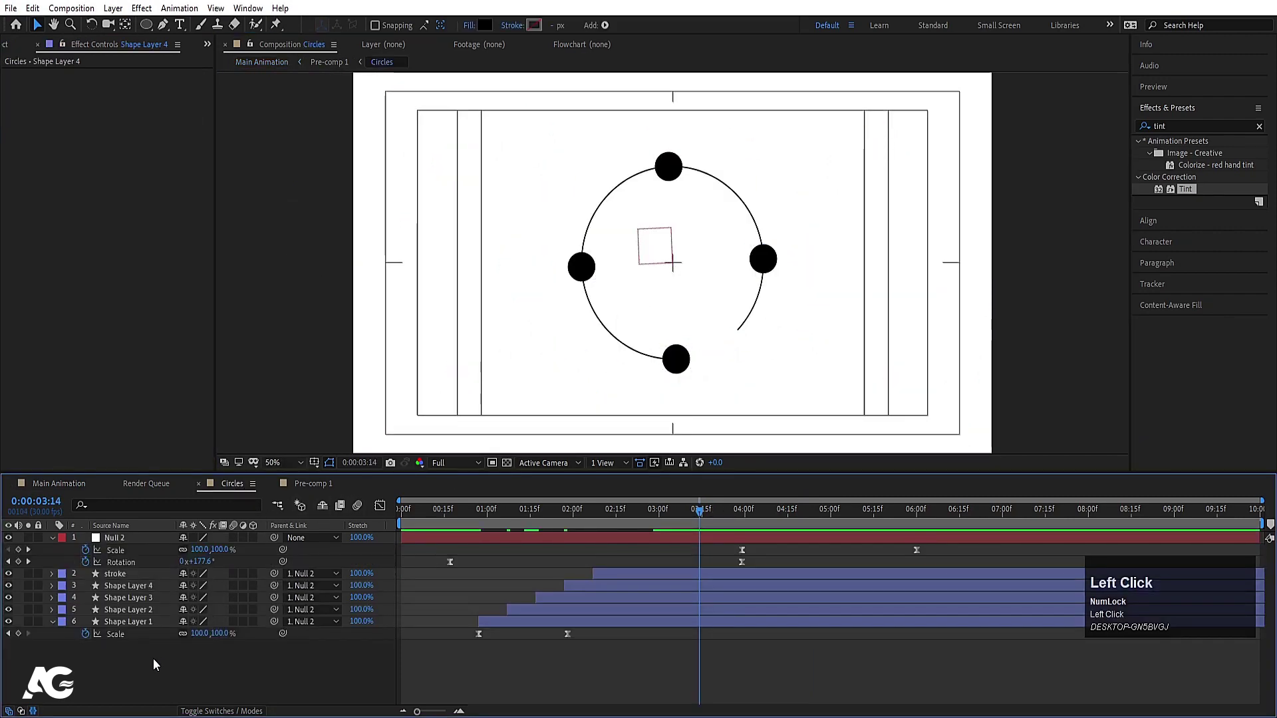
left_click(136, 610)
left_click(143, 588, "ctrl")
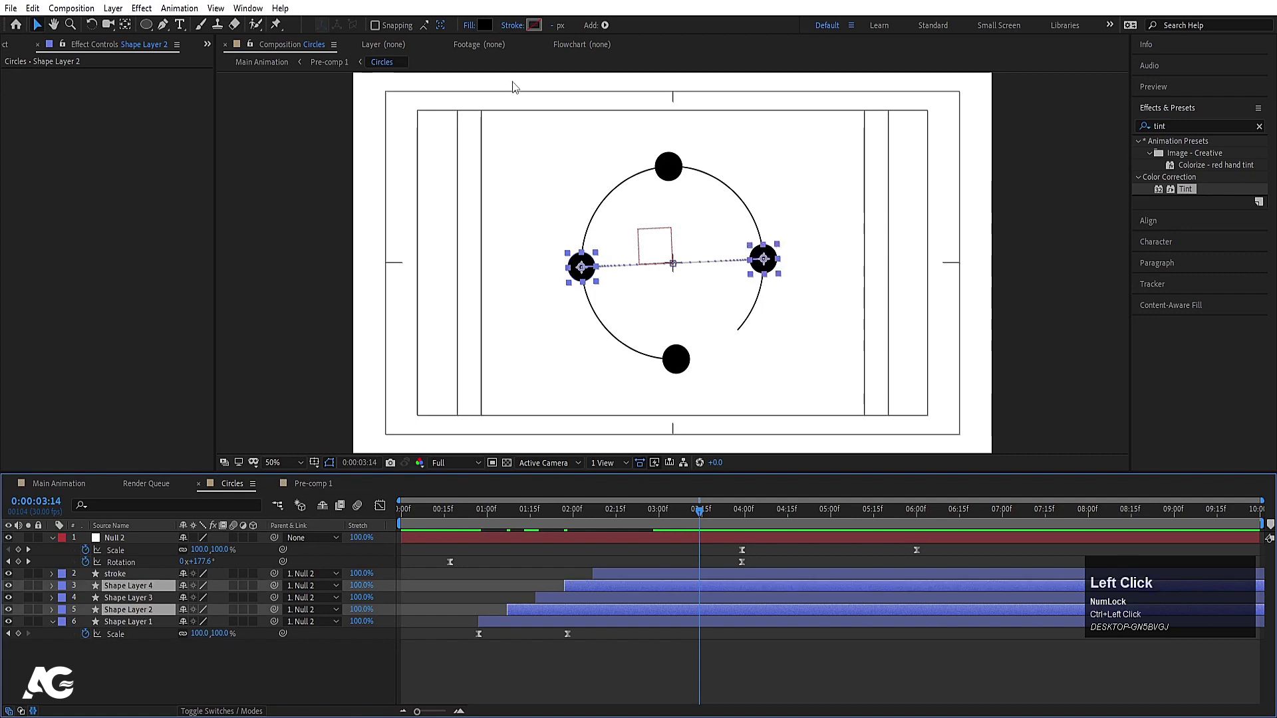
left_click(484, 26)
left_click(187, 258)
key("Return")
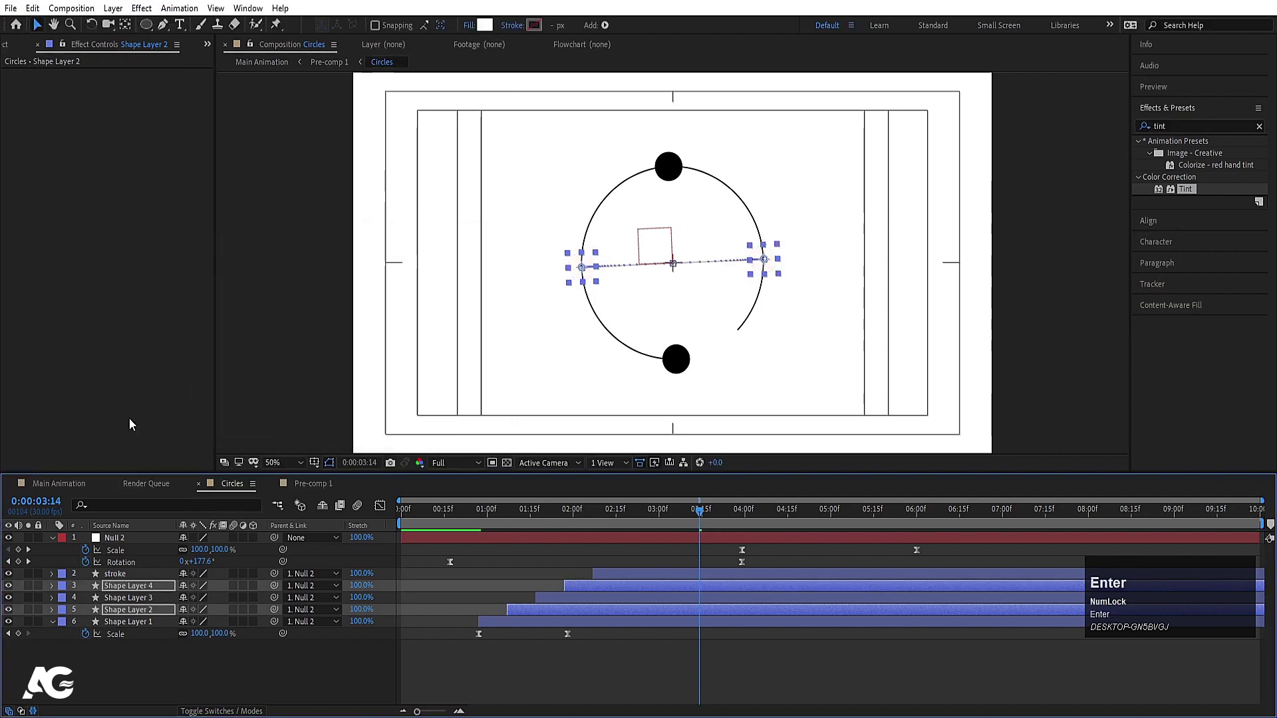
Play back the alternating circle colors in Main Animation, and check the stroke layer in the Circles composition.
left_click(58, 484)
left_click_drag(704, 510, 583, 503)
key("space")
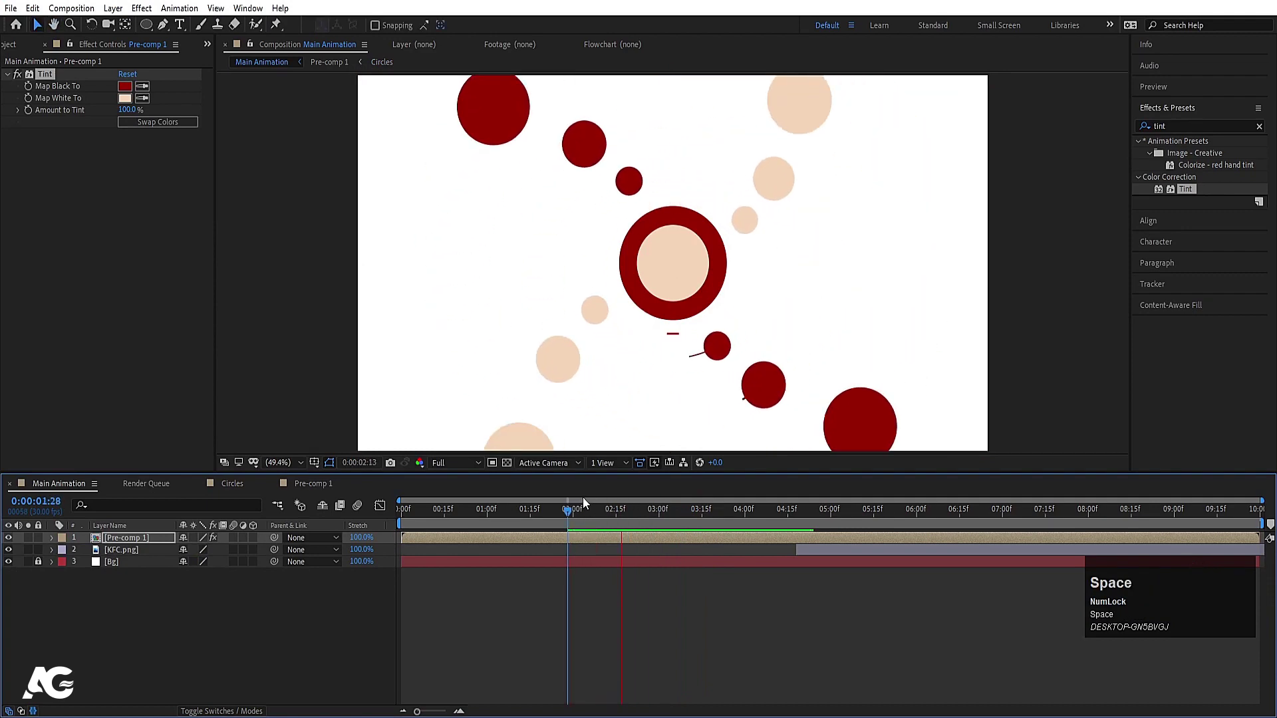
left_click(174, 490)
left_click(219, 487)
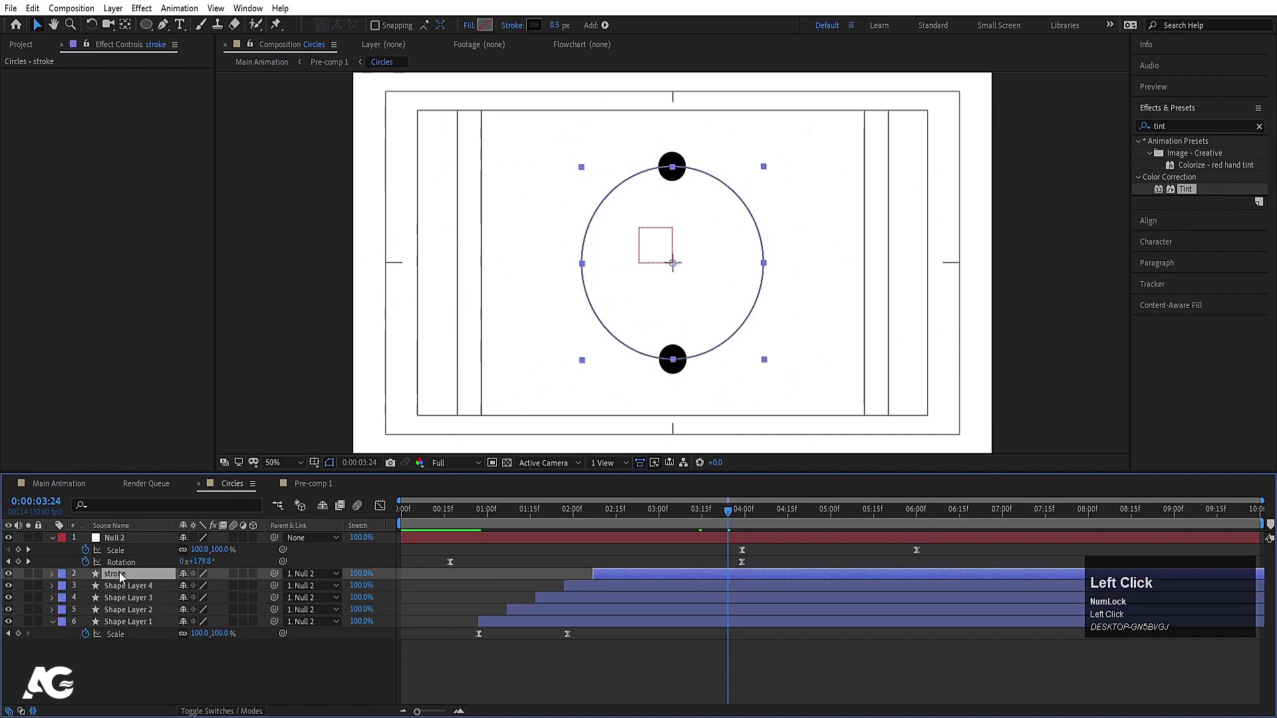
left_click(59, 483)
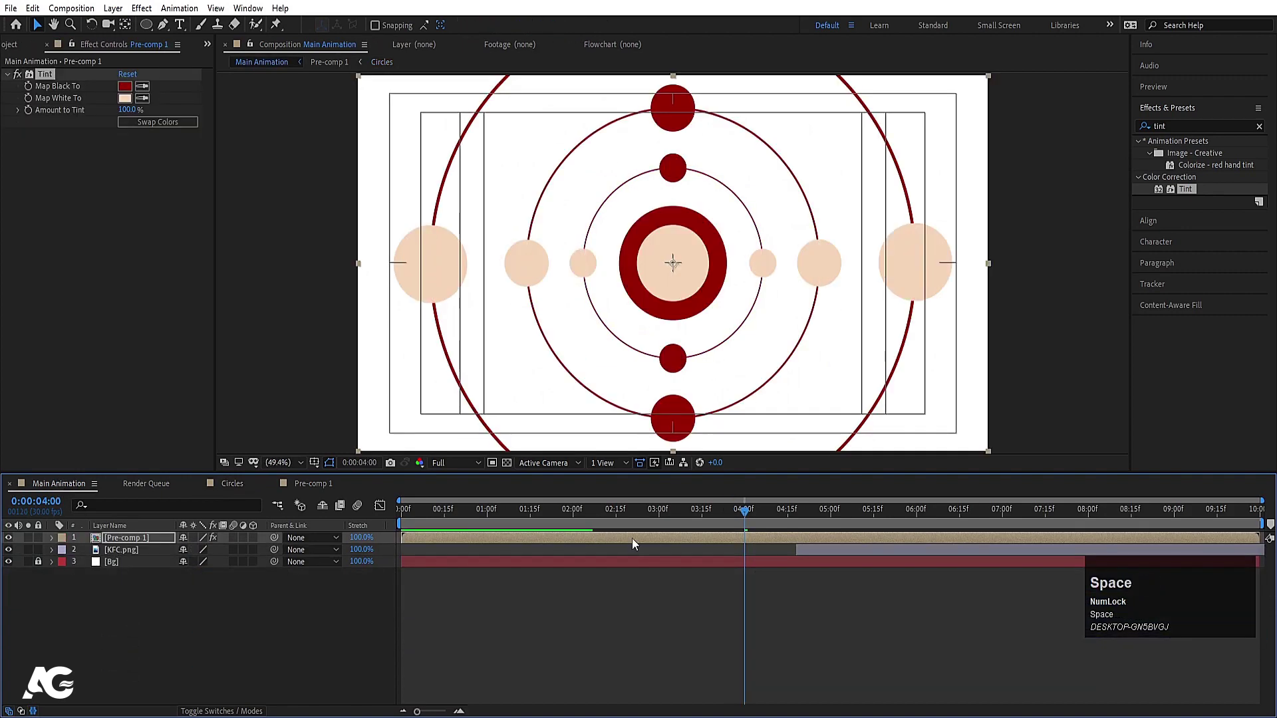
In Pre-comp 1, rotate the middle Circles layer (layer 4) to 45° and the uppermost one (layer 3) to 90°.
double_click(536, 534)
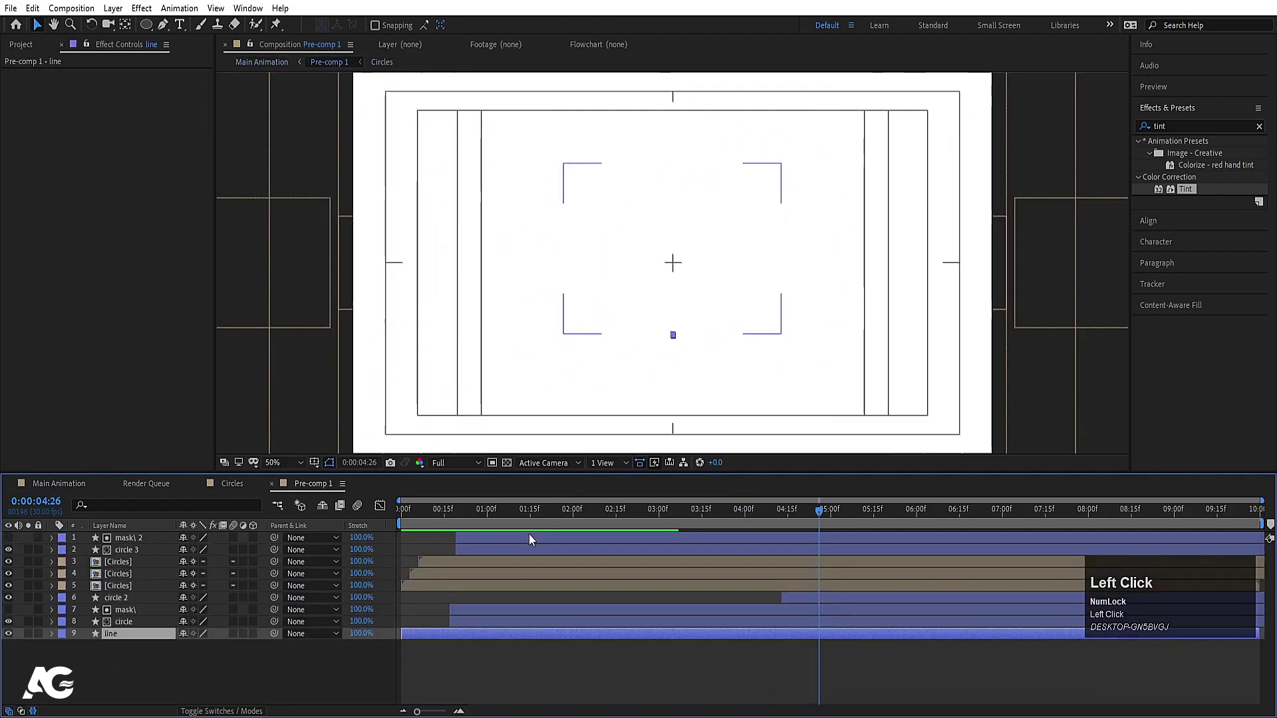
left_click(113, 586)
left_click(110, 563, "shift")
key("r")
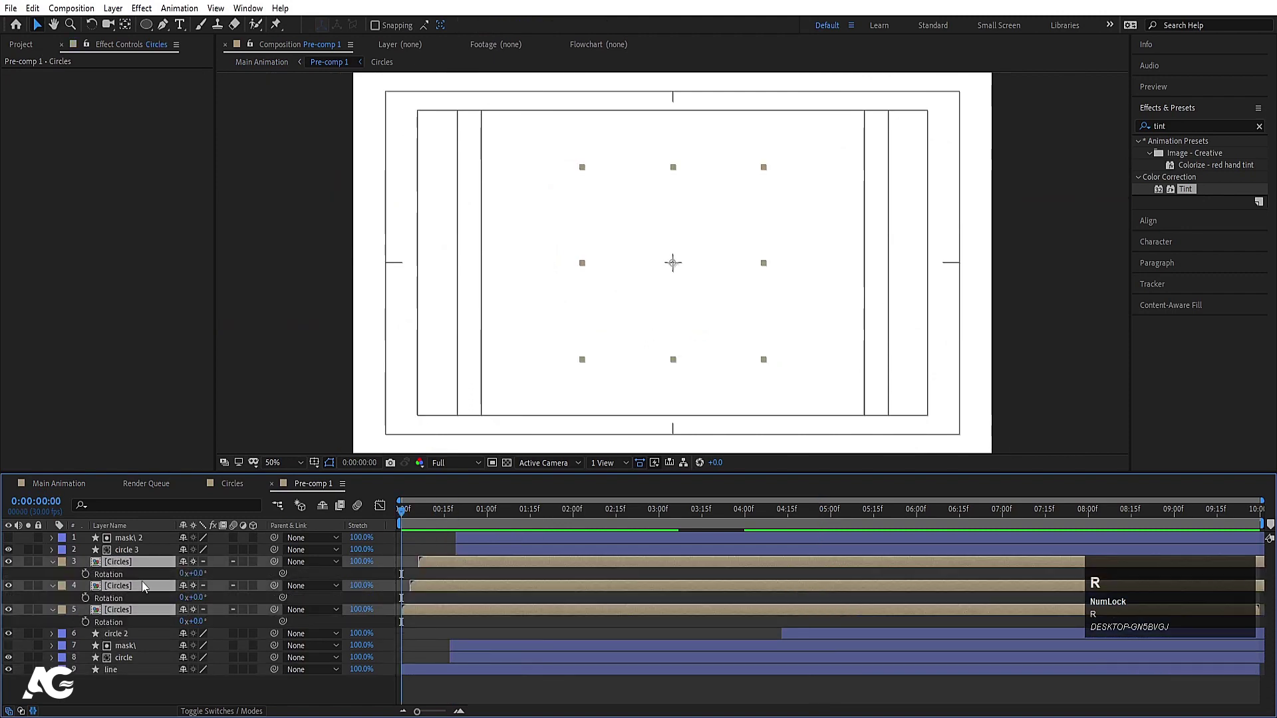
left_click(210, 597)
left_click(196, 598)
type("4")
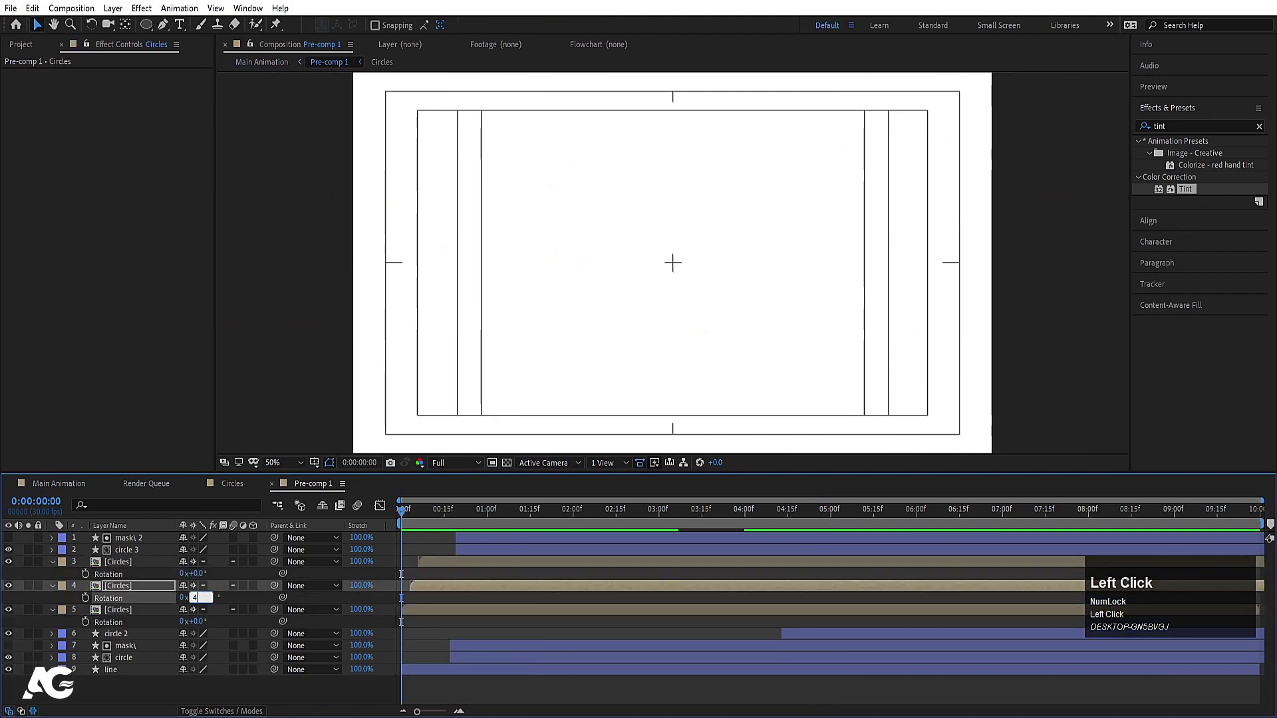
type("9")
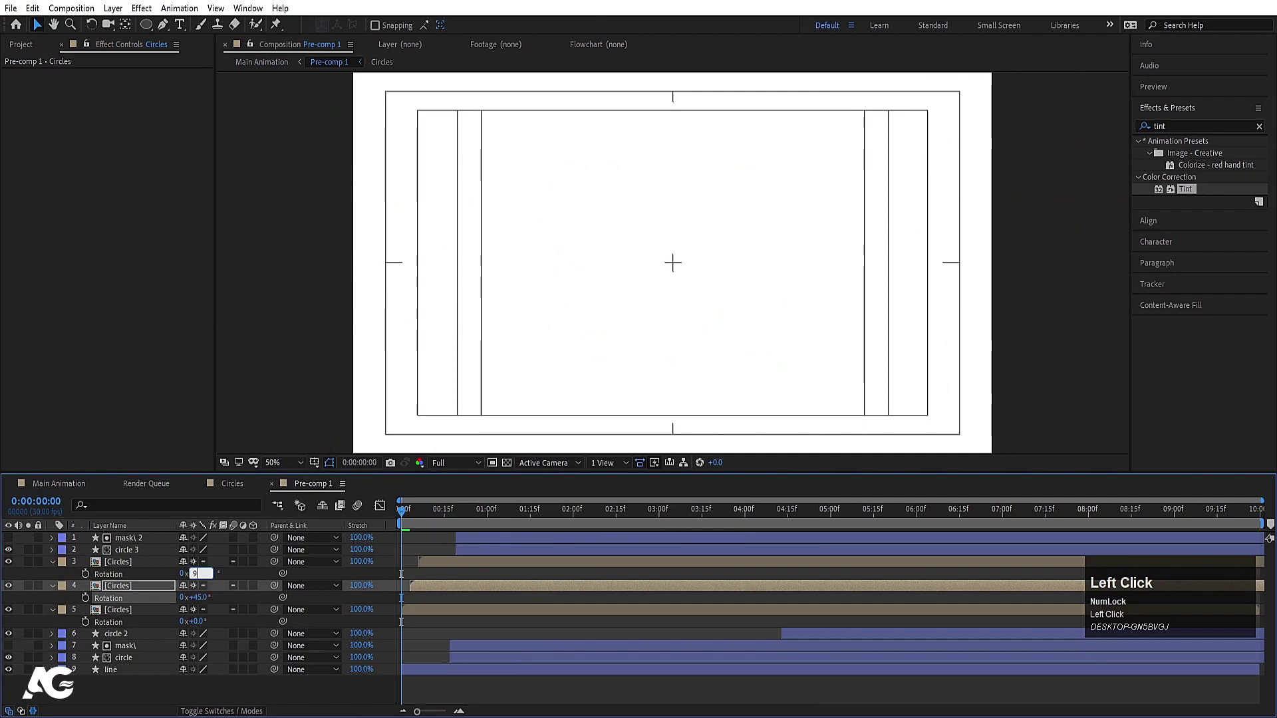
key("Return")
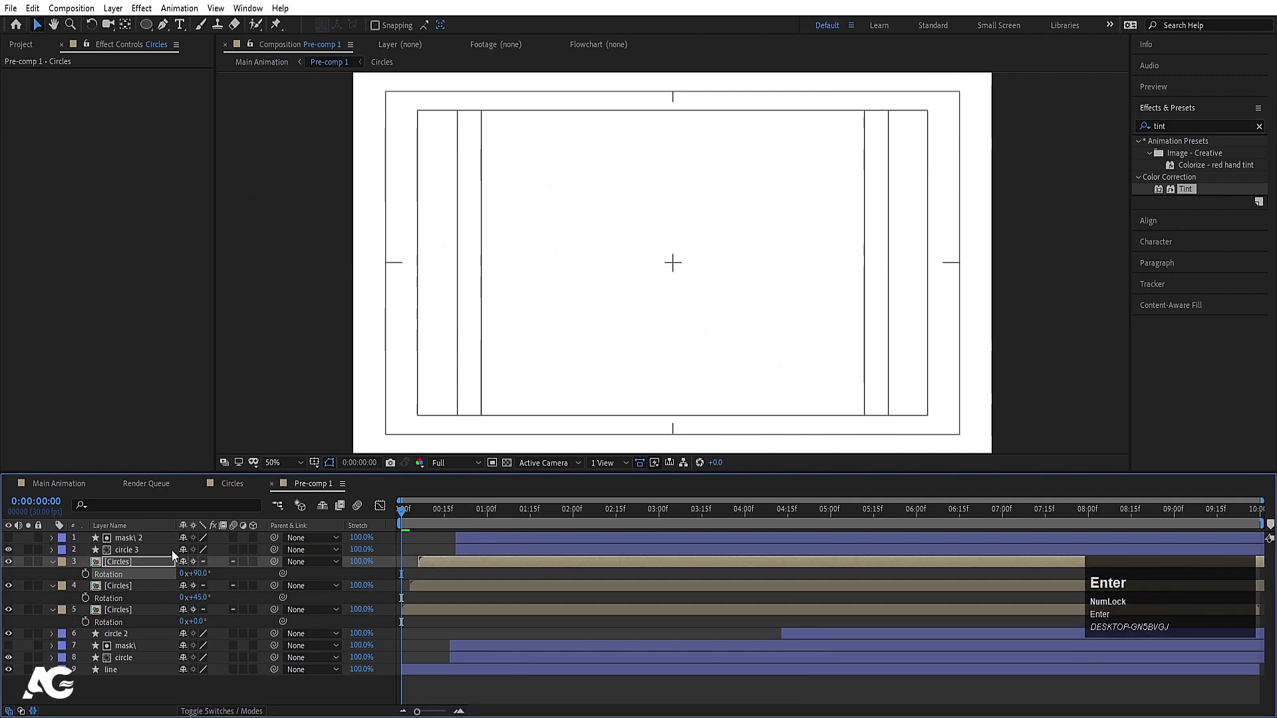
Play back Main Animation with the rotated rings and end the work area at 0:00:06:14.
left_click(80, 485)
key("space")
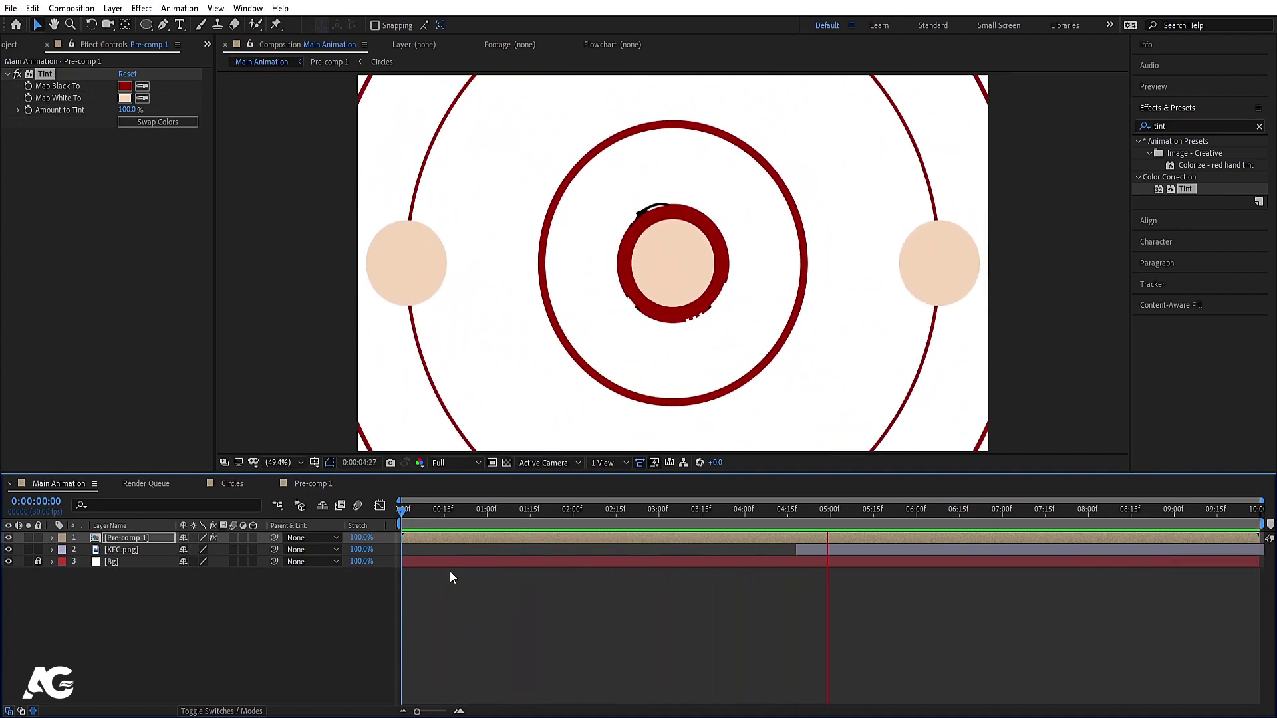
key("space")
key("space")
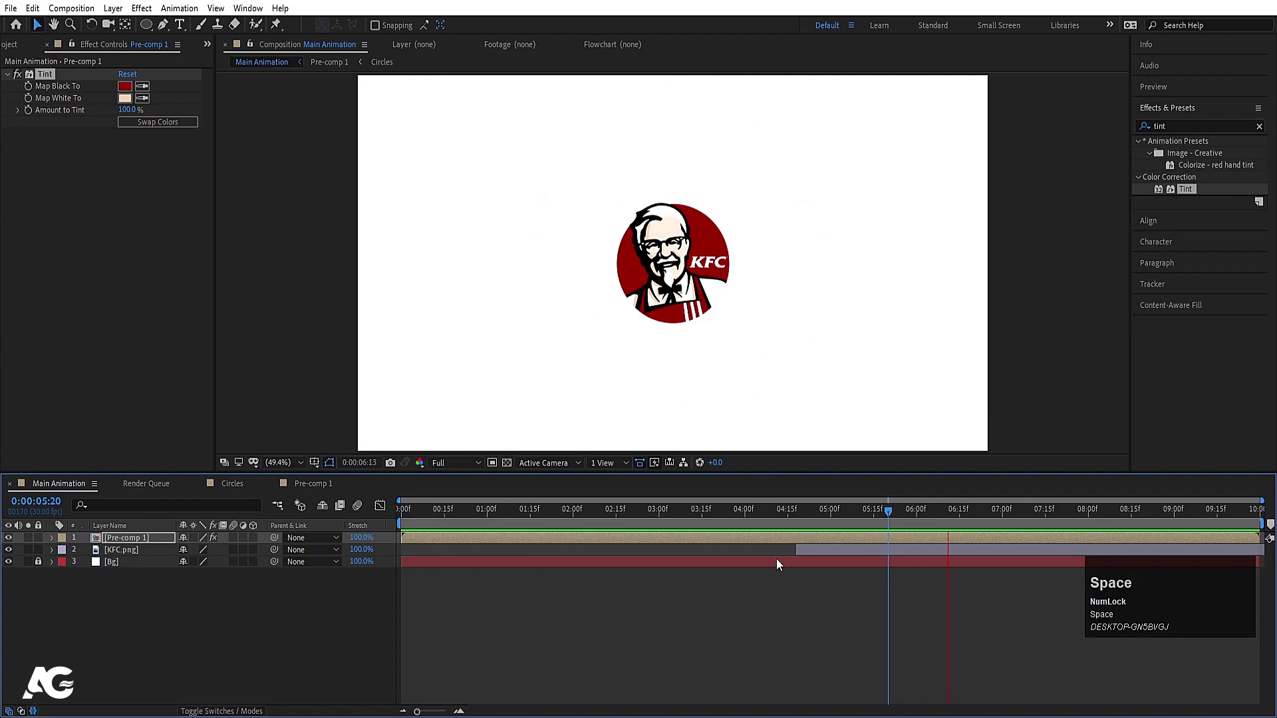
key("n")
Enable motion blur on all layers in Pre-comp 1.
double_click(154, 539)
key("ctrl+a")
left_click(233, 543)
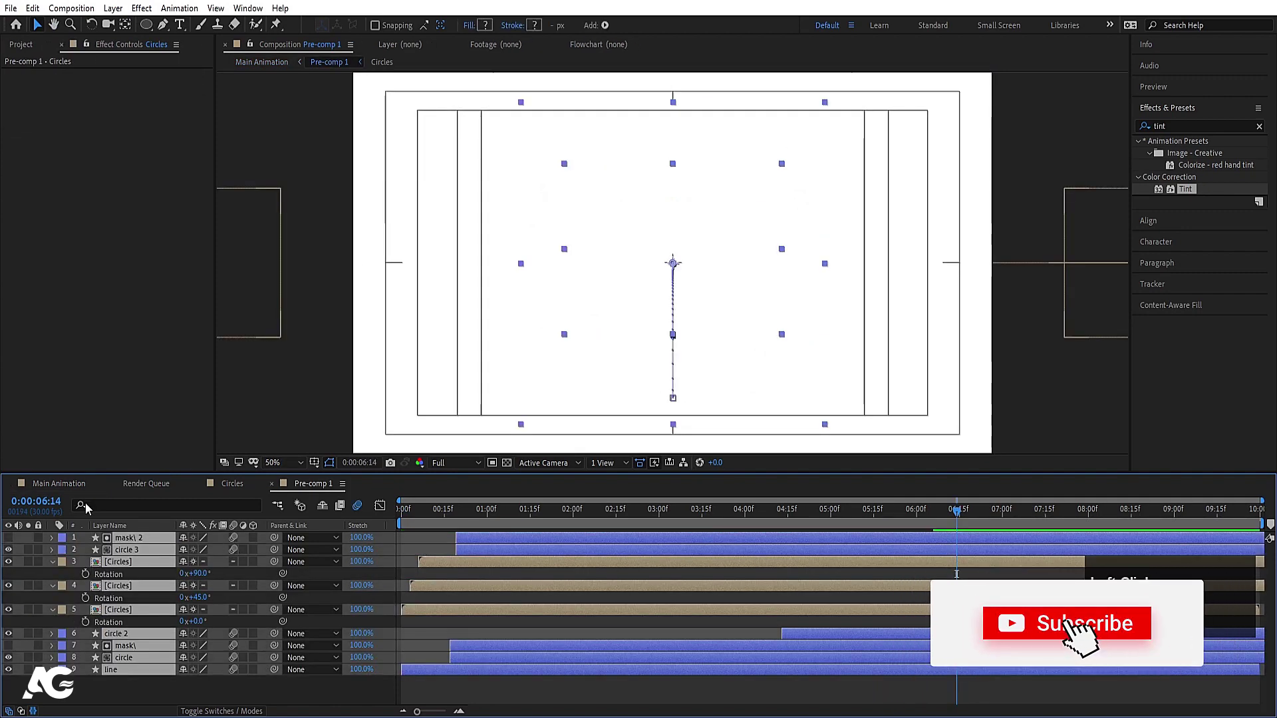
Enable motion blur on all layers in the Circles composition and preview the result in Main Animation.
left_click(238, 492)
key("ctrl+a")
left_click(234, 573)
left_click(71, 483)
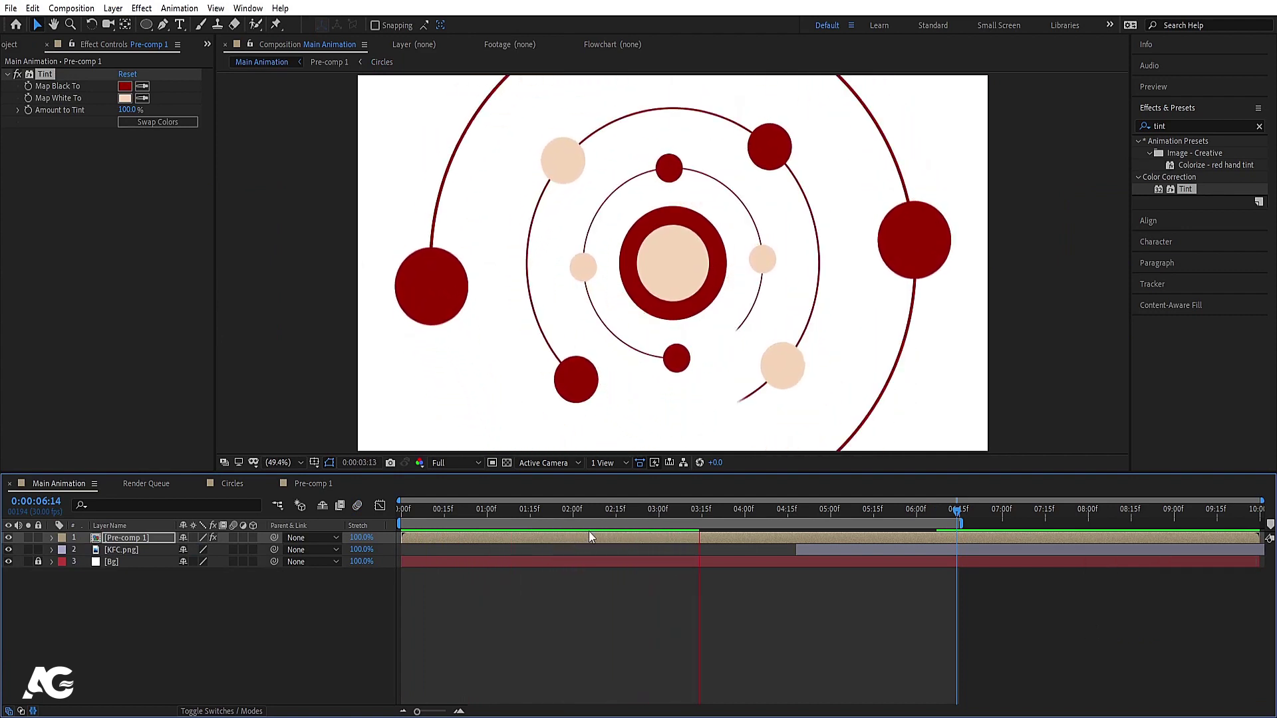
key("space")
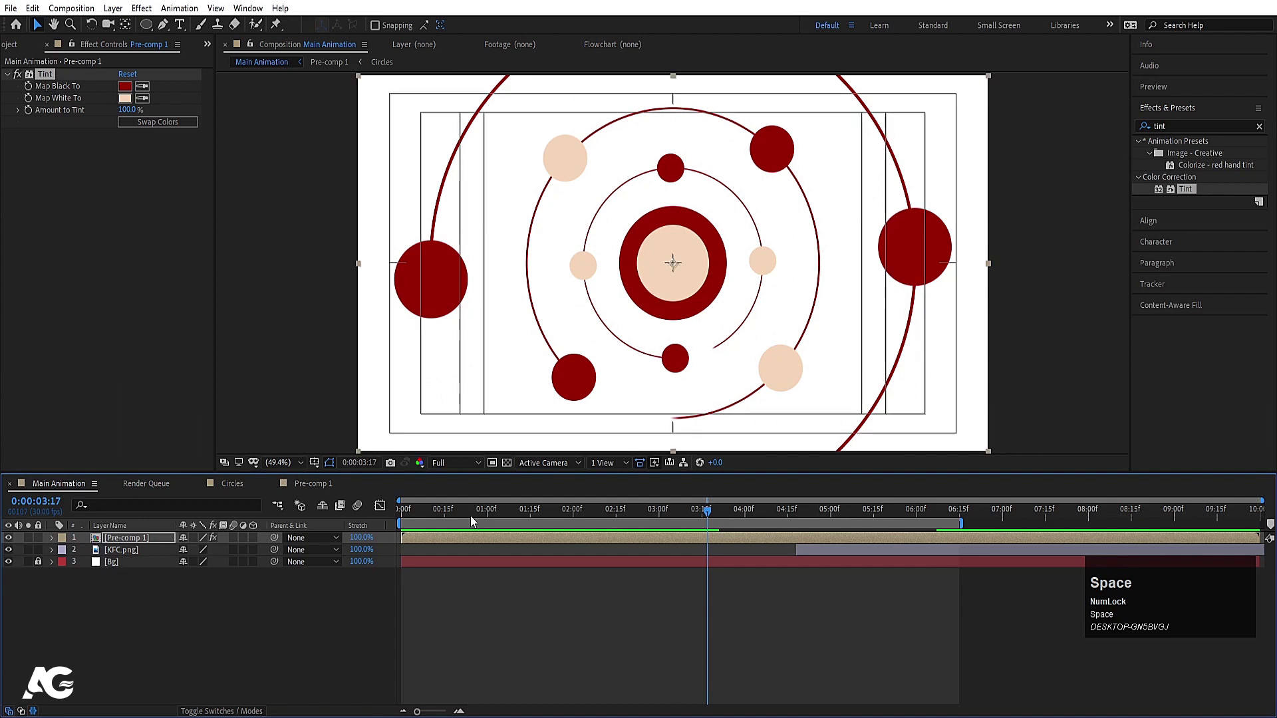
Keyframe the Pre-comp 1 layer's scale at 100% on 0:00:00:00 and at 115% on 0:00:06:15.
left_click(403, 509)
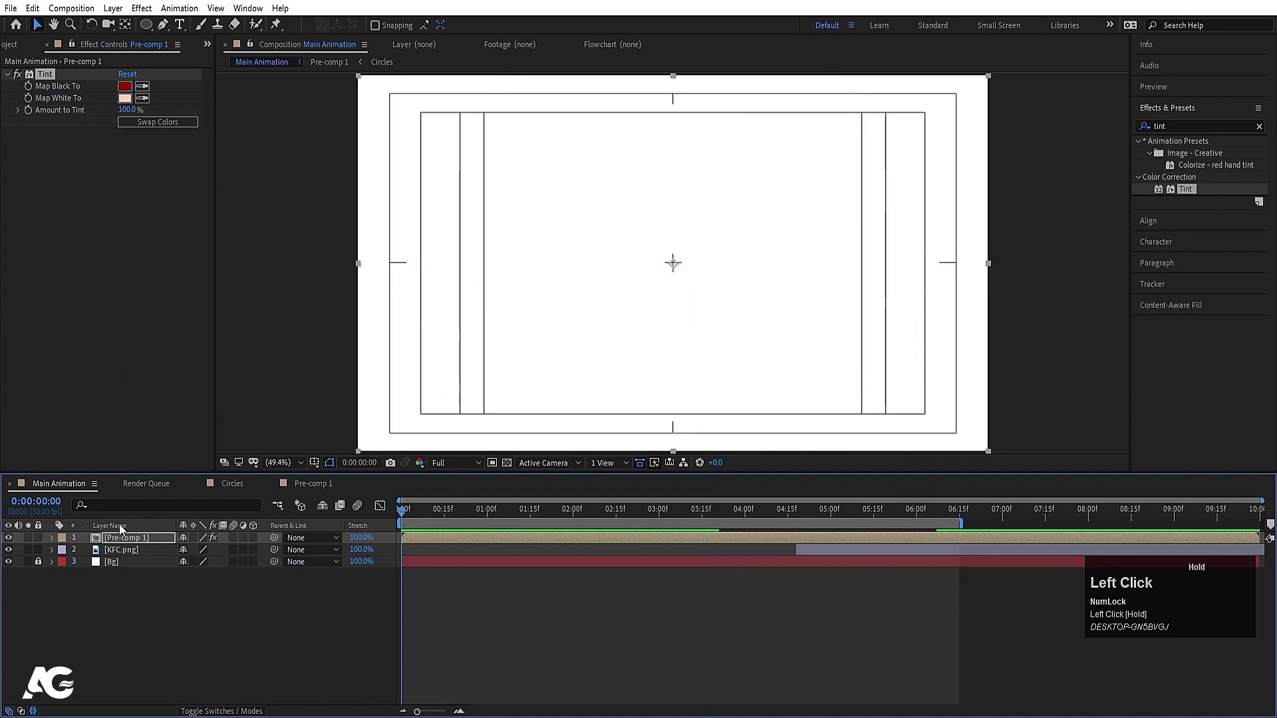
key("s")
left_click(85, 550)
left_click(942, 524)
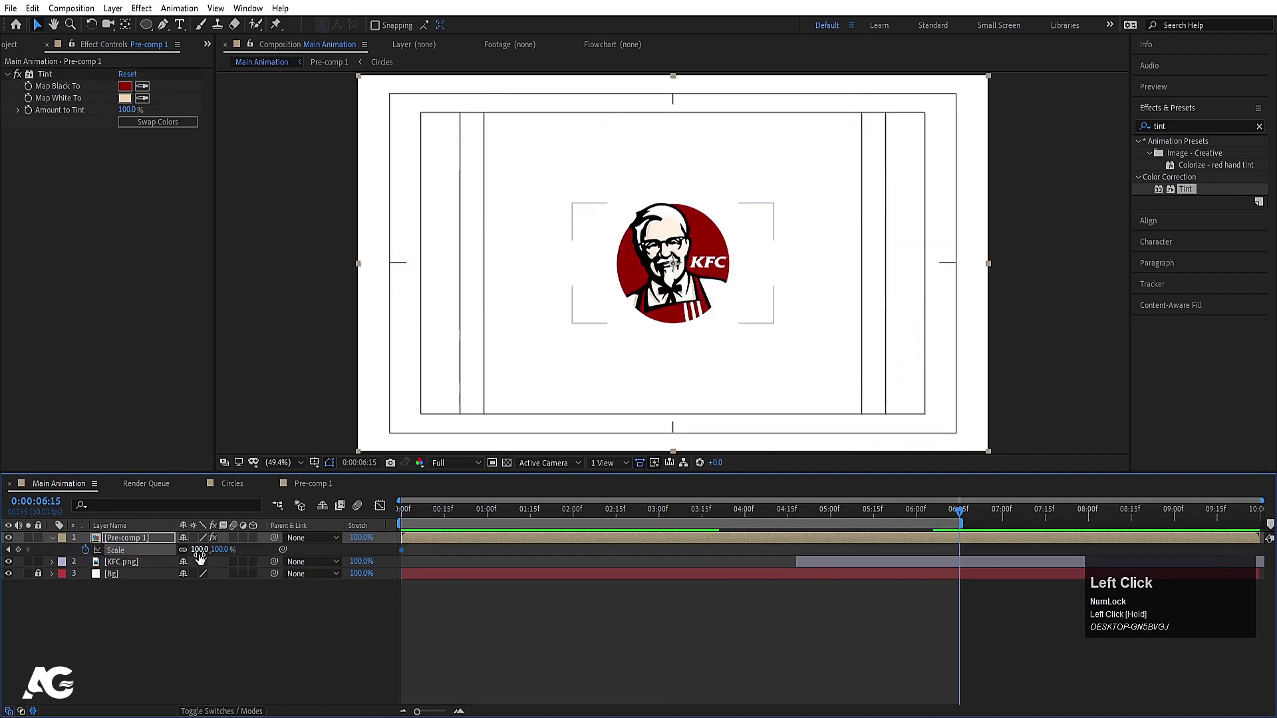
type("115")
key("Return")
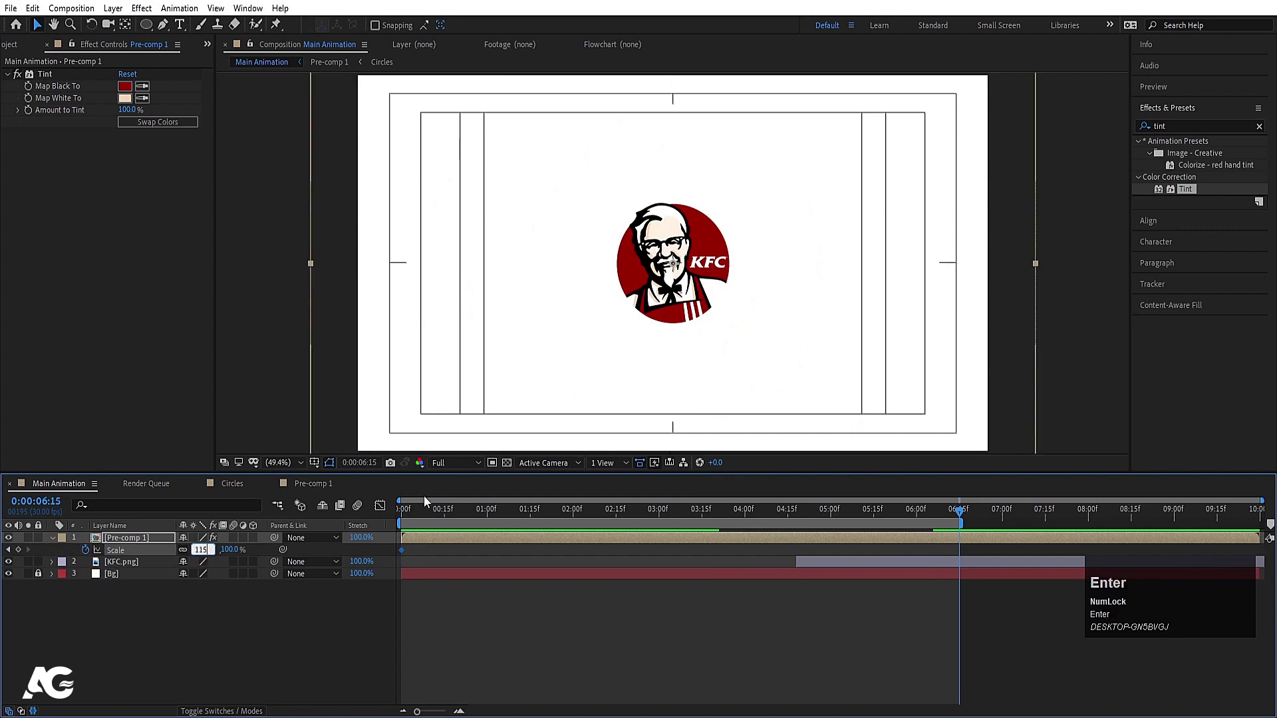
Play back Main Animation from the beginning to check the slow scale-up of Pre-comp 1.
left_click(403, 510)
key("space")
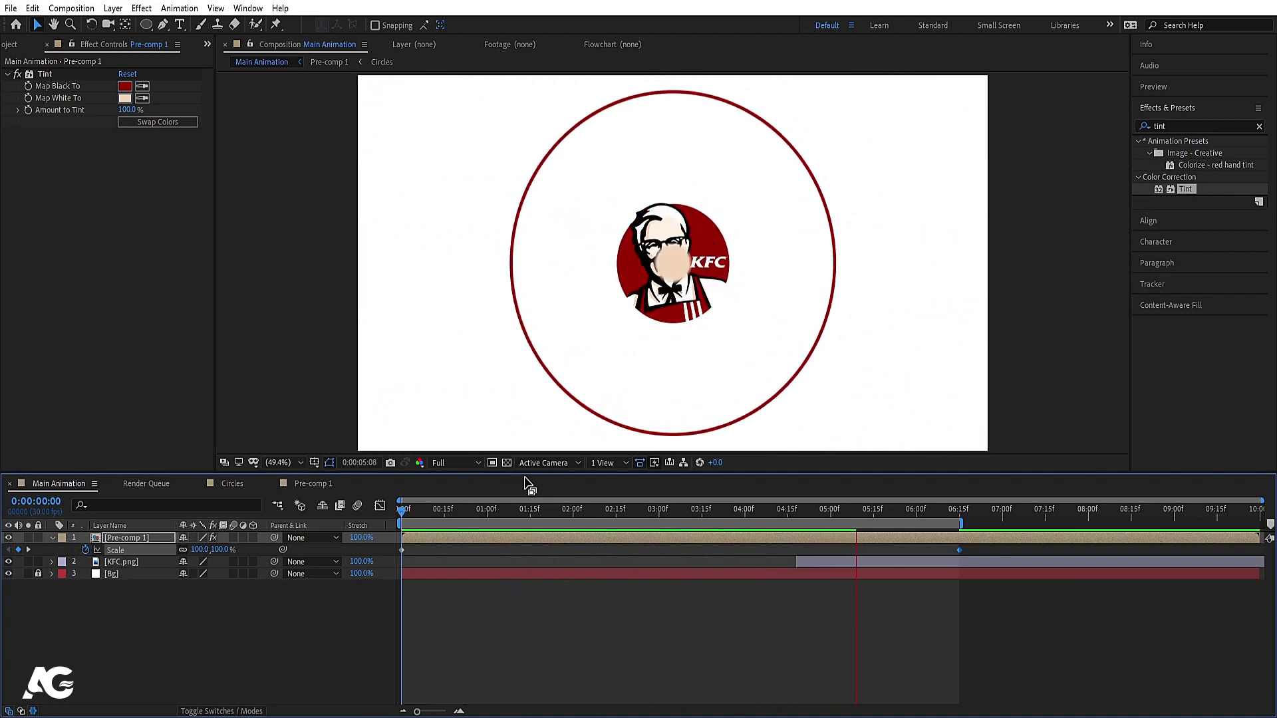
key("space")
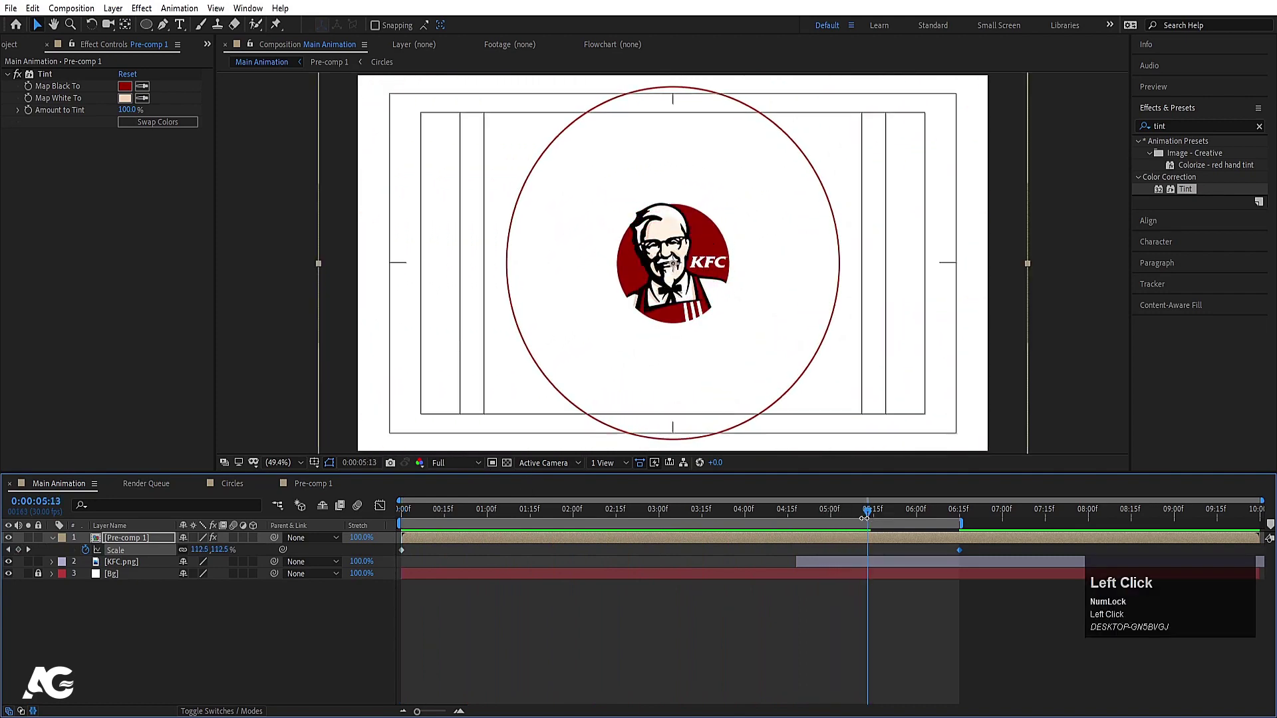
Duplicate the circle 2 layer in Pre-comp 1 and start the copy at 0:00:05:10.
left_click(862, 512)
mouse_move(862, 513)
left_mouse_down()
mouse_move(843, 512)
mouse_move(858, 513)
left_mouse_up()
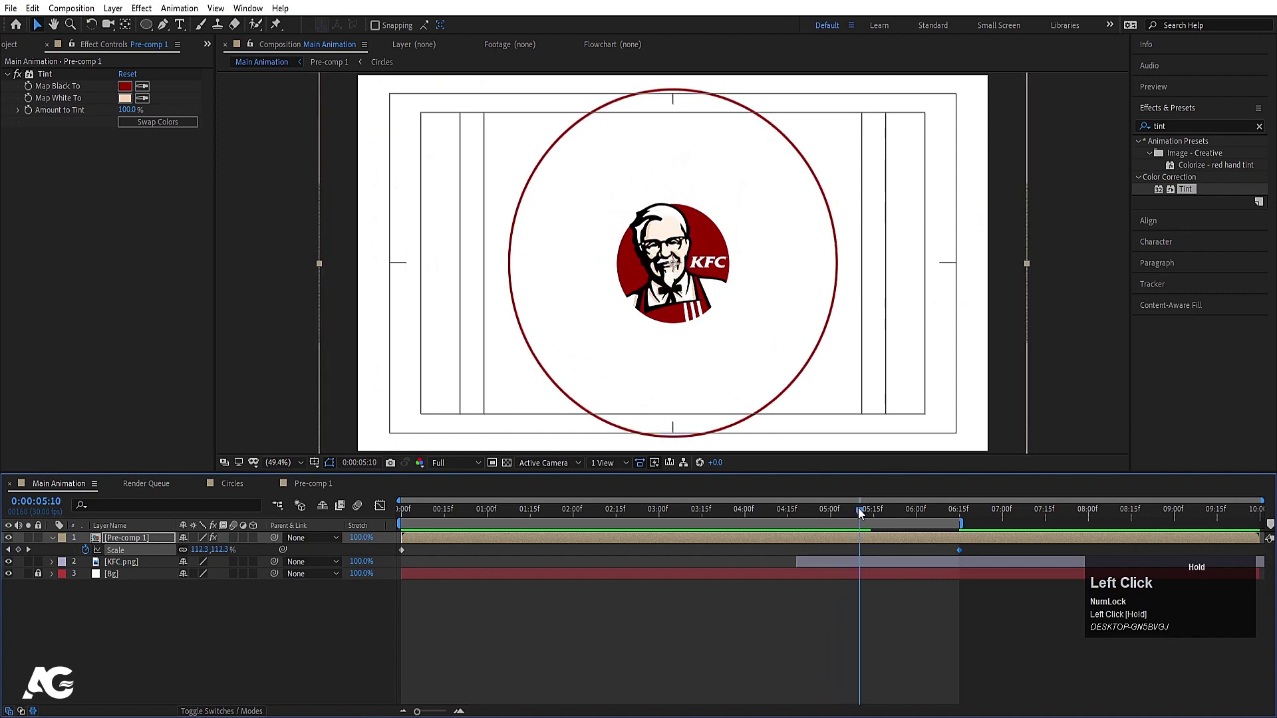
double_click(858, 542)
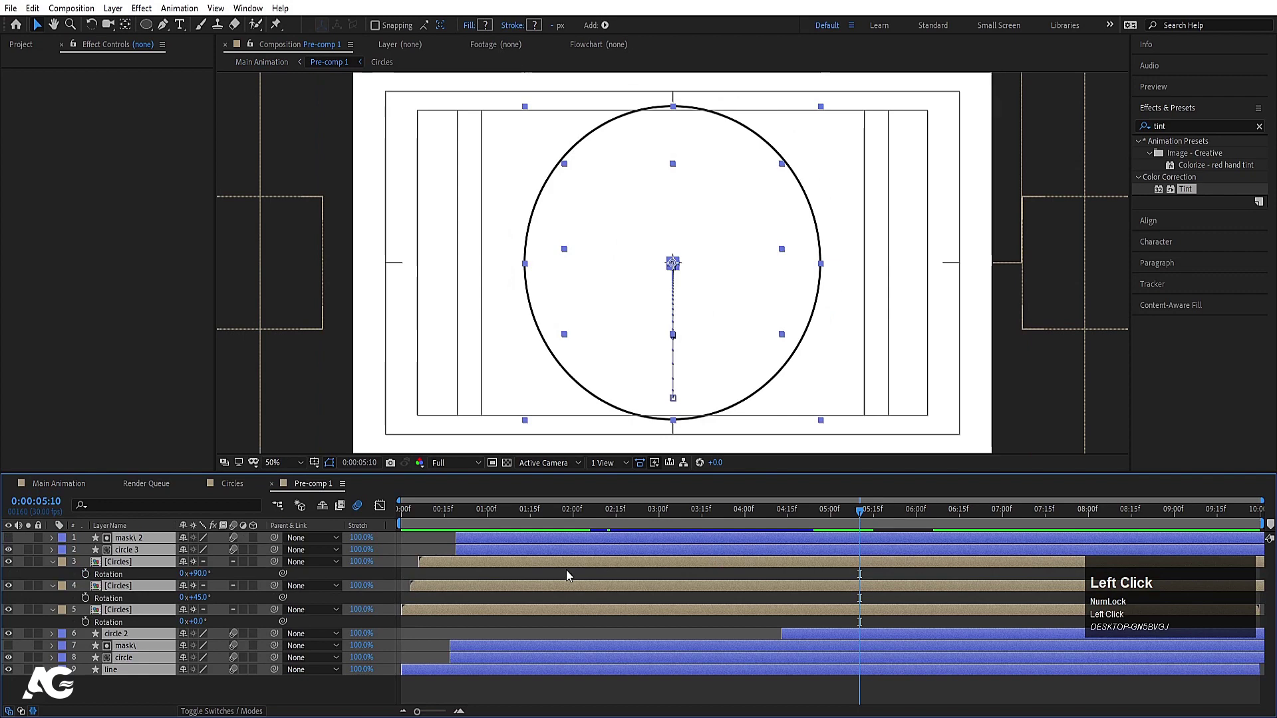
left_click(567, 576)
left_click(137, 634)
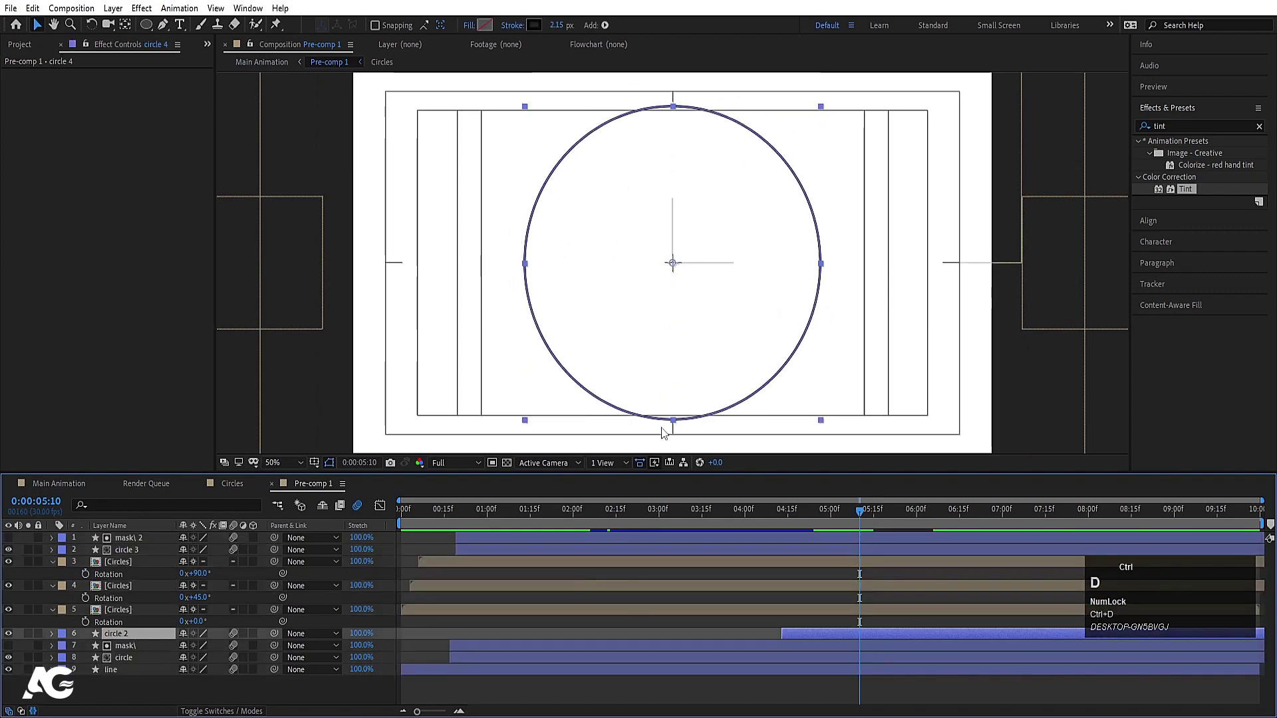
key("ctrl+d")
key("bracketleft")
Set the circle 4 layer's first scale keyframe to 0% and preview the ring's growth.
key("s")
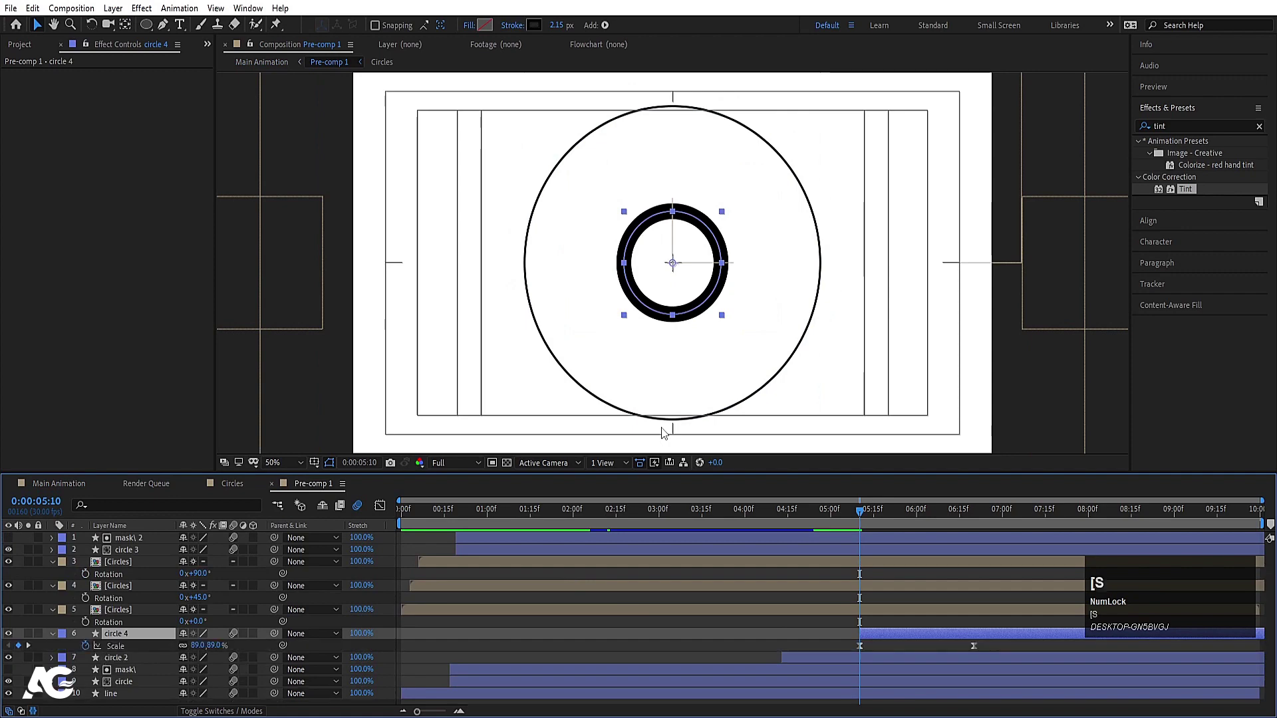
left_click(196, 648)
type("0")
key("Return")
key("space")
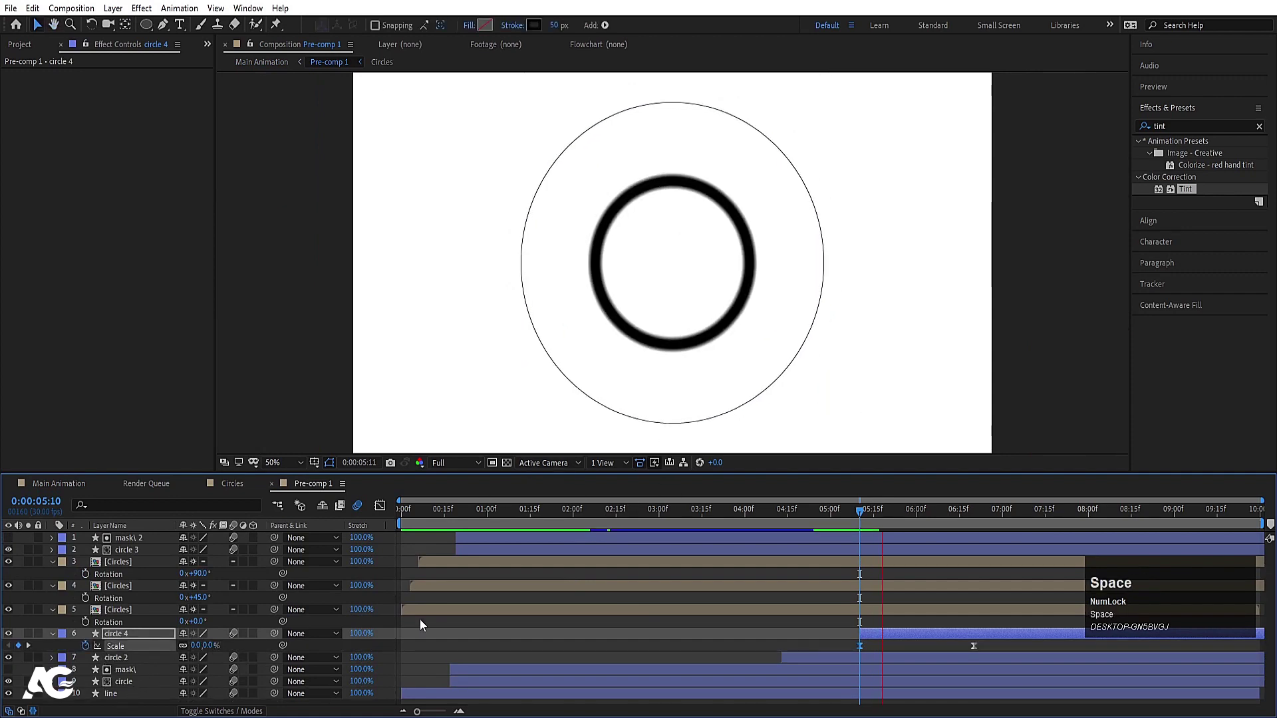
key("space")
key("j")
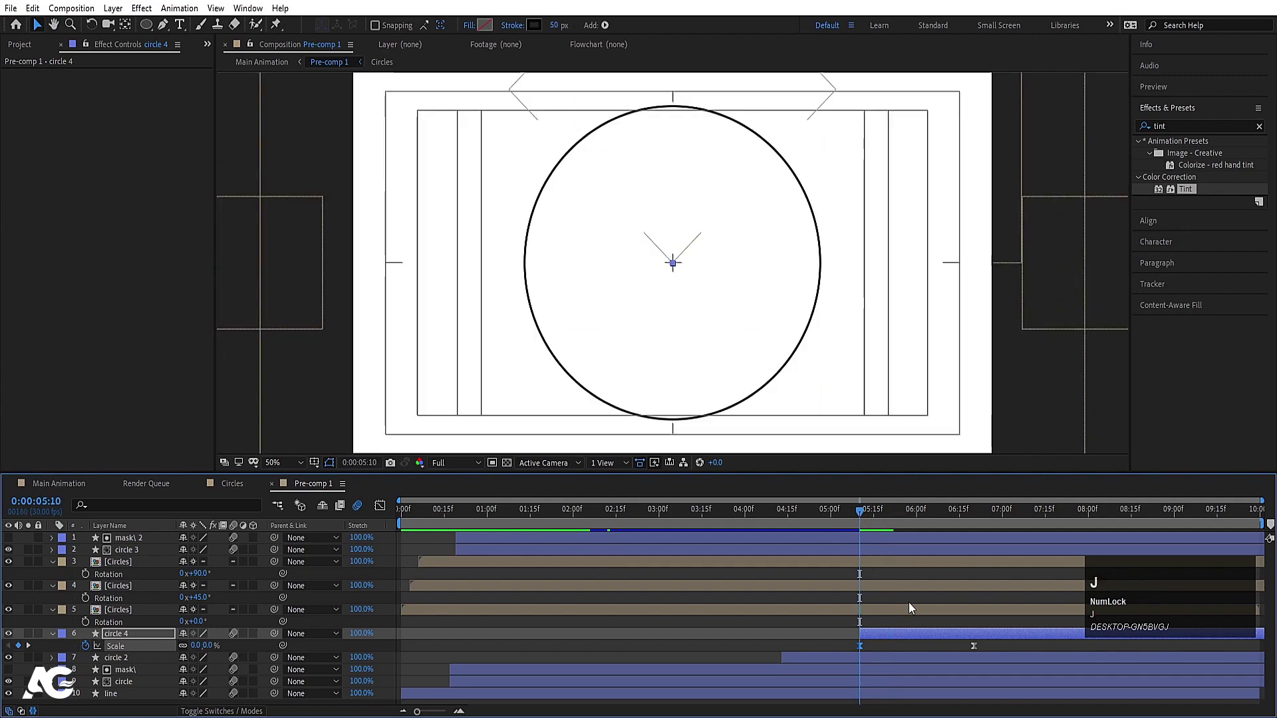
Move the circle 4 layer from Pre-comp 1 into Main Animation and place it directly beneath KFC.png.
left_click(868, 636)
key("ctrl+x")
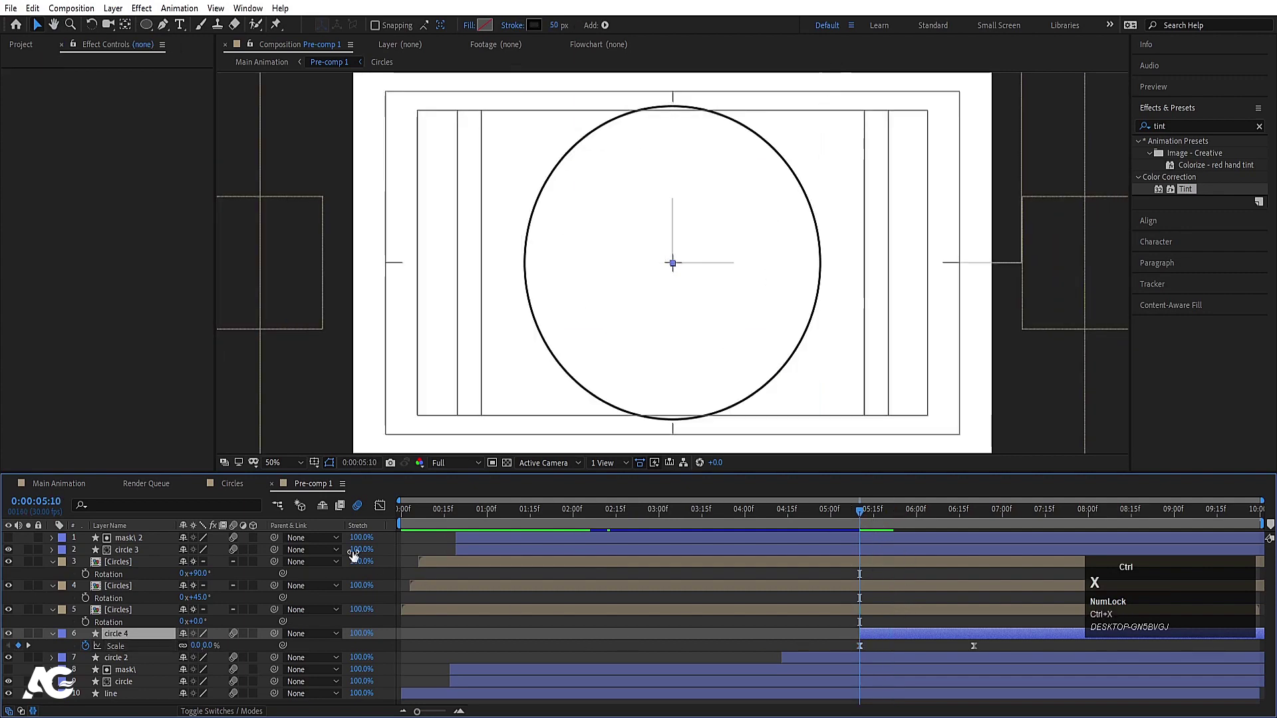
left_click(59, 483)
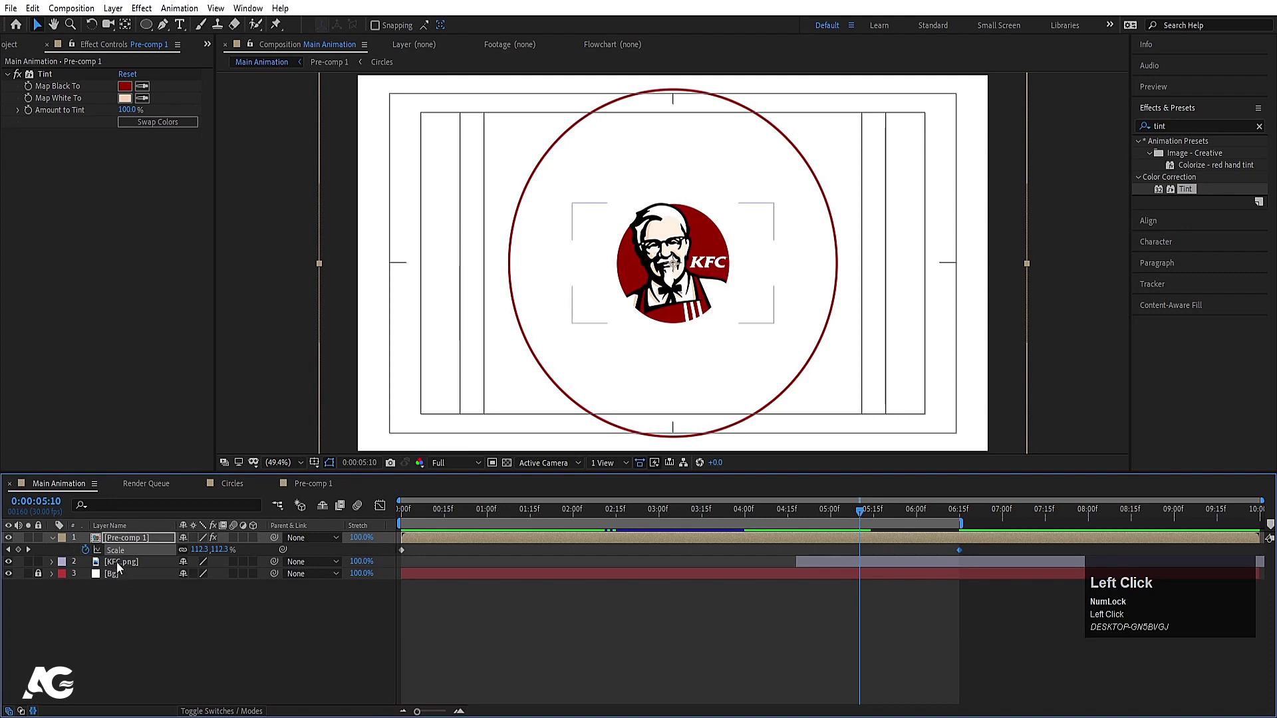
left_click(117, 561)
key("ctrl+v")
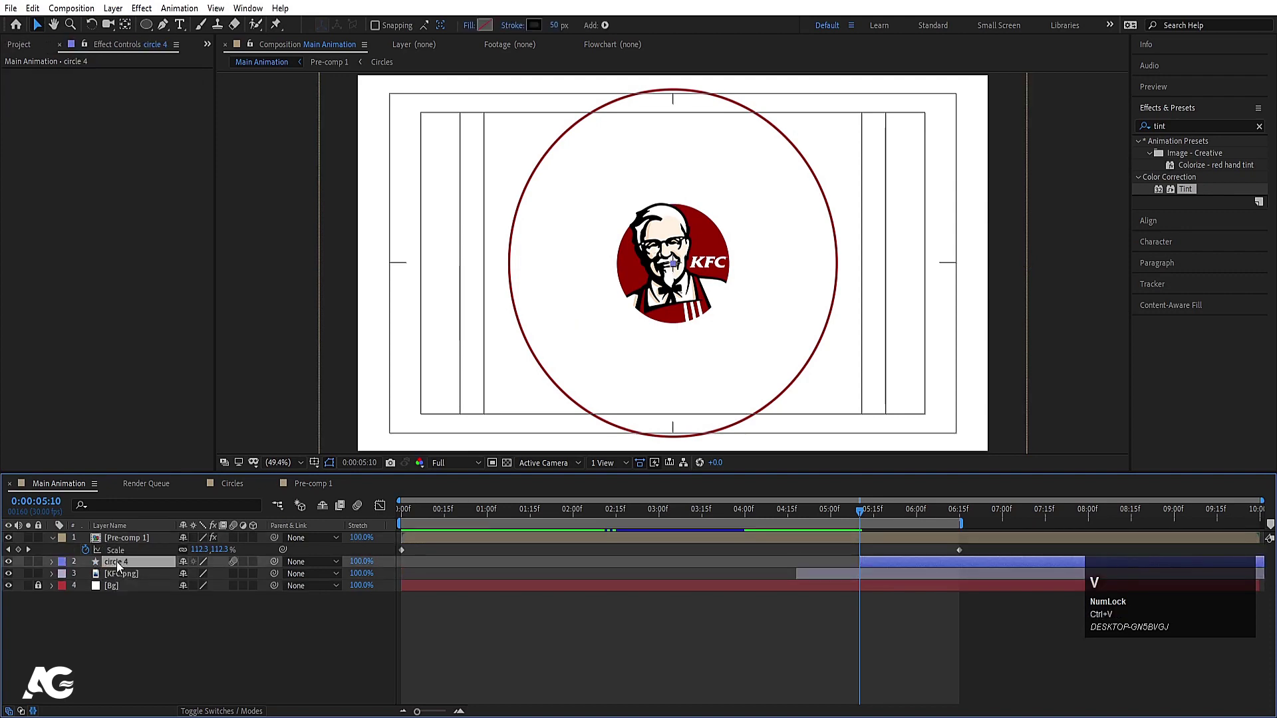
left_click_drag(117, 562, 137, 573)
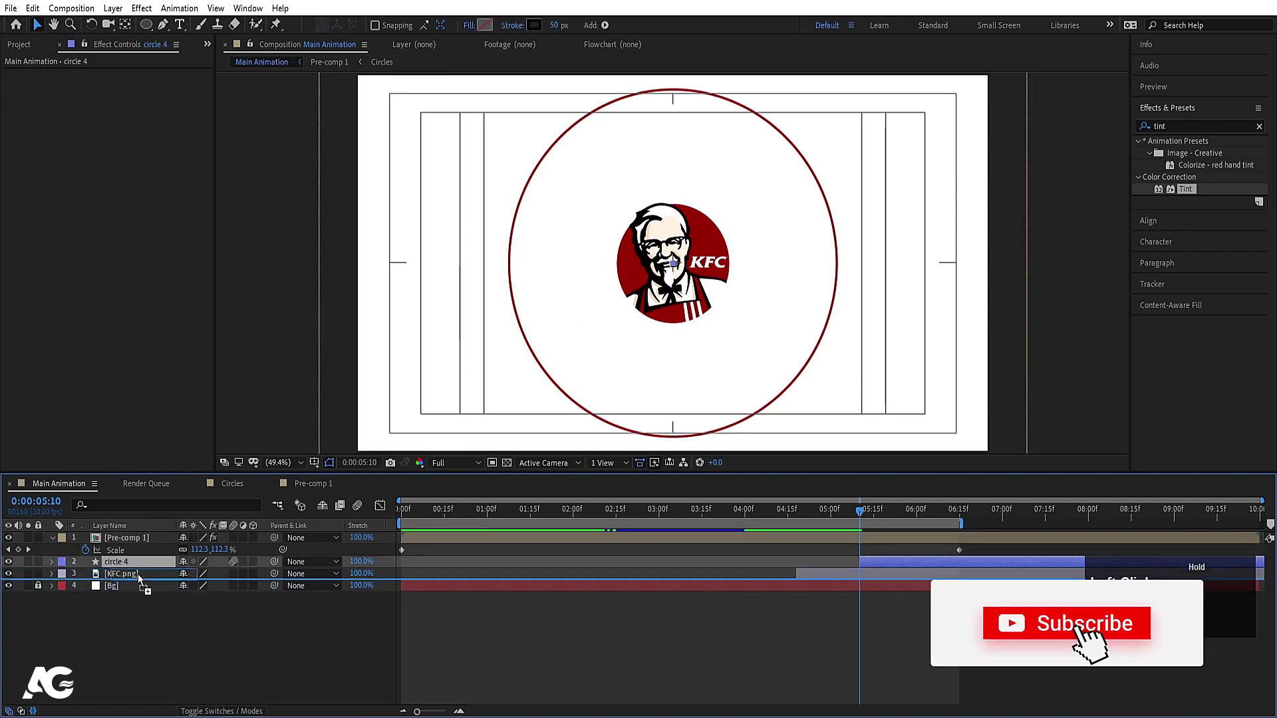
Change the circle 4 ring's stroke color to the light cream FFF2E5 sampled from the KFC logo.
key("space")
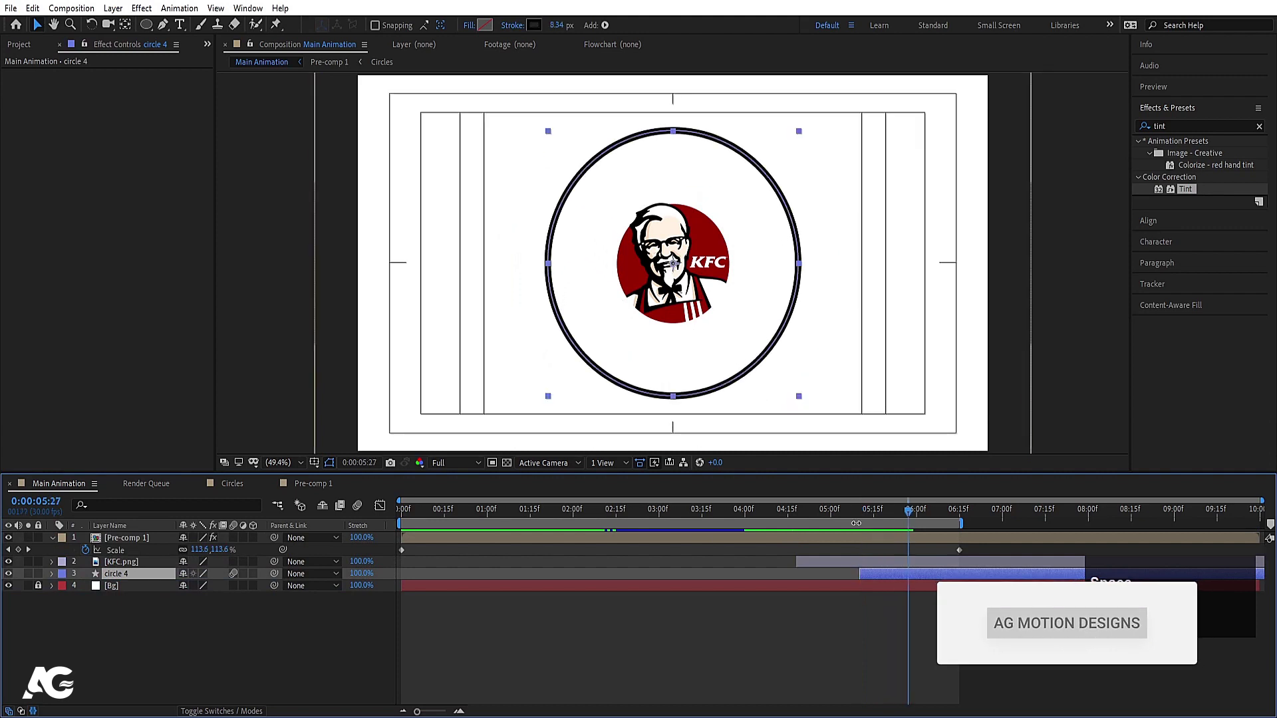
left_click(531, 26)
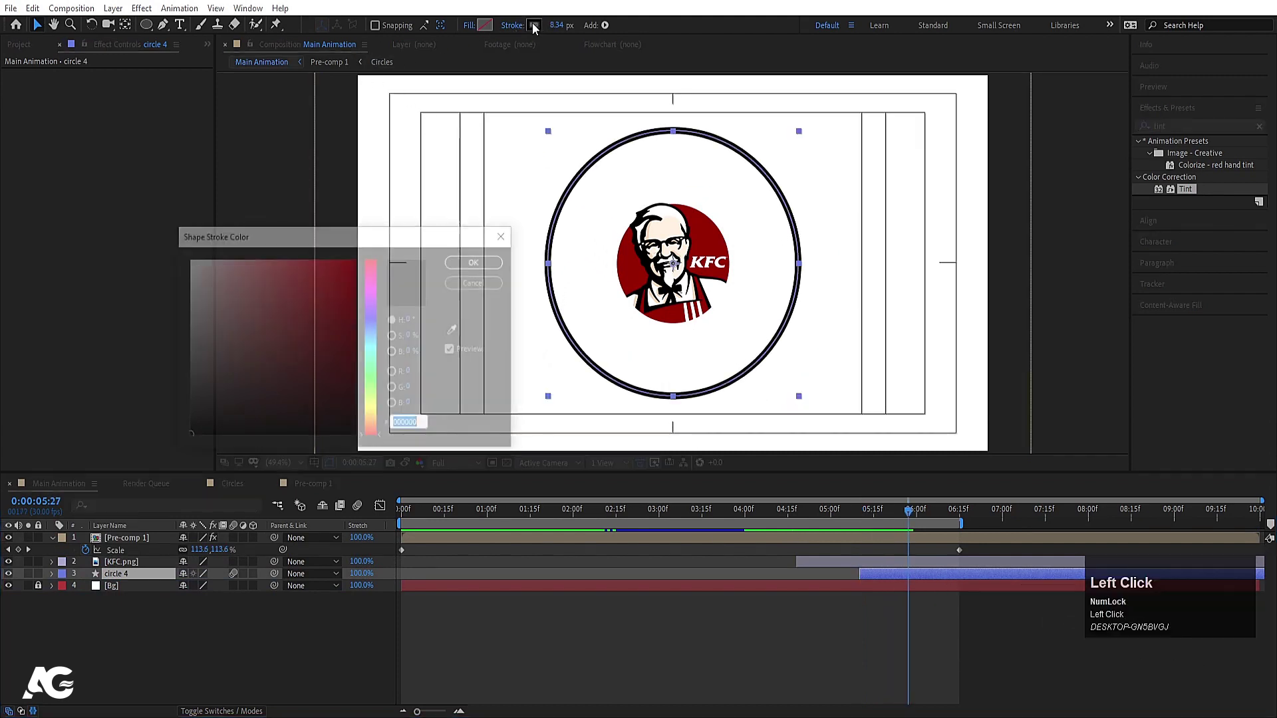
left_click(715, 227)
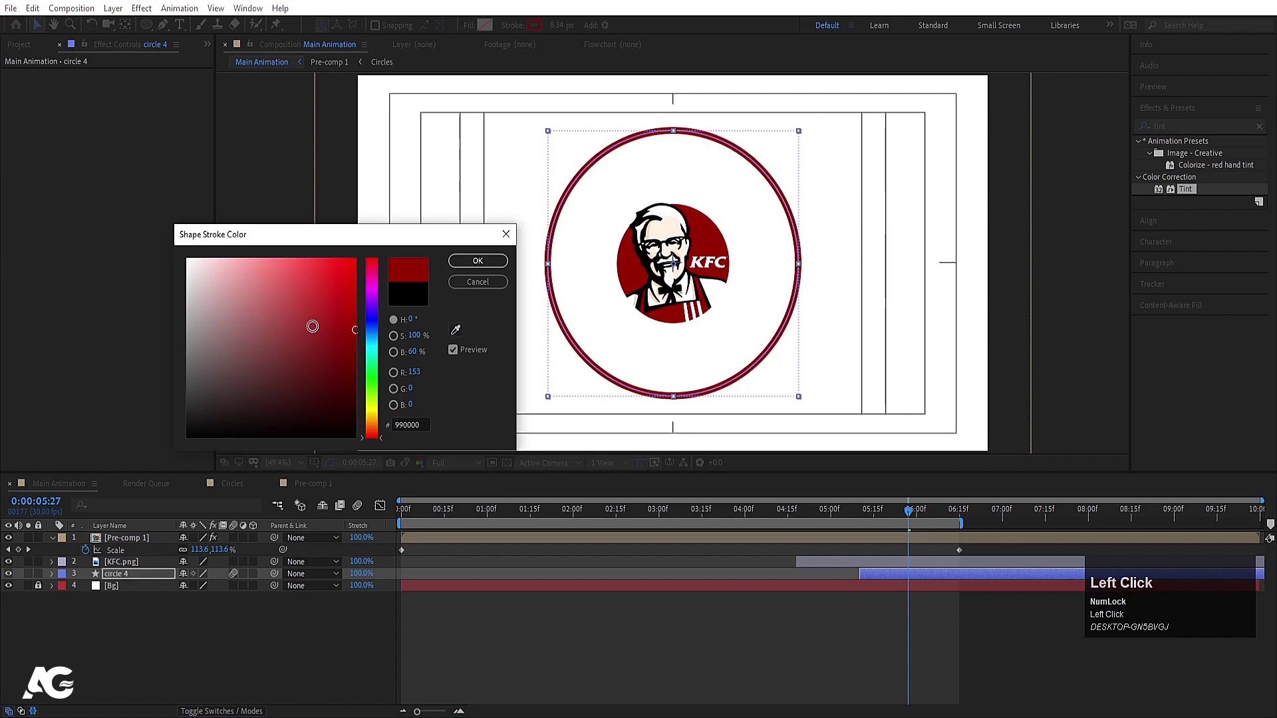
left_click(456, 331)
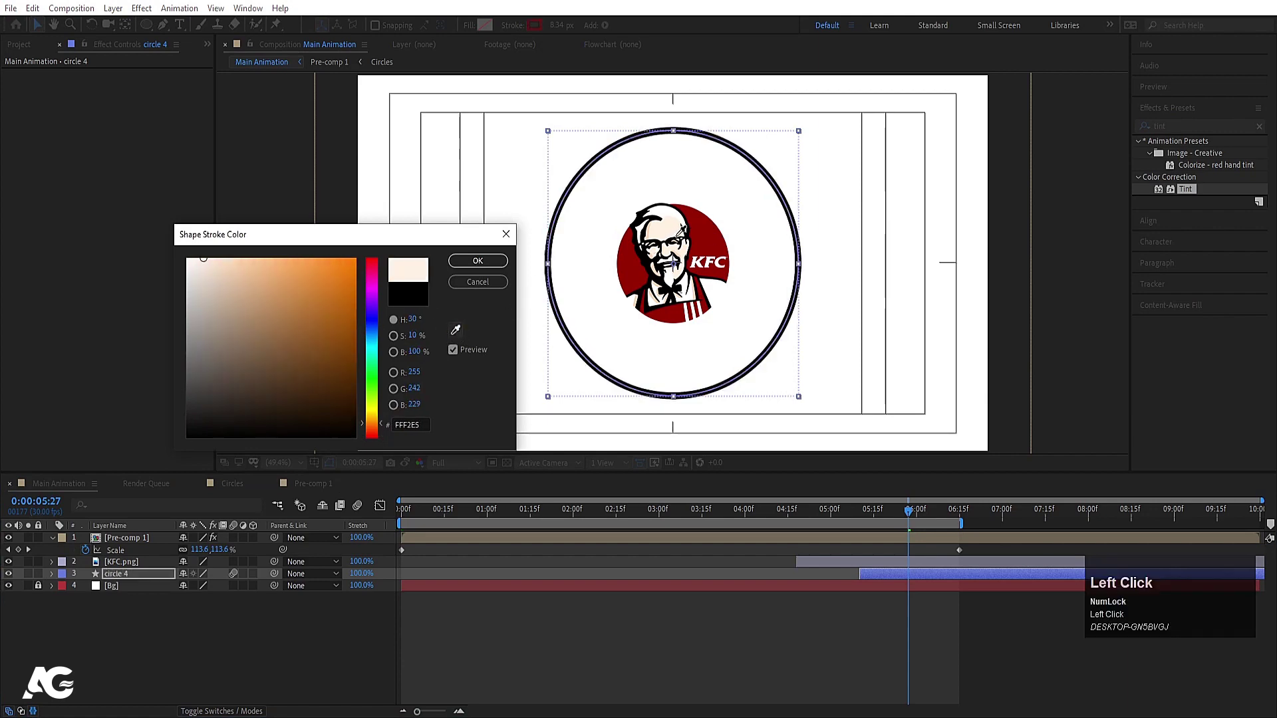
left_click(457, 263)
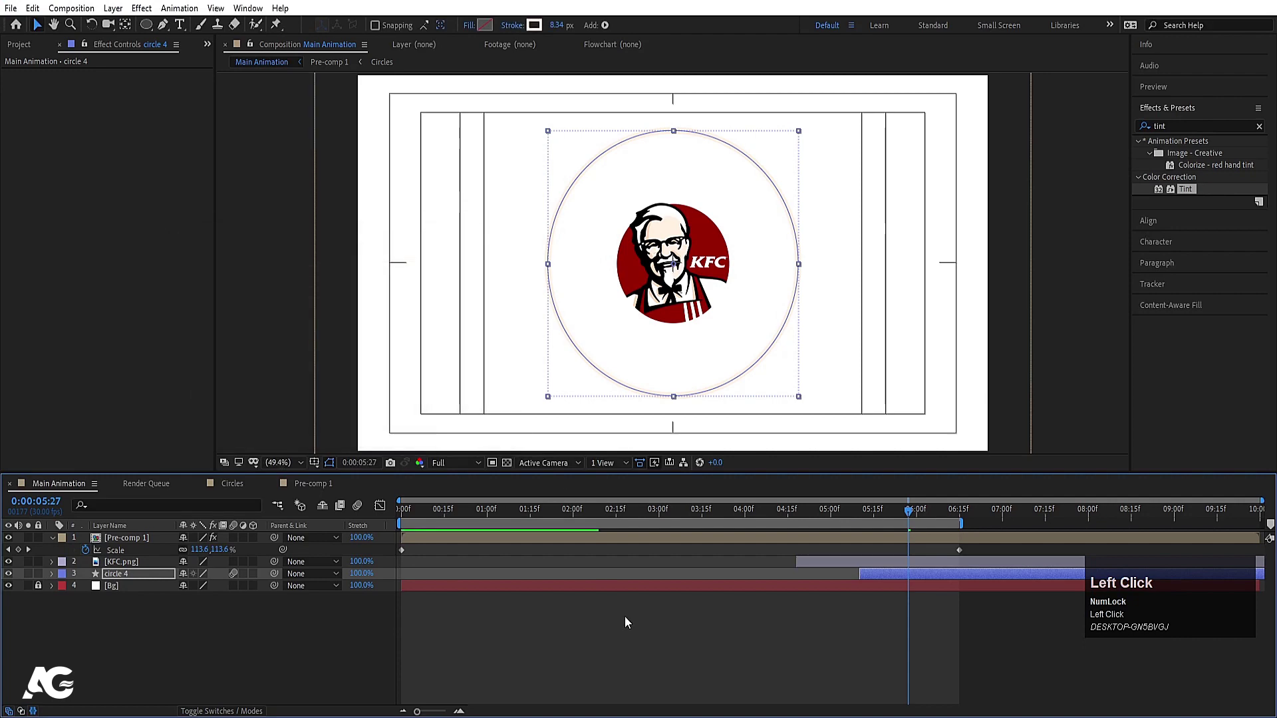
Preview the cream ring in Main Animation and shift the circle 4 layer earlier to start at about 0:00:05:01.
left_click(797, 514)
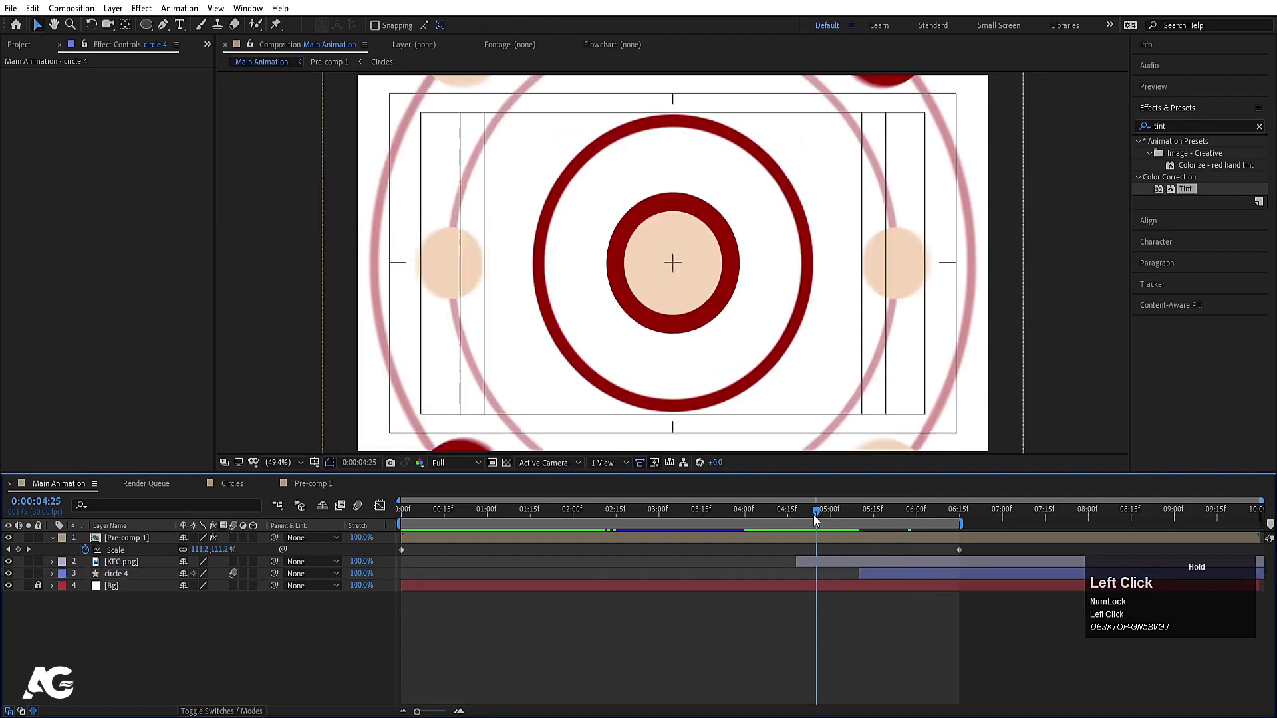
key("space")
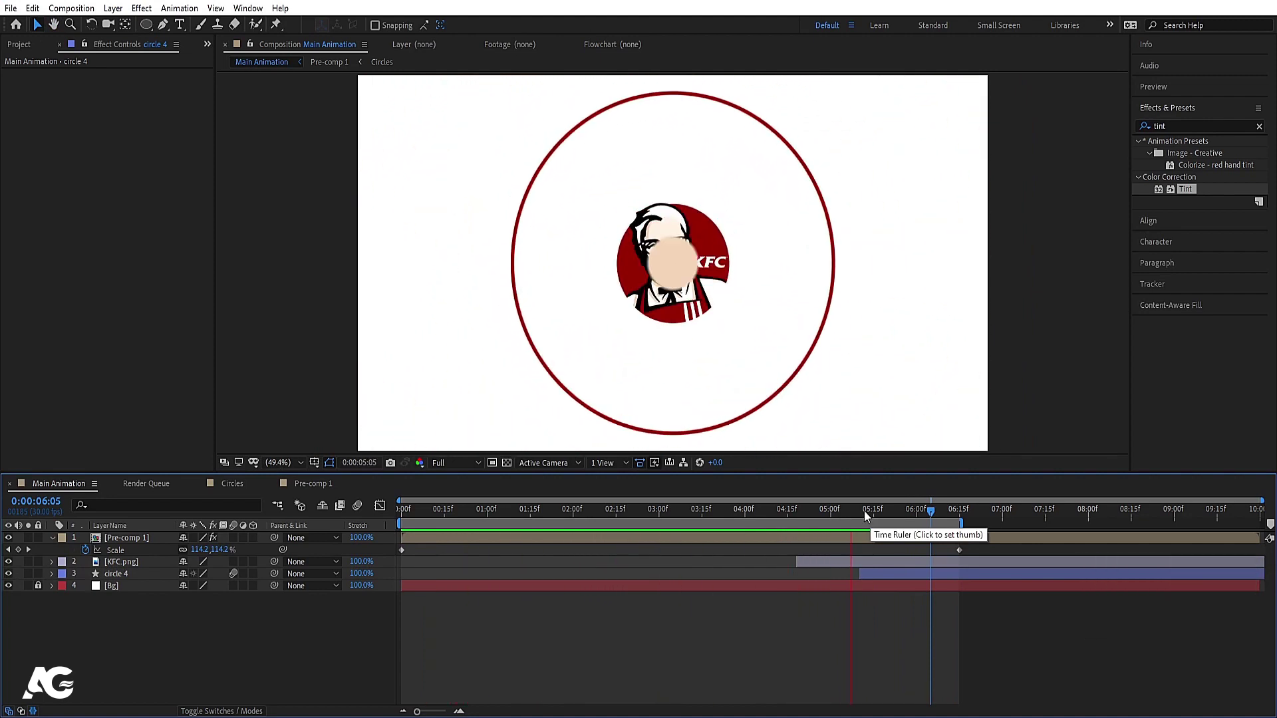
key("space")
left_click_drag(862, 507, 840, 511)
left_click_drag(876, 574, 851, 573)
key("space")
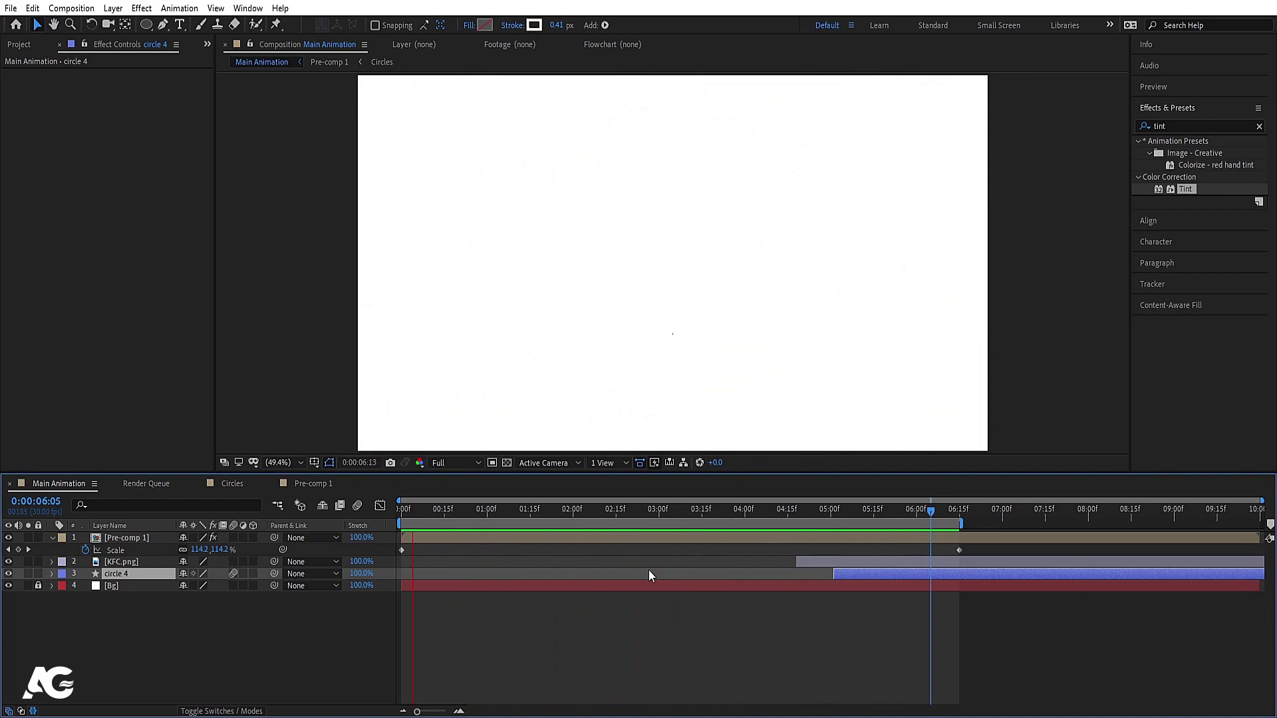
Stop the playback and extend the end of Main Animation's work area to about 0:00:07:15.
key("space")
left_click_drag(966, 518, 1053, 518)
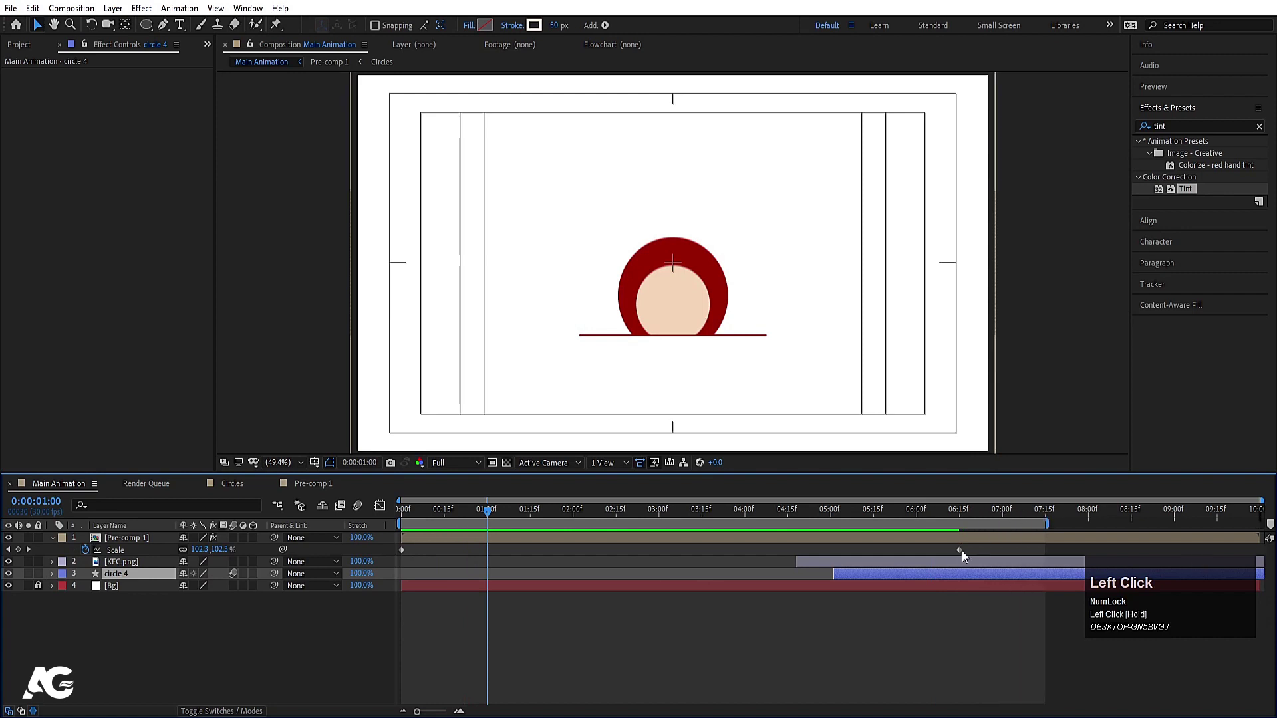